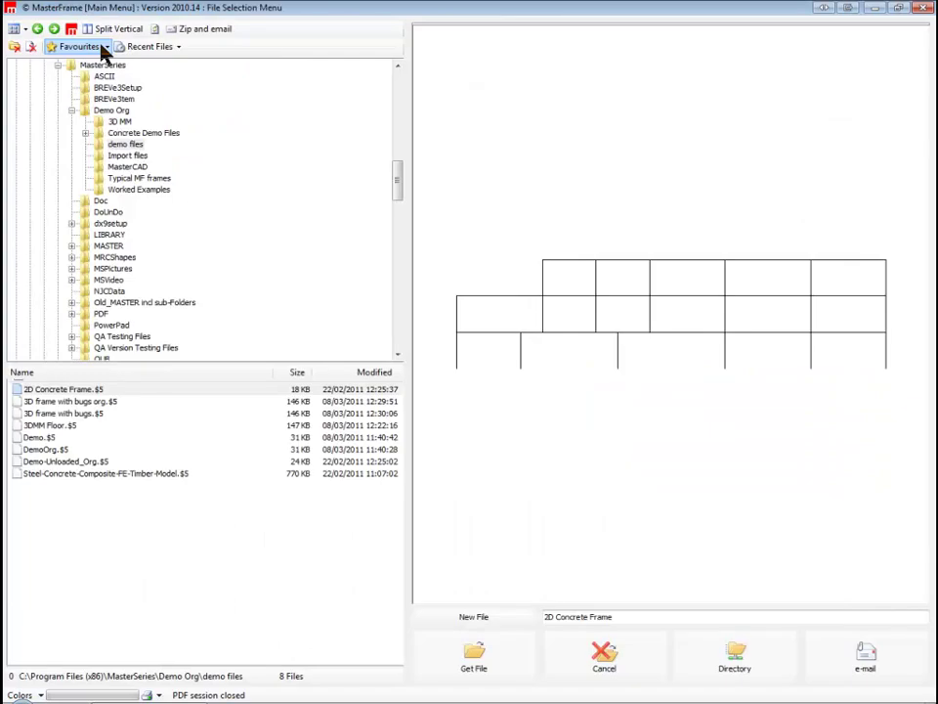
# Open the Demo.$5 frame from the demo files folder and hide its member numbers and node markers
pyautogui.click(41, 437)
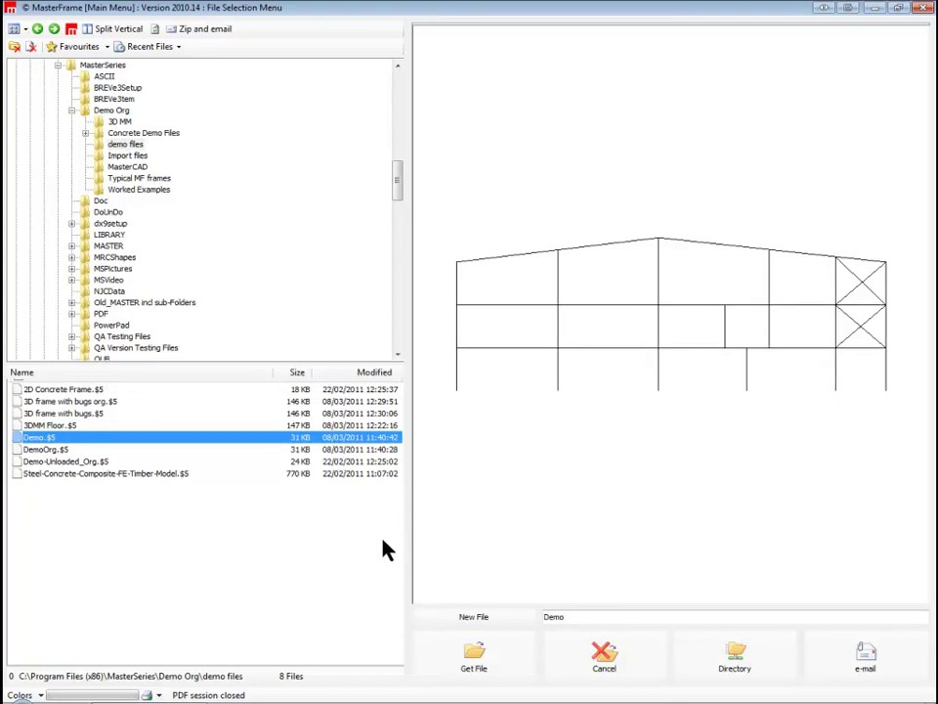
pyautogui.click(475, 655)
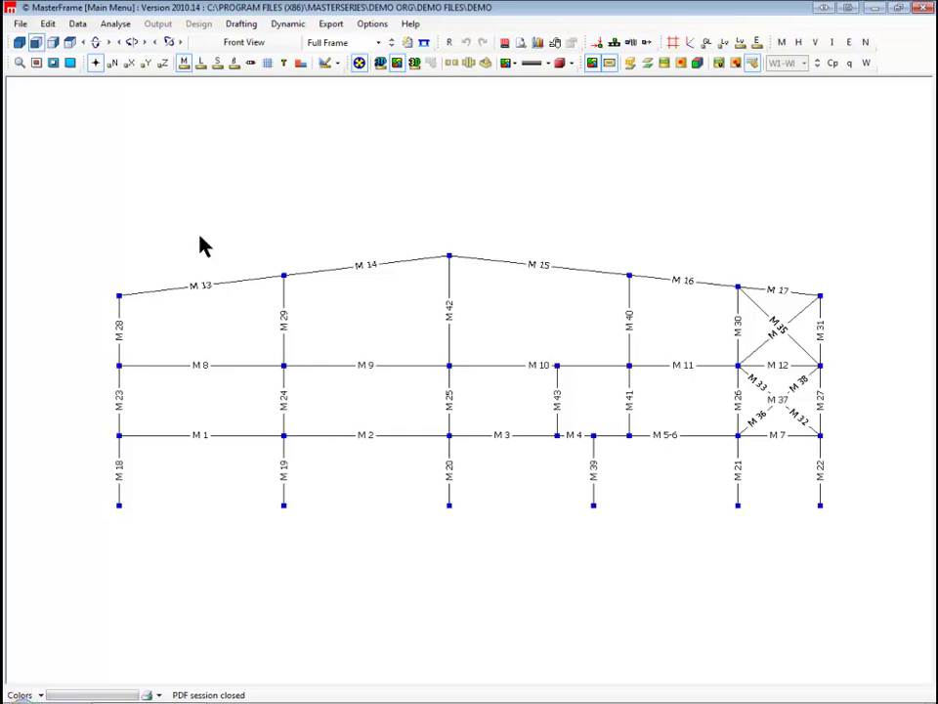
pyautogui.click(182, 65)
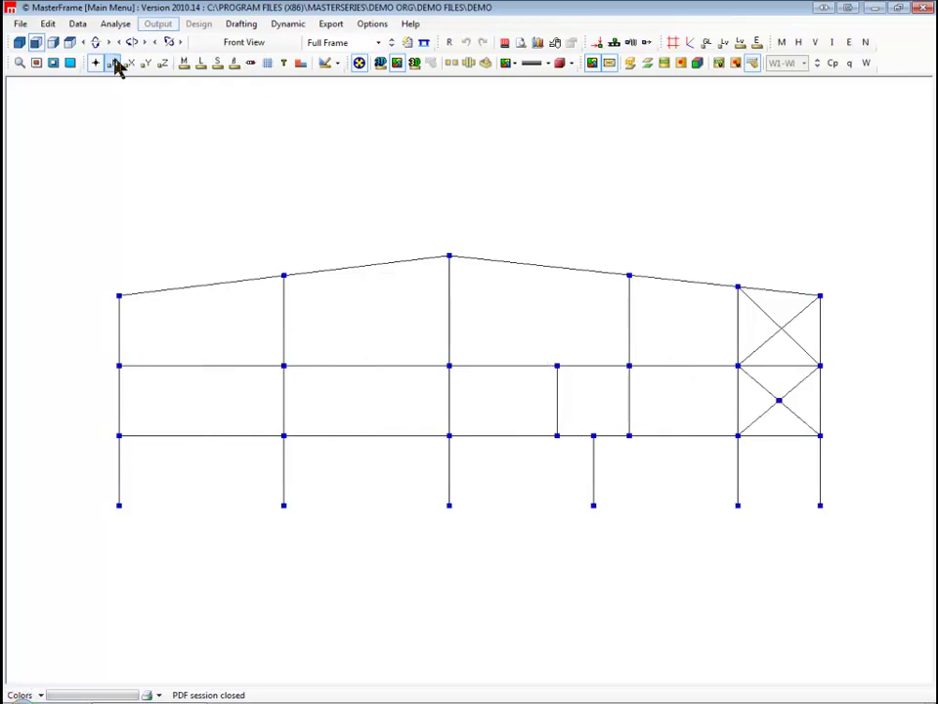
pyautogui.click(95, 66)
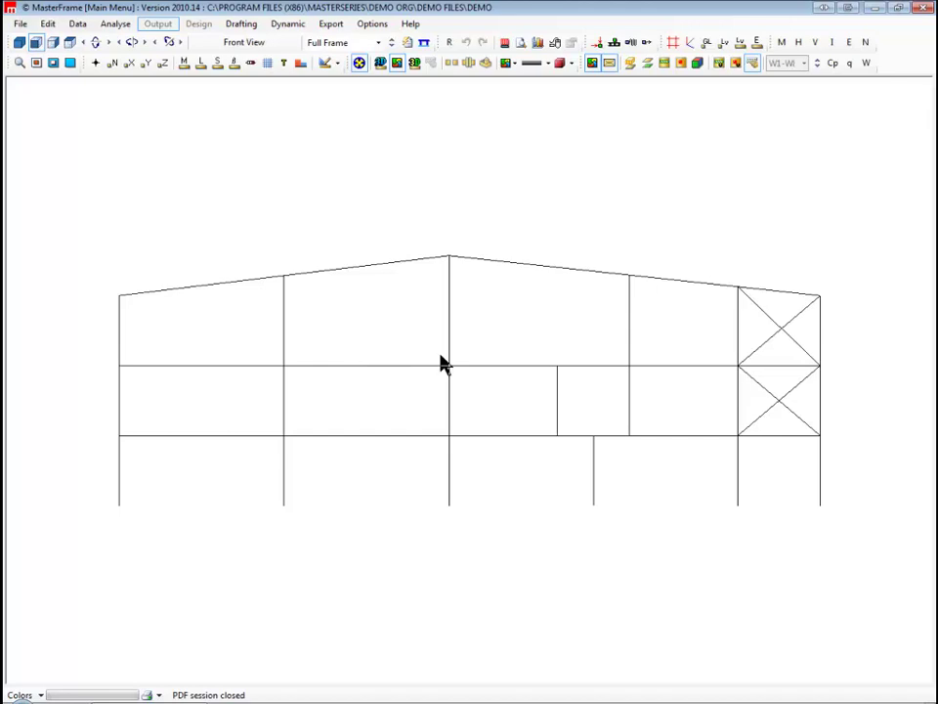
# Examine the wireframe at different zoom levels and pan positions, finishing in the standard front view
pyautogui.scroll(-2, 475, 392)
pyautogui.scroll(5, 475, 391)
pyautogui.scroll(-4, 476, 388)
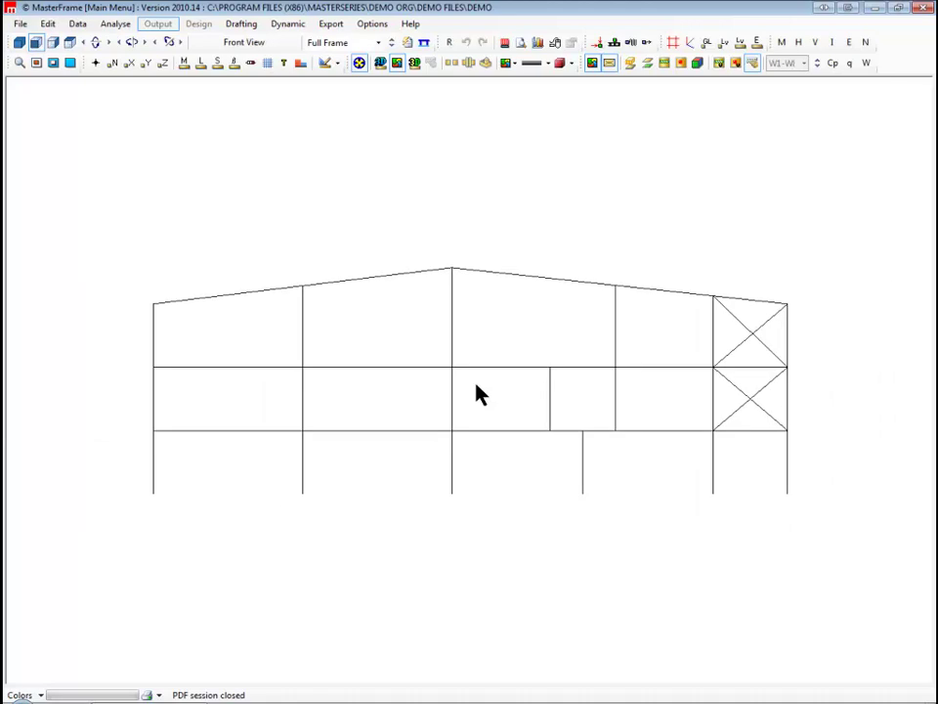
pyautogui.scroll(4, 477, 393)
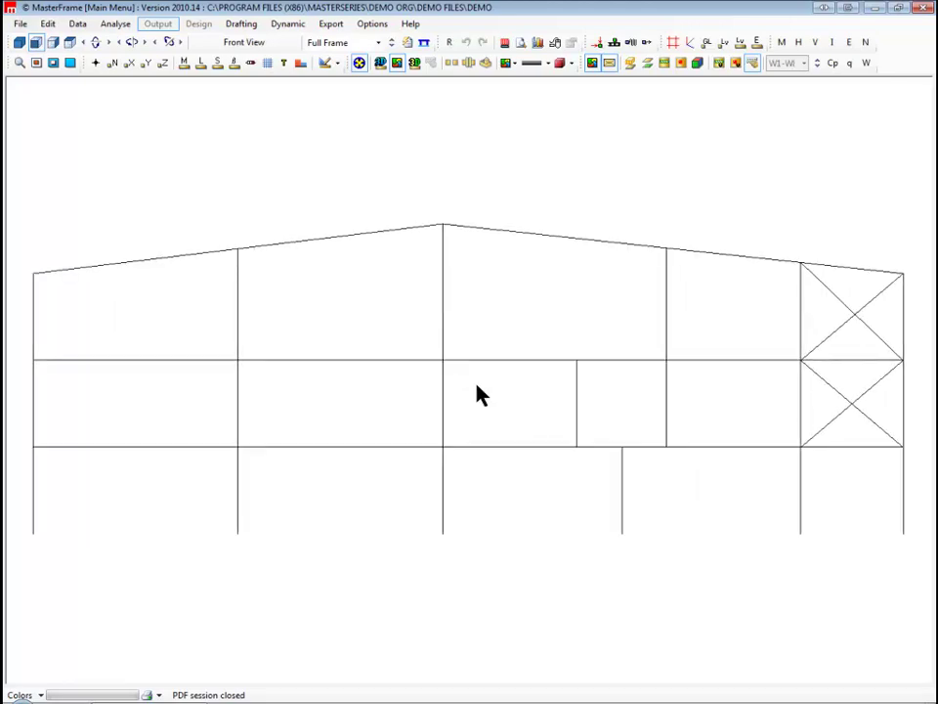
pyautogui.scroll(1, 478, 393)
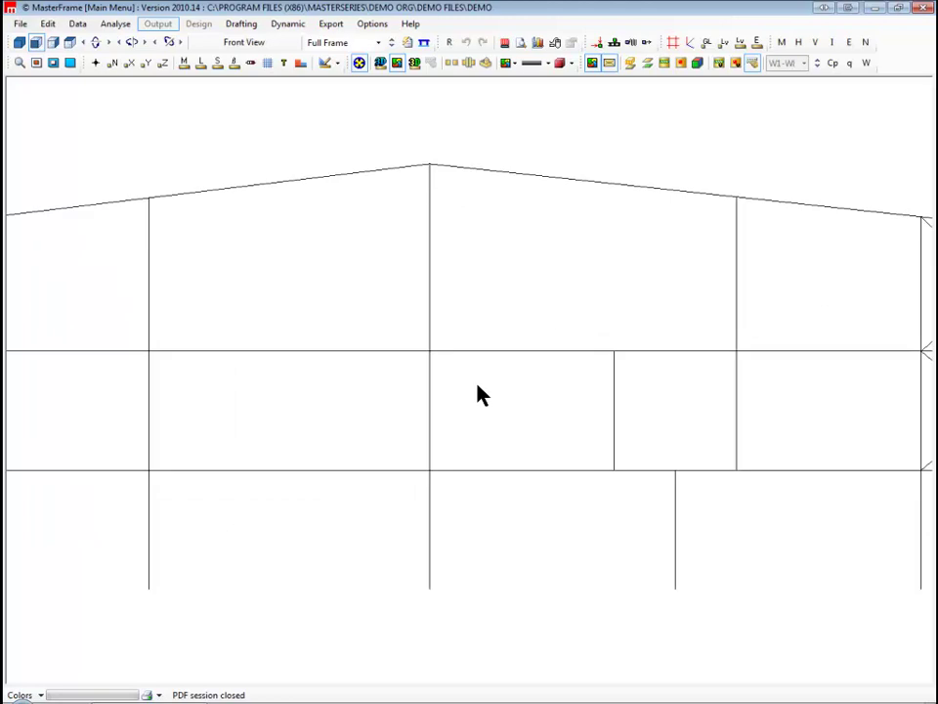
pyautogui.scroll(-4, 478, 394)
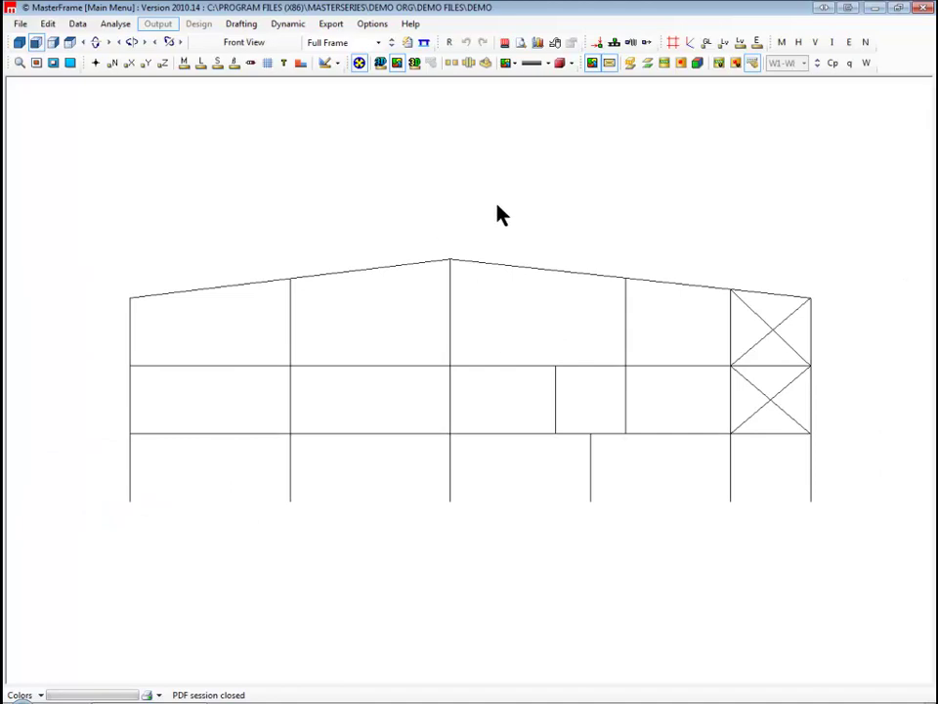
pyautogui.moveTo(395, 364)
pyautogui.mouseDown(button='middle')
pyautogui.moveTo(356, 354)
pyautogui.moveTo(362, 338)
pyautogui.moveTo(485, 337)
pyautogui.moveTo(633, 306)
pyautogui.moveTo(596, 318)
pyautogui.moveTo(181, 333)
pyautogui.moveTo(555, 311)
pyautogui.moveTo(664, 383)
pyautogui.moveTo(674, 414)
pyautogui.moveTo(597, 483)
pyautogui.moveTo(306, 389)
pyautogui.moveTo(457, 275)
pyautogui.mouseUp(button='middle')
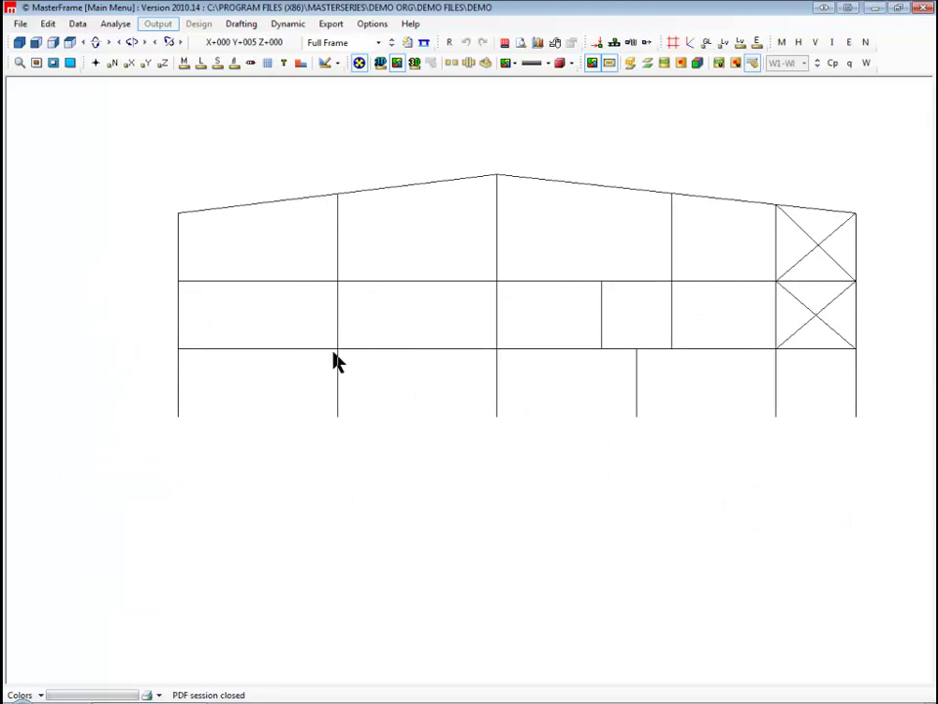
pyautogui.scroll(-1, 333, 361)
pyautogui.scroll(5, 337, 349)
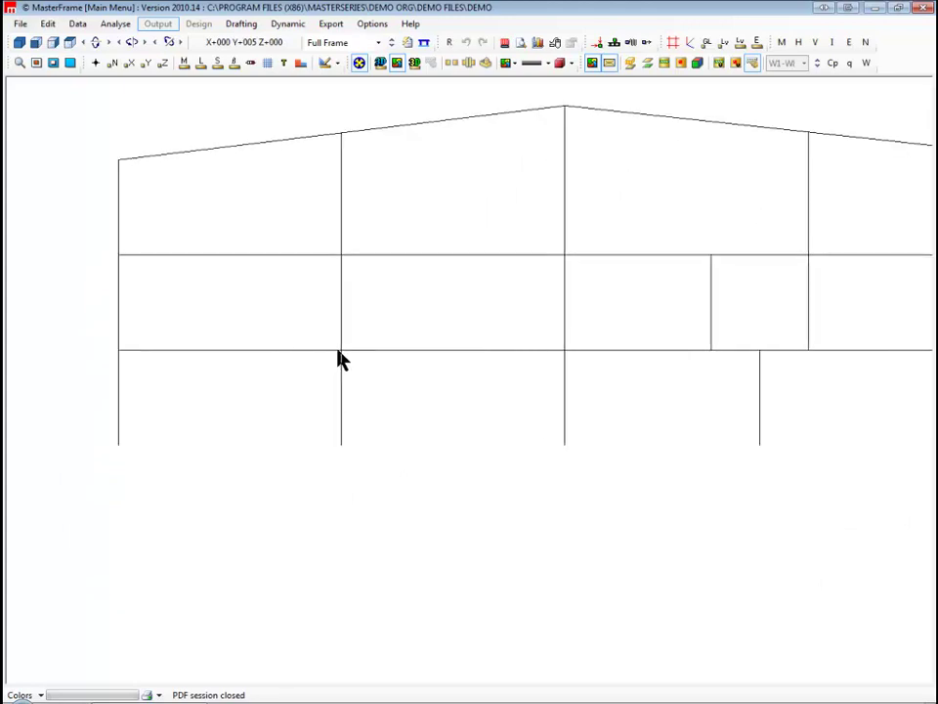
pyautogui.scroll(-5, 344, 357)
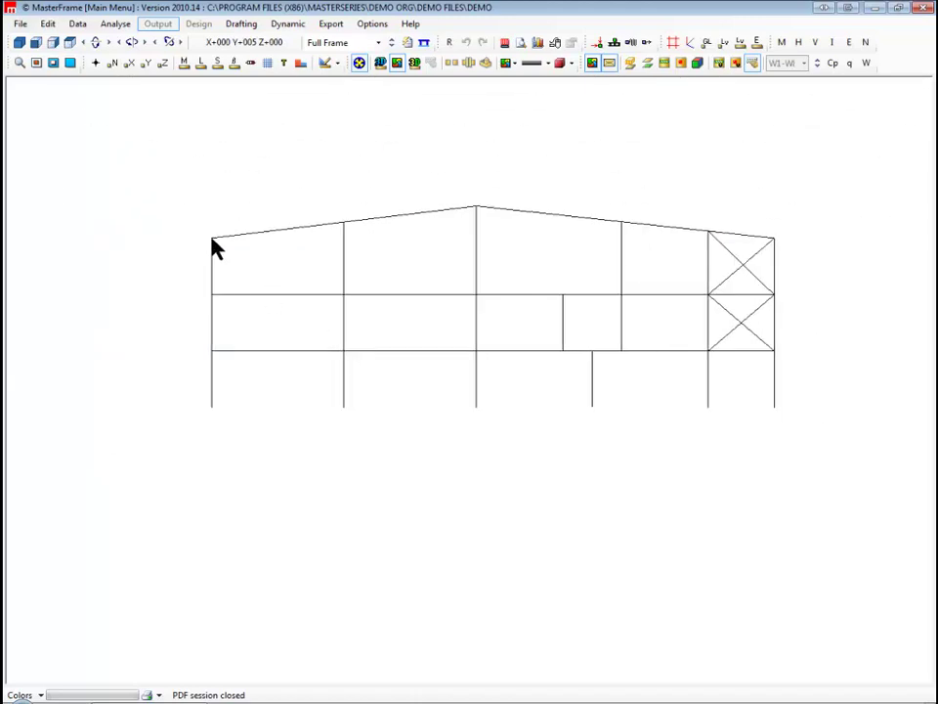
pyautogui.scroll(3, 213, 245)
pyautogui.scroll(-3, 215, 246)
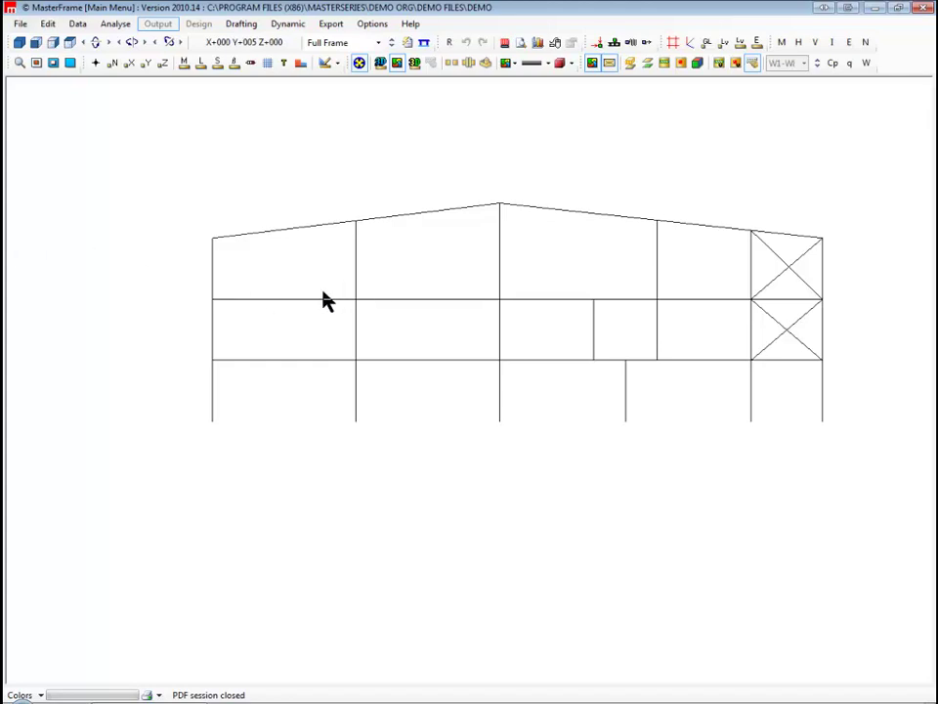
pyautogui.click(35, 43)
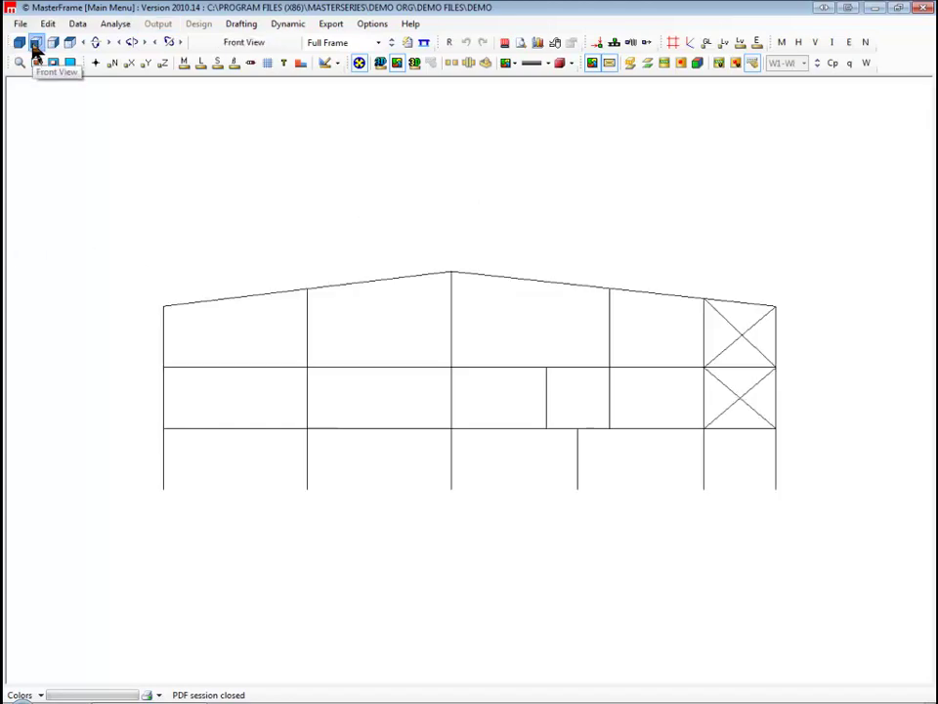
# Display the members as coloured 3D solids, checking them in the 3D front view before returning to the front view
pyautogui.click(360, 70)
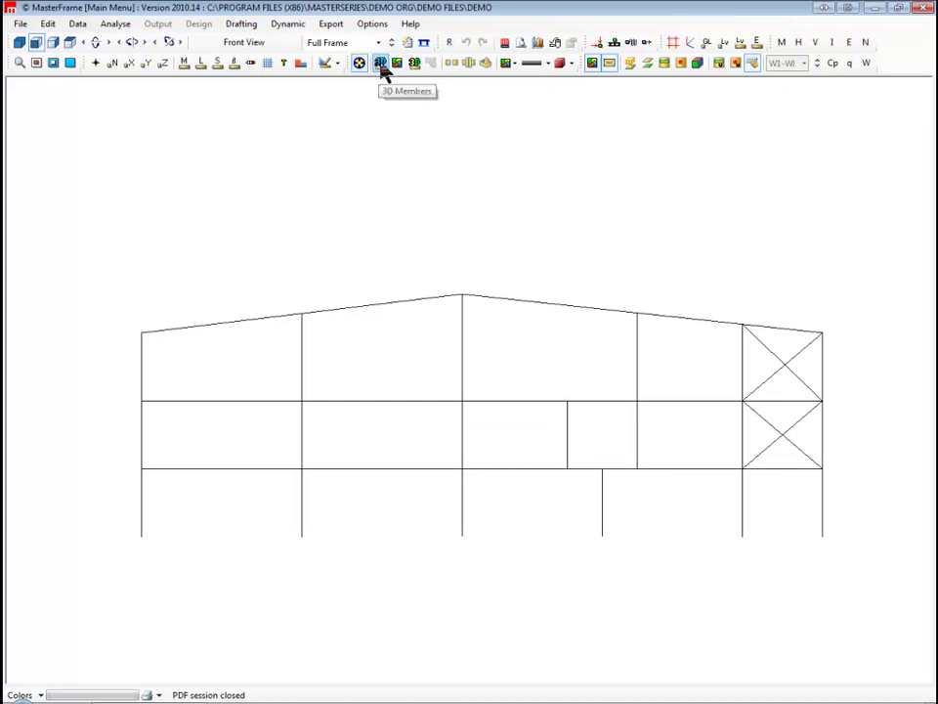
pyautogui.click(382, 65)
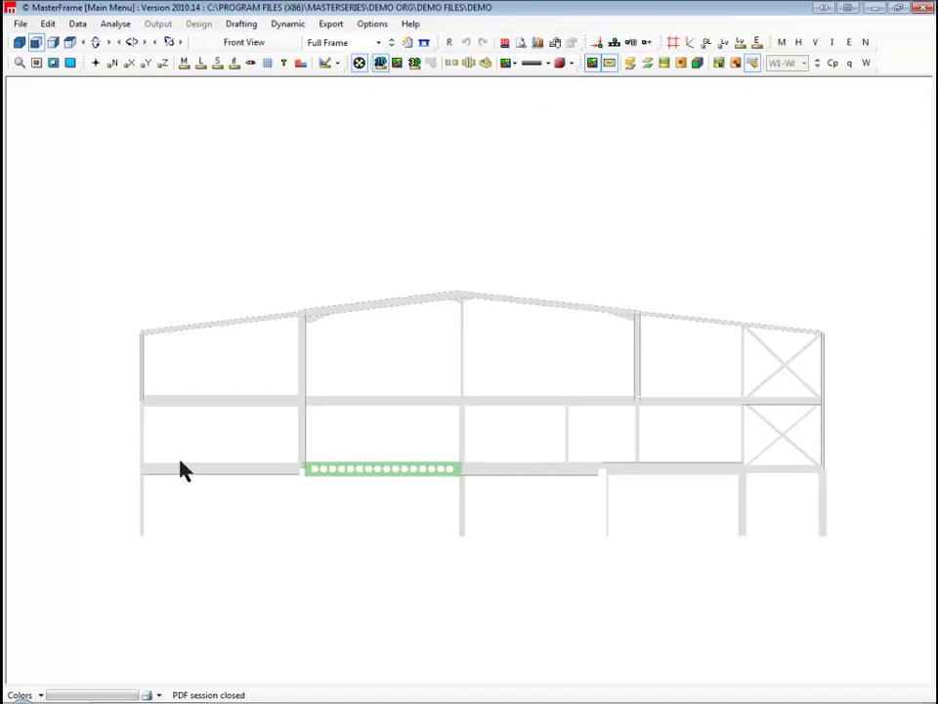
pyautogui.click(396, 63)
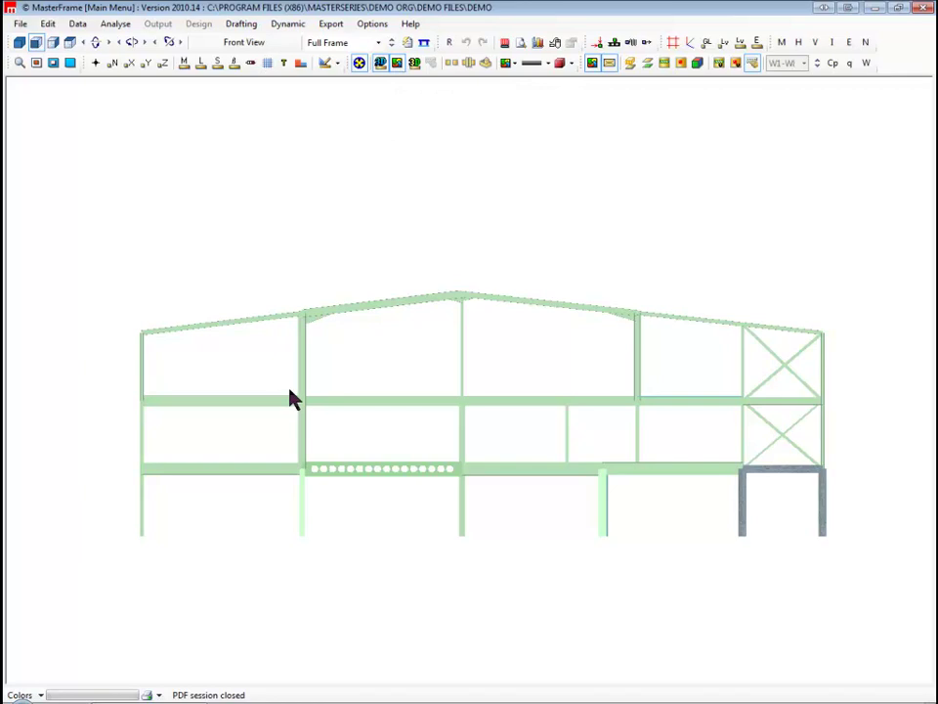
pyautogui.click(20, 43)
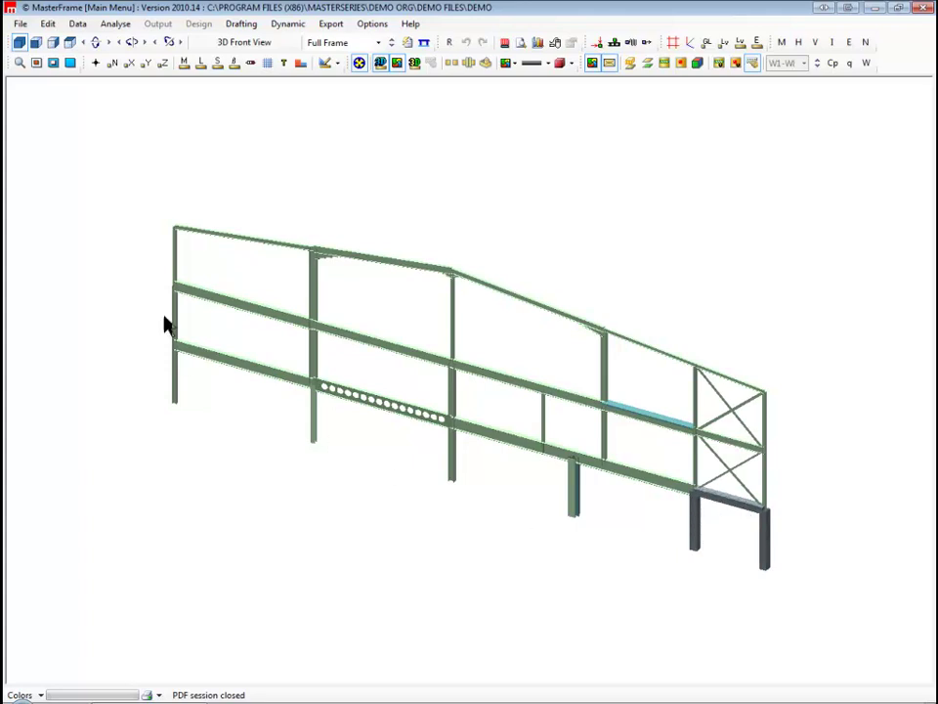
pyautogui.click(36, 44)
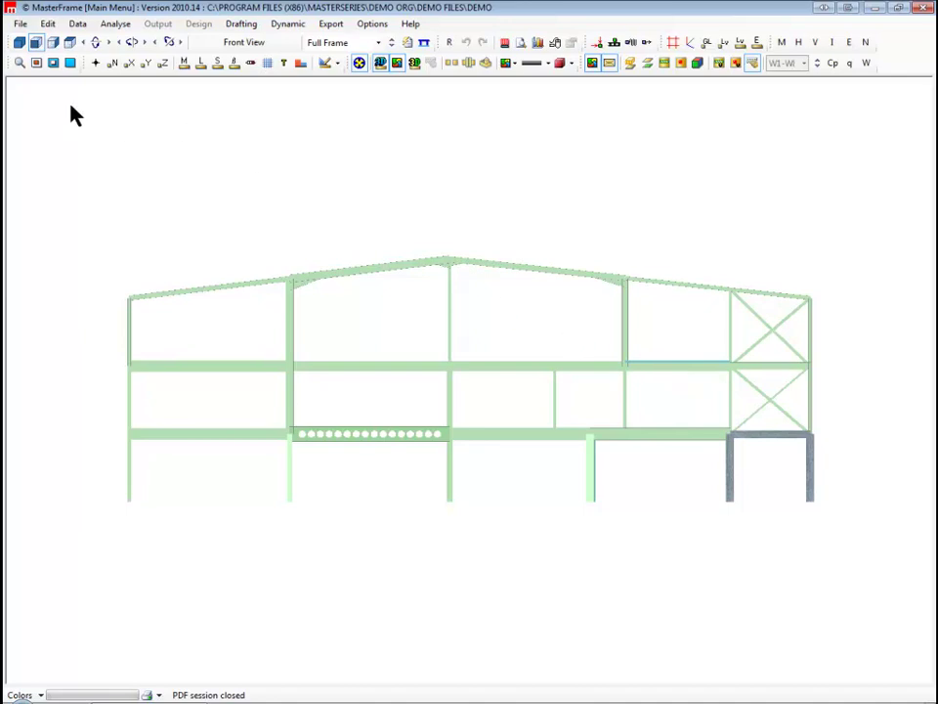
# Colour the members by section size, showing their section labels briefly before hiding them again
pyautogui.click(415, 64)
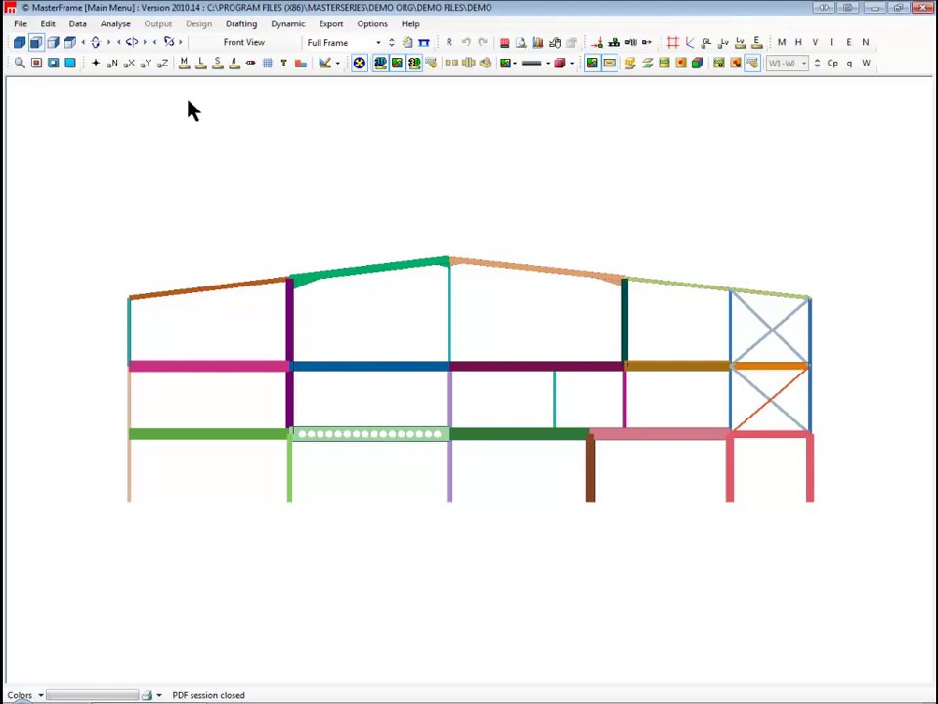
pyautogui.click(218, 63)
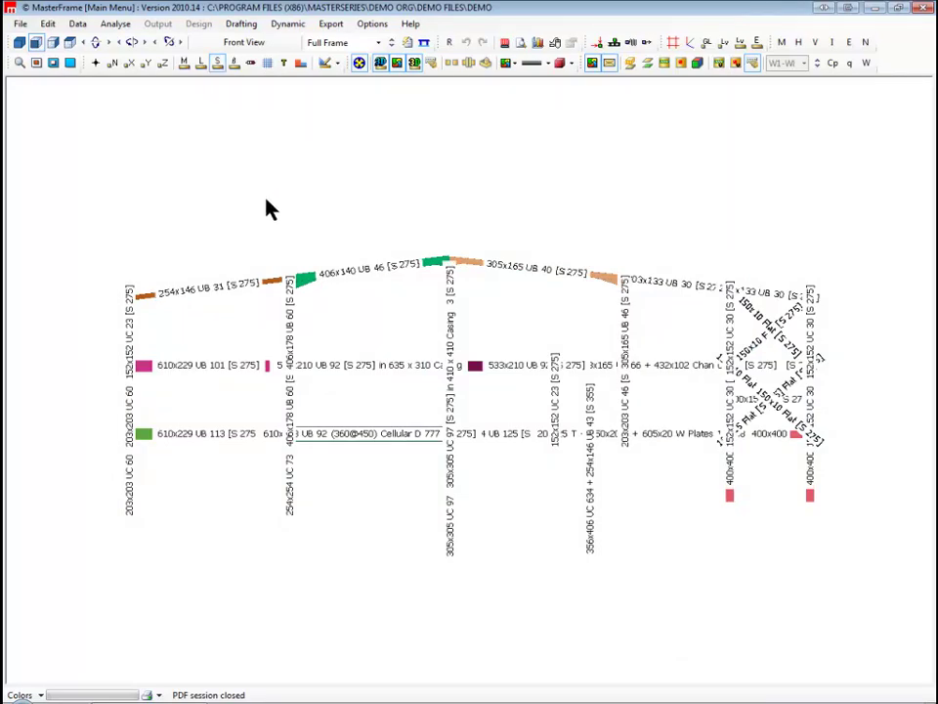
pyautogui.click(218, 62)
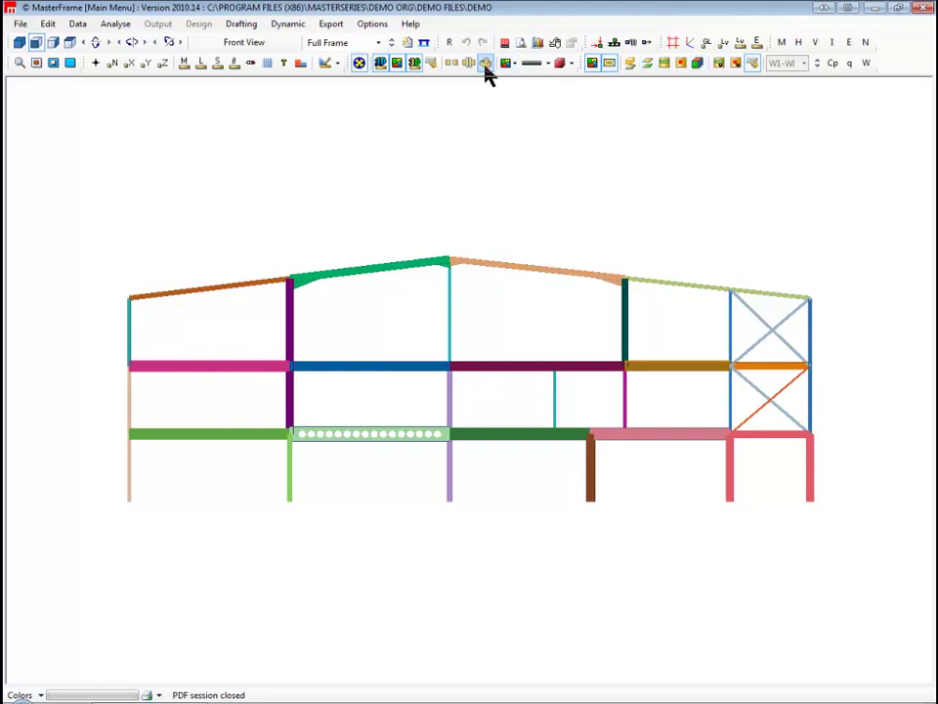
# Compare the frame with the sections legend, moving the model clear of it, and restore the front view without the legend
pyautogui.click(429, 64)
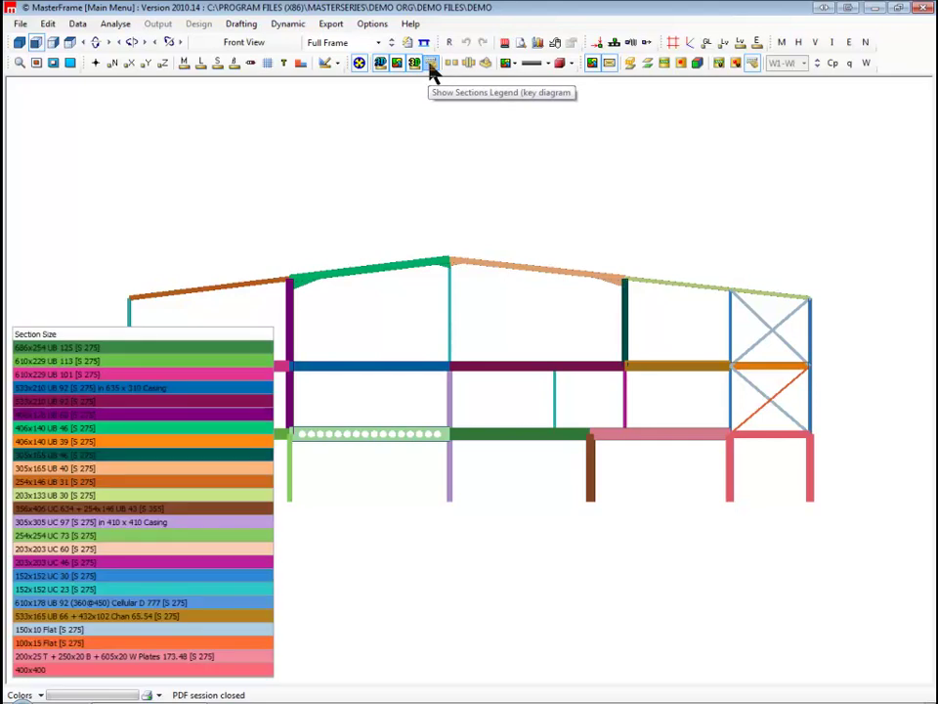
pyautogui.scroll(-2, 350, 400)
pyautogui.moveTo(370, 368); pyautogui.dragTo(512, 264, button='middle')
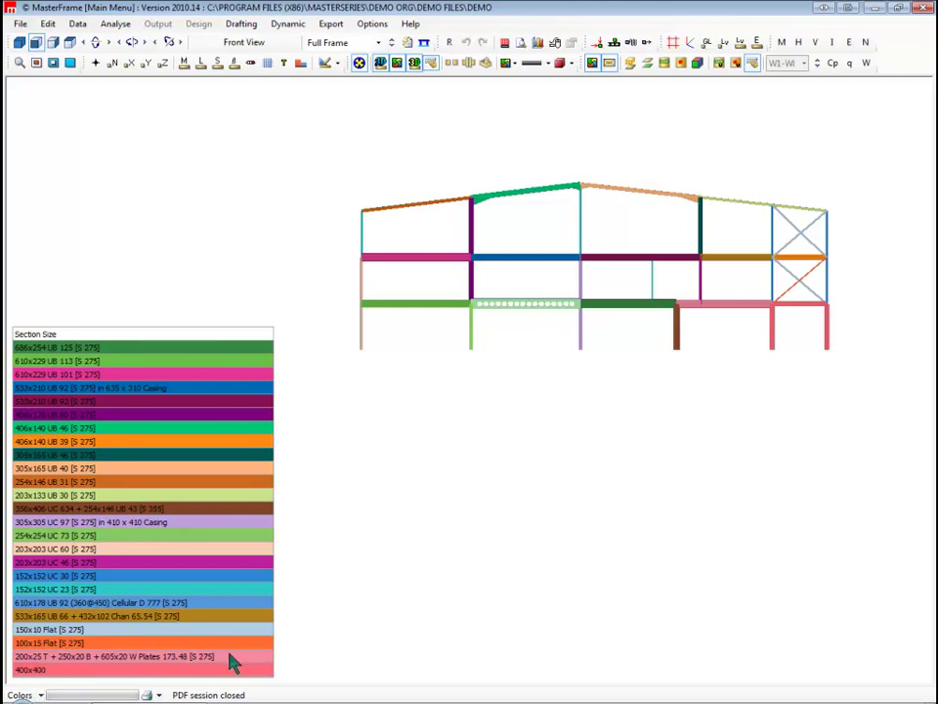
pyautogui.click(431, 64)
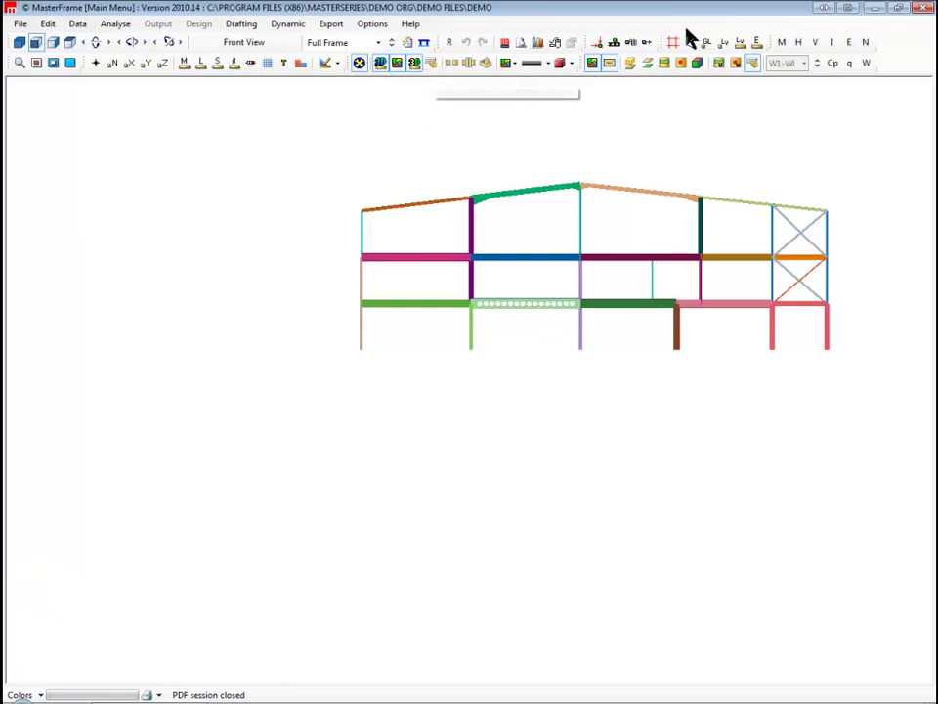
pyautogui.click(36, 44)
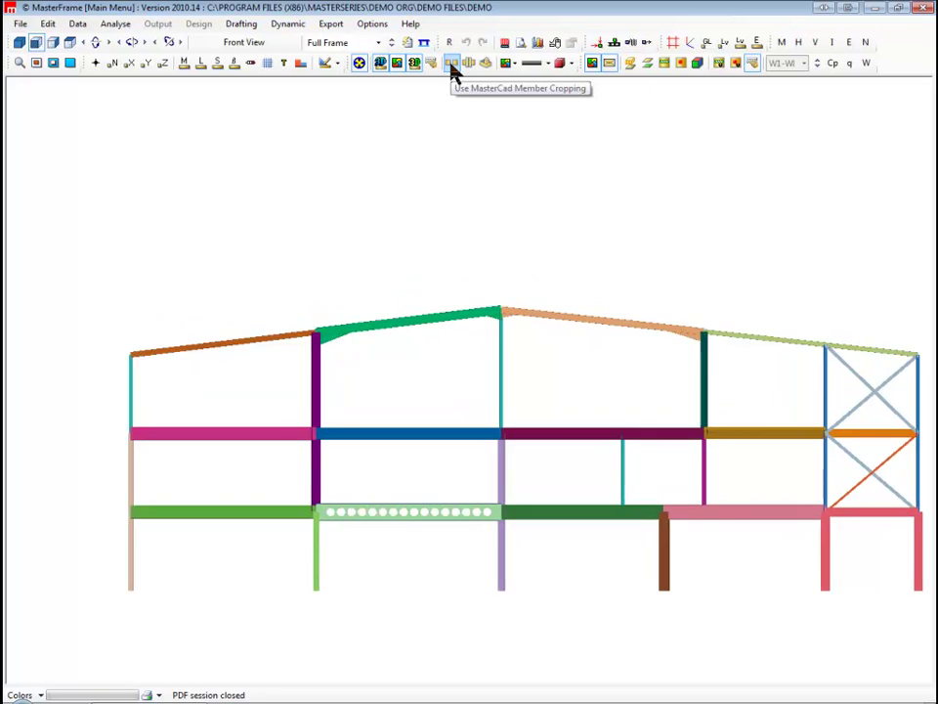
# Preview the frame with MasterCad member cropping enabled and restore the uncropped members
pyautogui.click(451, 65)
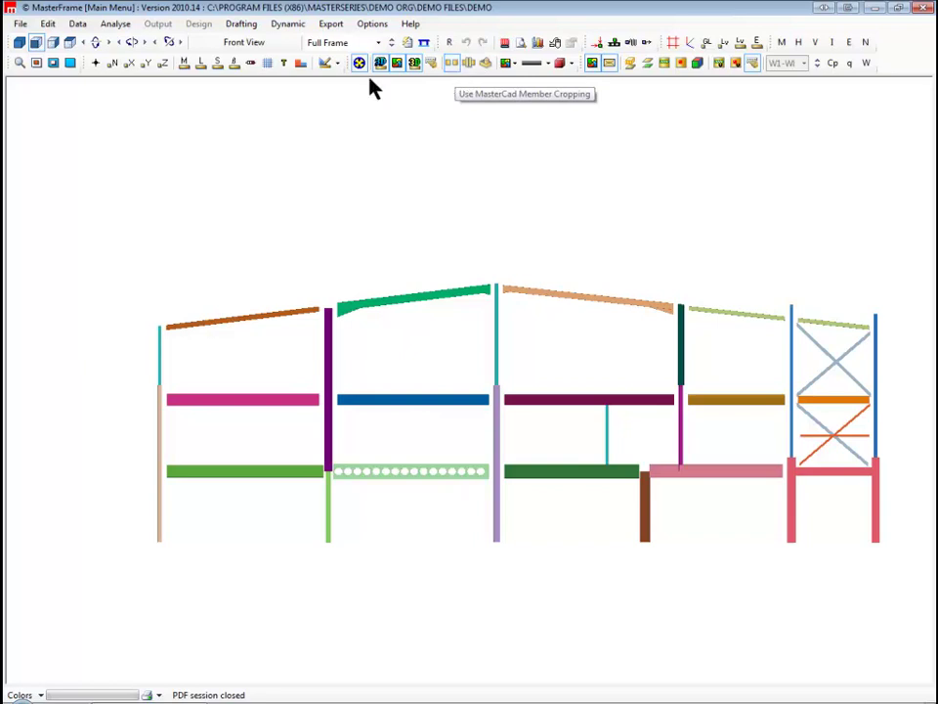
pyautogui.click(454, 73)
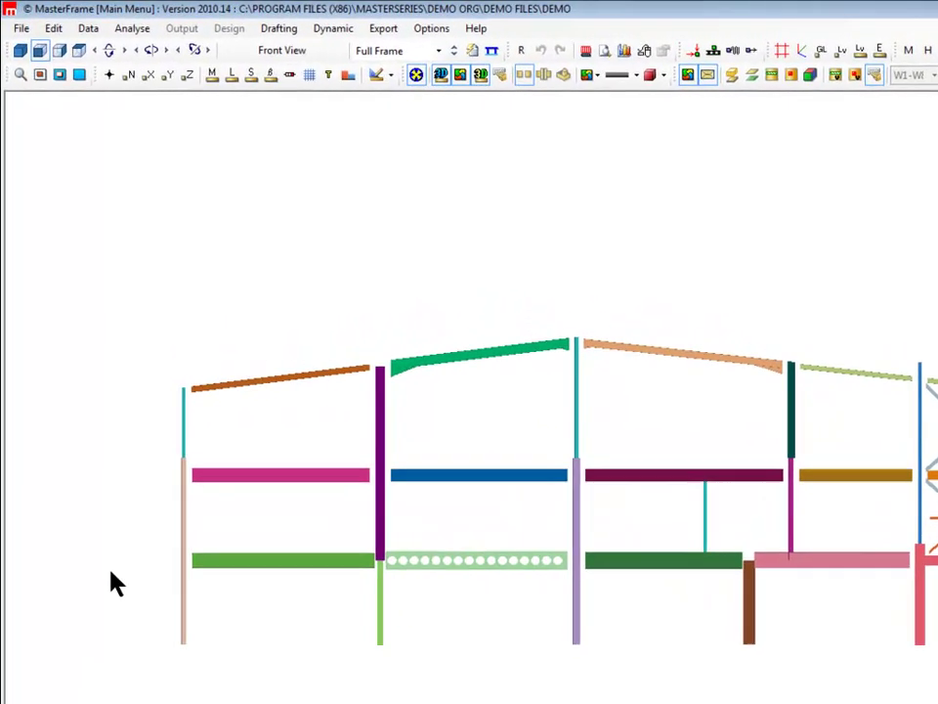
pyautogui.click(523, 74)
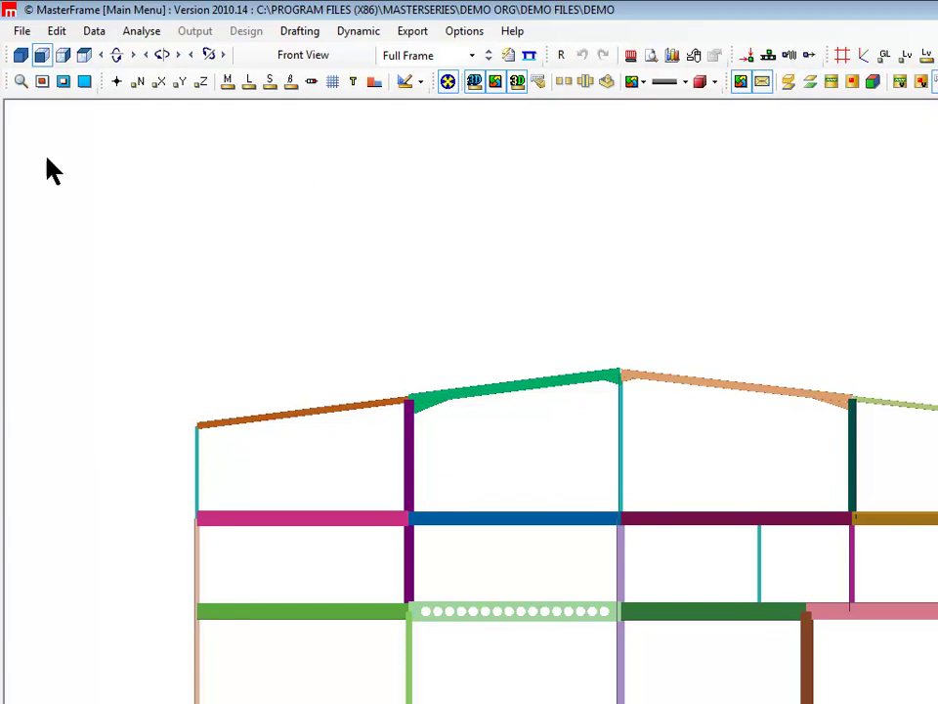
# Isolate the two left-hand bays of the frame with the Zoom Filter and inspect their members
pyautogui.click(22, 80)
pyautogui.moveTo(161, 703); pyautogui.dragTo(648, 318)
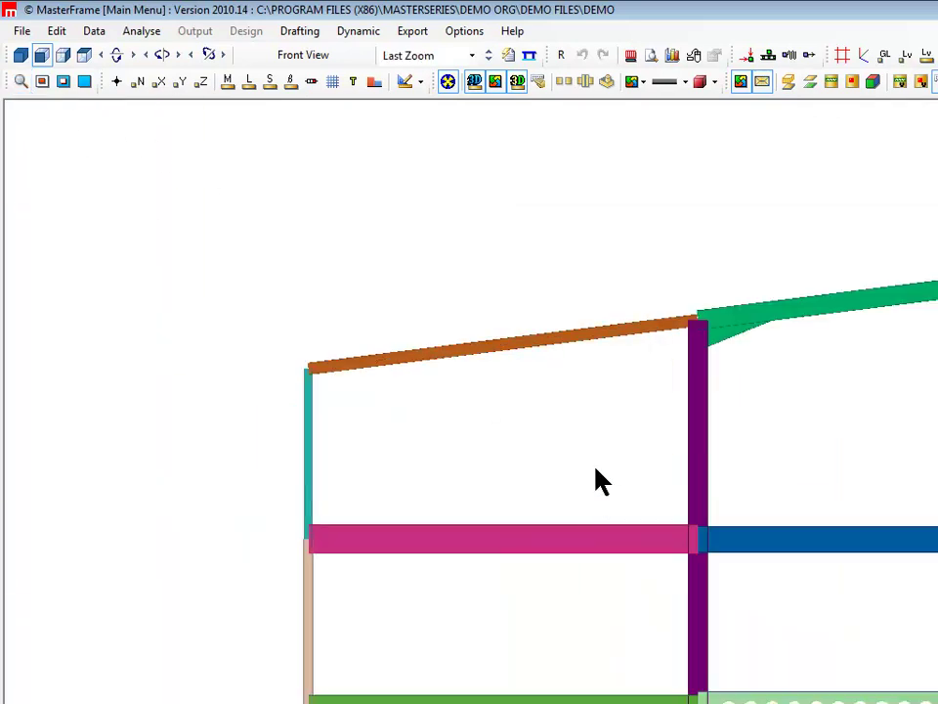
pyautogui.scroll(-2, 597, 479)
pyautogui.scroll(-1, 597, 476)
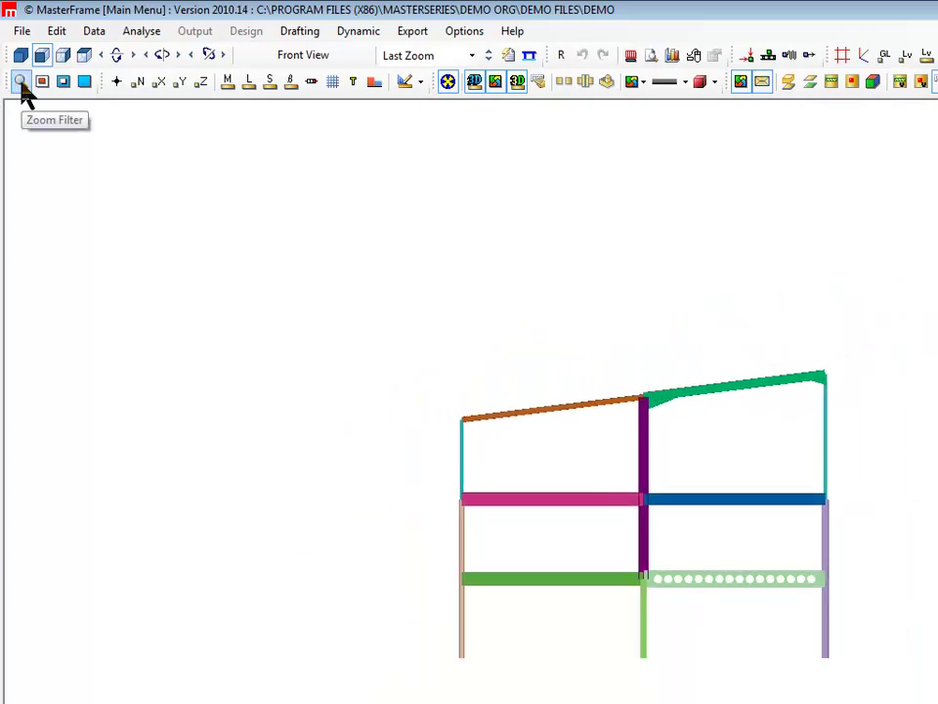
# Switch between the full frame and the Last Zoom and Last Full View settings, finishing on the full frame
pyautogui.click(86, 90)
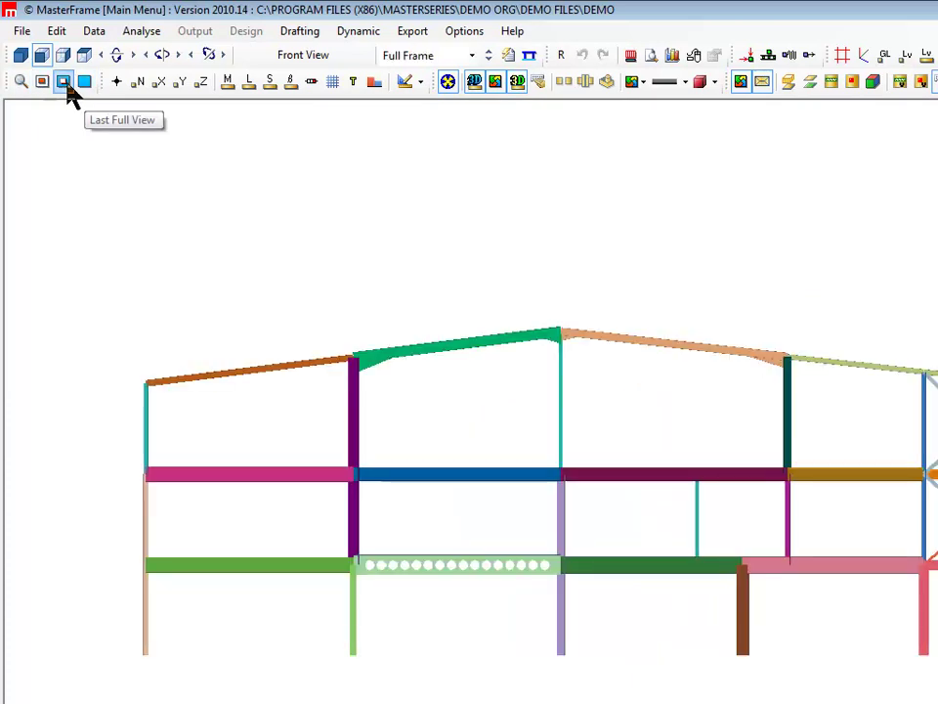
pyautogui.click(42, 86)
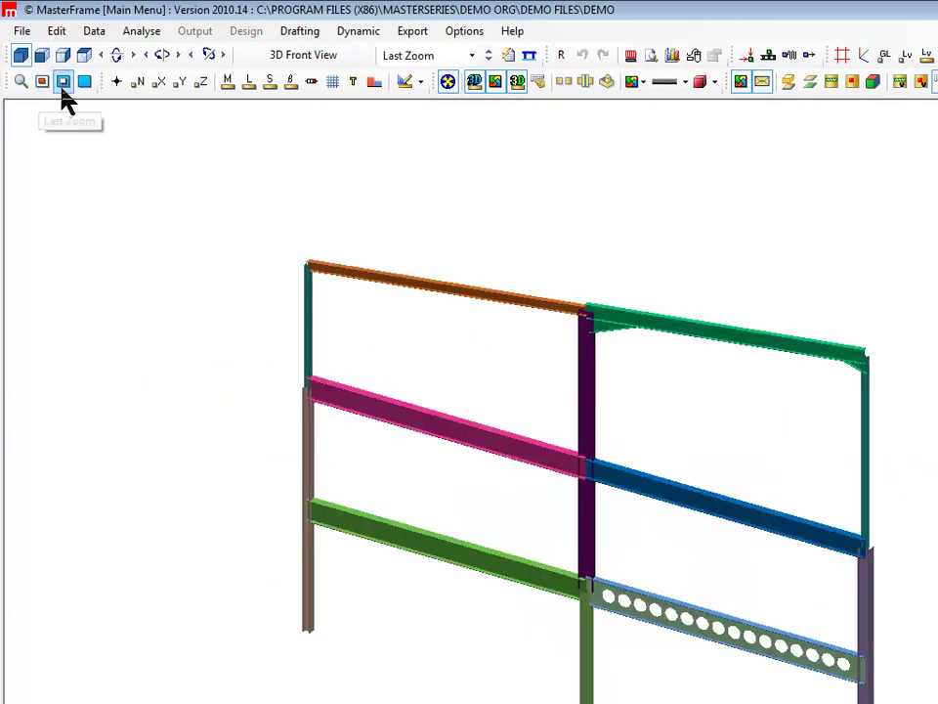
pyautogui.click(62, 86)
pyautogui.click(84, 82)
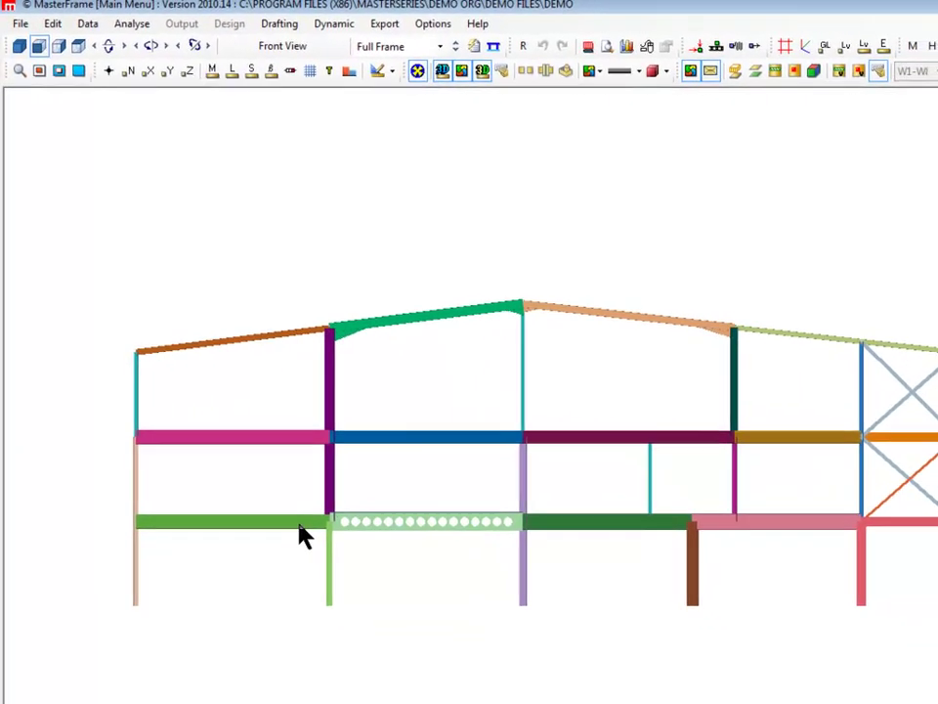
# Zoom in and out around different parts of the frame, then reposition it so all bays can be inspected
pyautogui.scroll(2, 270, 495)
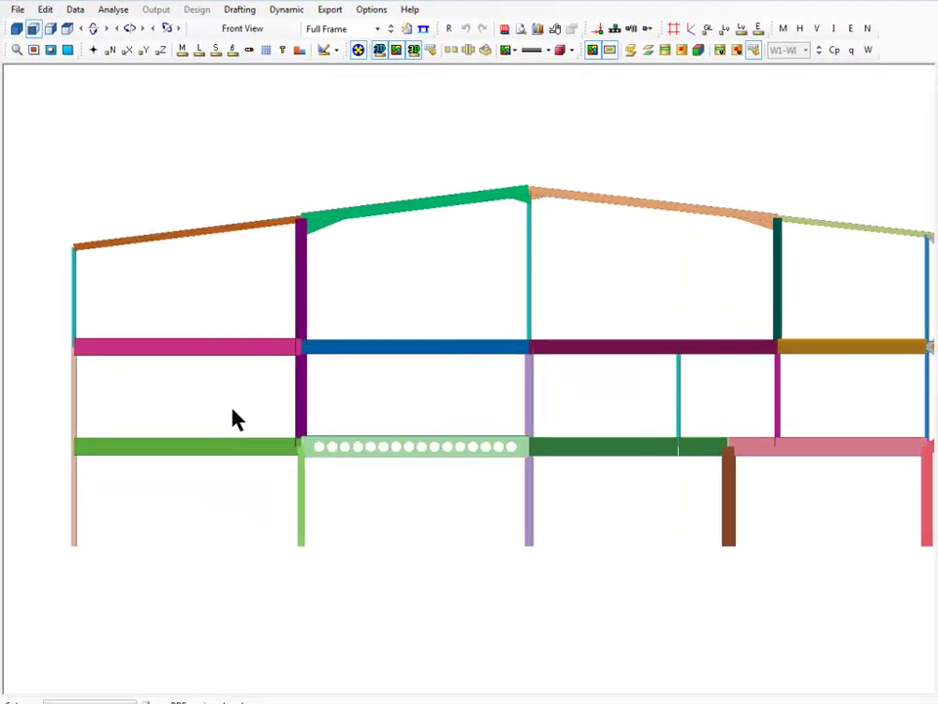
pyautogui.scroll(2, 234, 419)
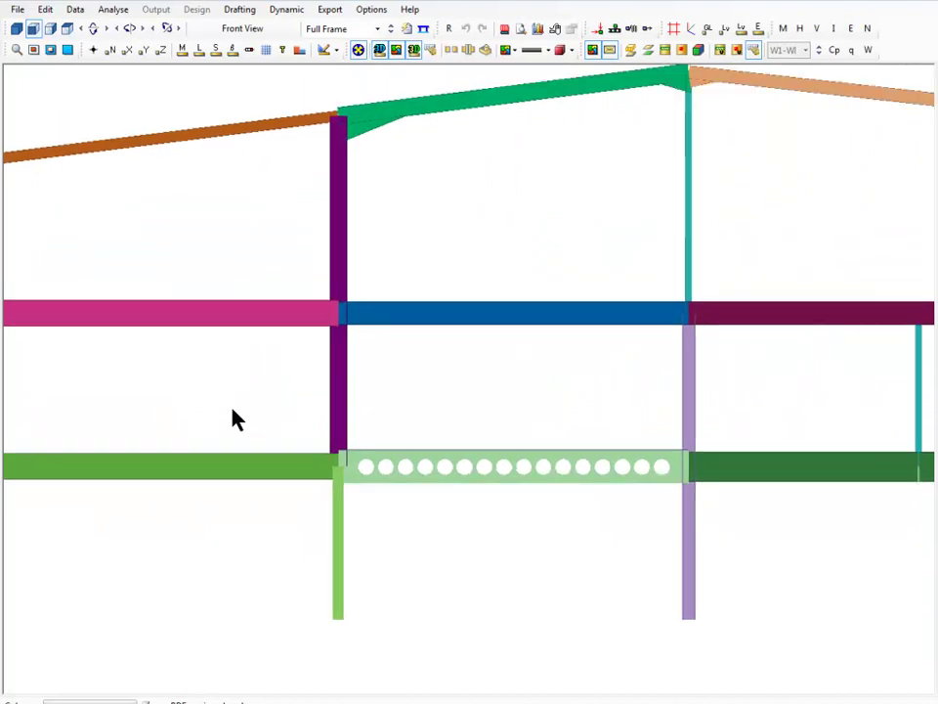
pyautogui.scroll(-3, 235, 418)
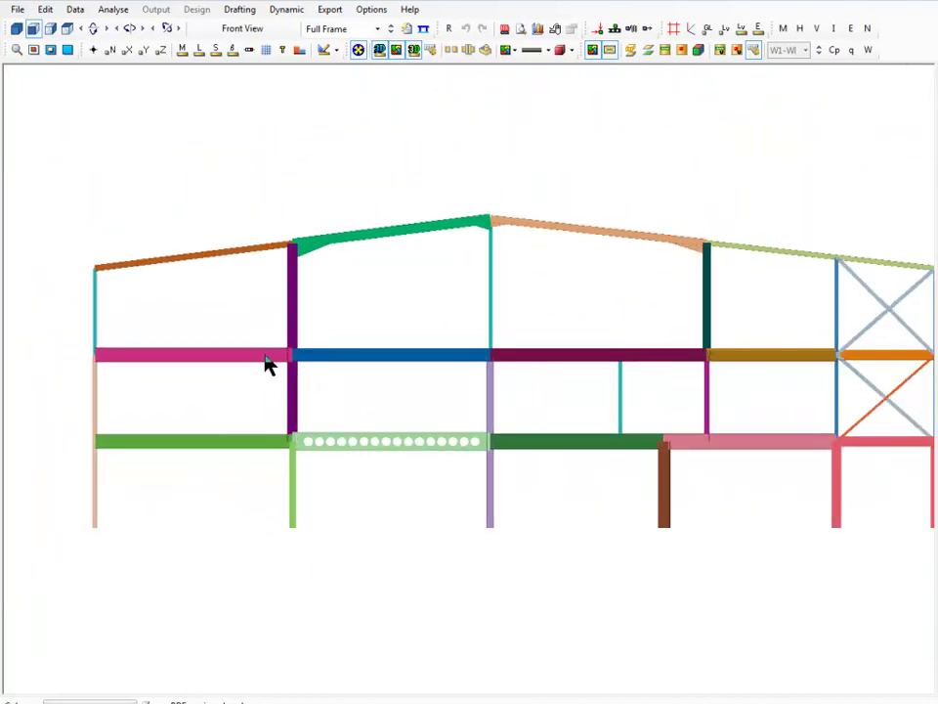
pyautogui.scroll(3, 267, 363)
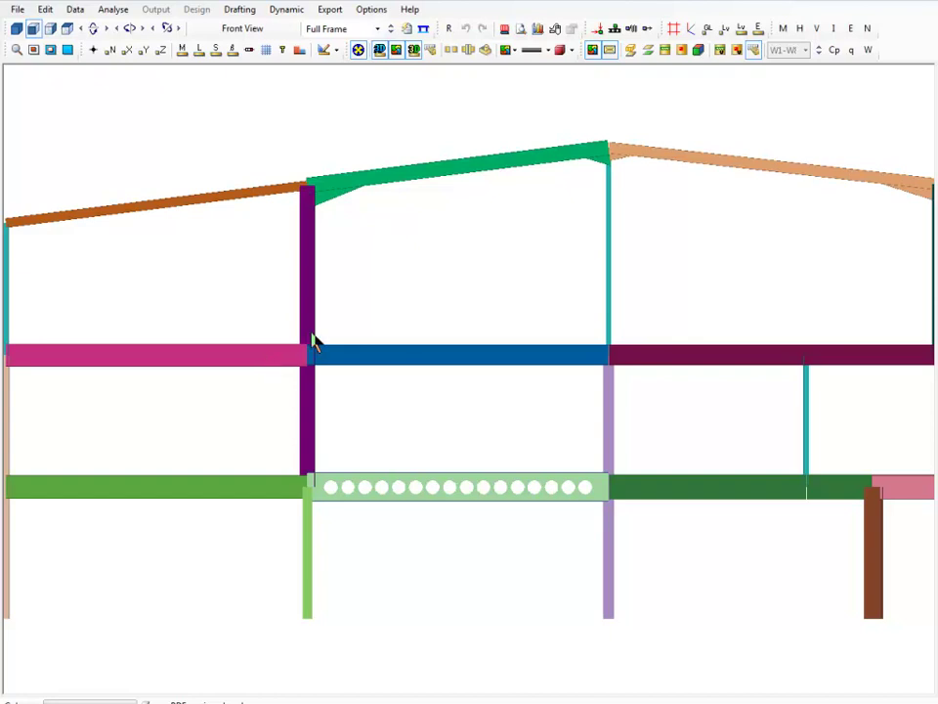
pyautogui.scroll(-2, 310, 343)
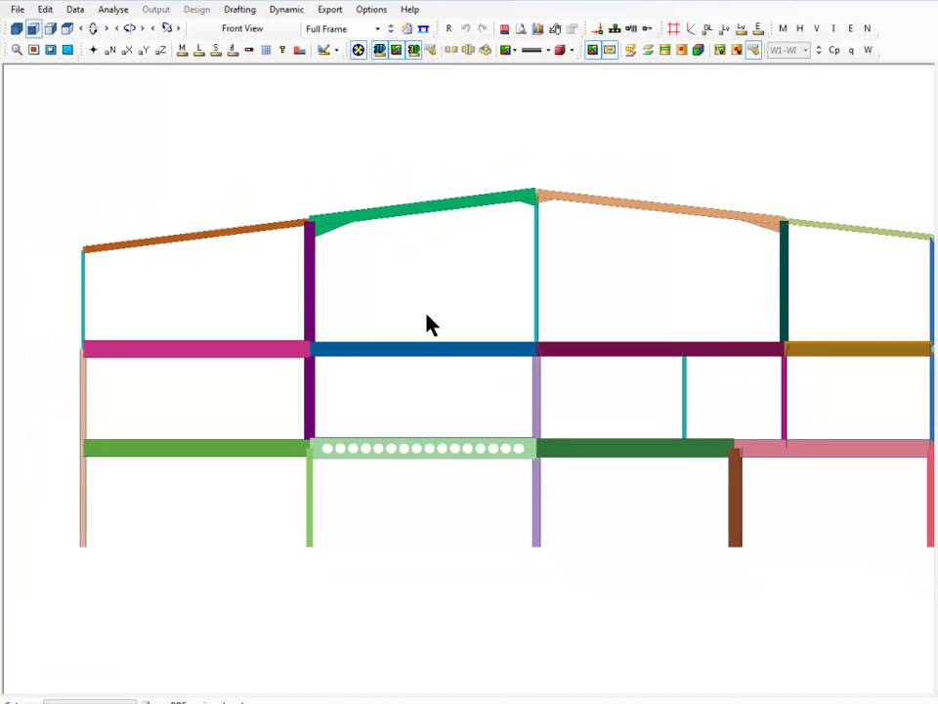
pyautogui.scroll(-1, 685, 261)
pyautogui.moveTo(542, 340); pyautogui.dragTo(402, 304, button='middle')
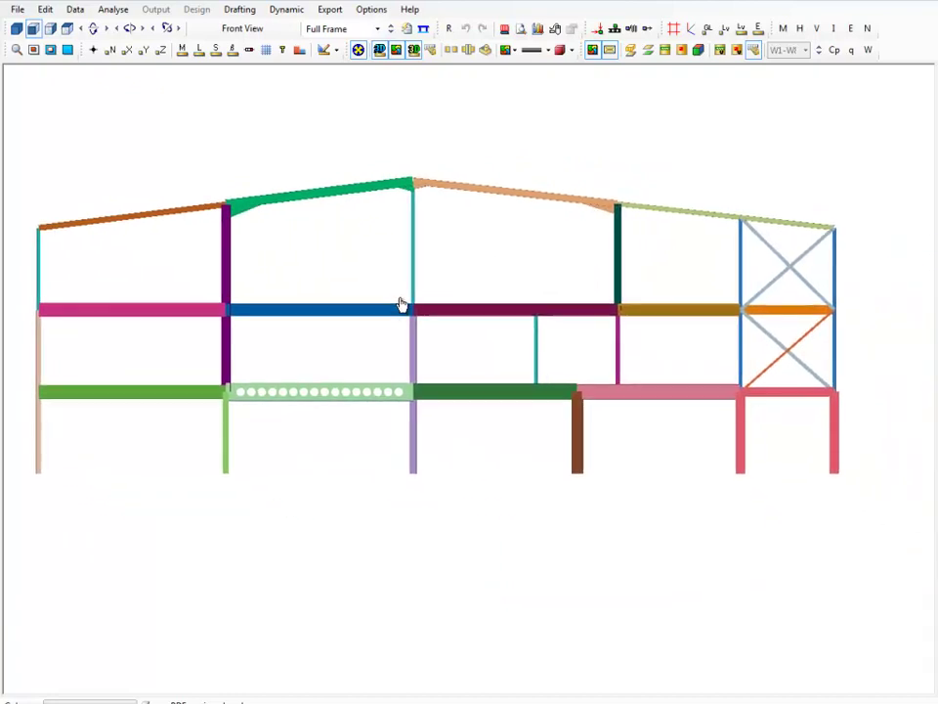
# Show only the horizontal members, then only the inclined members, restoring the full frame after each filter
pyautogui.click(800, 30)
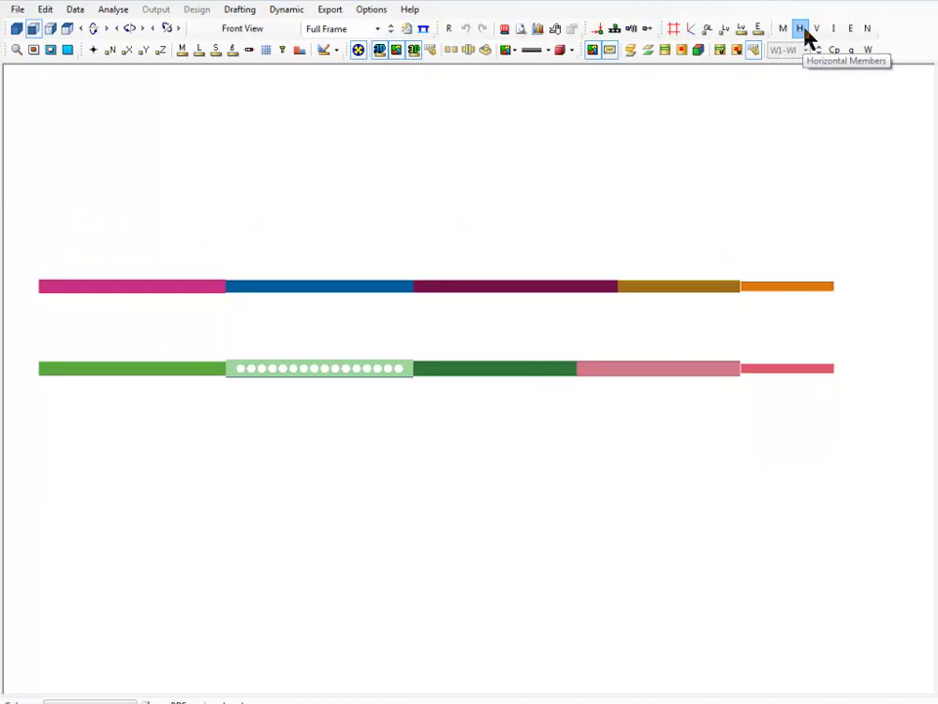
pyautogui.click(801, 32)
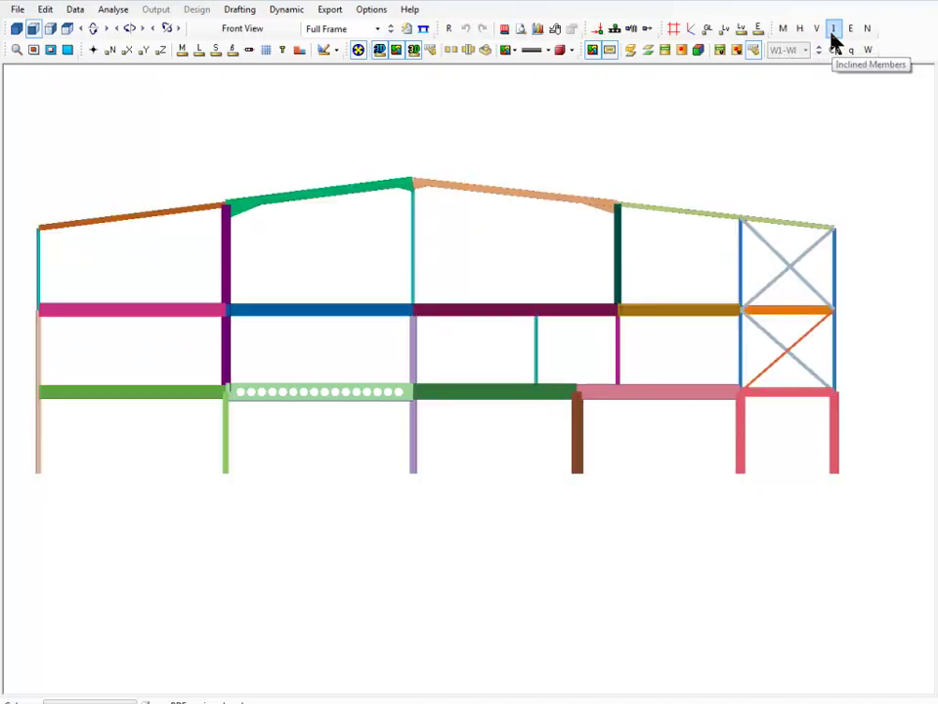
pyautogui.click(834, 32)
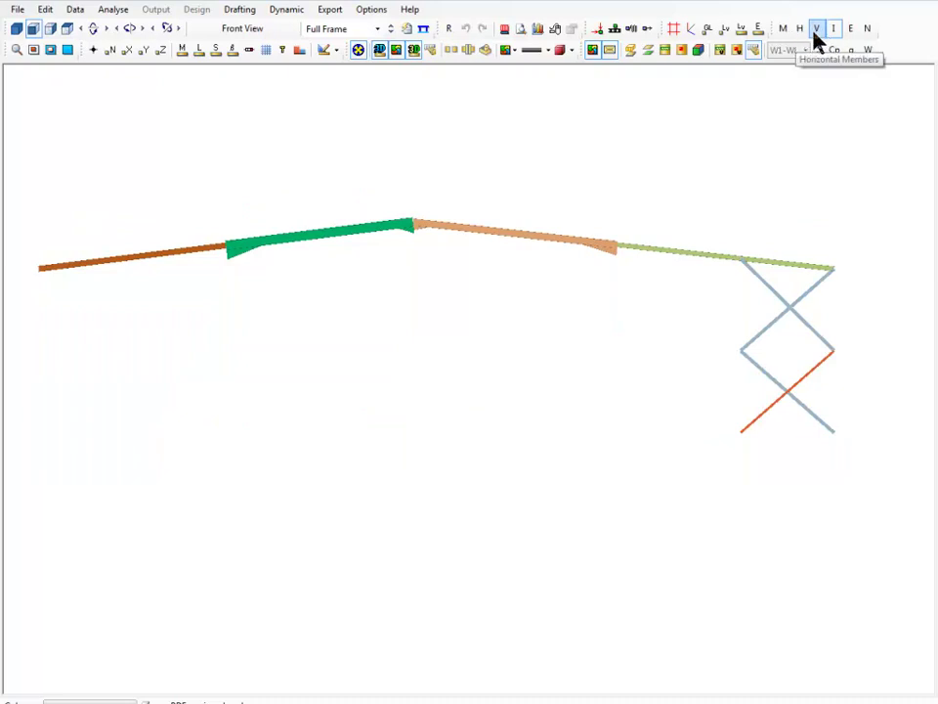
pyautogui.click(831, 31)
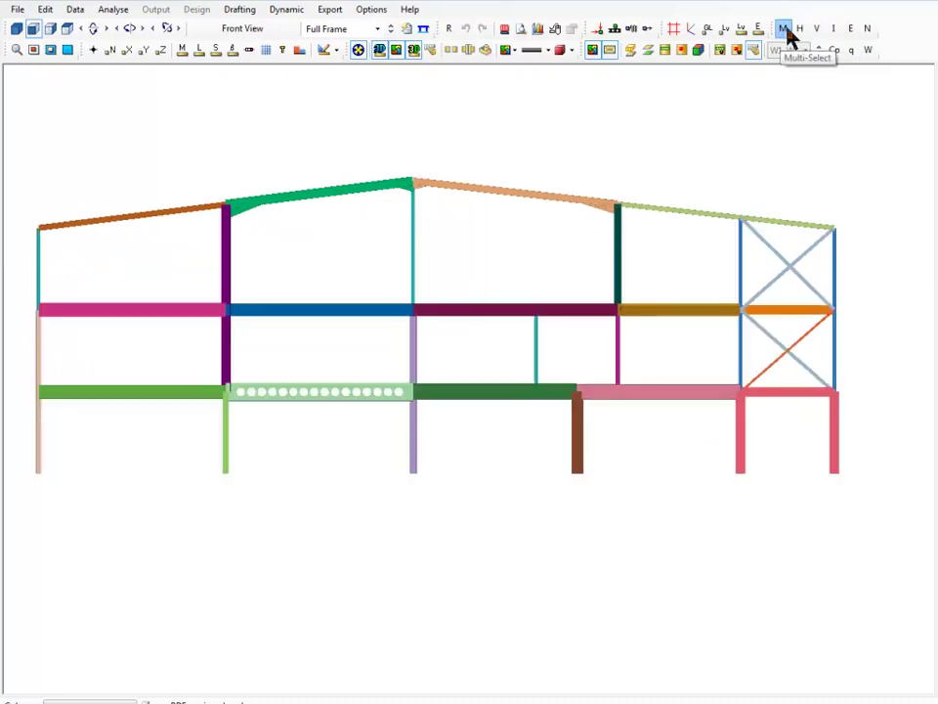
# Use Multi-Select to show horizontal and vertical members together, reduce the display to vertical members, and restore the full frame
pyautogui.click(801, 30)
pyautogui.click(818, 30)
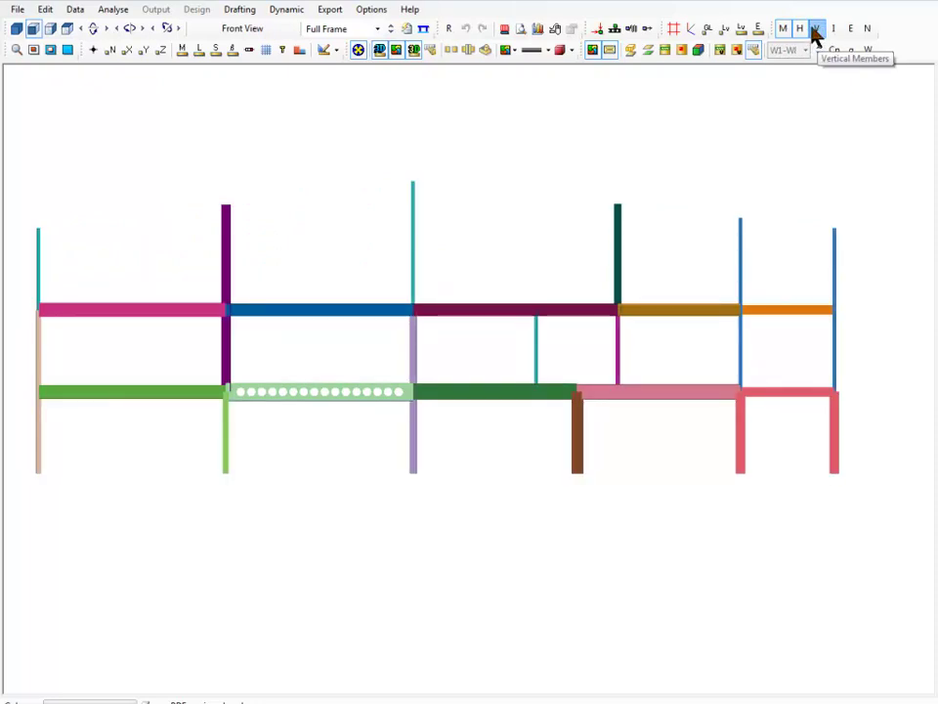
pyautogui.click(801, 32)
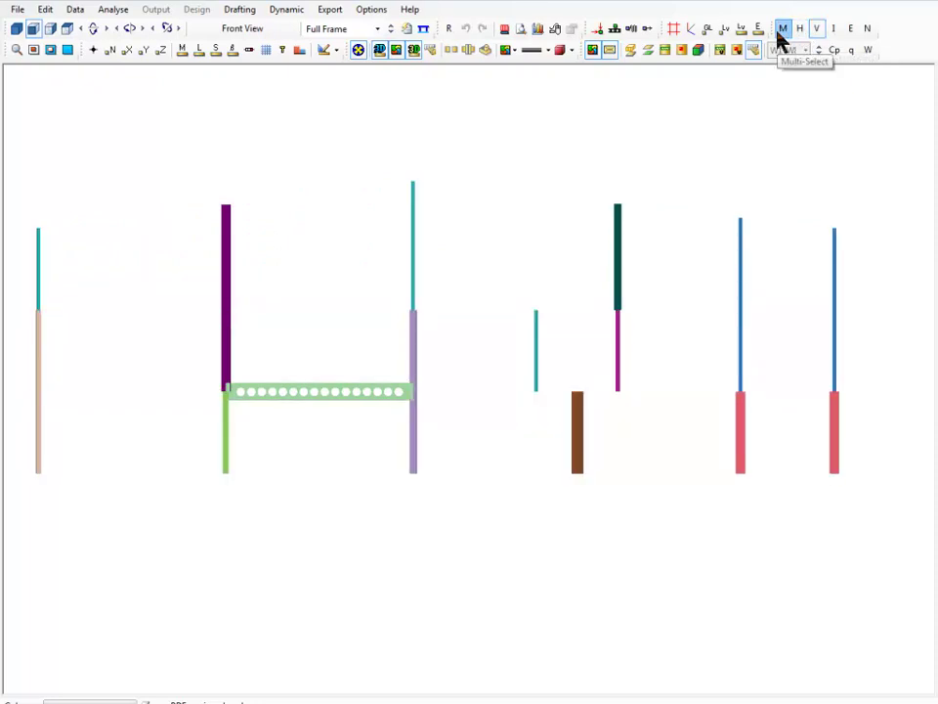
pyautogui.click(782, 32)
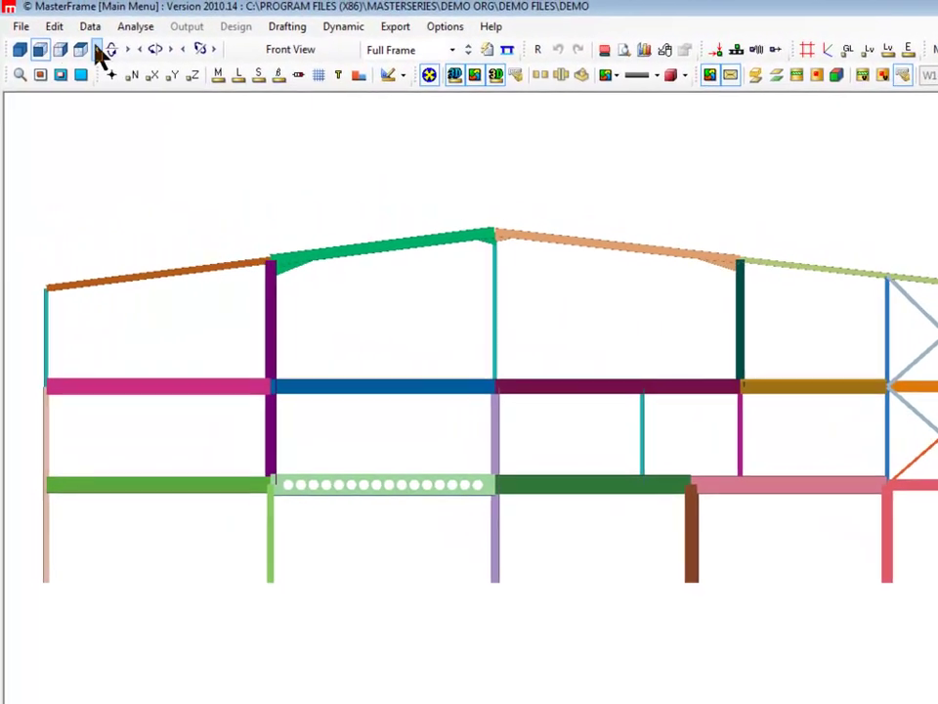
# Open the Member Groups viewing editor from the Main Editor and display the frame as uncoloured line members
pyautogui.click(56, 32)
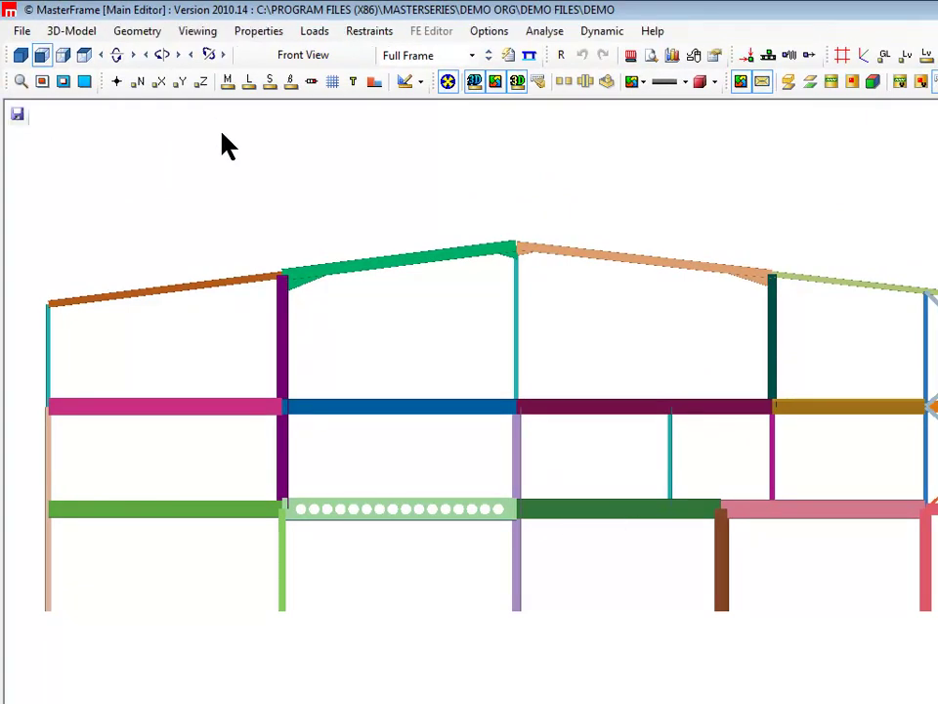
pyautogui.click(200, 33)
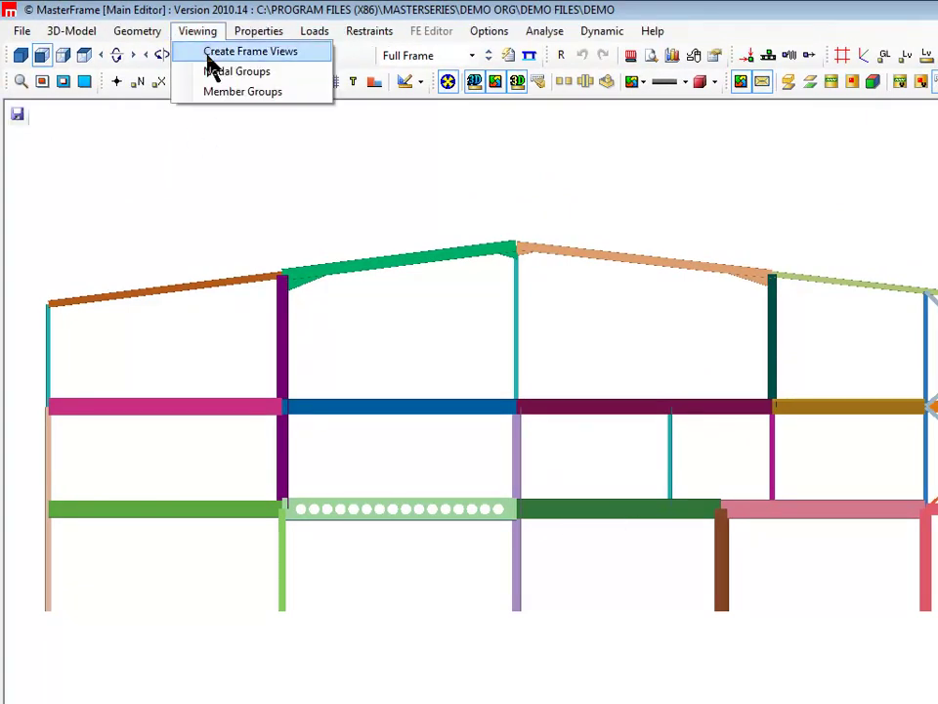
pyautogui.click(245, 93)
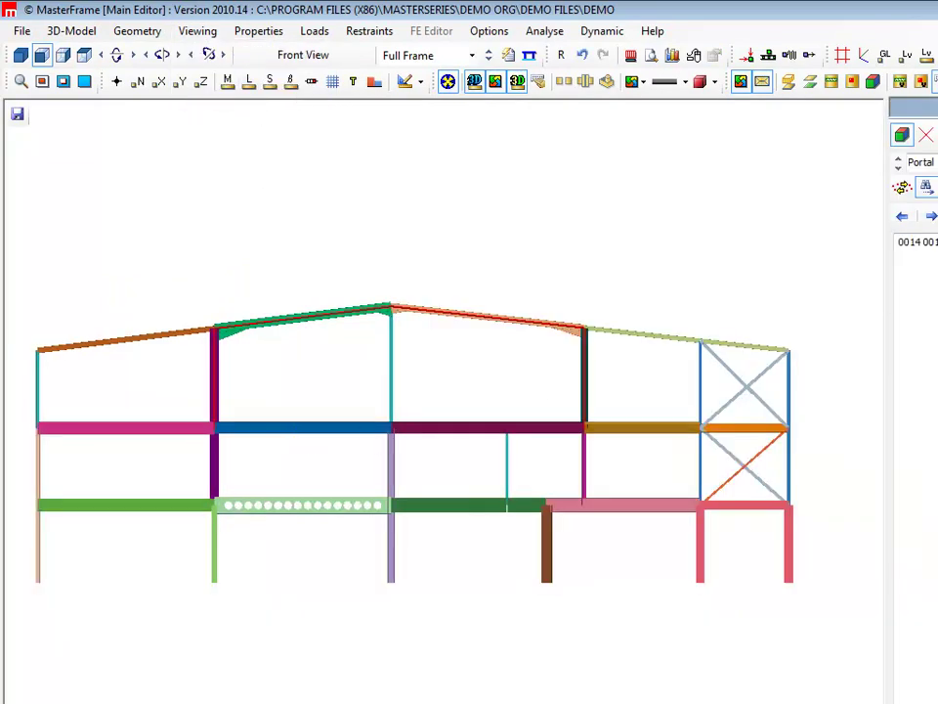
pyautogui.click(476, 82)
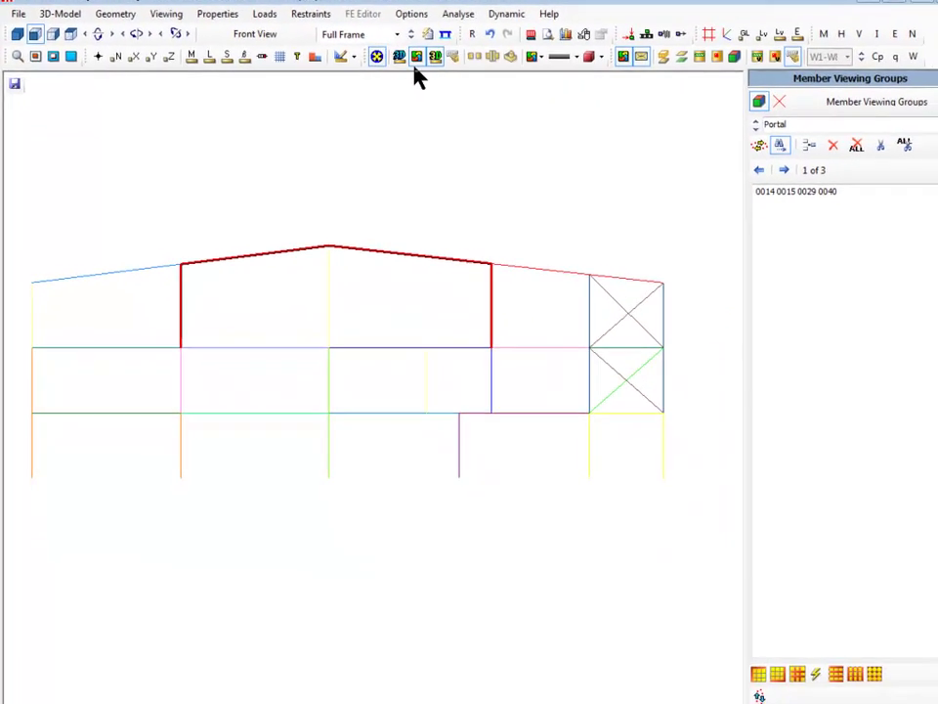
pyautogui.click(416, 57)
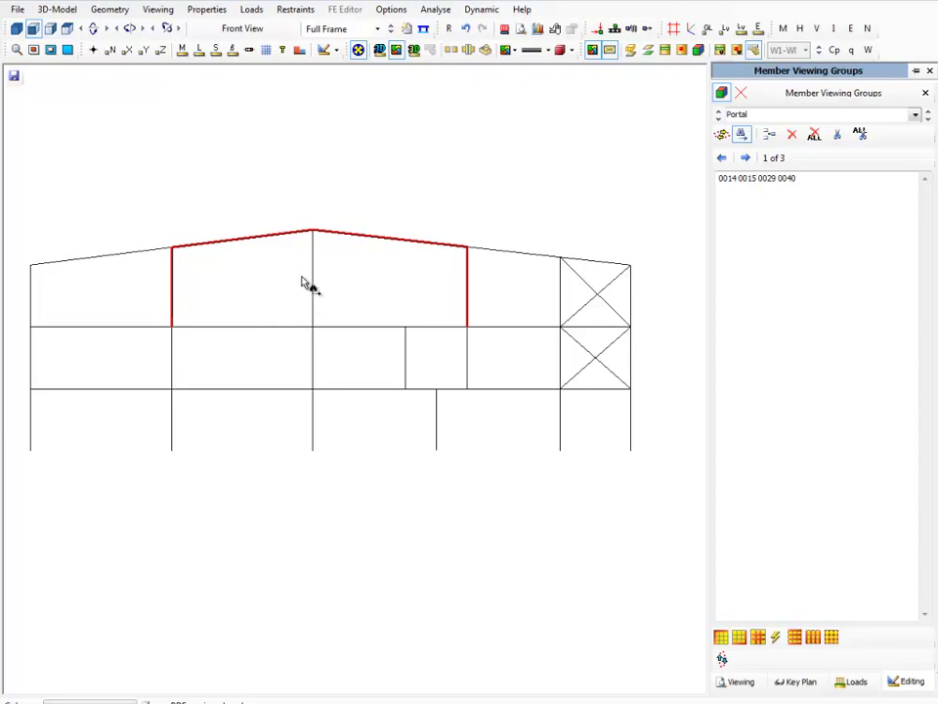
# Cycle through the member viewing groups back to Portal, then restore the 3D member display
pyautogui.click(927, 118)
pyautogui.click(927, 118)
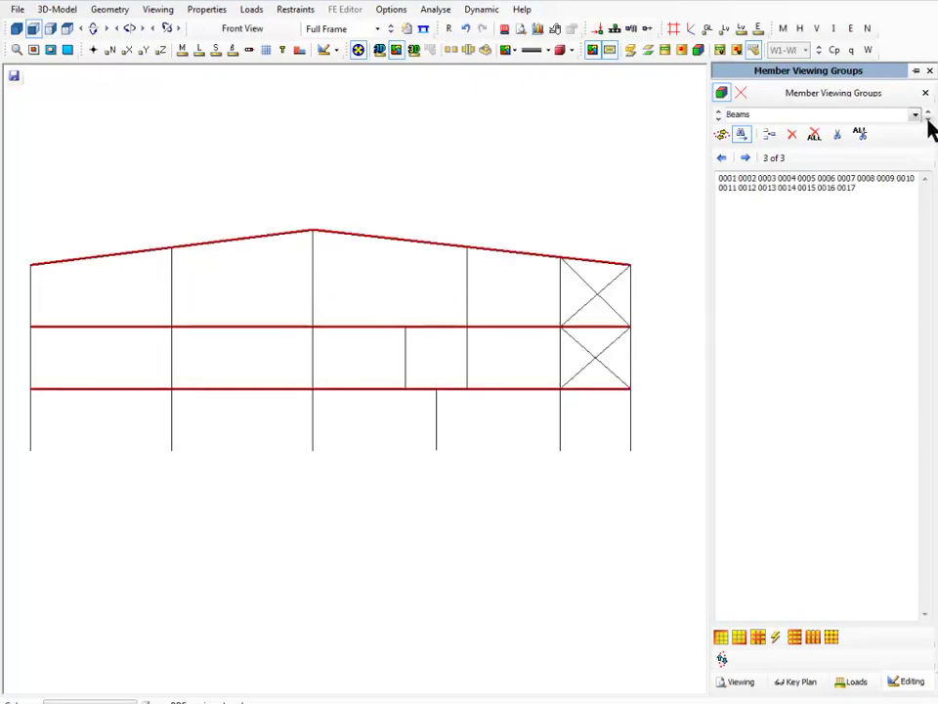
pyautogui.click(927, 118)
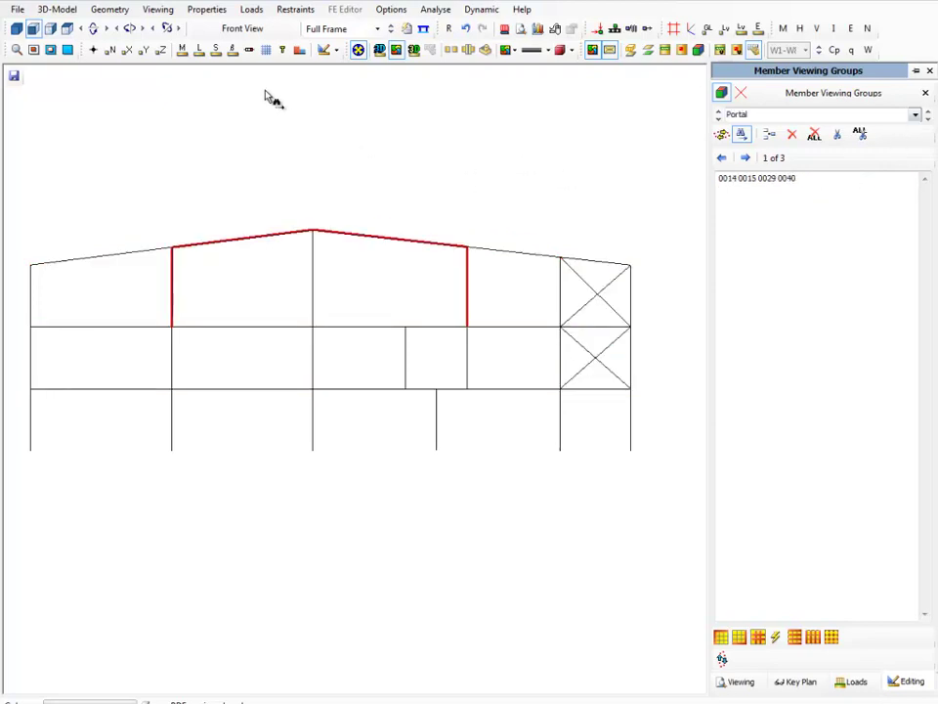
pyautogui.click(361, 54)
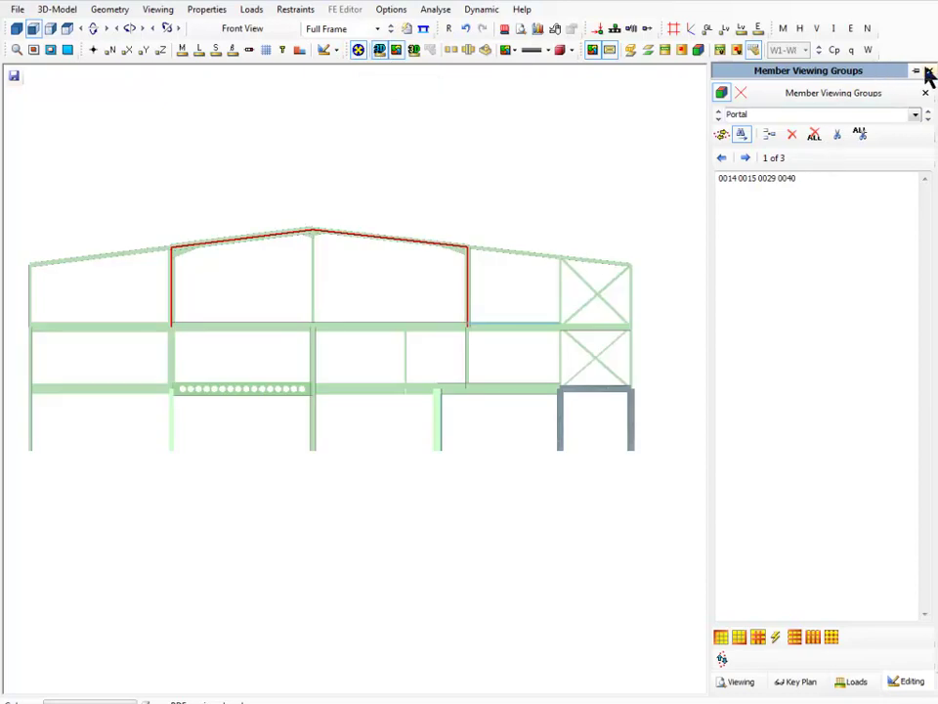
# Close the group editor and use Viewing Options to draw only the Portal member viewing group
pyautogui.rightClick(621, 144)
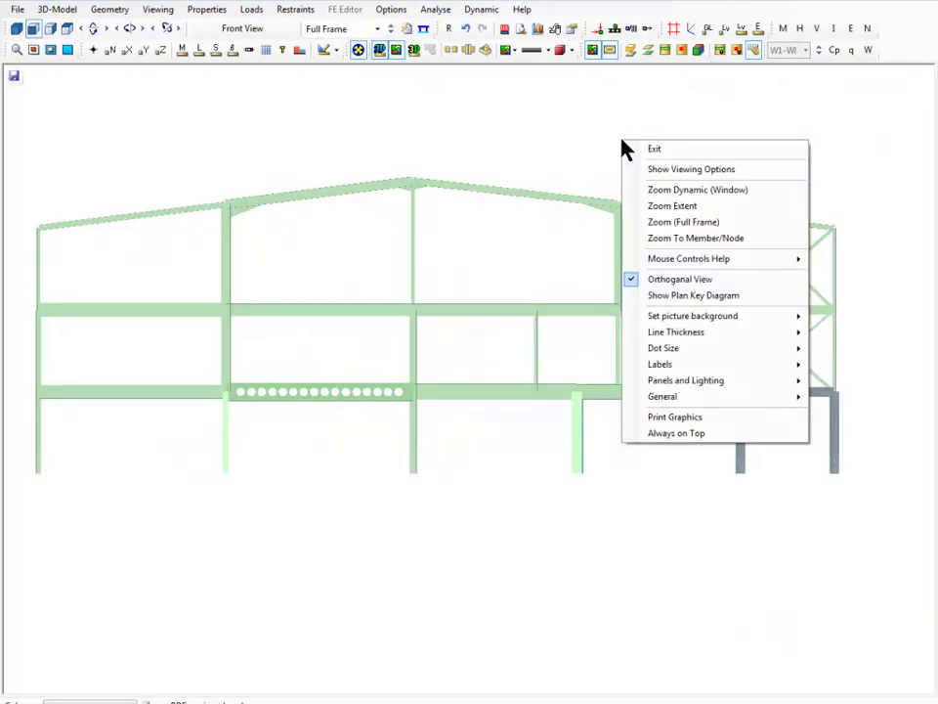
pyautogui.click(710, 174)
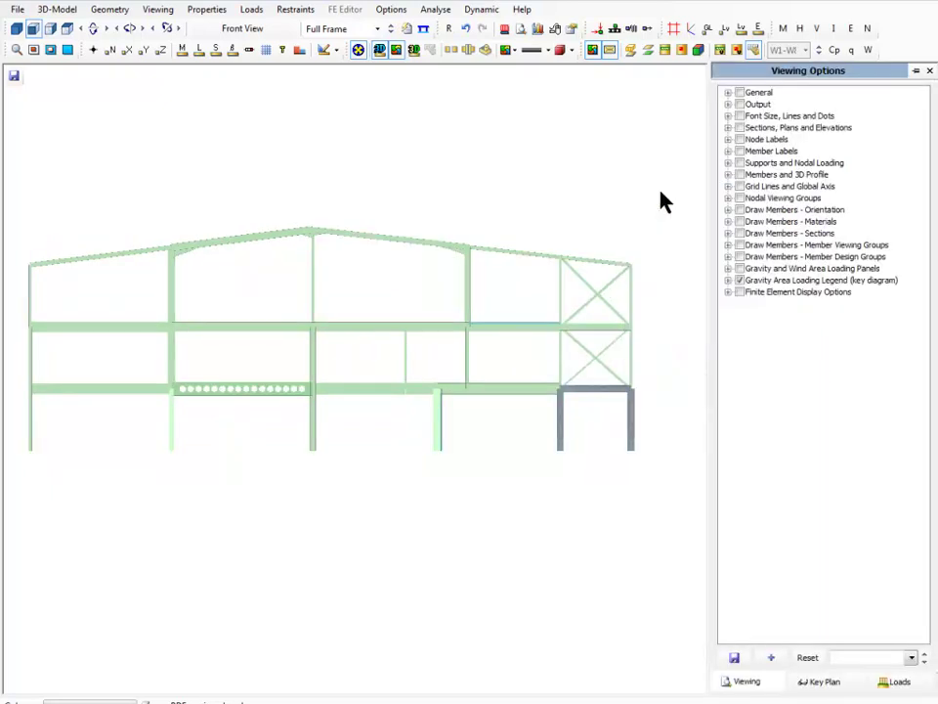
pyautogui.click(728, 245)
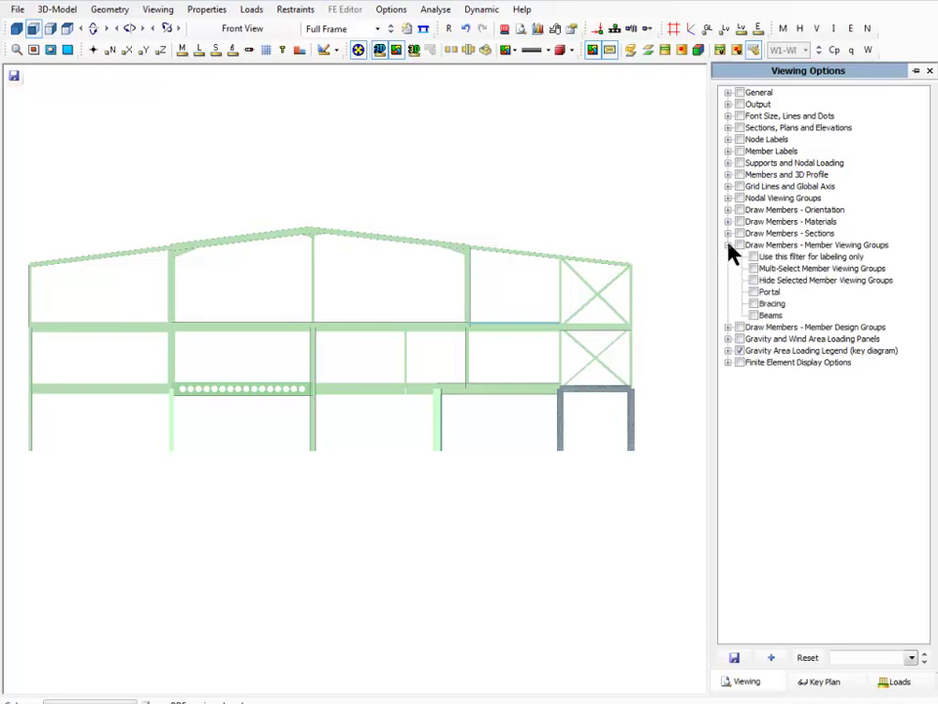
pyautogui.click(752, 292)
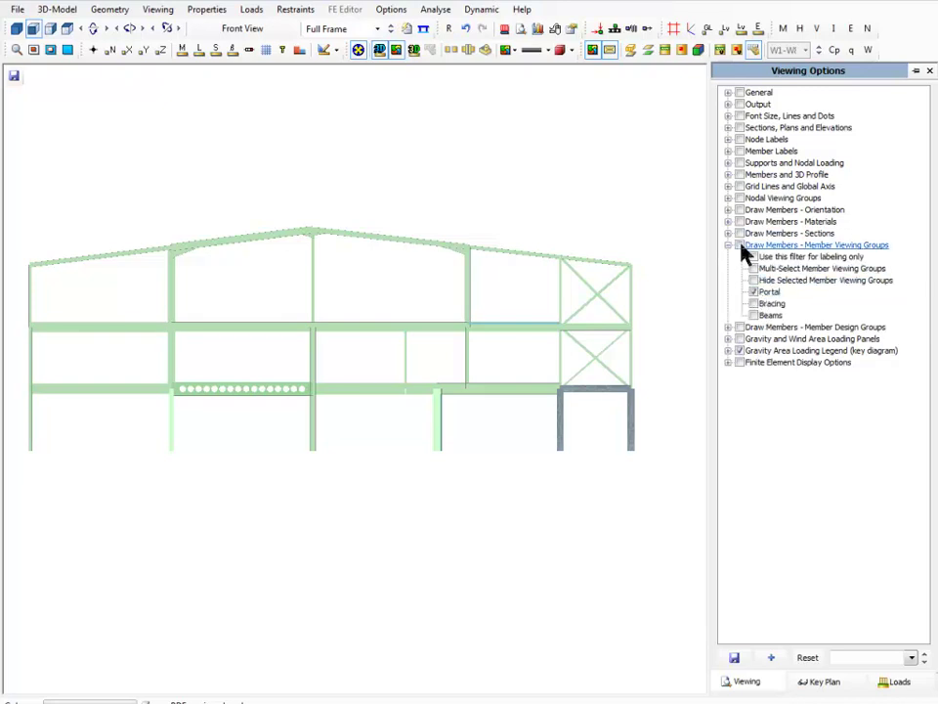
pyautogui.click(739, 245)
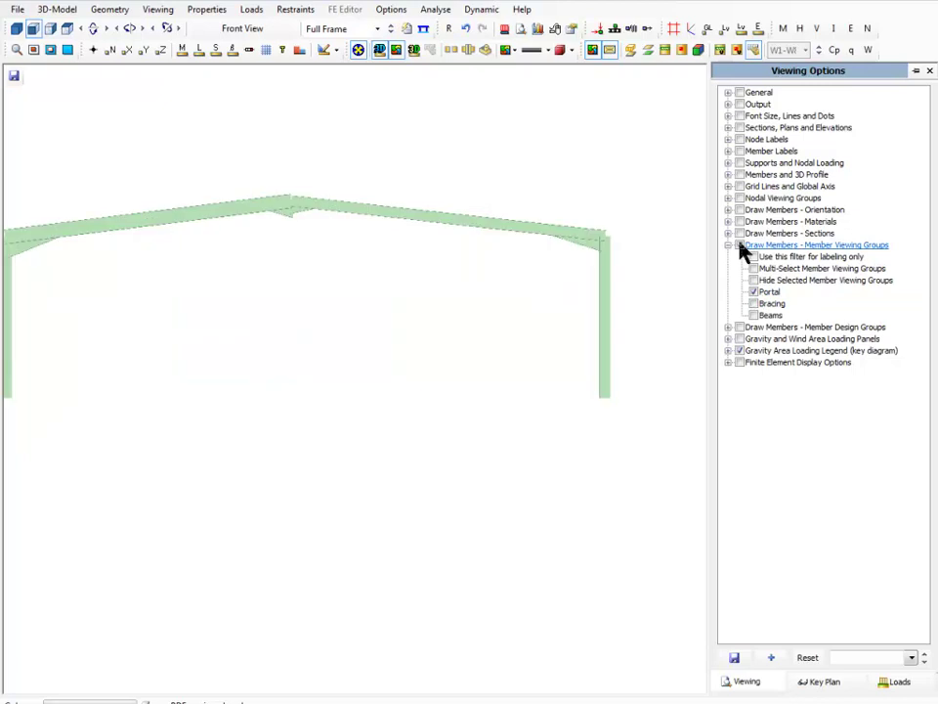
pyautogui.moveTo(256, 252); pyautogui.dragTo(309, 280, button='middle')
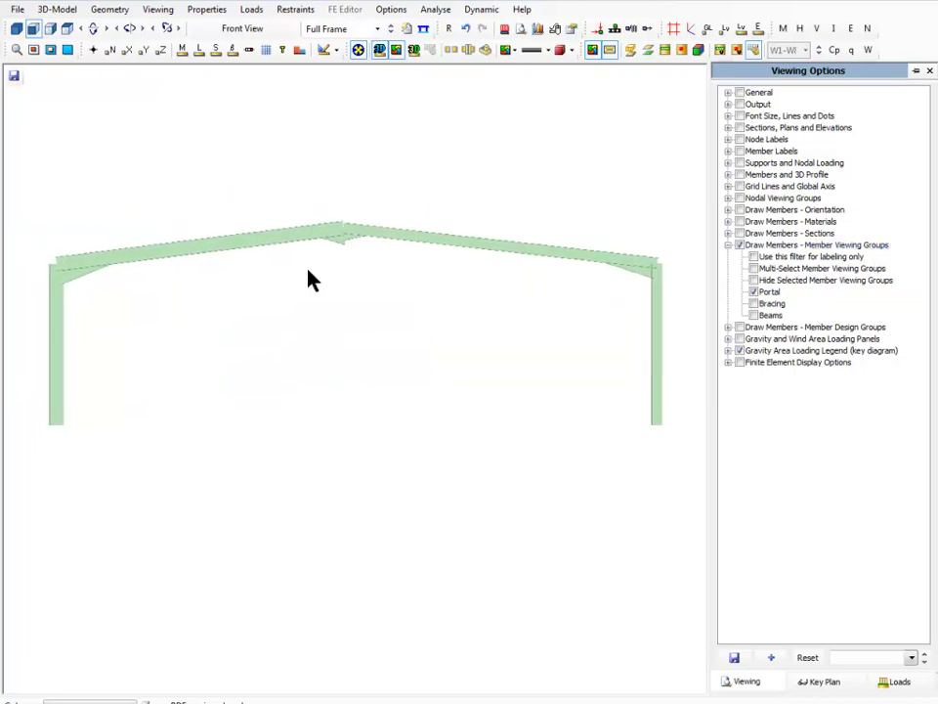
# Enable multi-selection of member viewing groups and draw the Bracing and Portal groups together
pyautogui.click(758, 305)
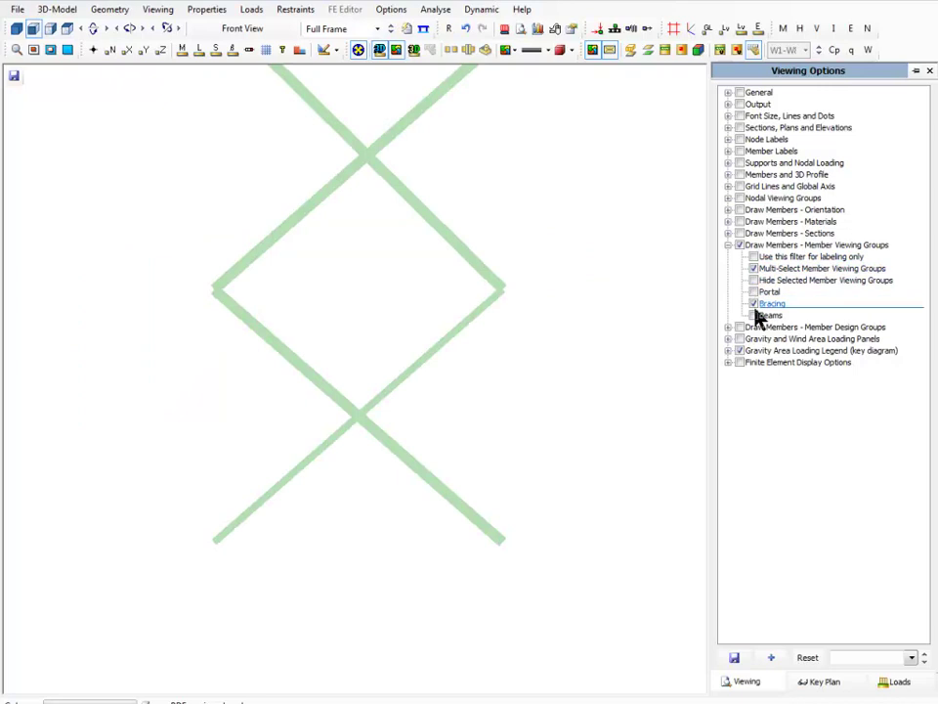
pyautogui.click(753, 291)
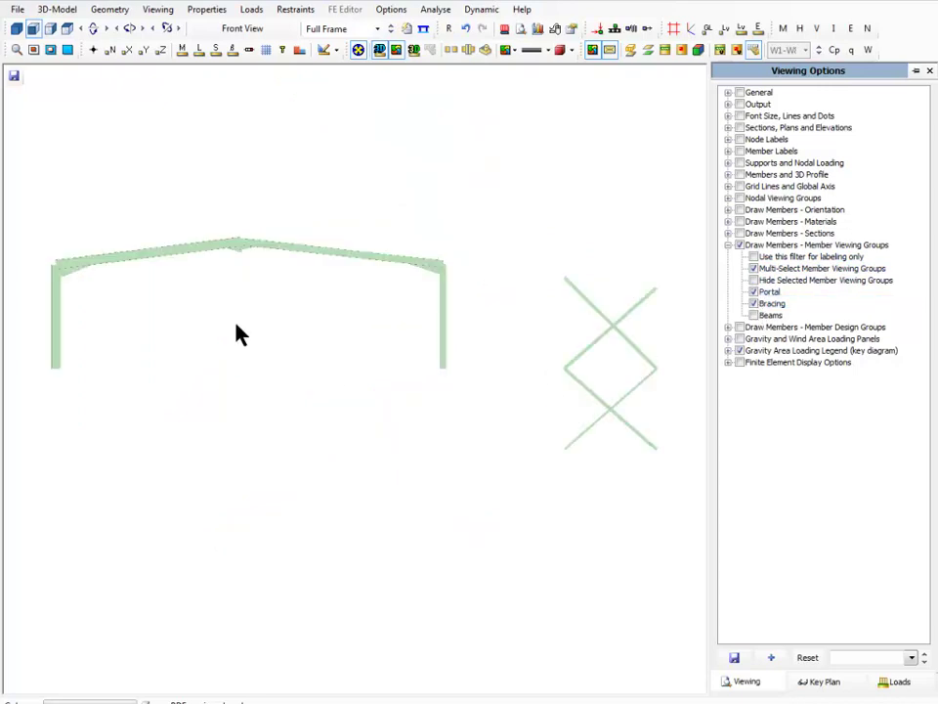
# Hide the selected member viewing groups, replacing Portal with Beams alongside Bracing in the hidden selection
pyautogui.click(754, 281)
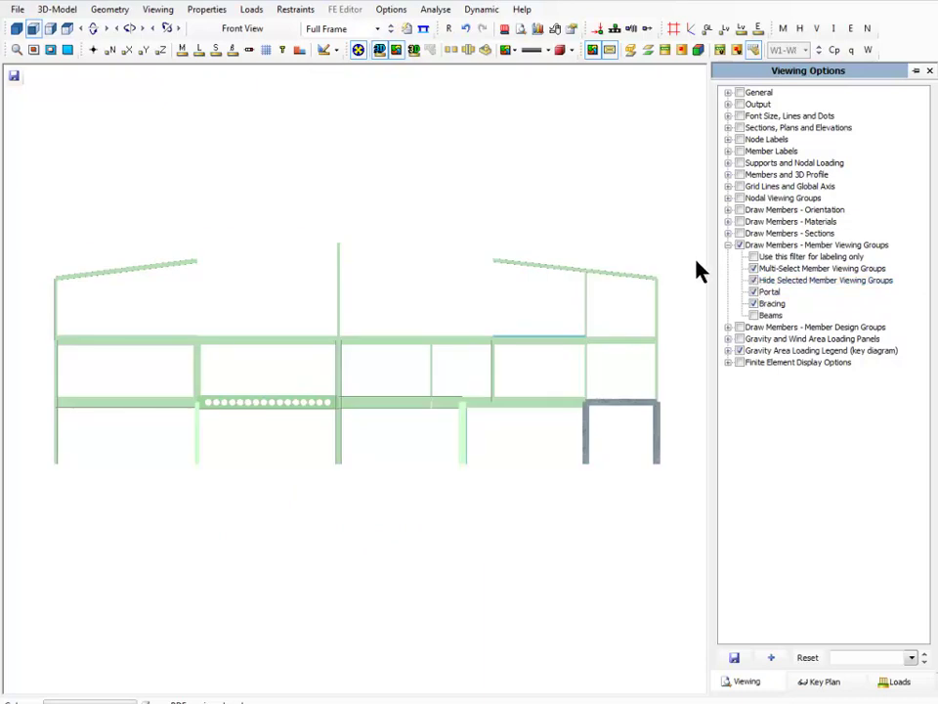
pyautogui.click(754, 292)
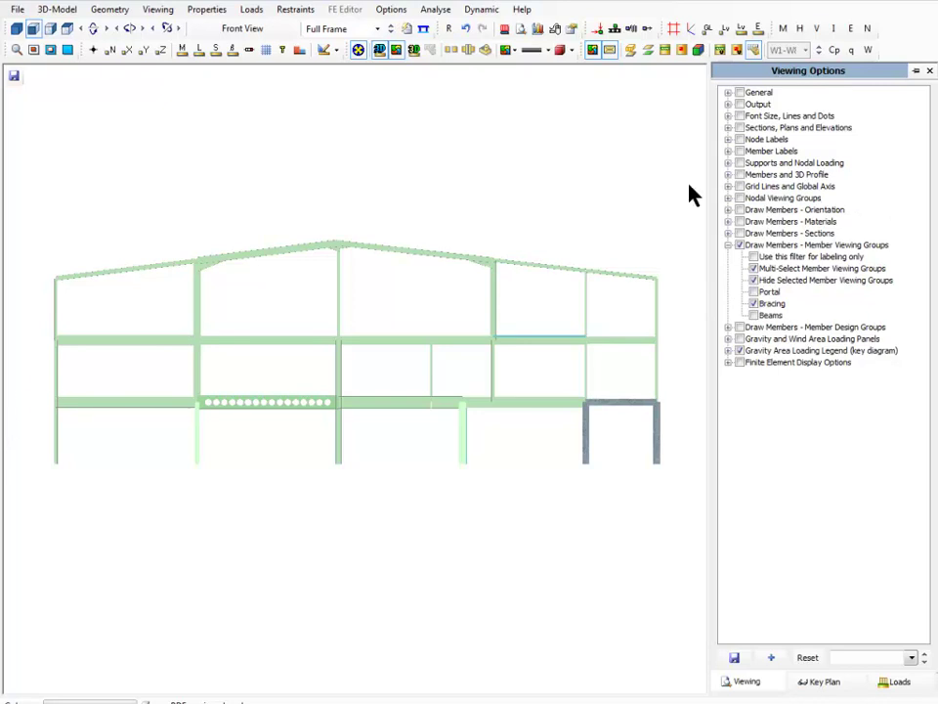
pyautogui.click(753, 316)
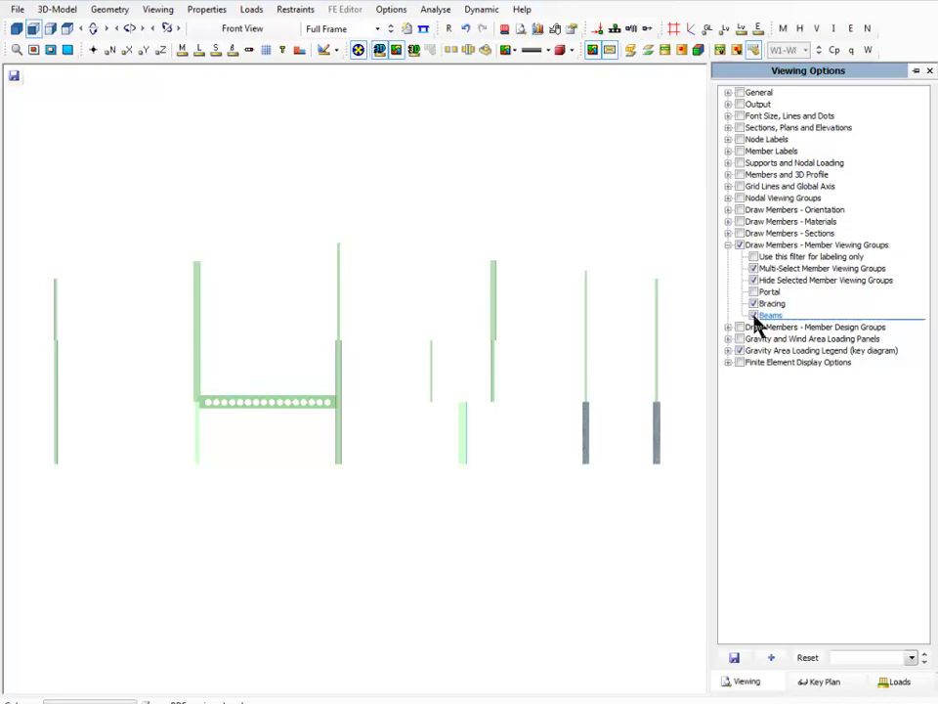
# Clear the selected member viewing groups and turn off the Multi-Select and Hide Selected options to show the full frame
pyautogui.click(753, 280)
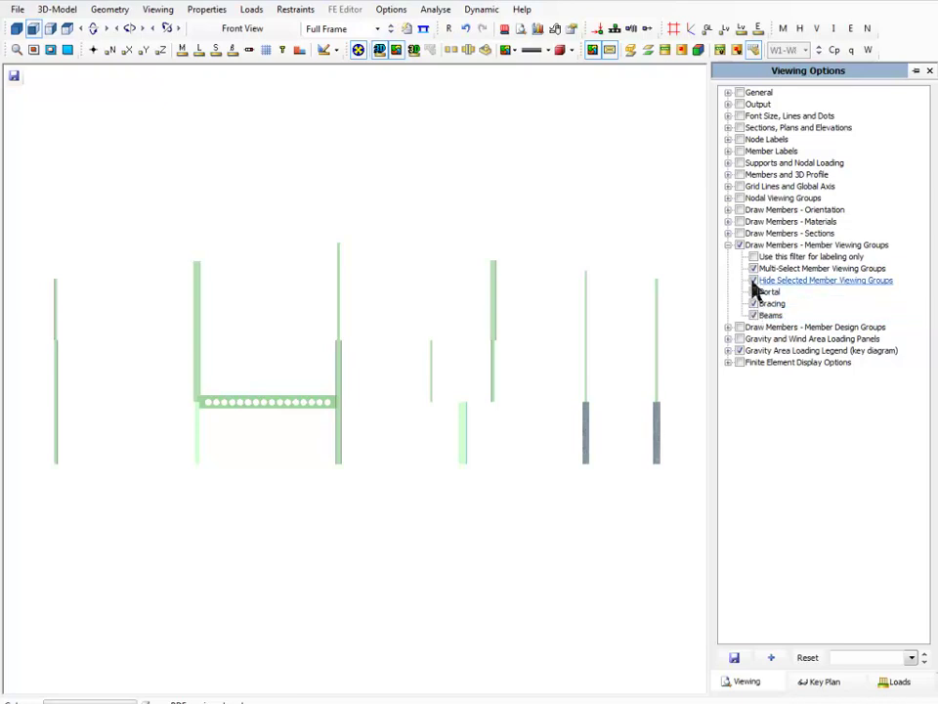
pyautogui.click(753, 316)
pyautogui.click(753, 304)
pyautogui.click(756, 292)
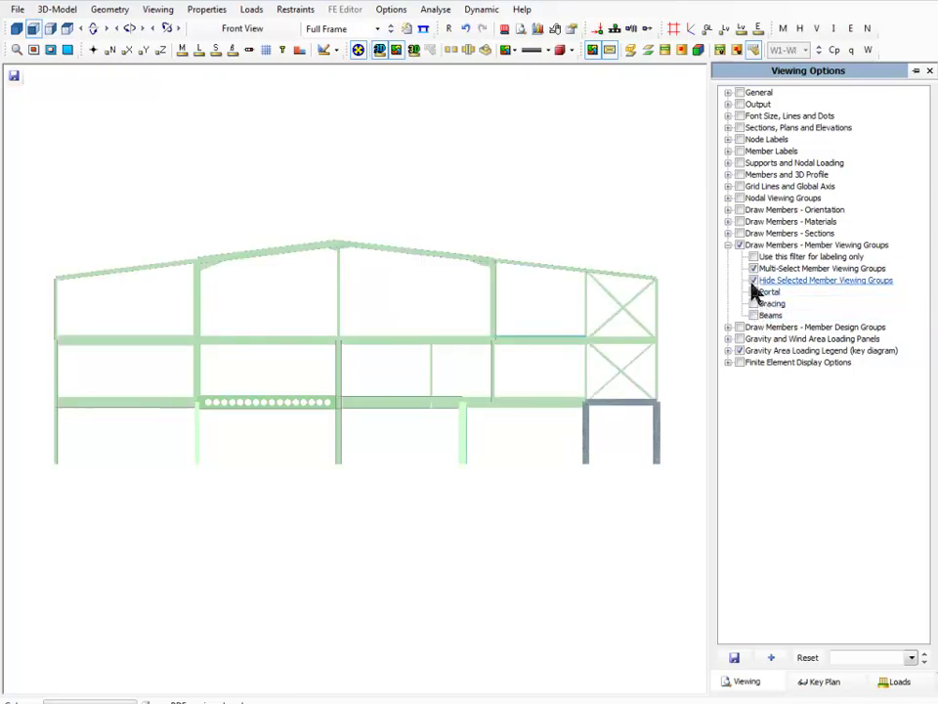
pyautogui.click(753, 269)
pyautogui.click(753, 280)
pyautogui.click(745, 246)
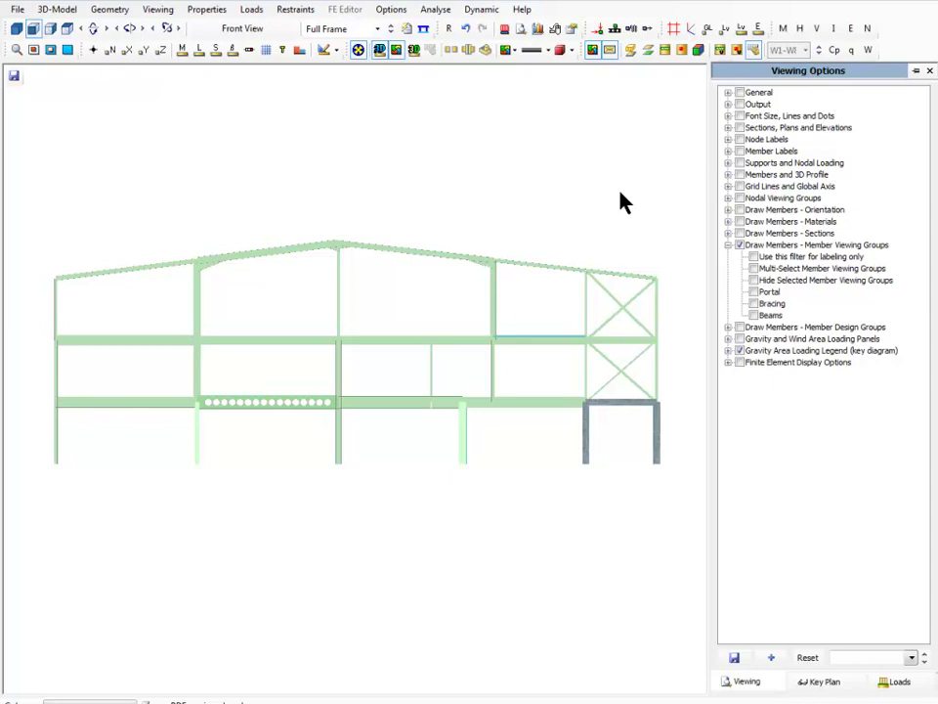
# Open the Nodal Viewing Groups editor, turn off the 3D member profiles and show the nodes of the Super Member group
pyautogui.click(929, 71)
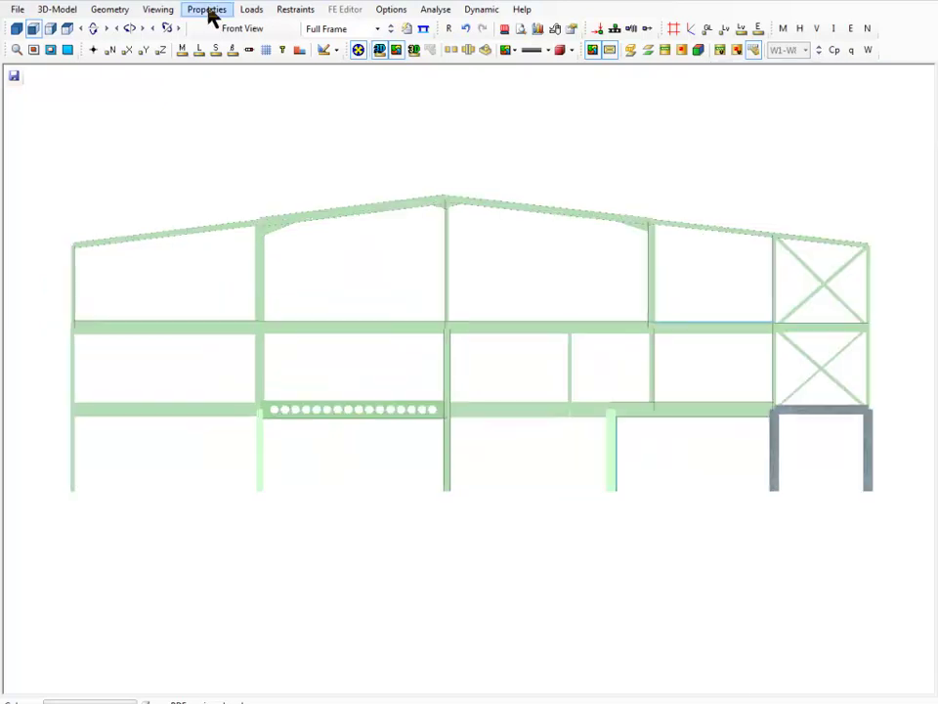
pyautogui.click(111, 12)
pyautogui.click(158, 10)
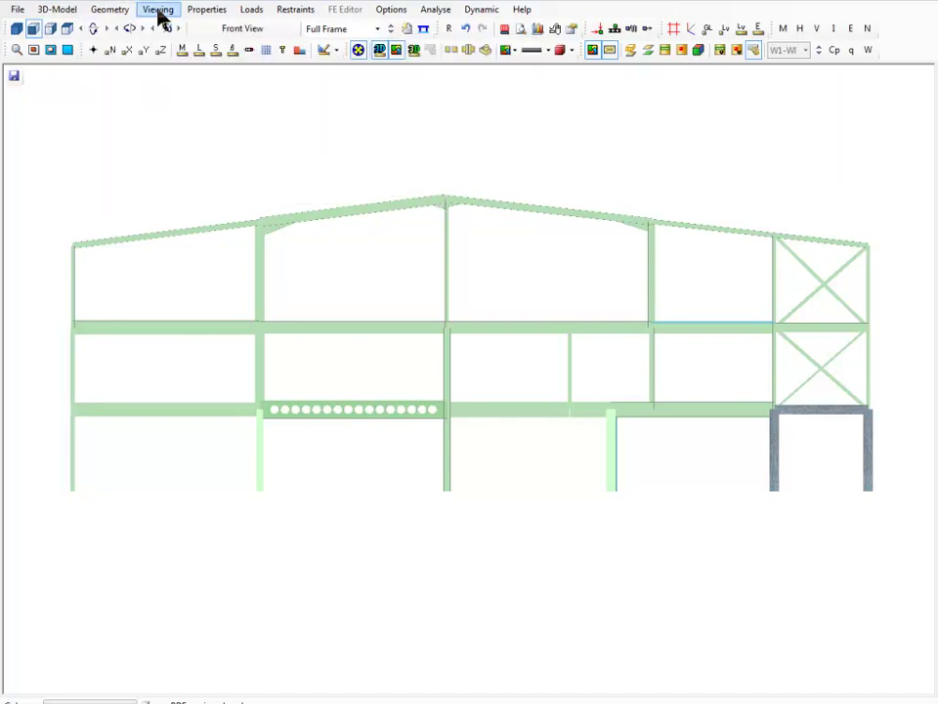
pyautogui.click(162, 11)
pyautogui.click(178, 43)
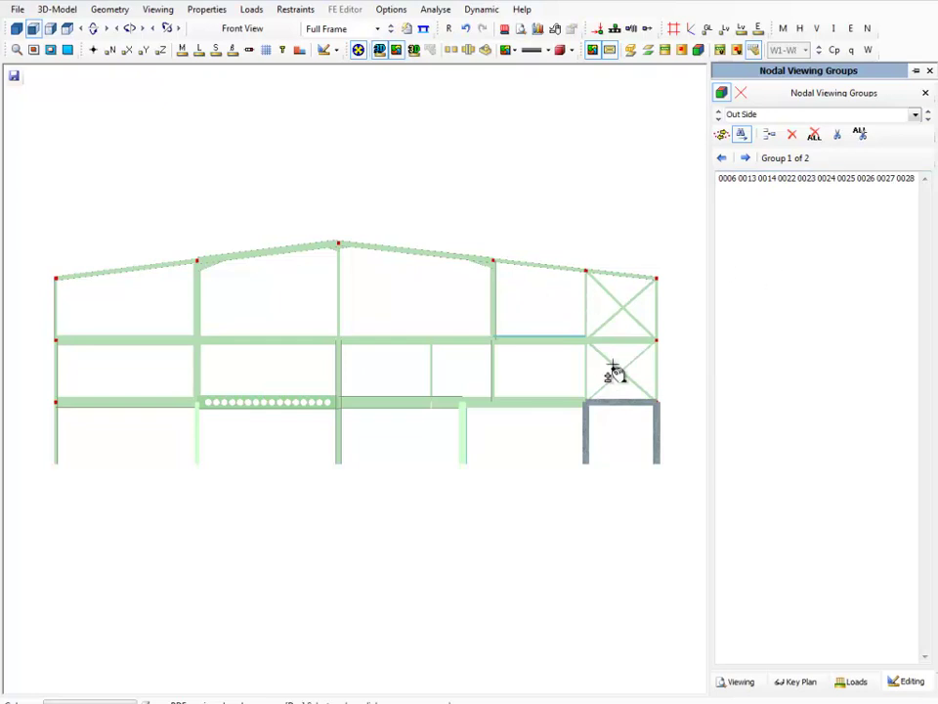
pyautogui.click(394, 50)
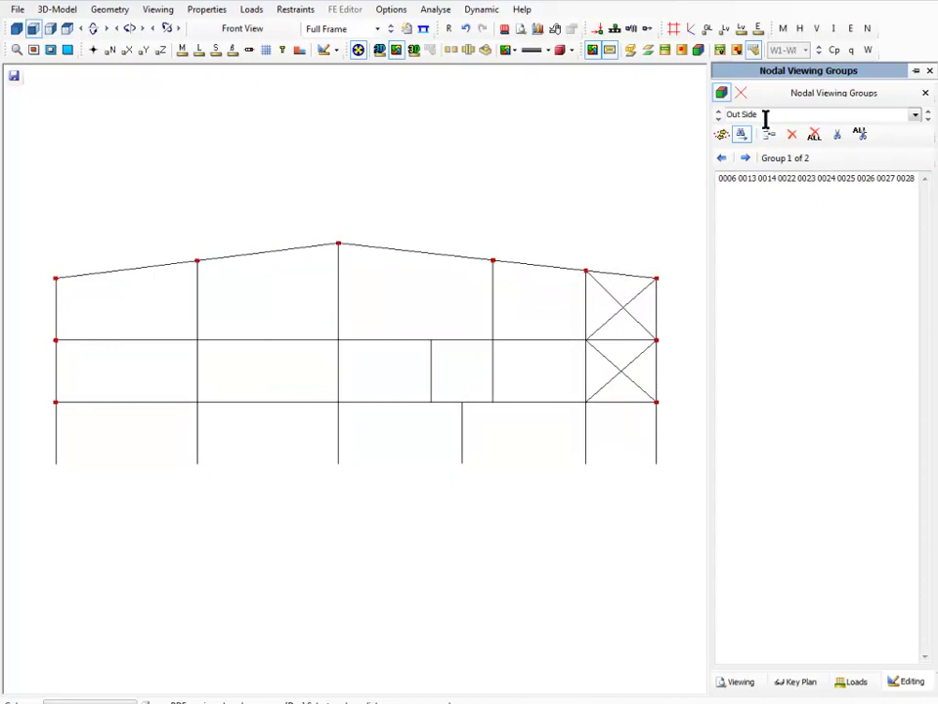
pyautogui.click(927, 117)
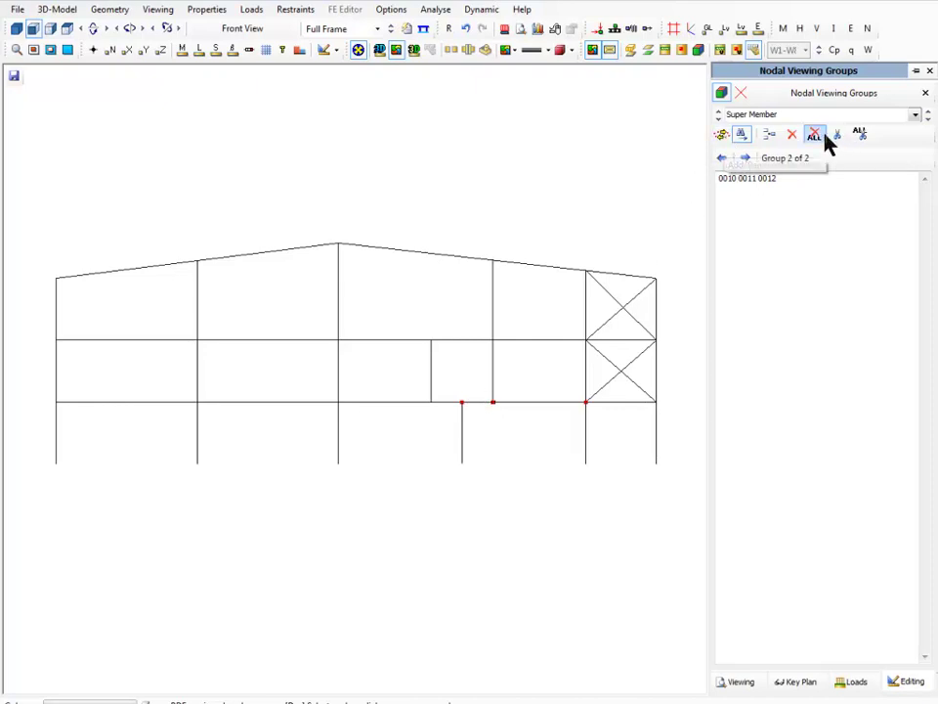
# Add a nodal viewing group named Fred containing nodes 1, 11, 13, 22 and 25
pyautogui.click(768, 139)
pyautogui.click(756, 116)
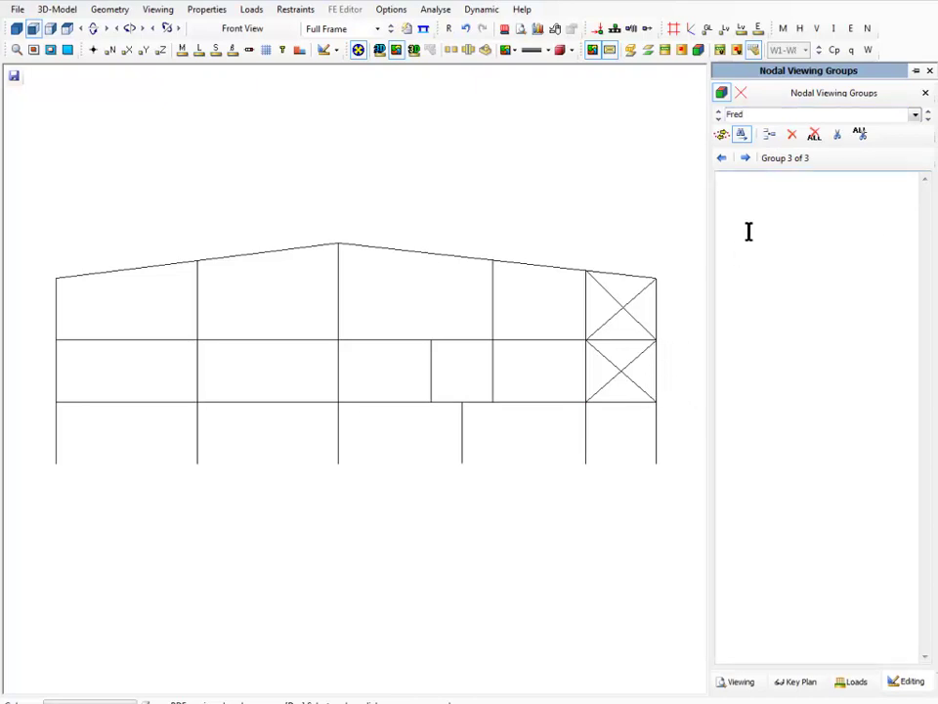
pyautogui.click(722, 135)
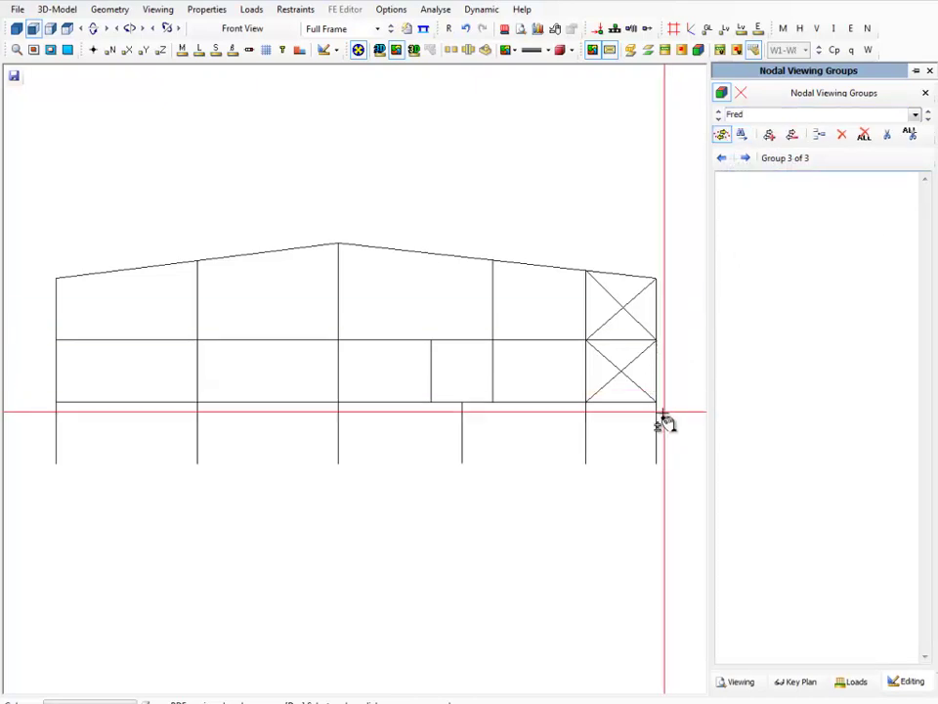
pyautogui.click(658, 339)
pyautogui.click(493, 400)
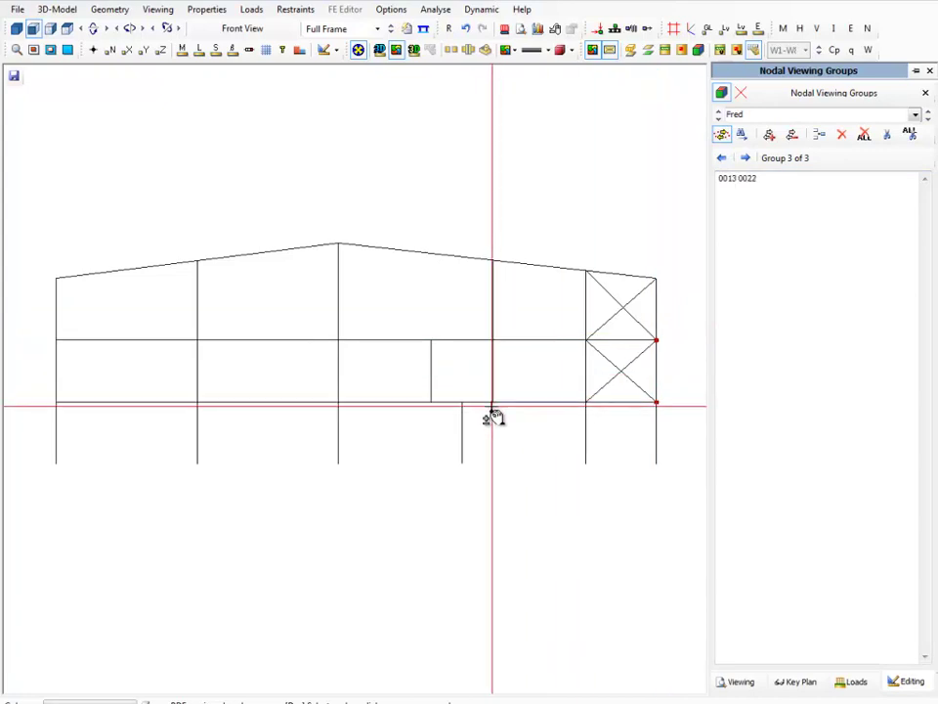
pyautogui.click(338, 339)
pyautogui.click(338, 244)
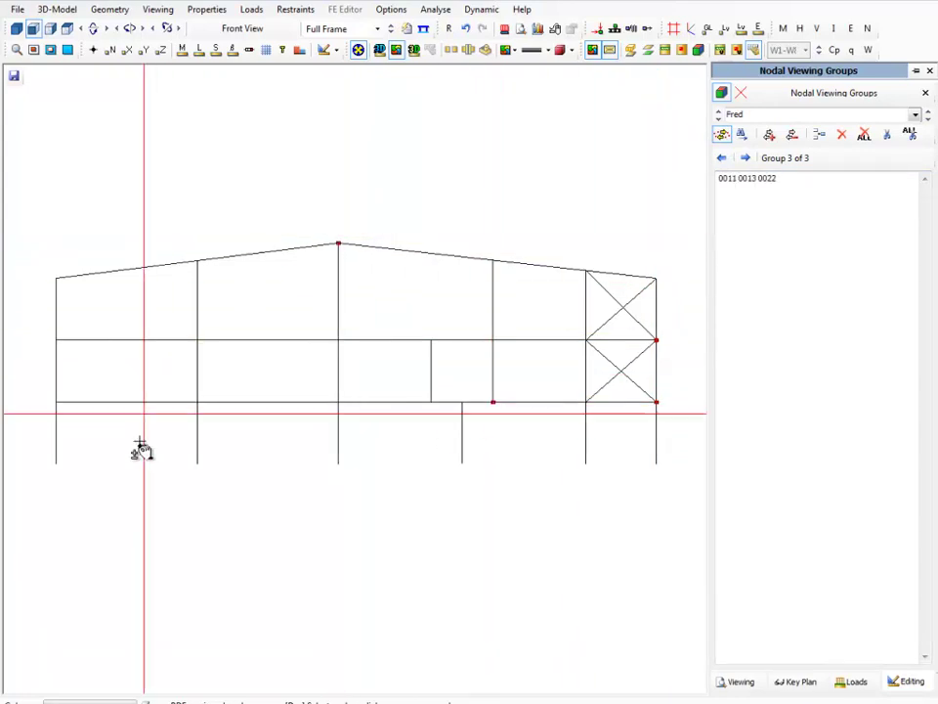
pyautogui.click(56, 463)
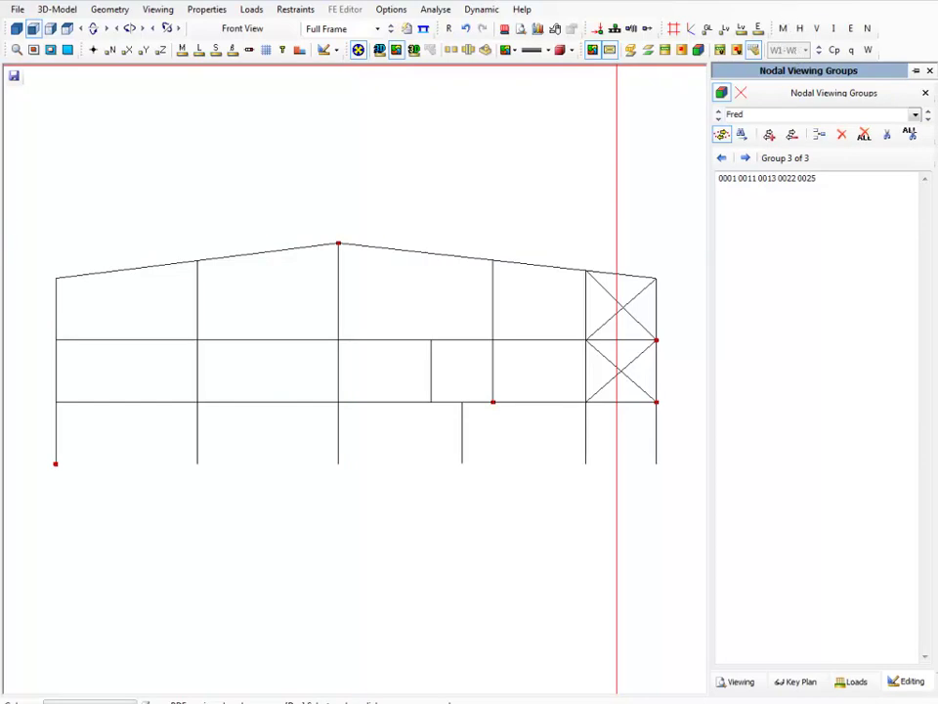
pyautogui.click(928, 73)
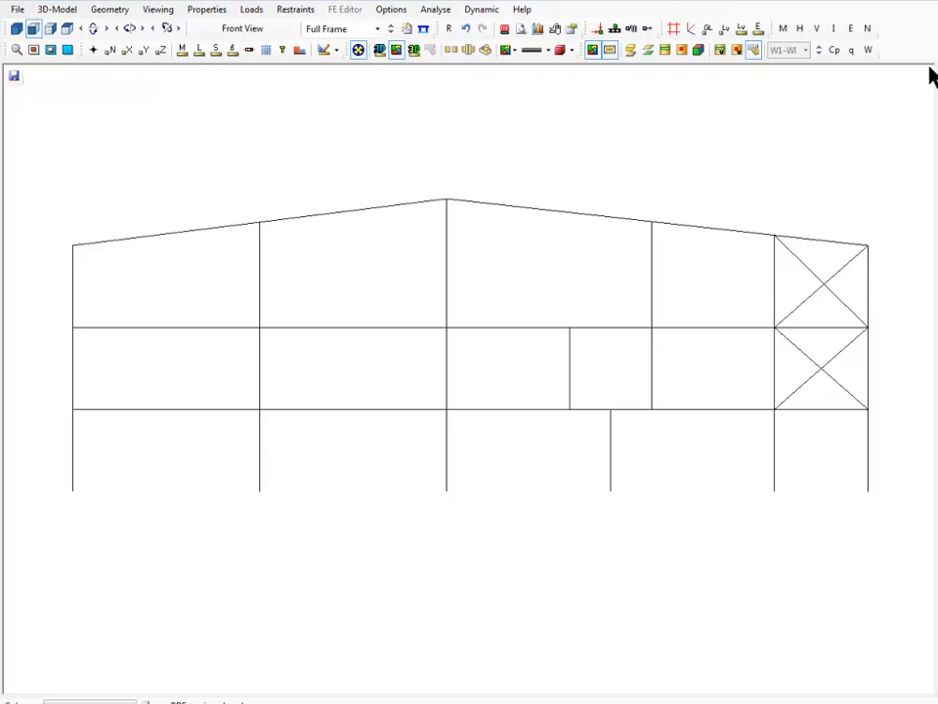
# Label the frame's nodes with their numbers and set the label font size to 8
pyautogui.click(110, 49)
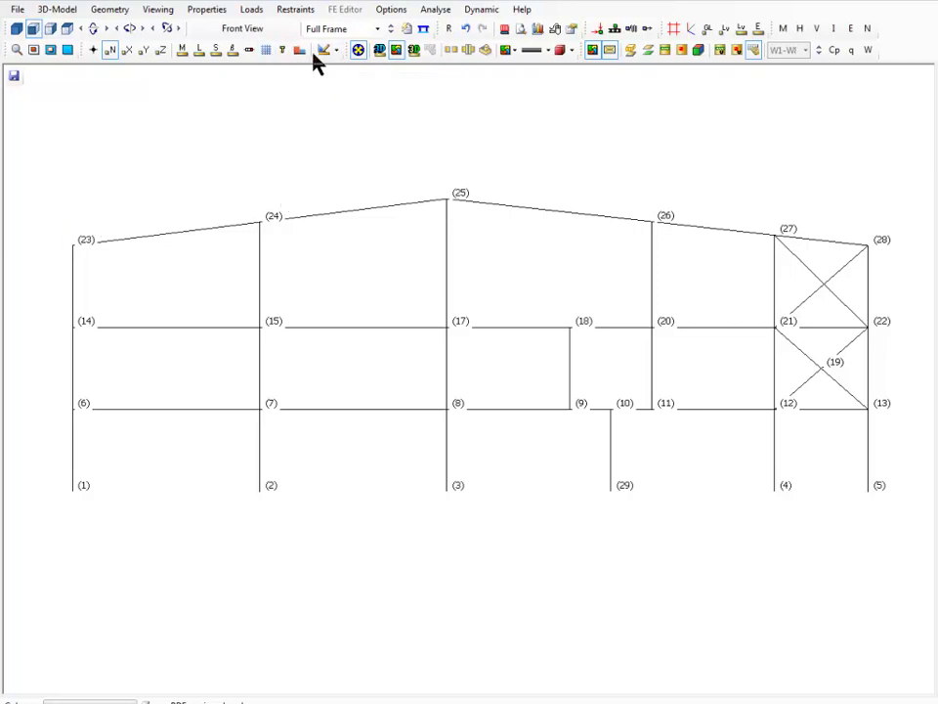
pyautogui.click(337, 54)
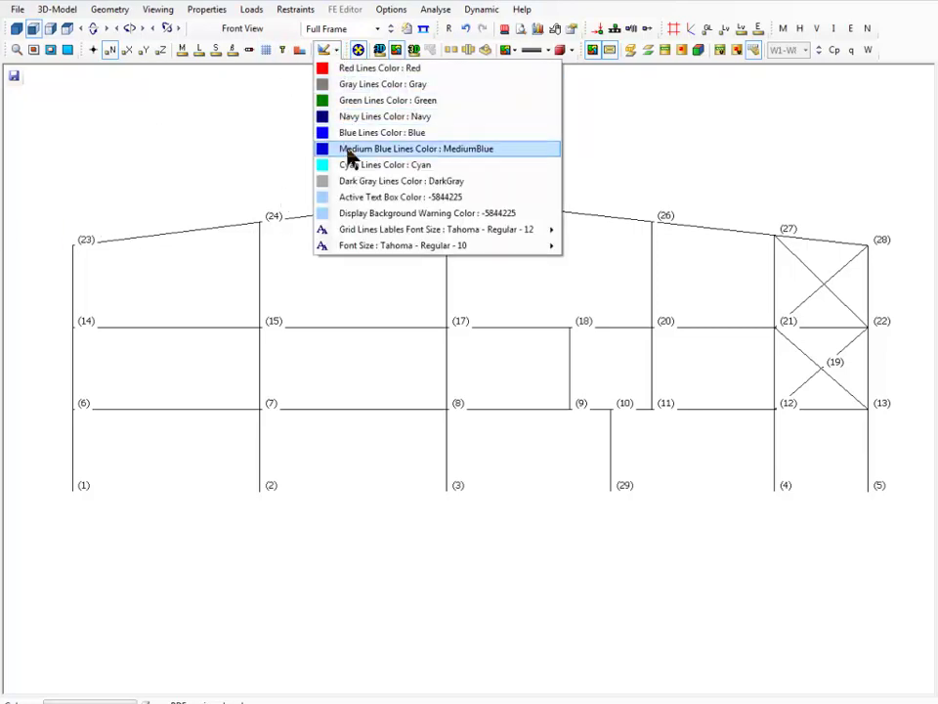
pyautogui.moveTo(442, 245)
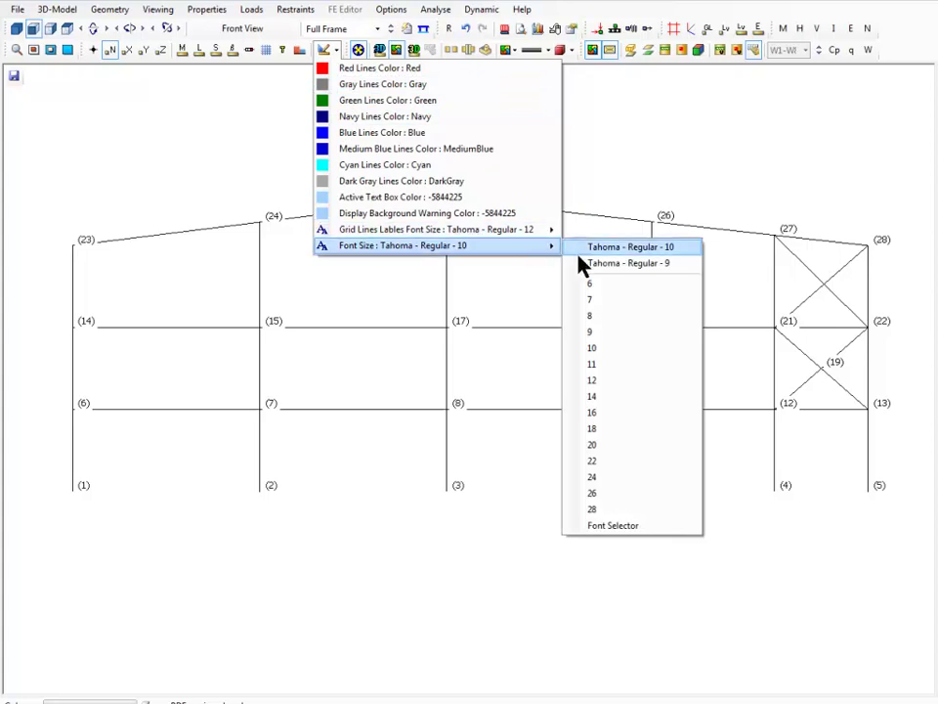
pyautogui.click(593, 316)
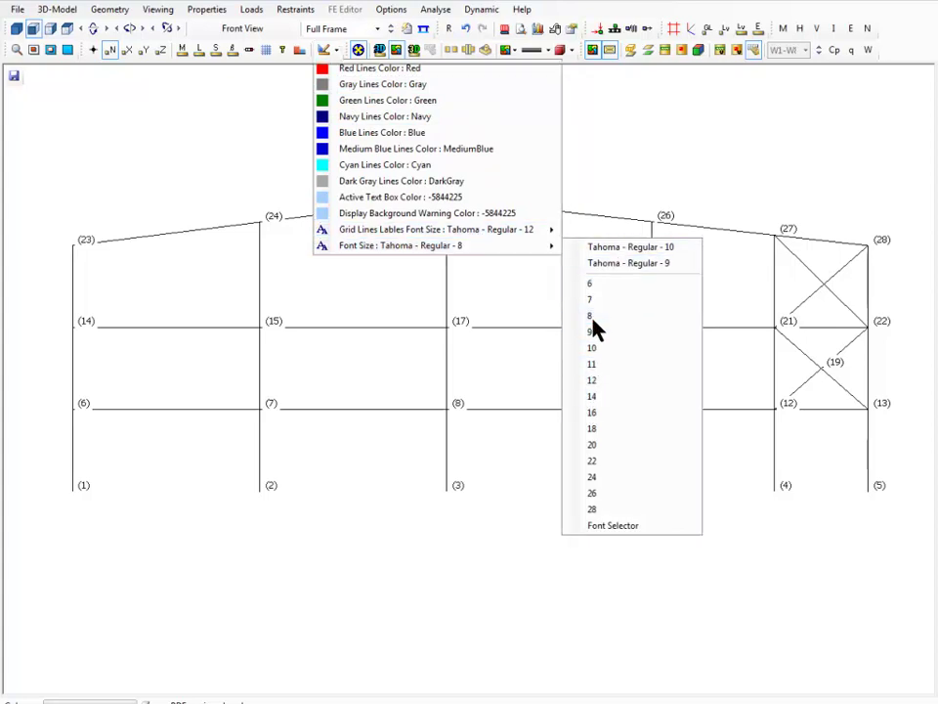
# Change the node label font to Tahoma Bold Oblique, size 8, using the font selector
pyautogui.click(334, 52)
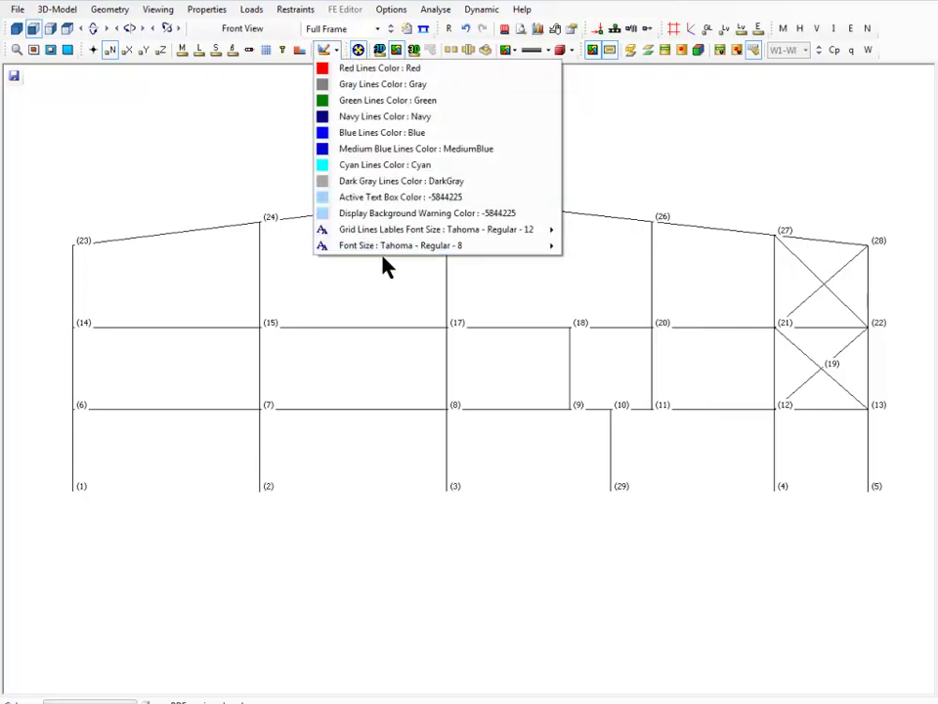
pyautogui.moveTo(411, 247)
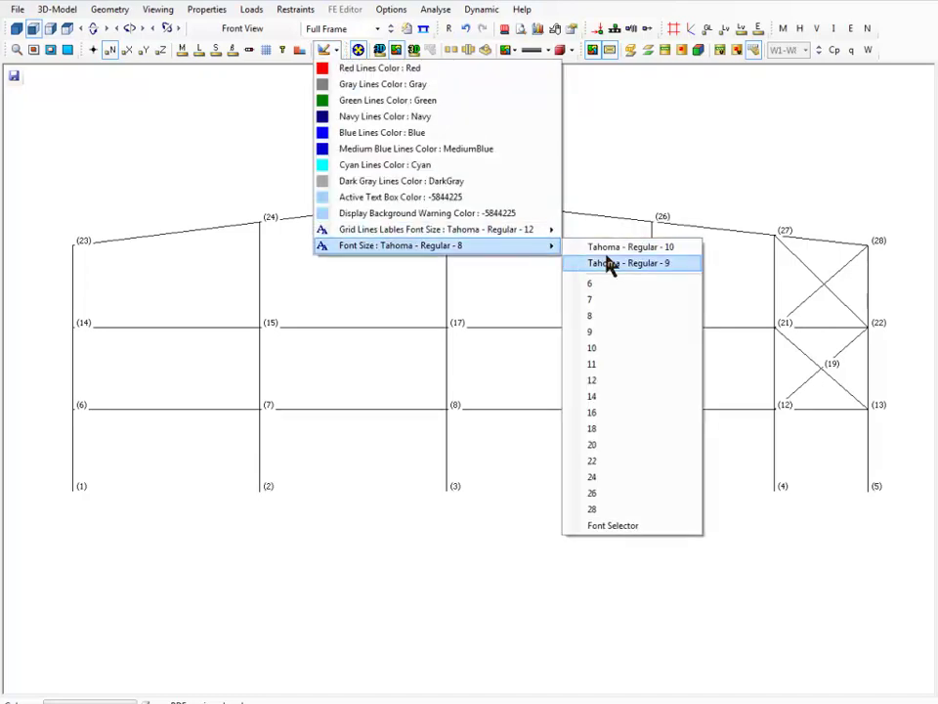
pyautogui.click(612, 526)
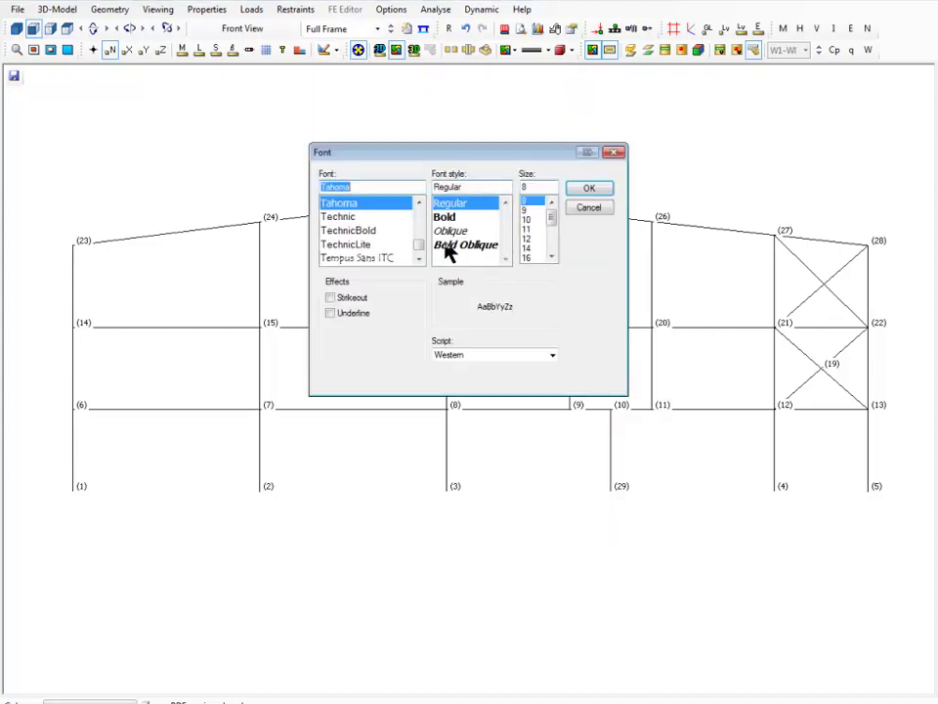
pyautogui.click(452, 247)
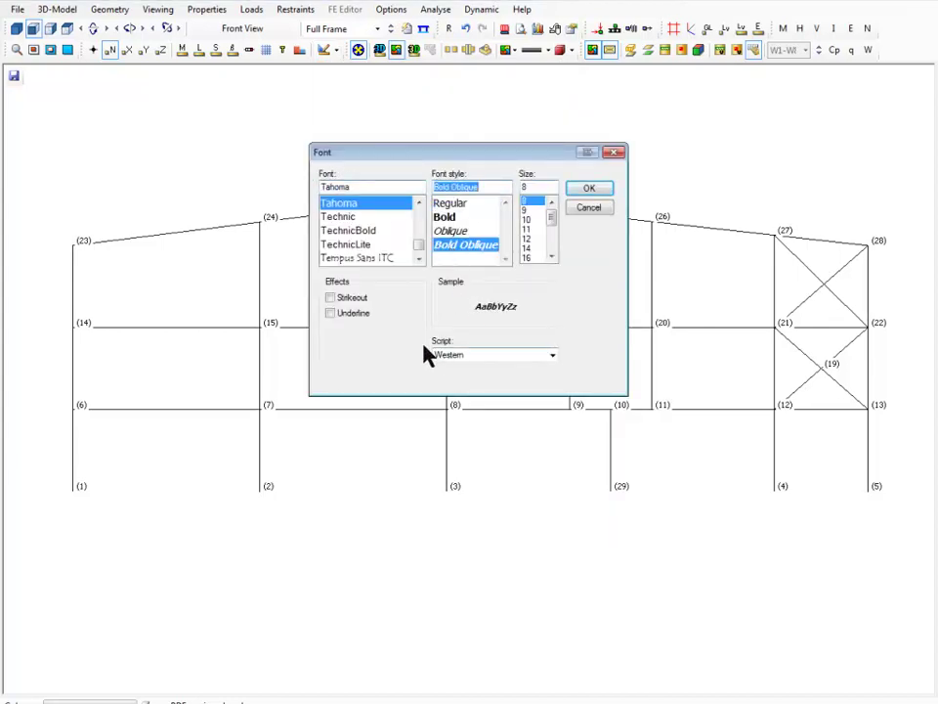
pyautogui.click(594, 190)
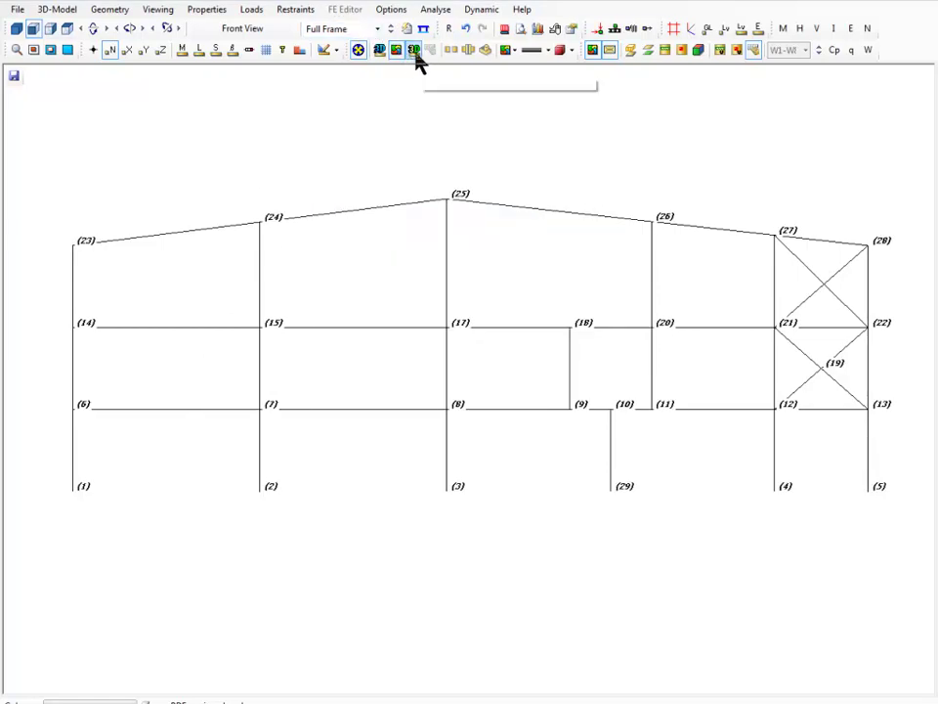
# Set the label font to the Tahoma Regular 9 preset
pyautogui.click(336, 50)
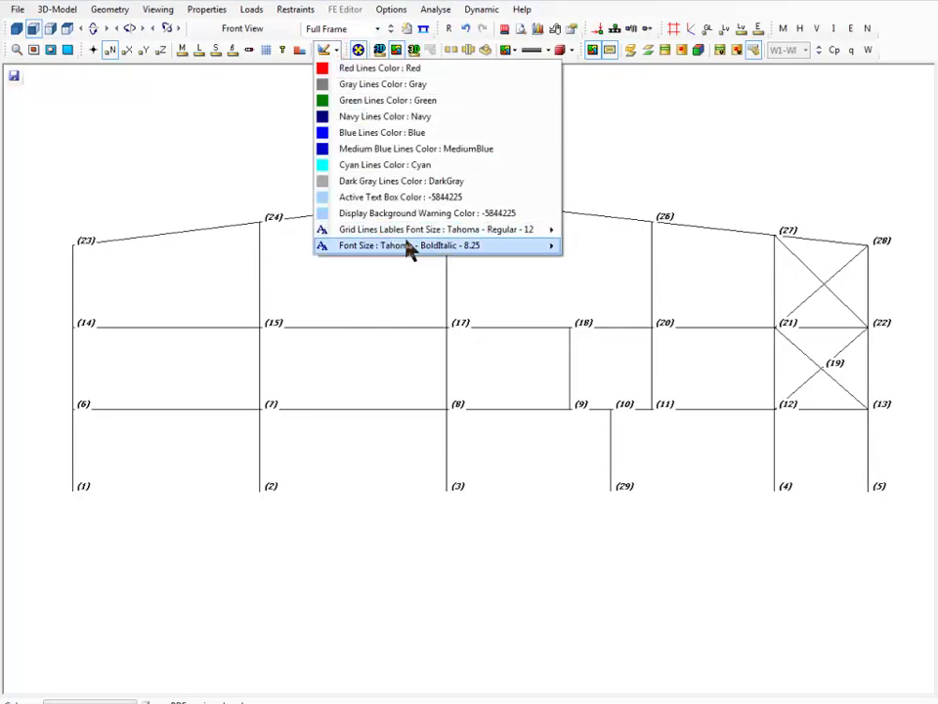
pyautogui.moveTo(436, 250)
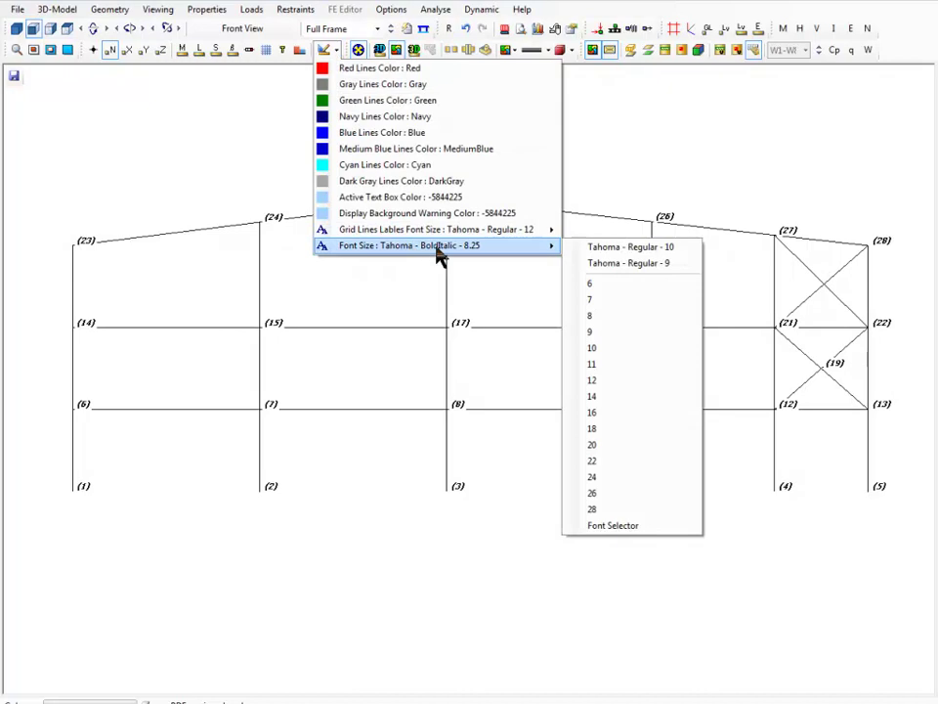
pyautogui.click(604, 264)
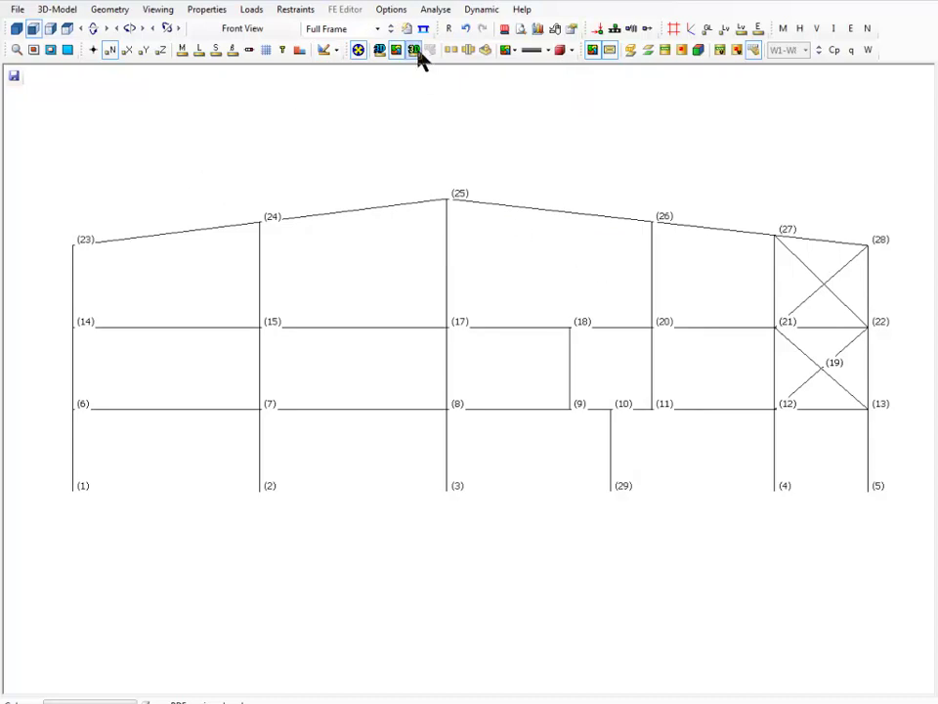
# Draw the members with their 3D profiles and display the node numbers on top of the profiles
pyautogui.click(509, 50)
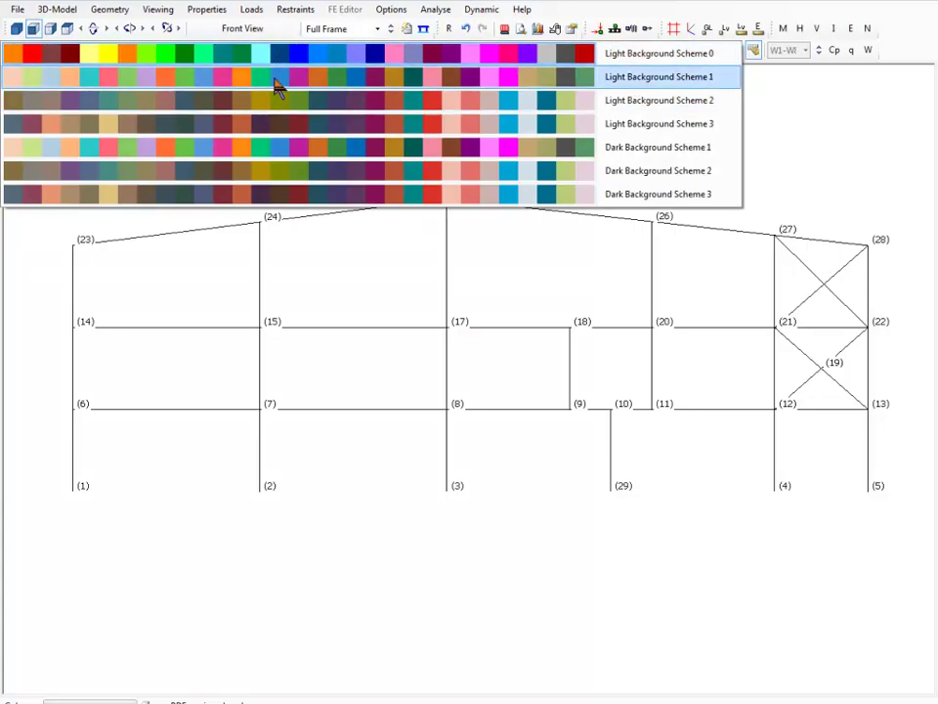
pyautogui.click(716, 100)
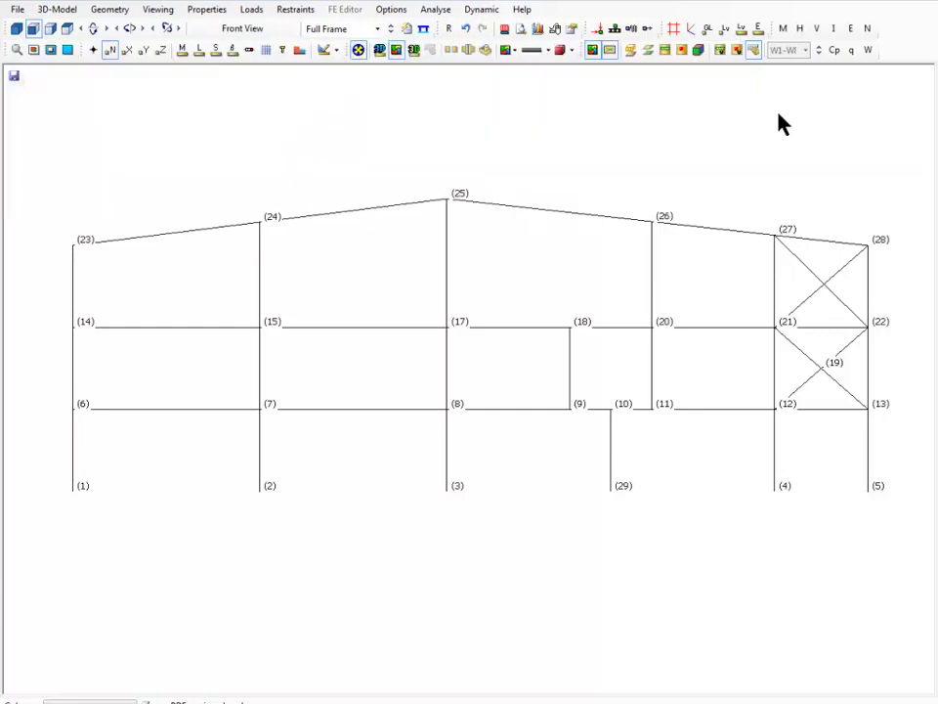
pyautogui.click(381, 52)
pyautogui.click(414, 52)
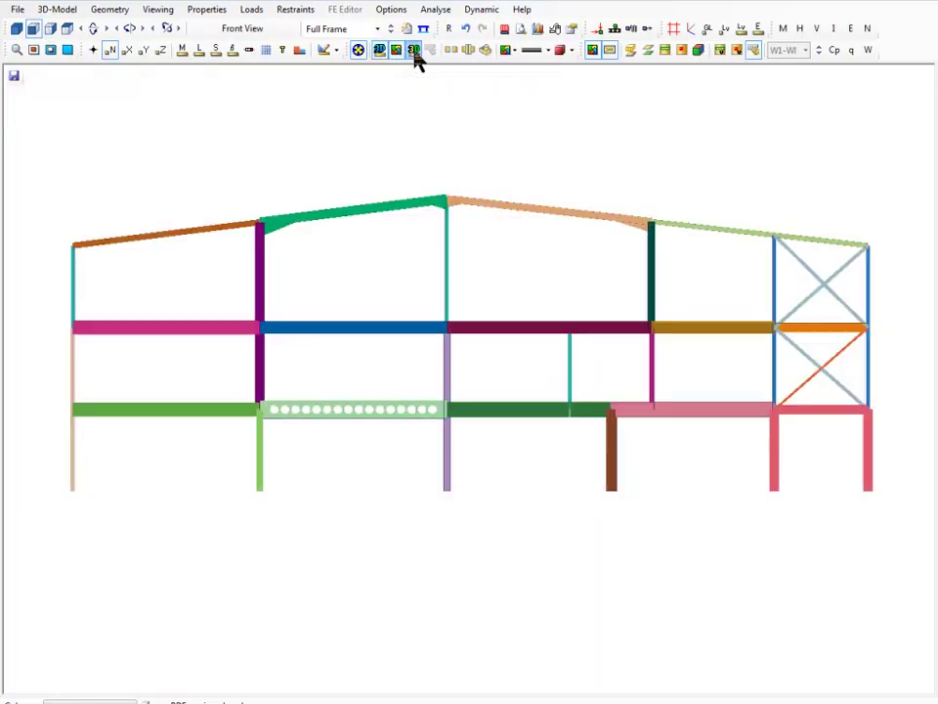
# Apply the Light Background Scheme 0 colours to the 3D members
pyautogui.click(518, 59)
pyautogui.click(463, 152)
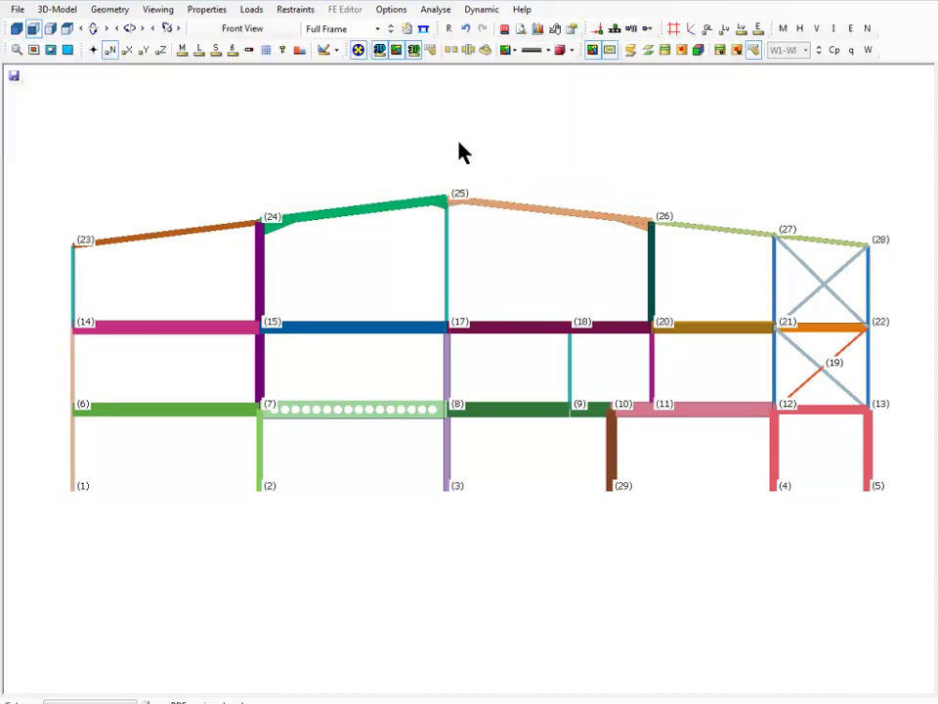
pyautogui.click(515, 58)
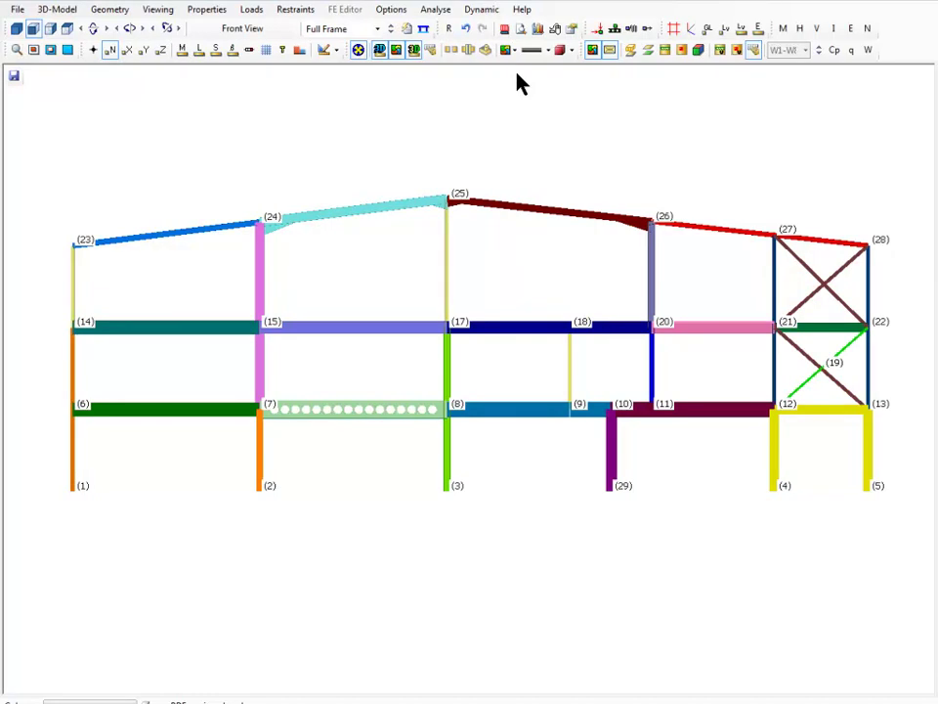
# Try the Dark Background Scheme 1 colours on the members and switch back to Light Background Scheme 0
pyautogui.click(516, 55)
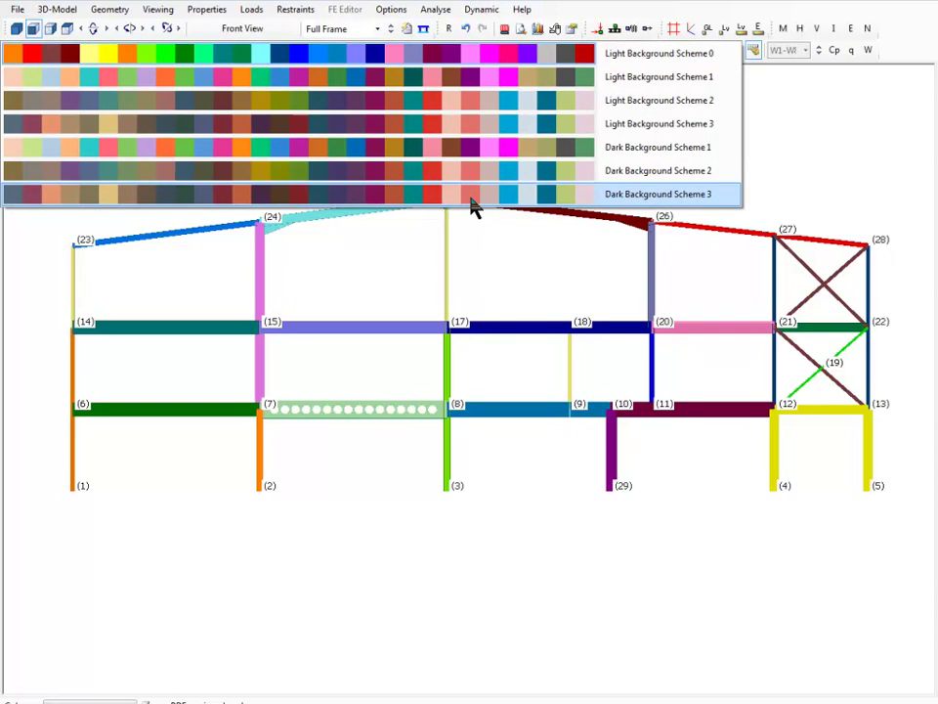
pyautogui.click(196, 152)
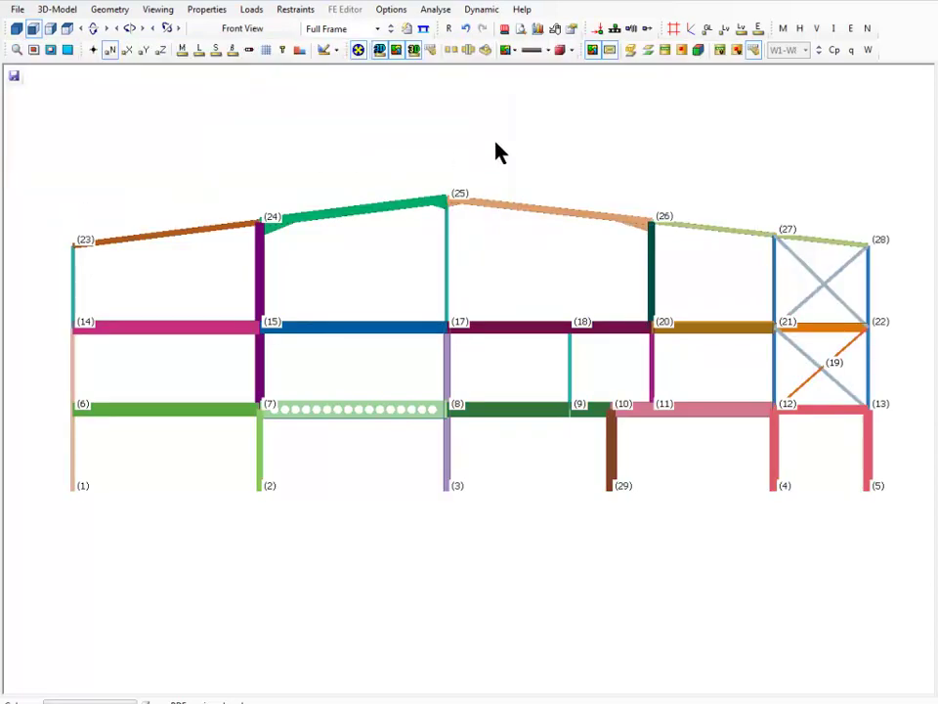
pyautogui.click(511, 49)
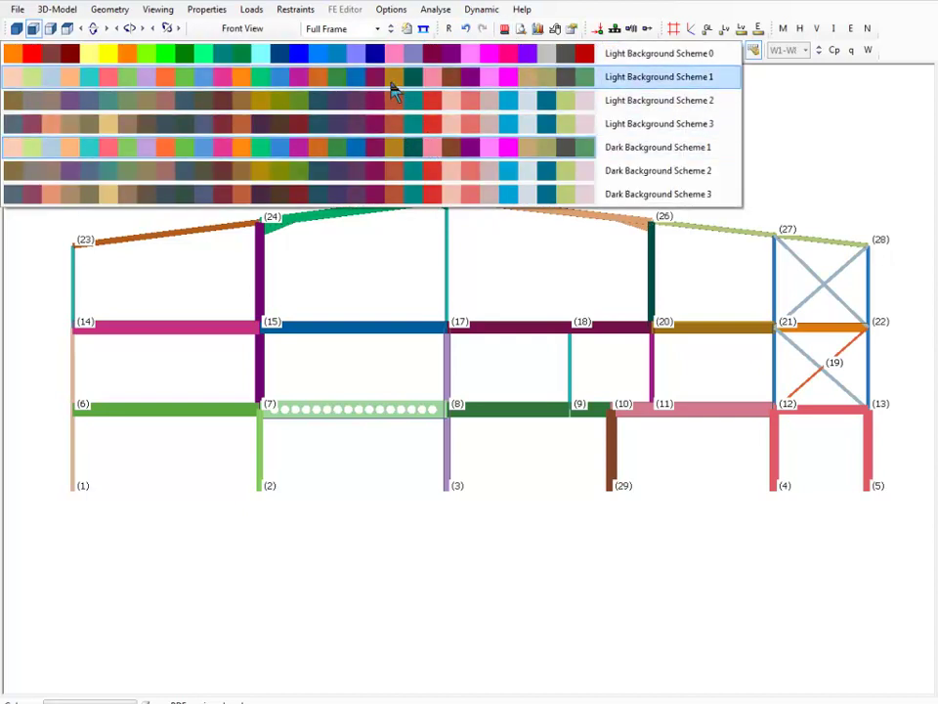
pyautogui.click(388, 55)
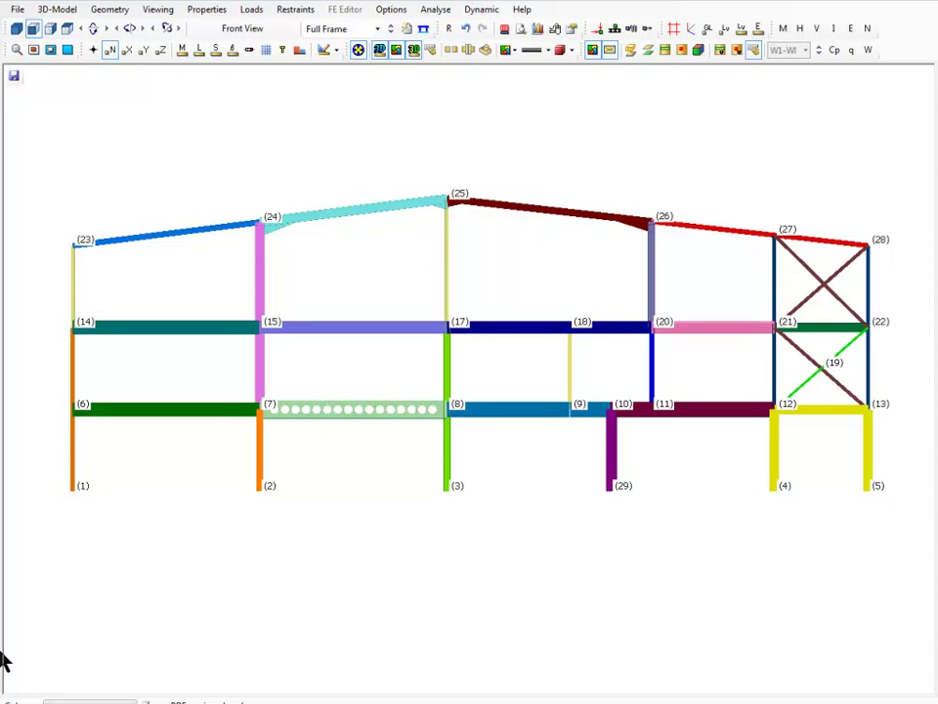
# Toggle multi-colour shading off and on, and return to a plain line view without 3D profiles or node numbers
pyautogui.click(395, 51)
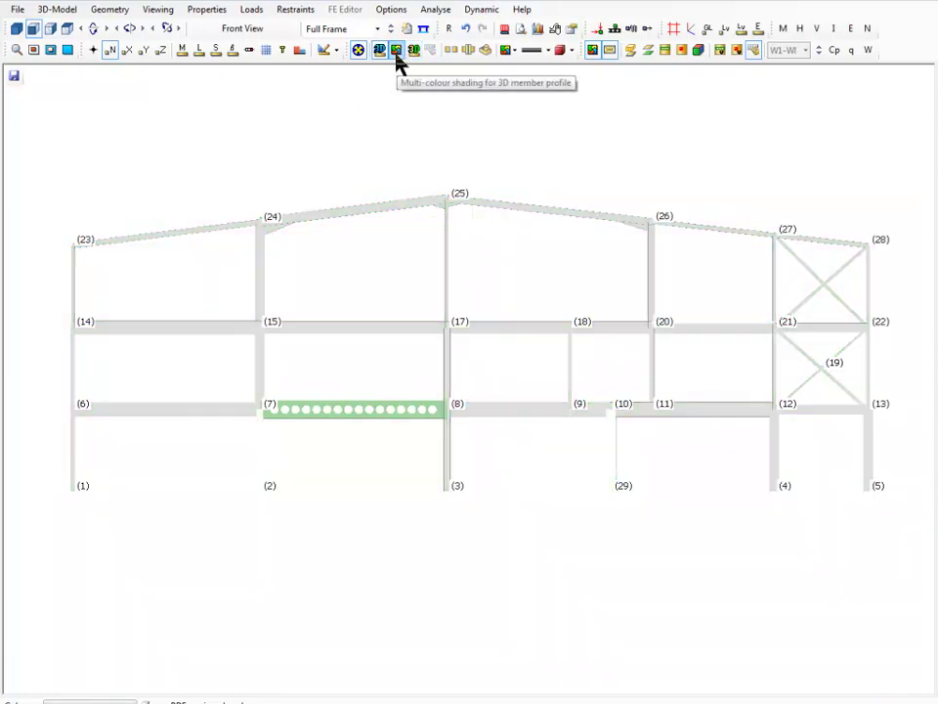
pyautogui.click(396, 51)
pyautogui.click(380, 51)
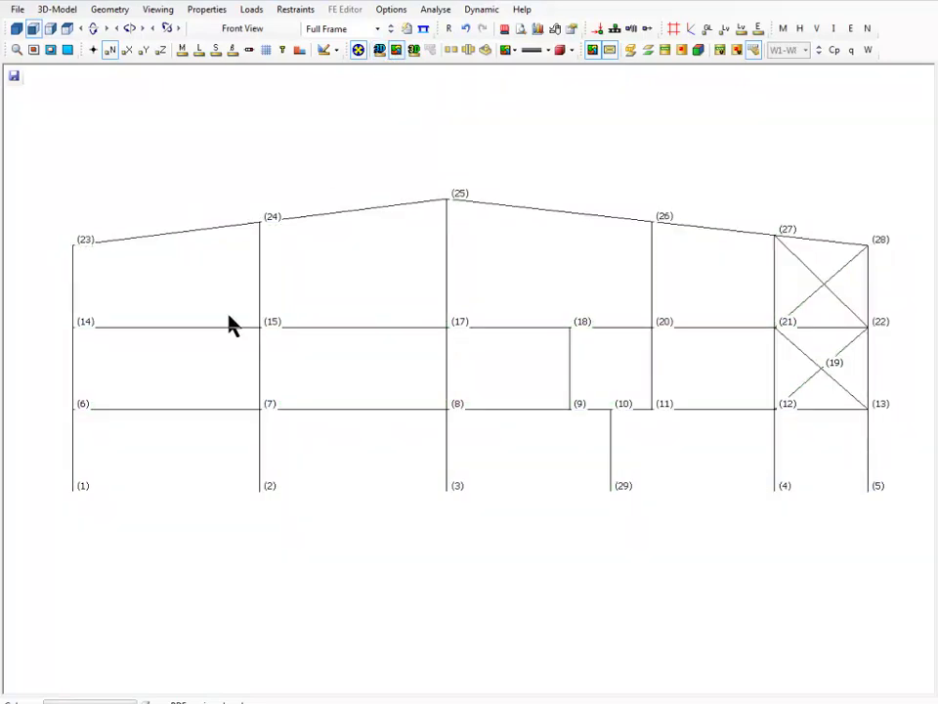
pyautogui.click(110, 50)
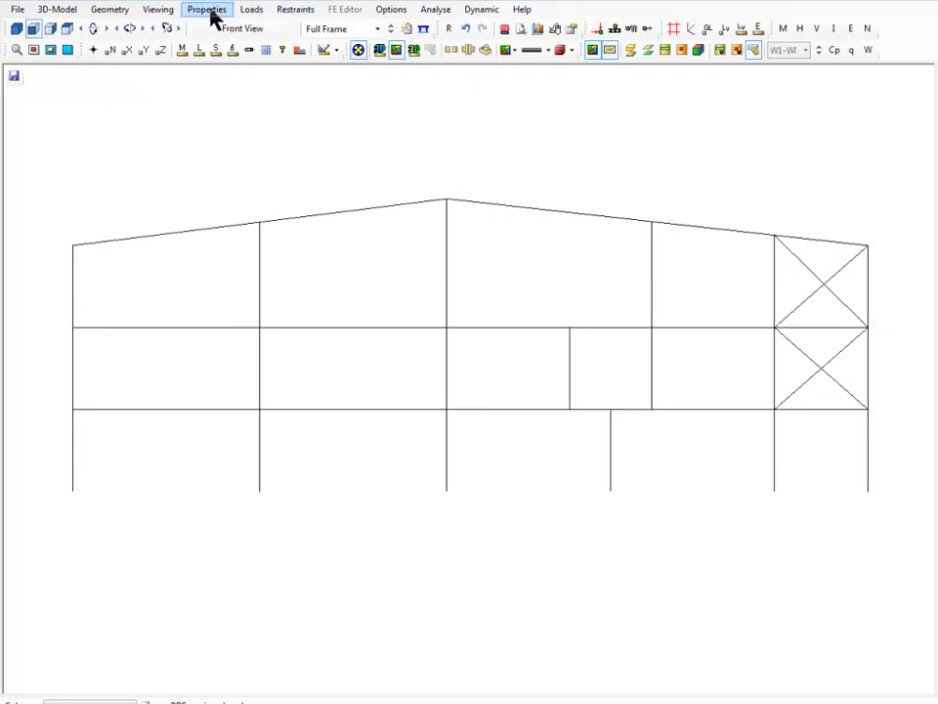
# Open the static nodal supports and step through the support groups from nodes 0003, 0004 and 0029 to node 0005
pyautogui.click(290, 14)
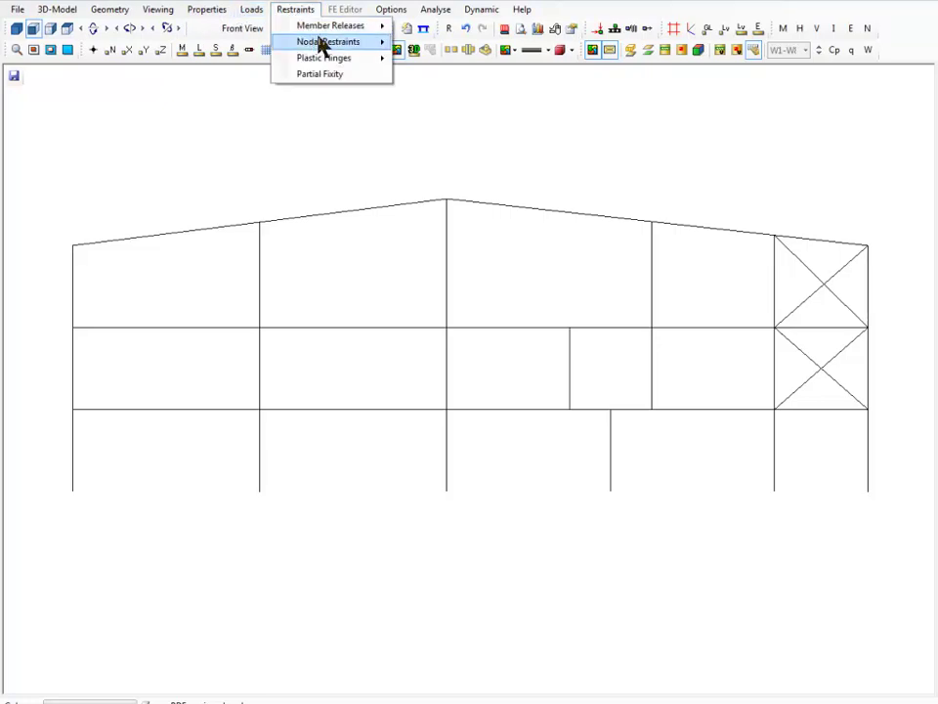
pyautogui.moveTo(324, 49)
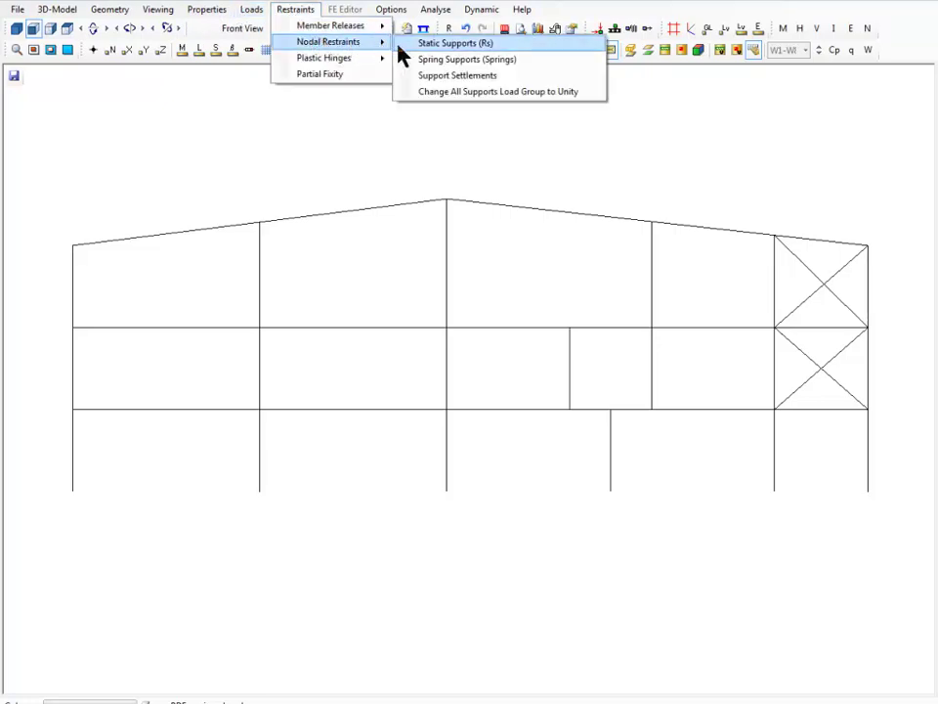
pyautogui.click(445, 45)
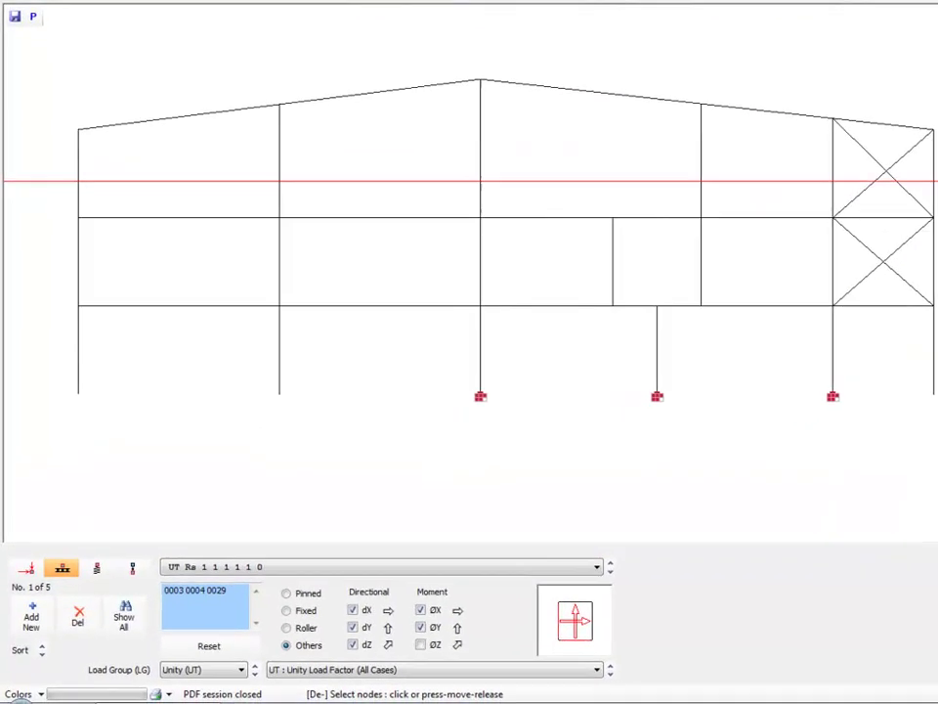
pyautogui.moveTo(17, 545)
pyautogui.mouseDown()
pyautogui.moveTo(73, 537)
pyautogui.moveTo(15, 543)
pyautogui.mouseUp()
pyautogui.moveTo(198, 516)
pyautogui.mouseDown()
pyautogui.moveTo(295, 516)
pyautogui.moveTo(180, 518)
pyautogui.mouseUp()
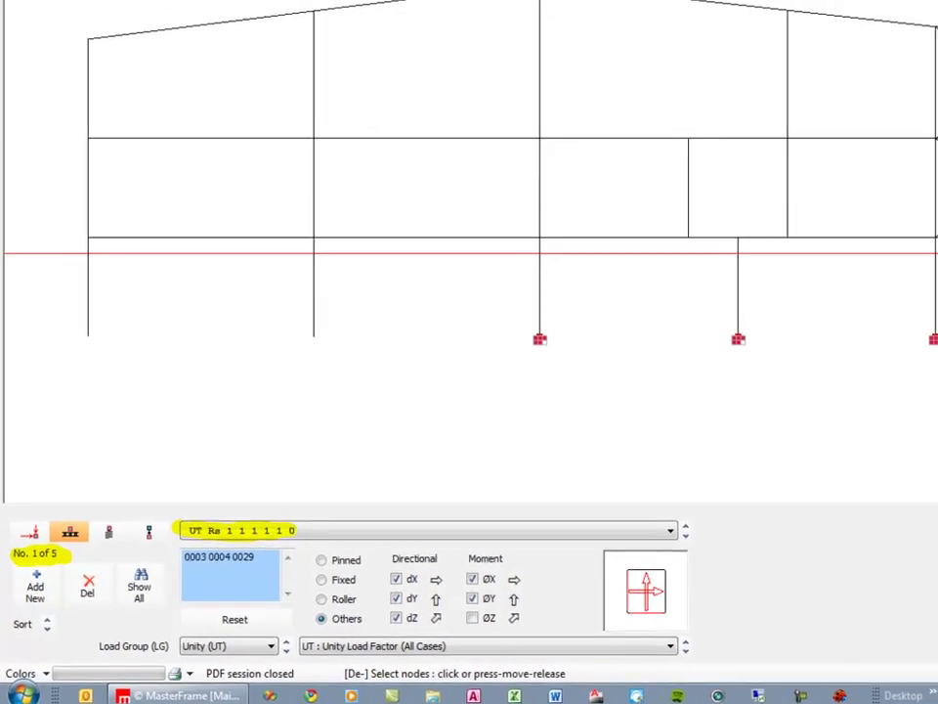
pyautogui.click(652, 553)
pyautogui.click(567, 592)
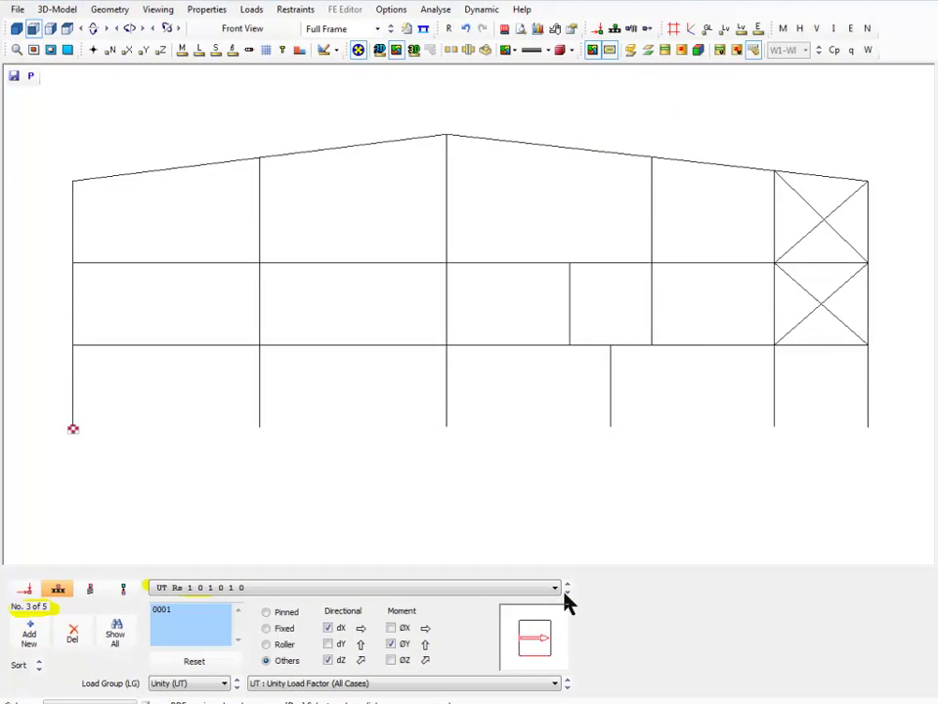
pyautogui.click(565, 593)
pyautogui.click(566, 592)
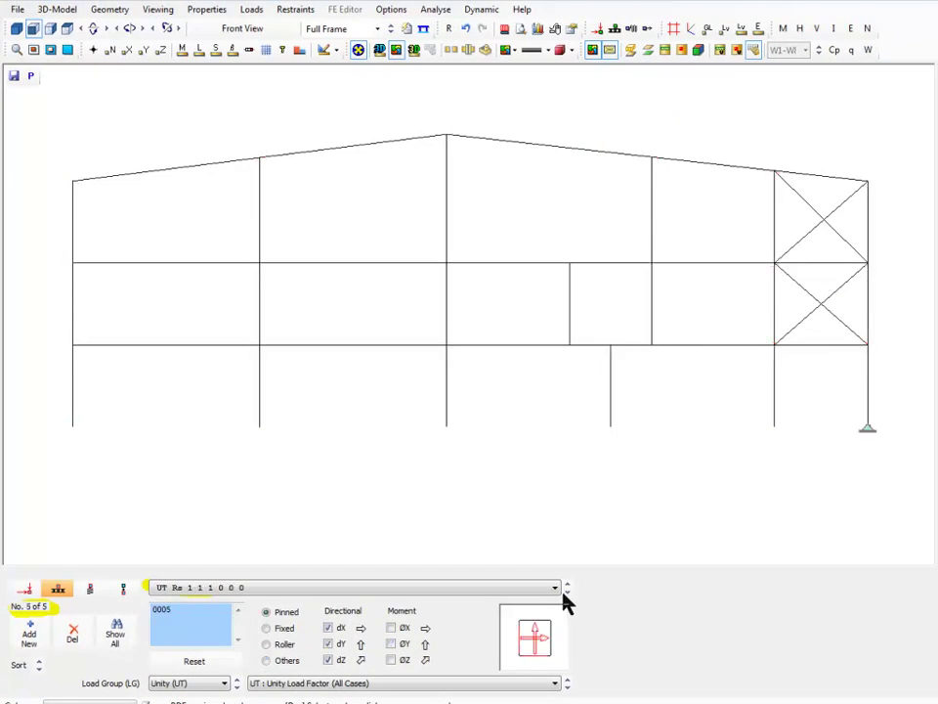
# Try the Fixed and Roller support types on node 0005 and set it back to Pinned
pyautogui.click(278, 630)
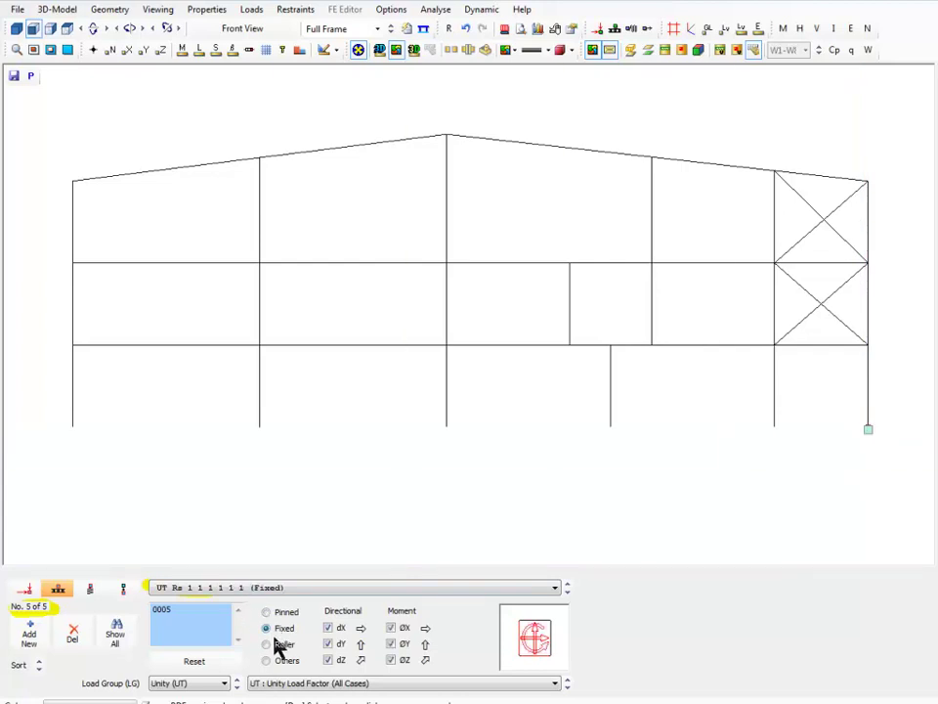
pyautogui.click(280, 645)
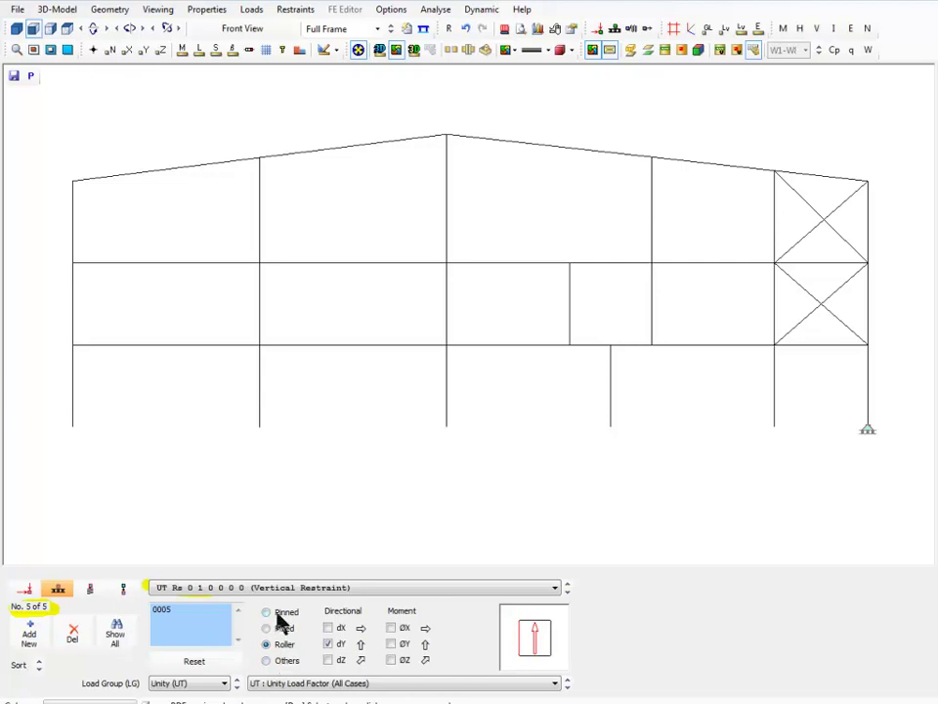
pyautogui.click(280, 614)
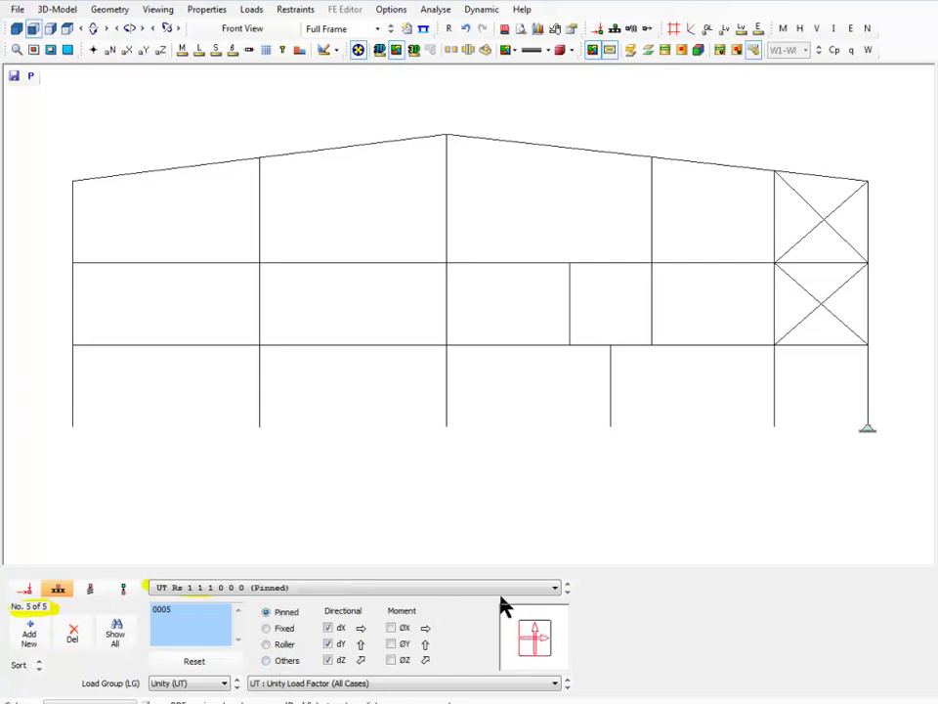
# Review the restraint directions of the other static support groups, ending at the group for nodes 0003, 0004 and 0029
pyautogui.click(567, 590)
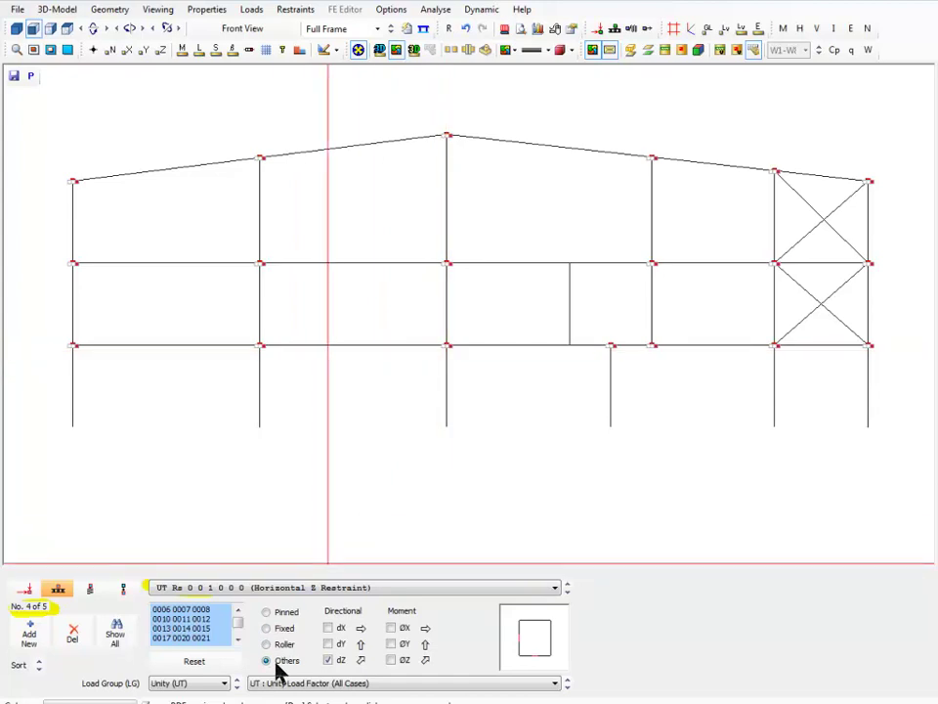
pyautogui.click(567, 592)
pyautogui.click(567, 590)
pyautogui.click(567, 590)
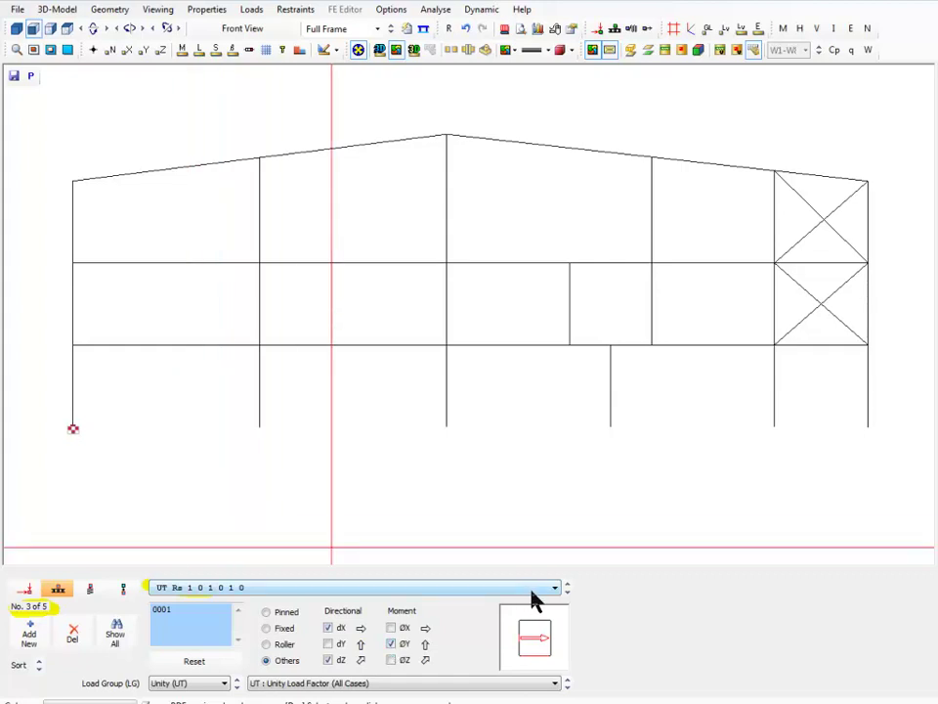
pyautogui.click(568, 584)
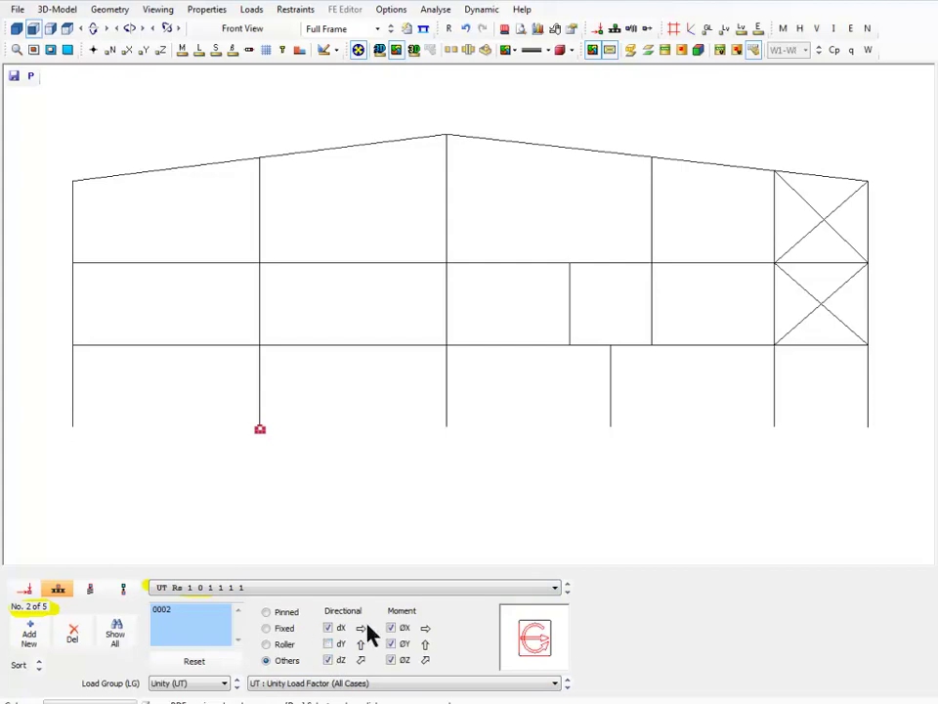
pyautogui.click(565, 590)
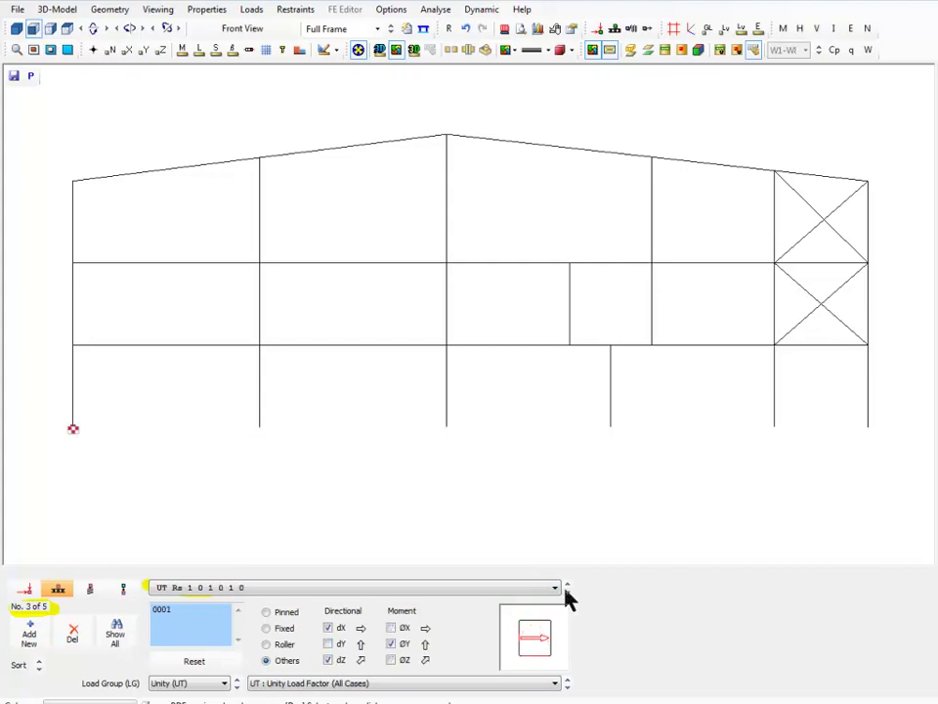
pyautogui.click(565, 591)
pyautogui.click(566, 592)
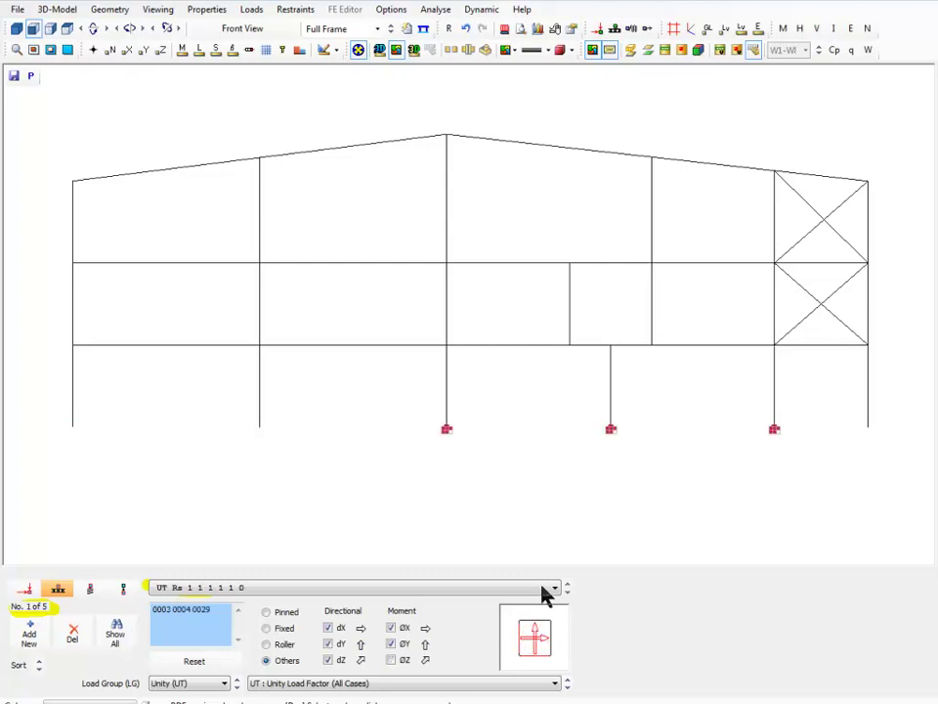
pyautogui.click(30, 628)
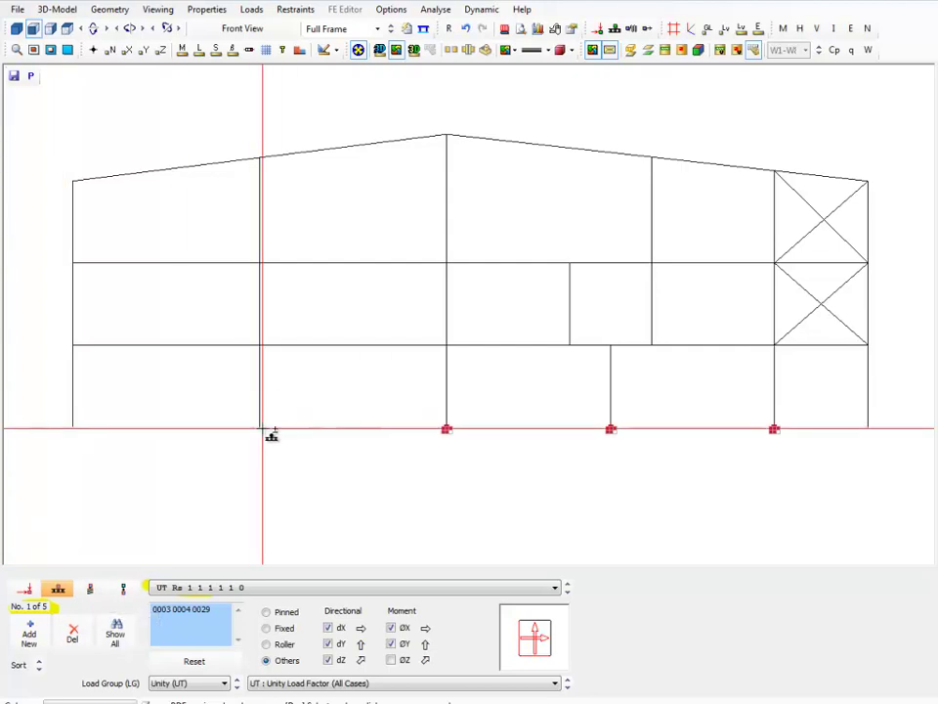
# Display the spring supports and then the support settlements at node 0029, ending at the N2 SX settlement
pyautogui.click(89, 590)
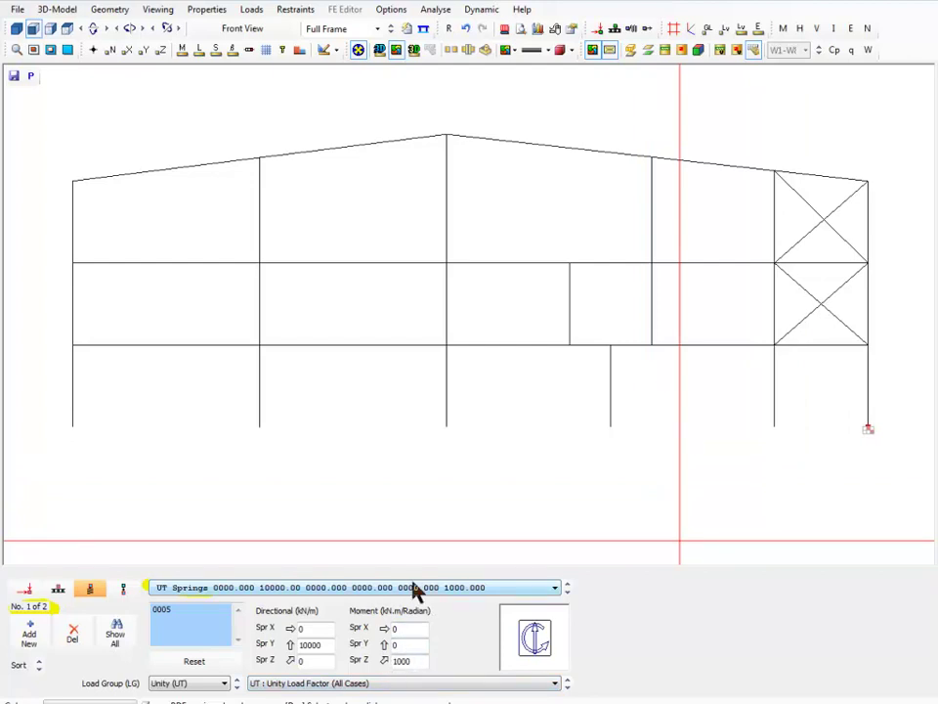
pyautogui.click(124, 591)
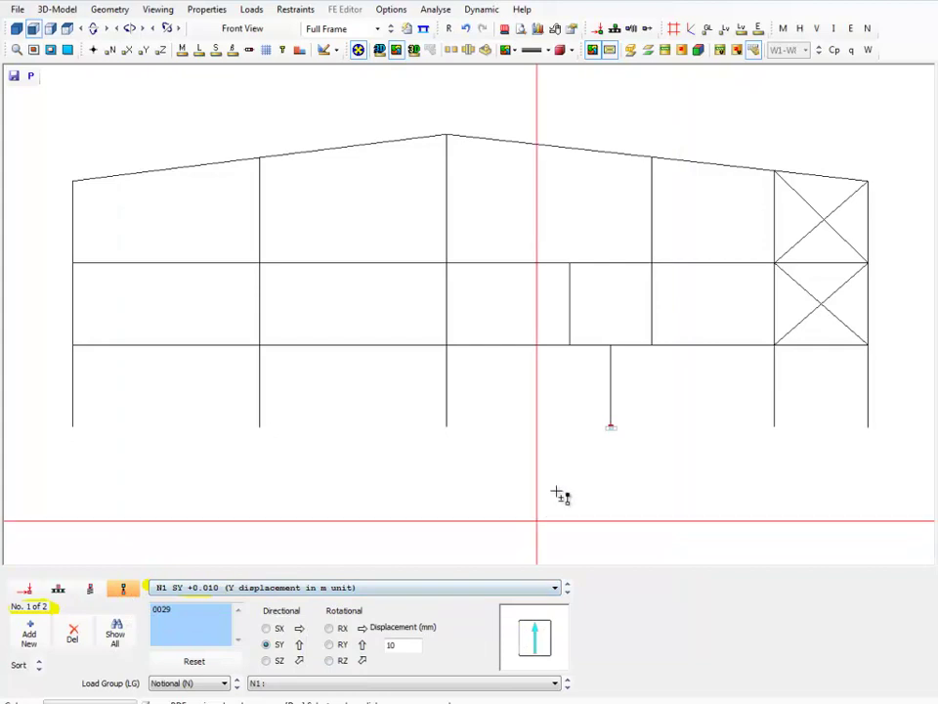
pyautogui.click(611, 430)
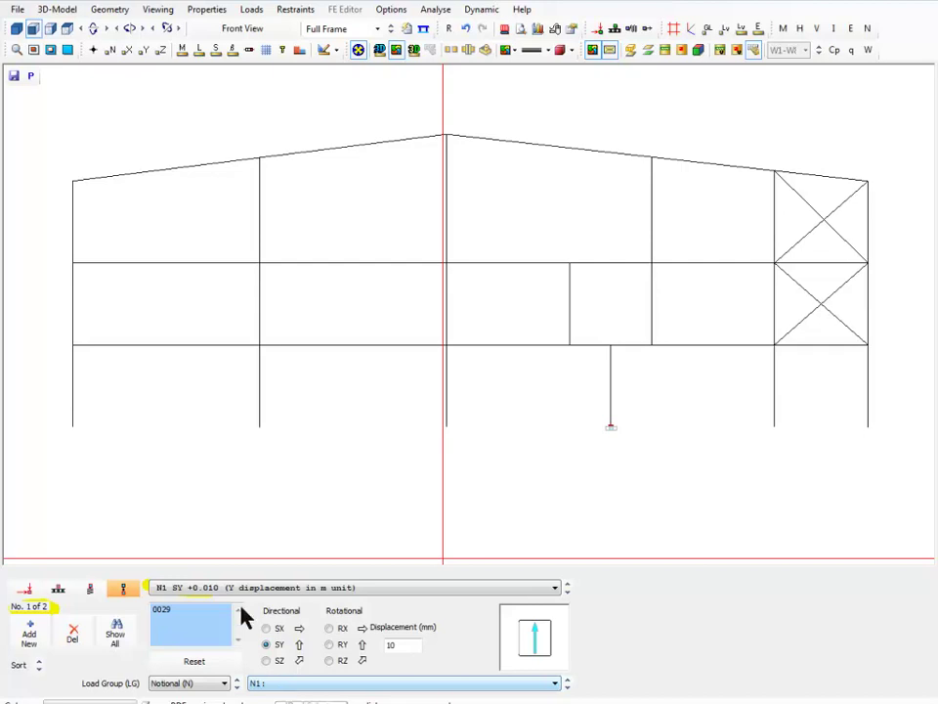
pyautogui.click(567, 591)
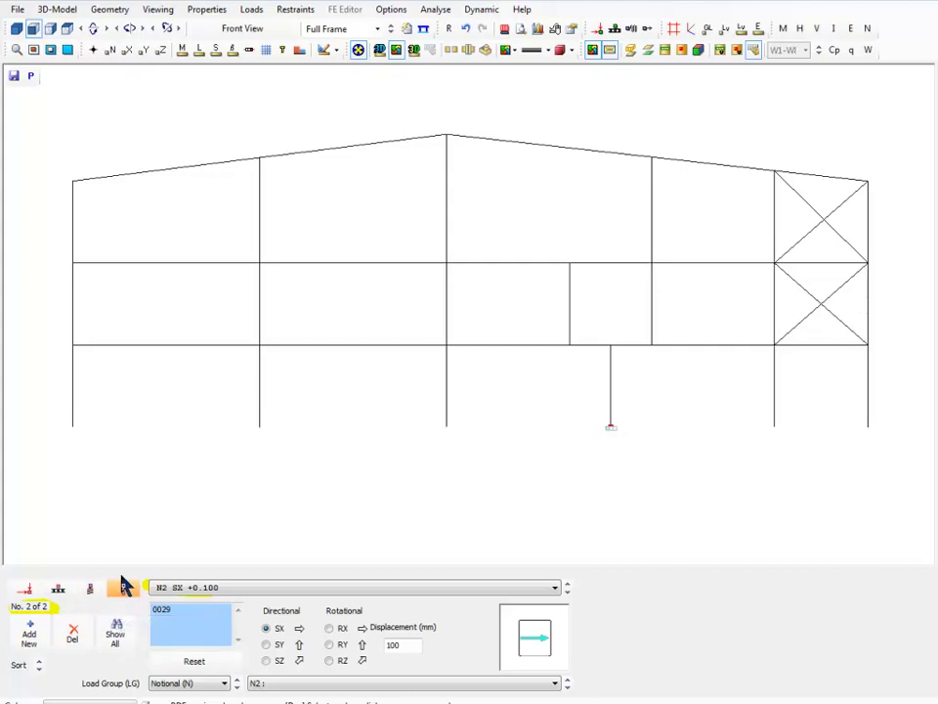
# Display the nodal loads and select the angled W2 wind load on nodes 0006, 0014 and 0023
pyautogui.click(28, 590)
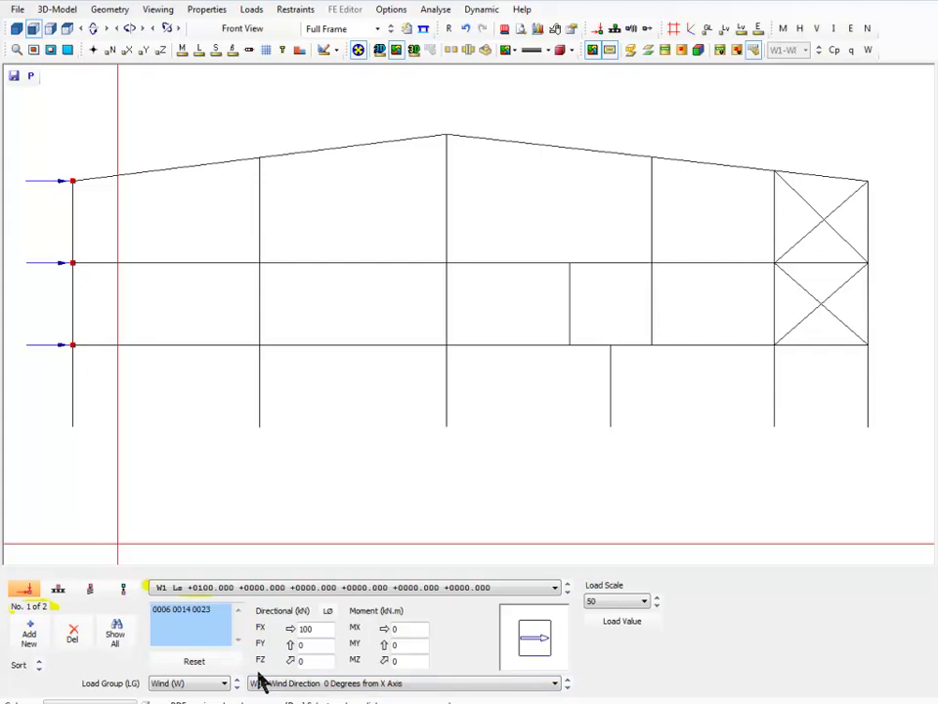
pyautogui.click(559, 588)
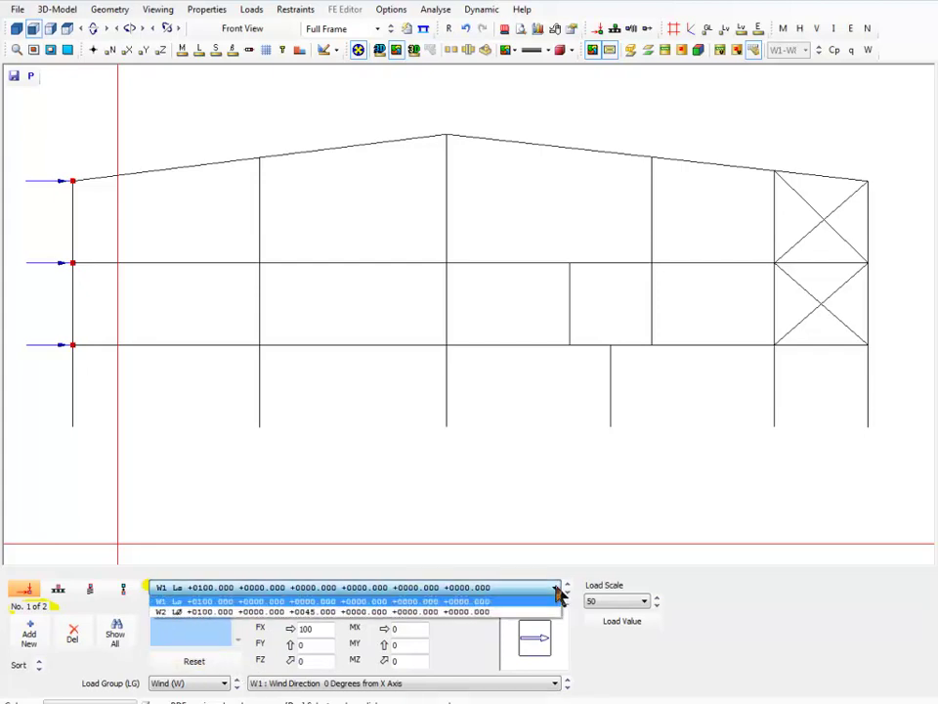
pyautogui.click(424, 612)
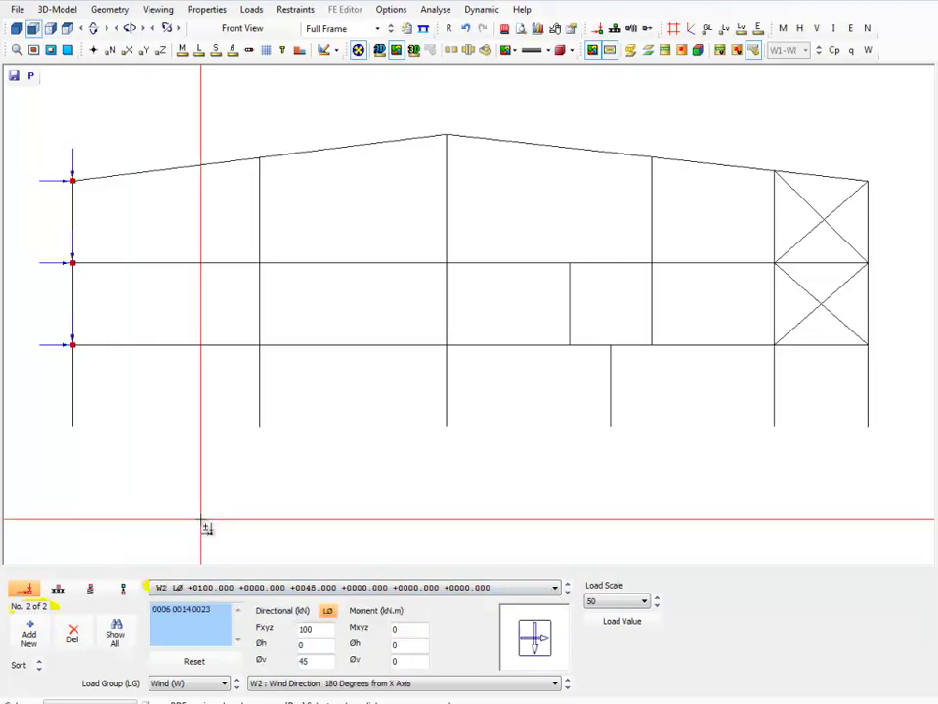
# Toggle the W2 load's angled application off and back on, and select its horizontal angle value
pyautogui.click(329, 620)
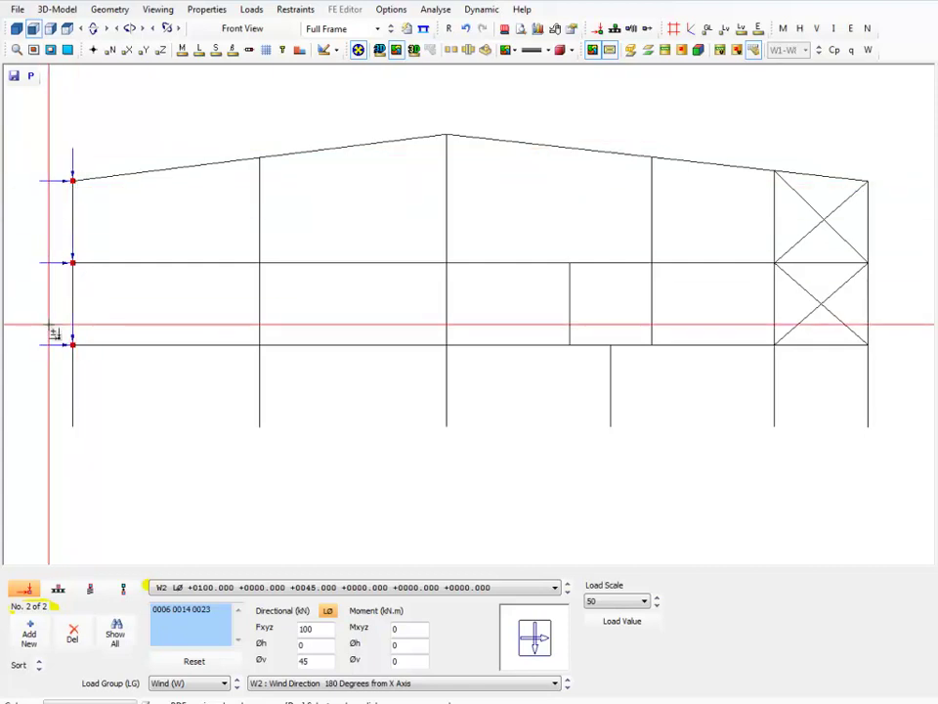
pyautogui.click(327, 609)
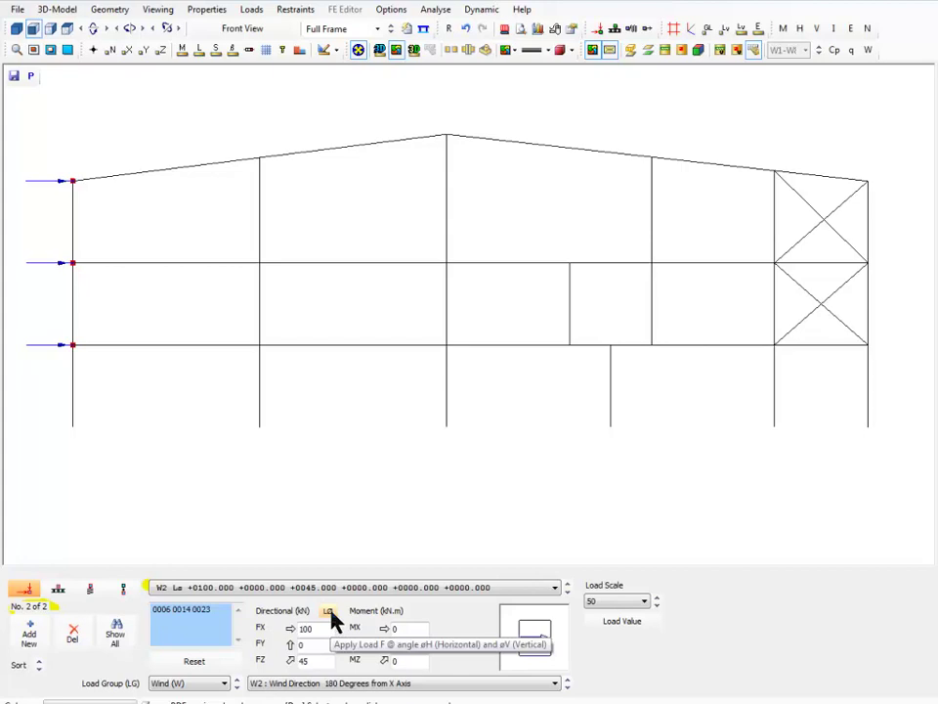
pyautogui.click(331, 614)
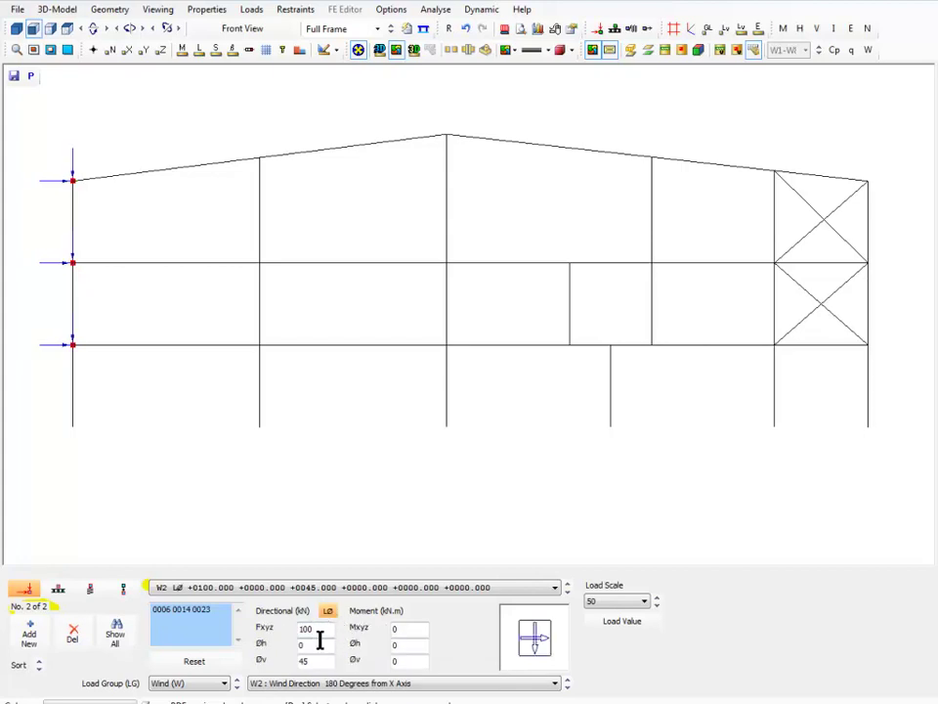
pyautogui.doubleClick(307, 645)
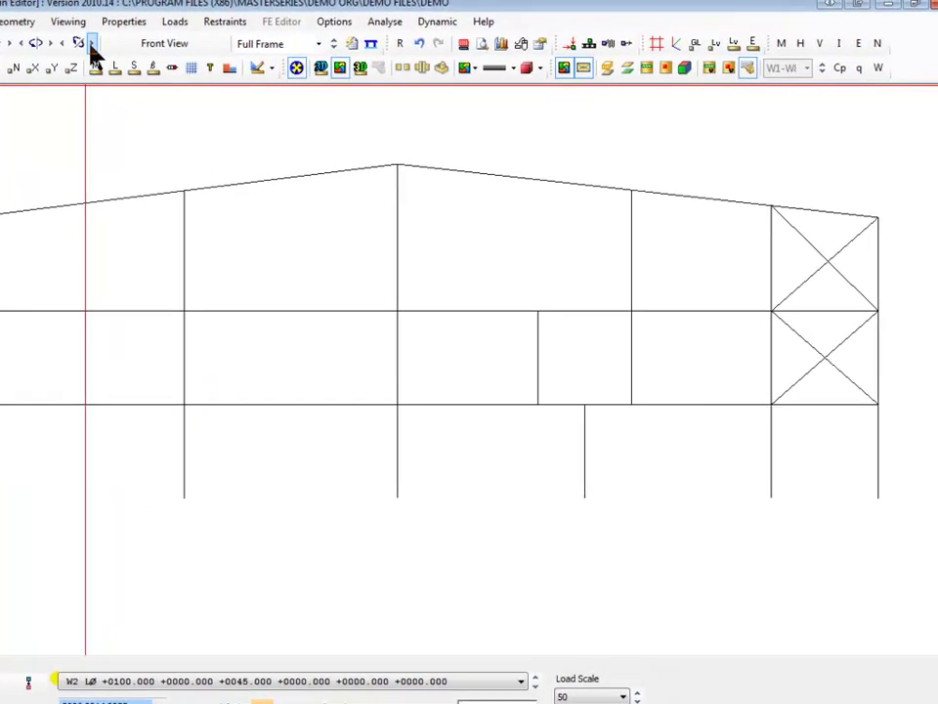
# Open the member end releases and release only the major axis at the first-floor beam end just right of the short ground-floor column
pyautogui.click(130, 21)
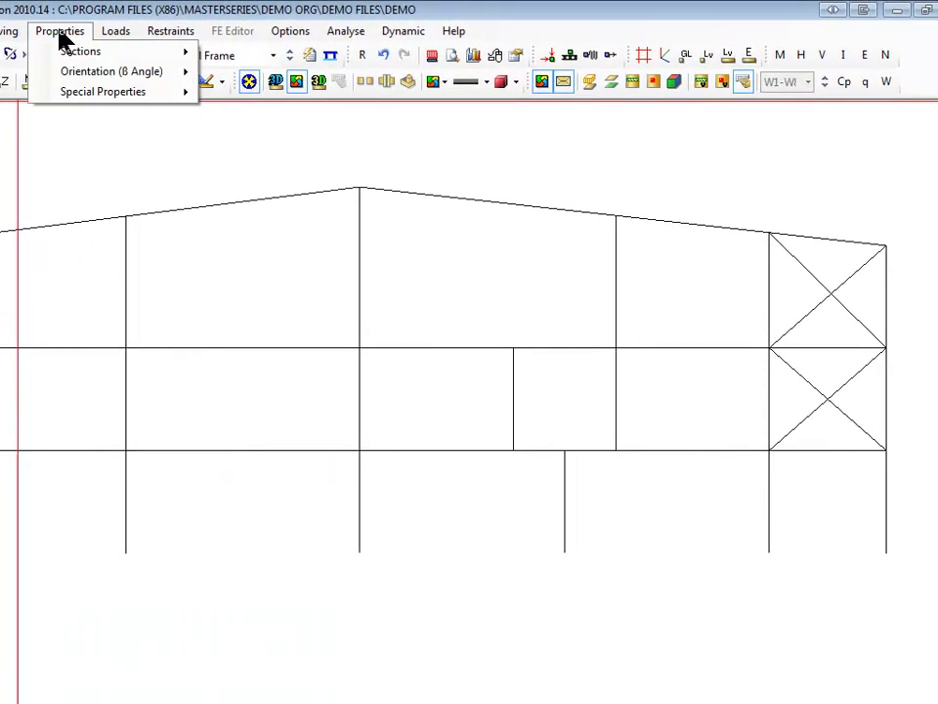
pyautogui.moveTo(163, 37)
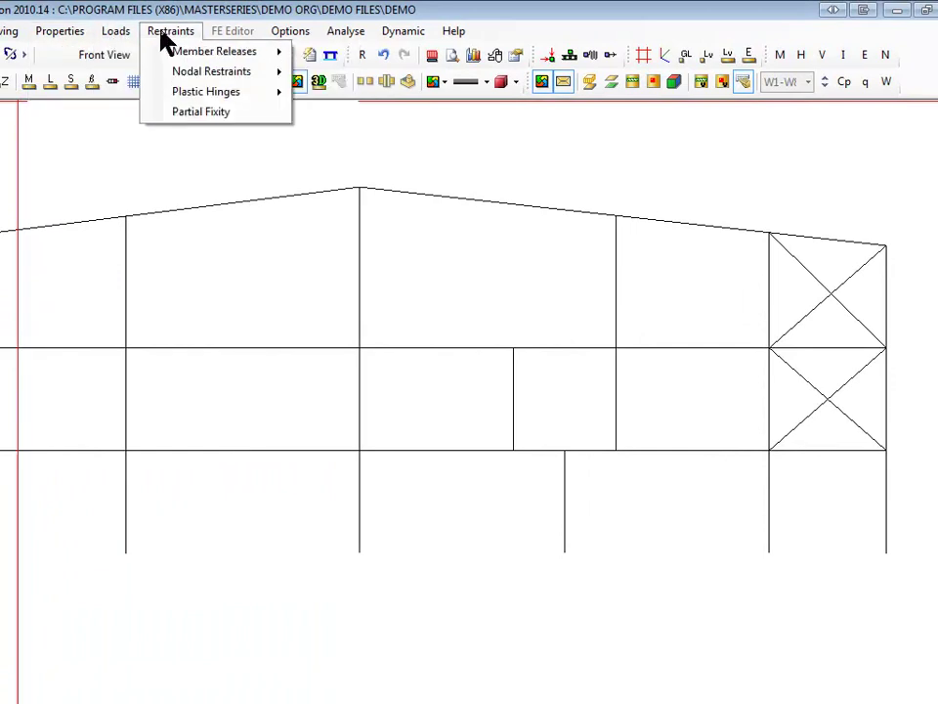
pyautogui.moveTo(209, 61)
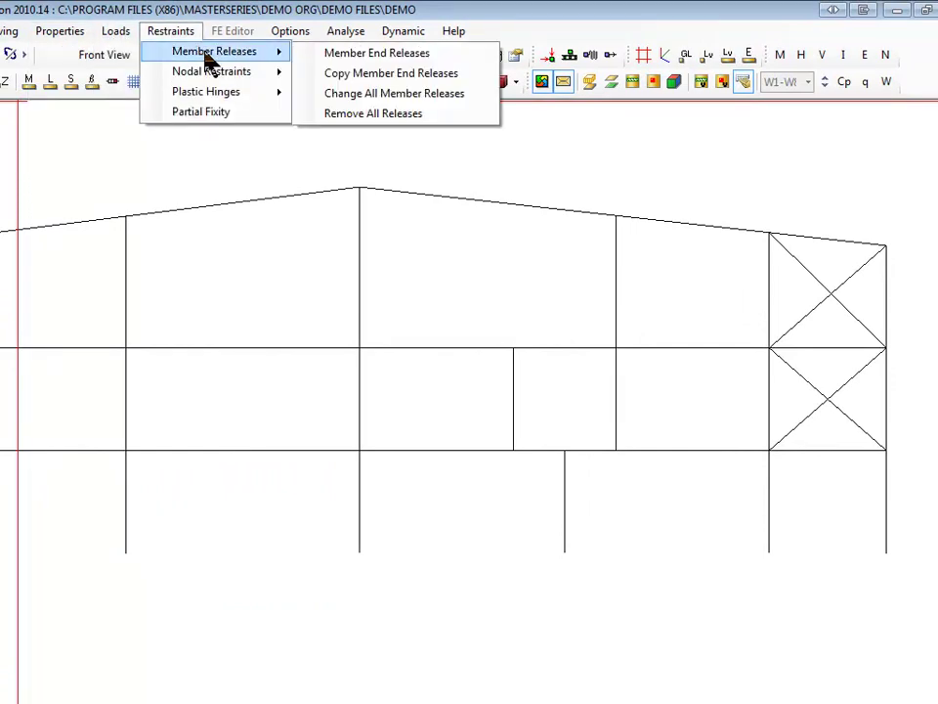
pyautogui.click(381, 57)
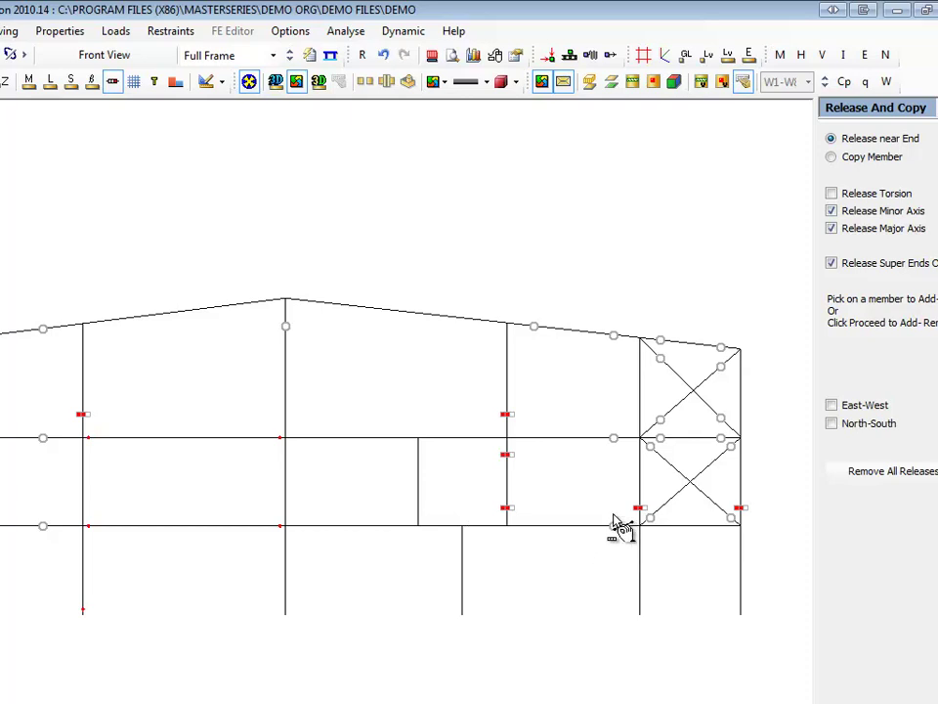
pyautogui.click(832, 210)
pyautogui.click(470, 529)
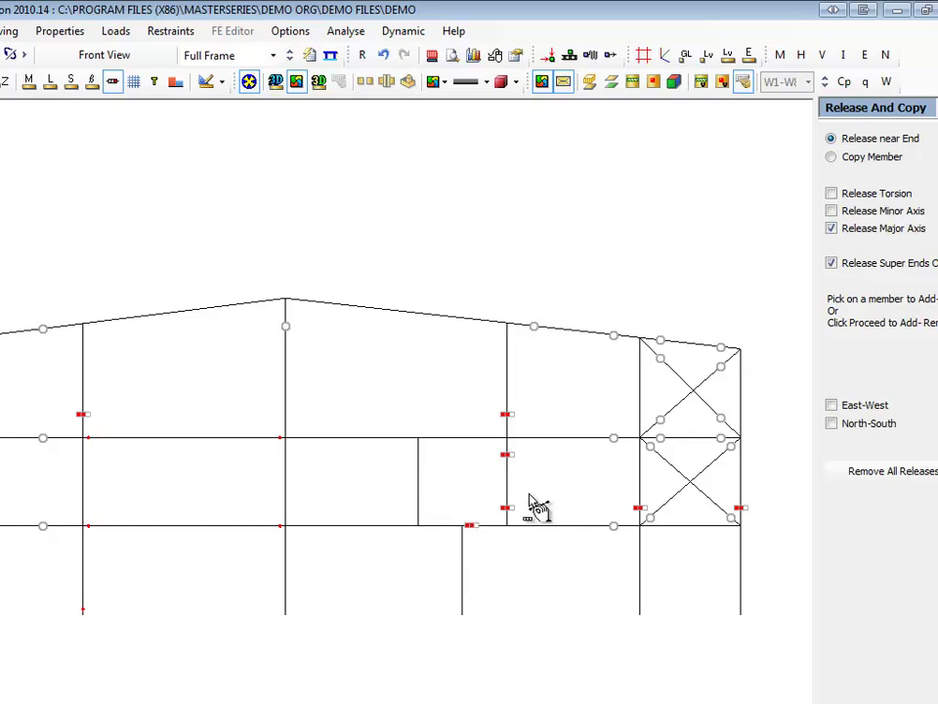
# Enable torsion and minor axis release alongside major axis, and apply all three to the same first-floor beam end
pyautogui.click(831, 194)
pyautogui.click(832, 210)
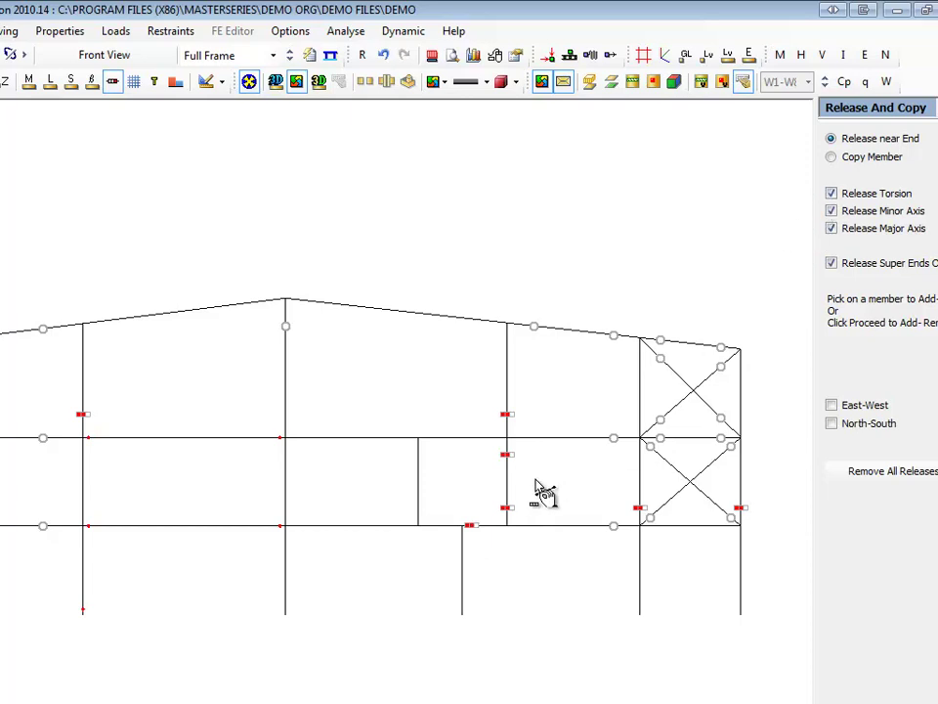
pyautogui.click(480, 539)
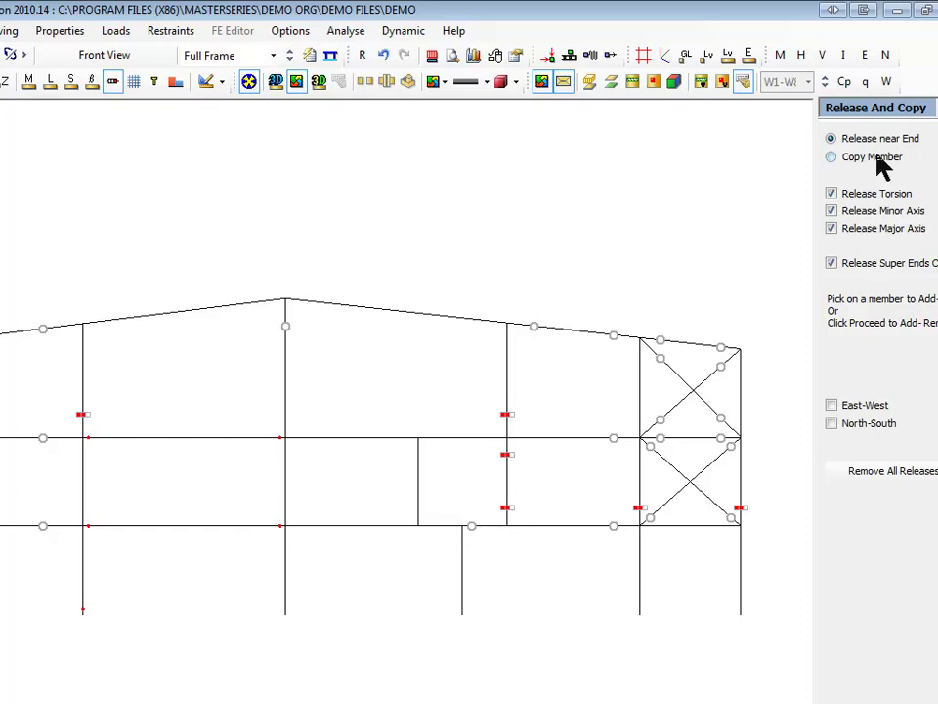
# Copy only the releases from member 12 to member 7 below it in the braced bay, and return to releasing near ends
pyautogui.click(831, 158)
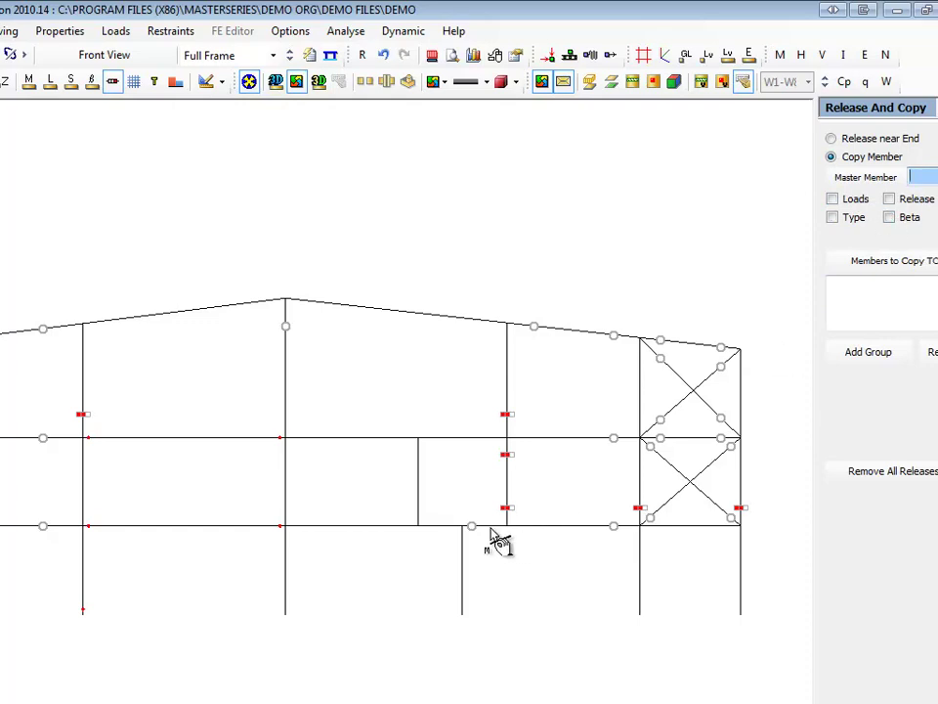
pyautogui.click(679, 437)
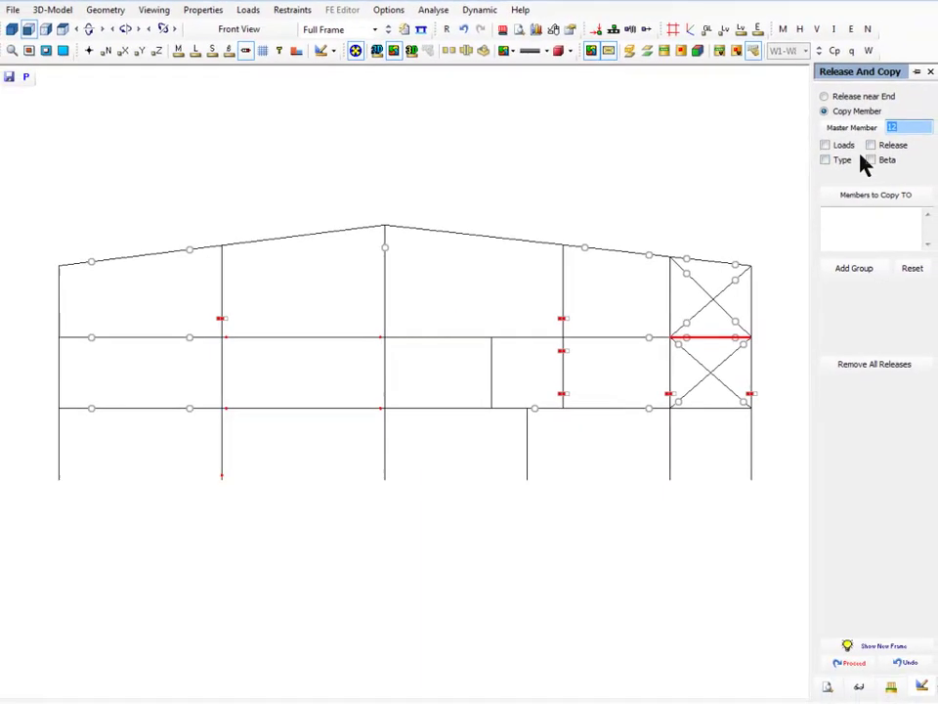
pyautogui.click(870, 144)
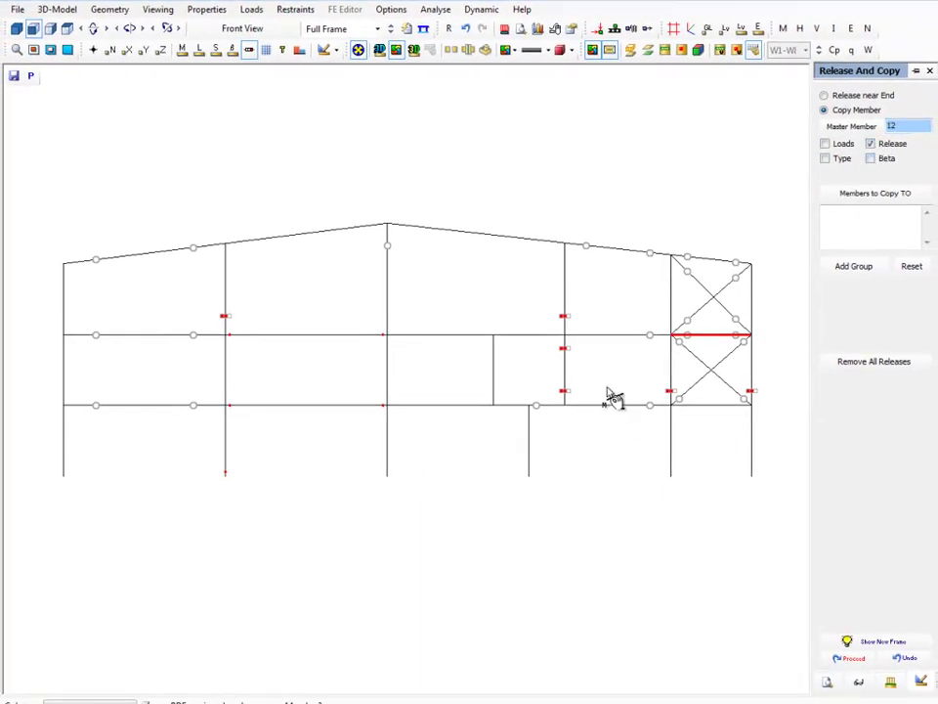
pyautogui.click(717, 405)
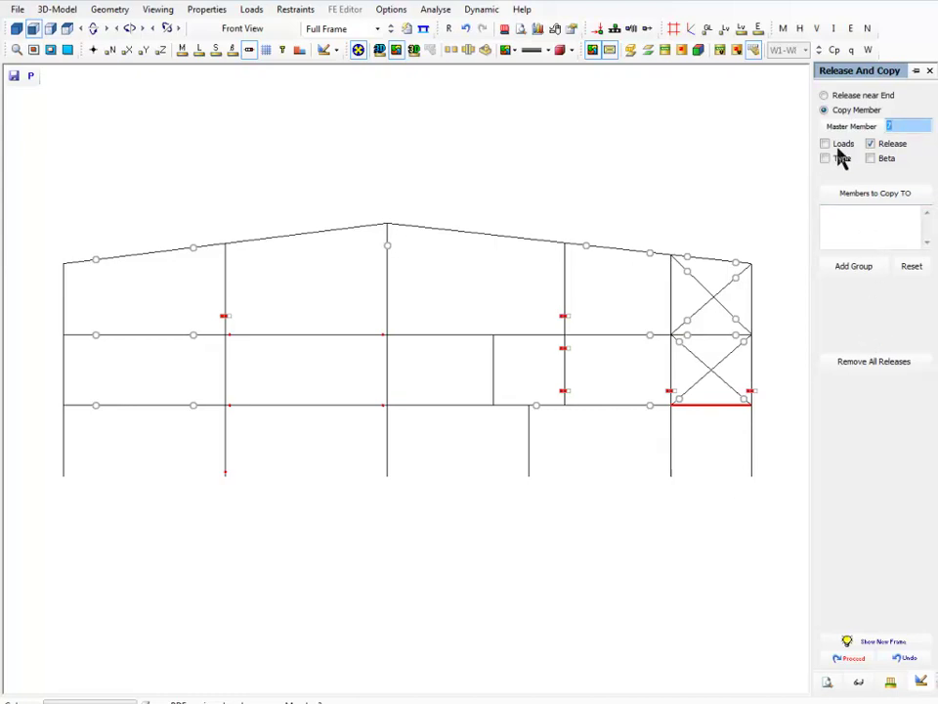
pyautogui.click(720, 335)
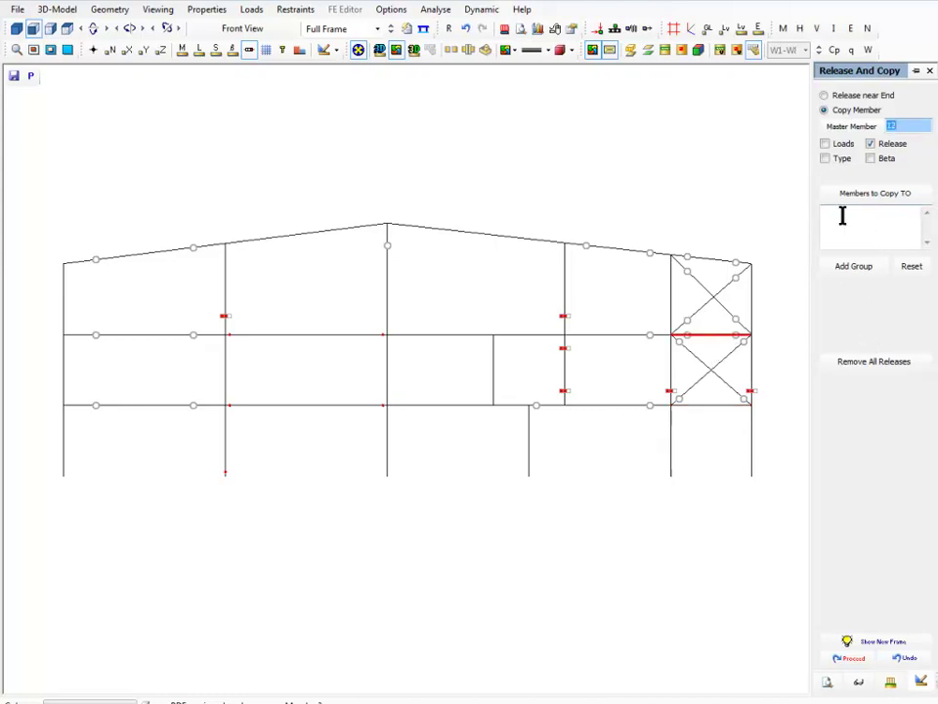
pyautogui.click(872, 227)
pyautogui.click(712, 407)
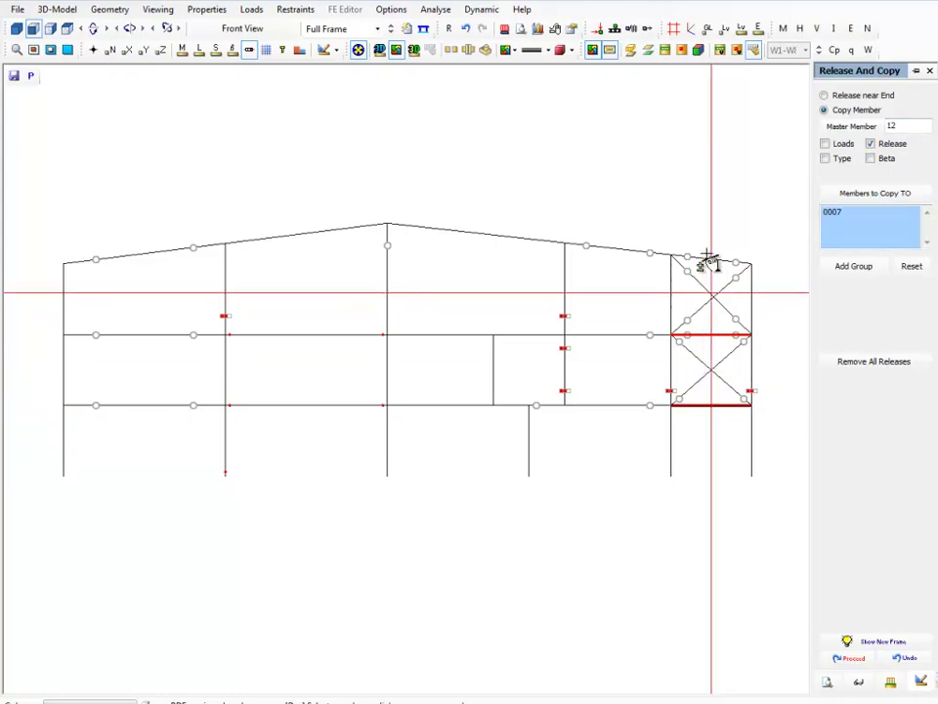
pyautogui.click(852, 661)
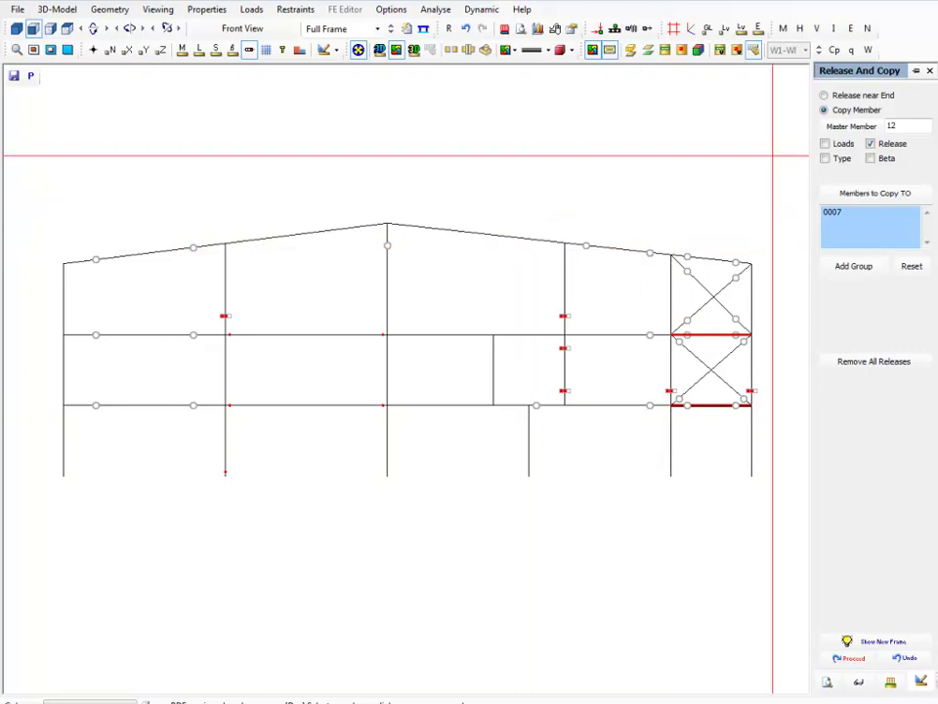
pyautogui.click(852, 96)
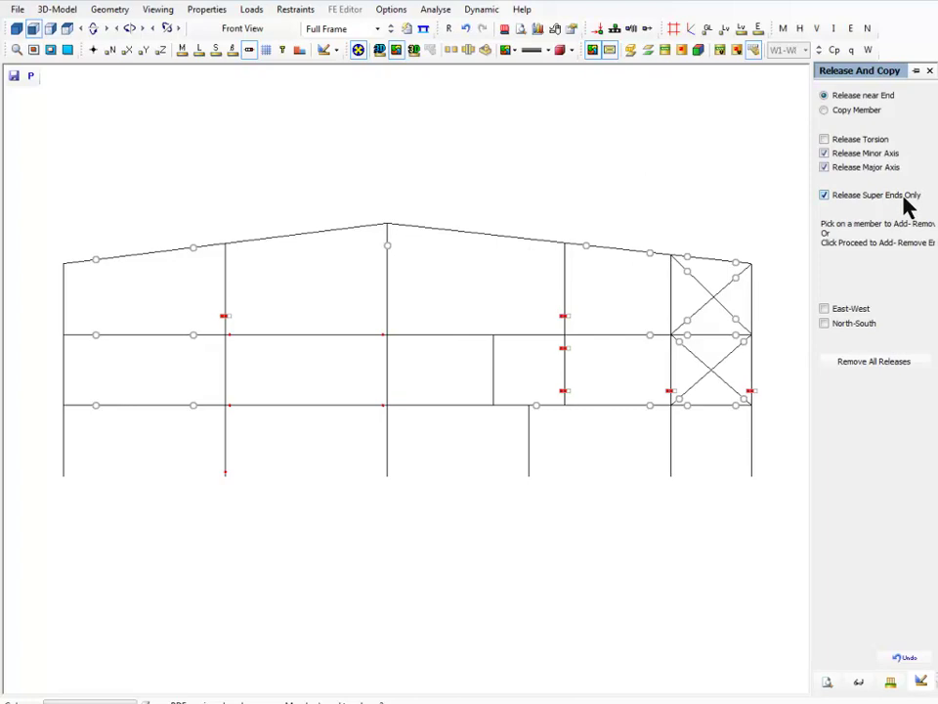
# Try releasing the first-floor beam beside the intermediate column with the super-ends-only restriction off, remove that release and restore the restriction
pyautogui.click(823, 197)
pyautogui.click(565, 411)
pyautogui.click(573, 413)
pyautogui.click(824, 194)
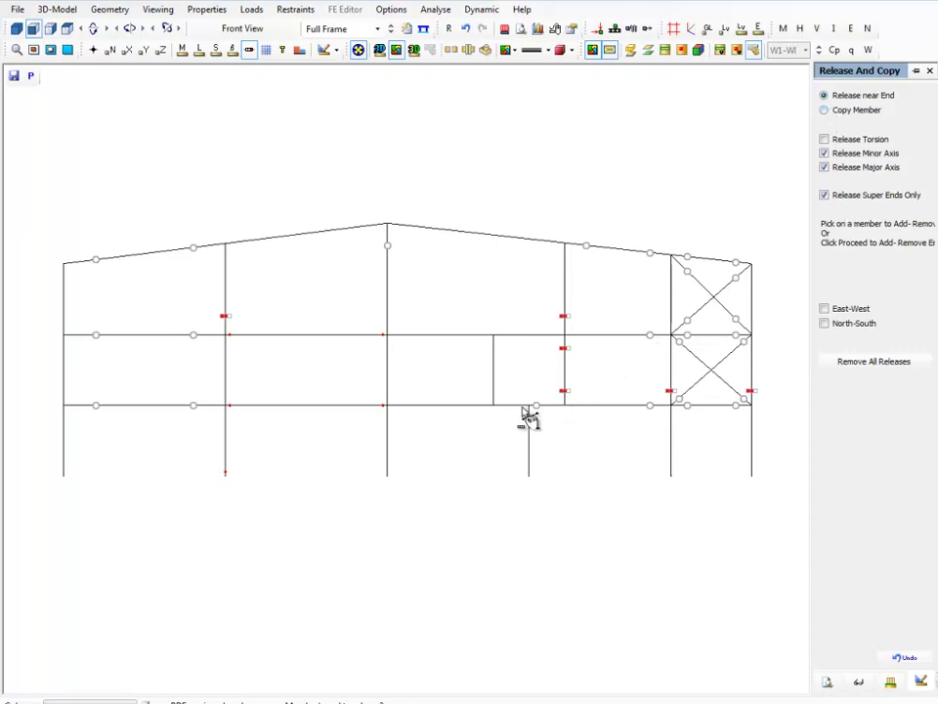
# Release torsion, minor and major axes at both super ends of the first-floor beam between the short column and braced bay
pyautogui.click(649, 408)
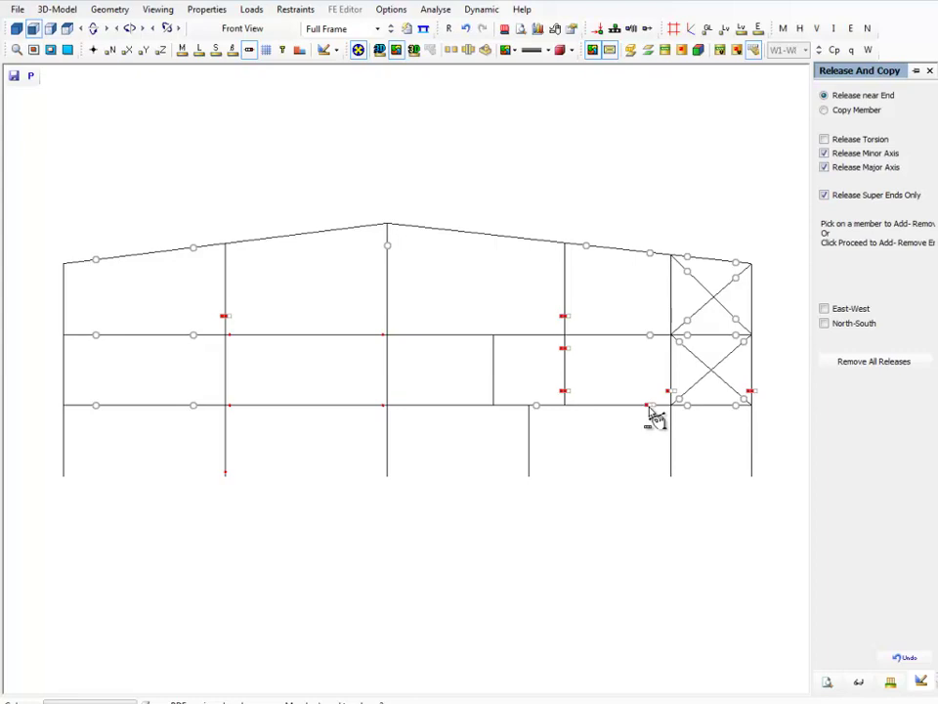
pyautogui.click(673, 400)
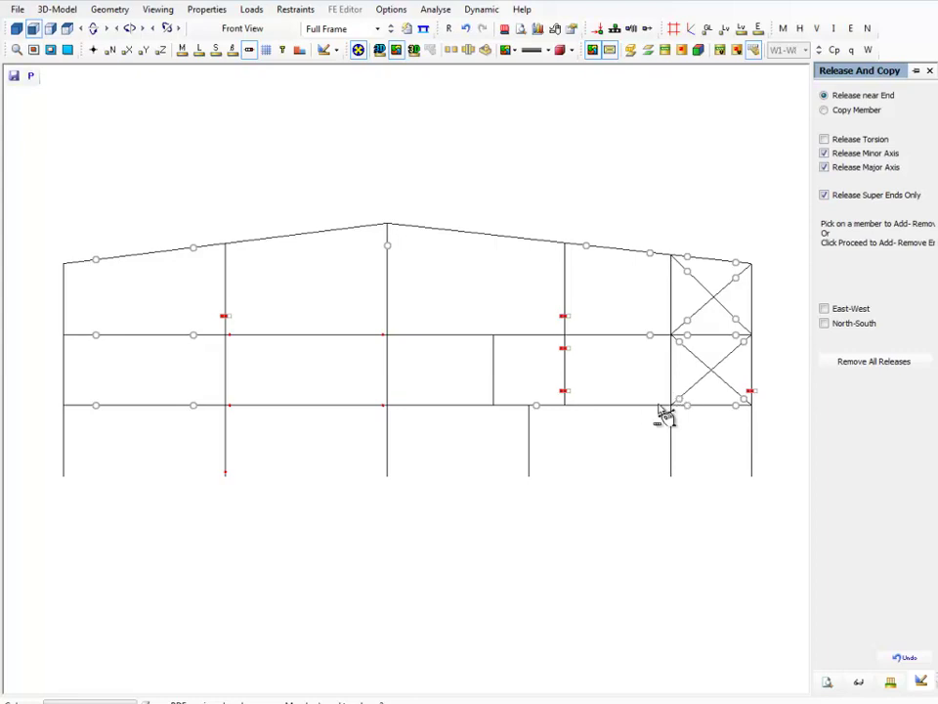
pyautogui.click(572, 411)
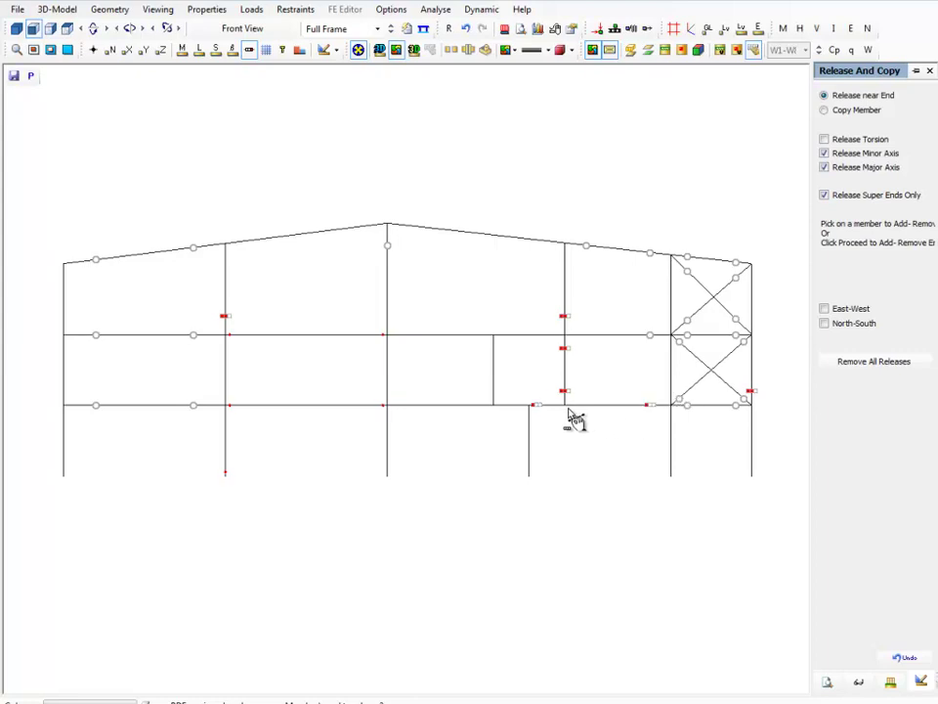
pyautogui.click(824, 139)
pyautogui.click(650, 410)
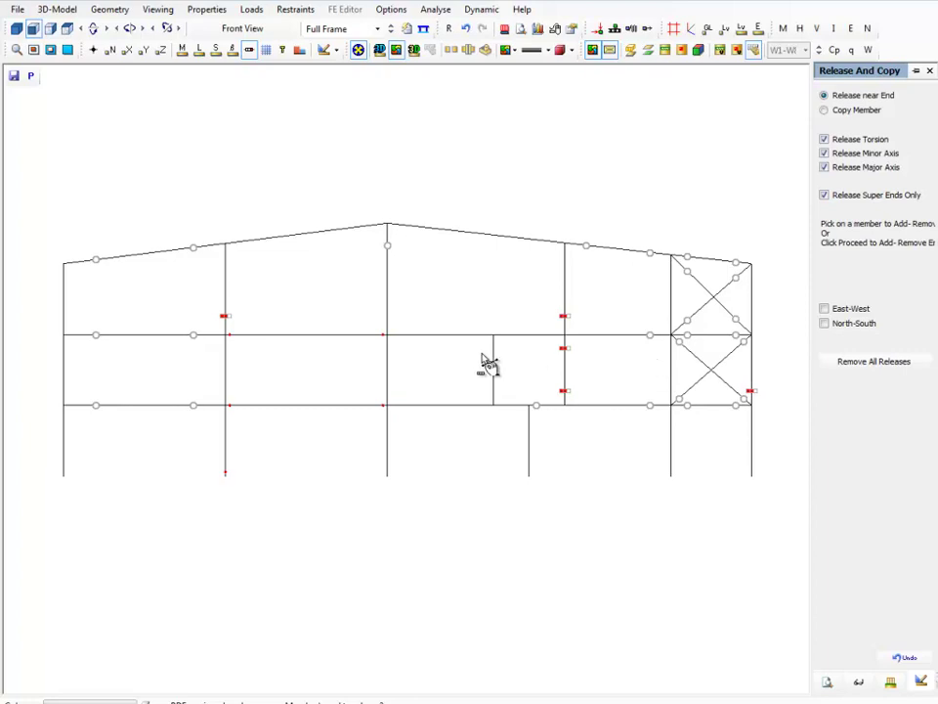
# Open the member loads for first-floor beam M 0002 and change its second partial fixity sign group to ---
pyautogui.click(251, 14)
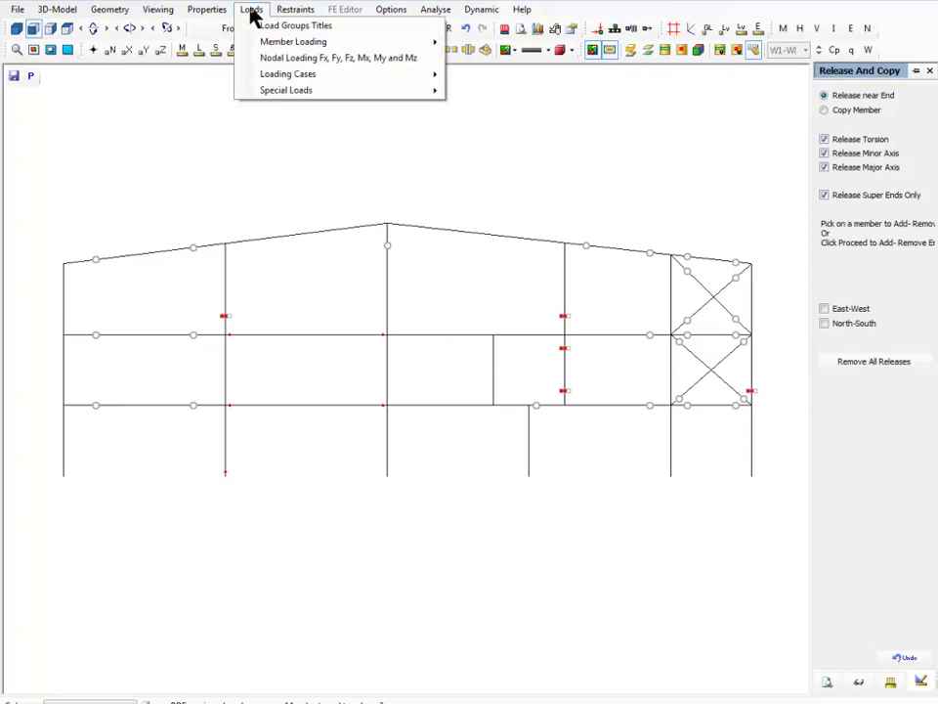
pyautogui.moveTo(286, 52)
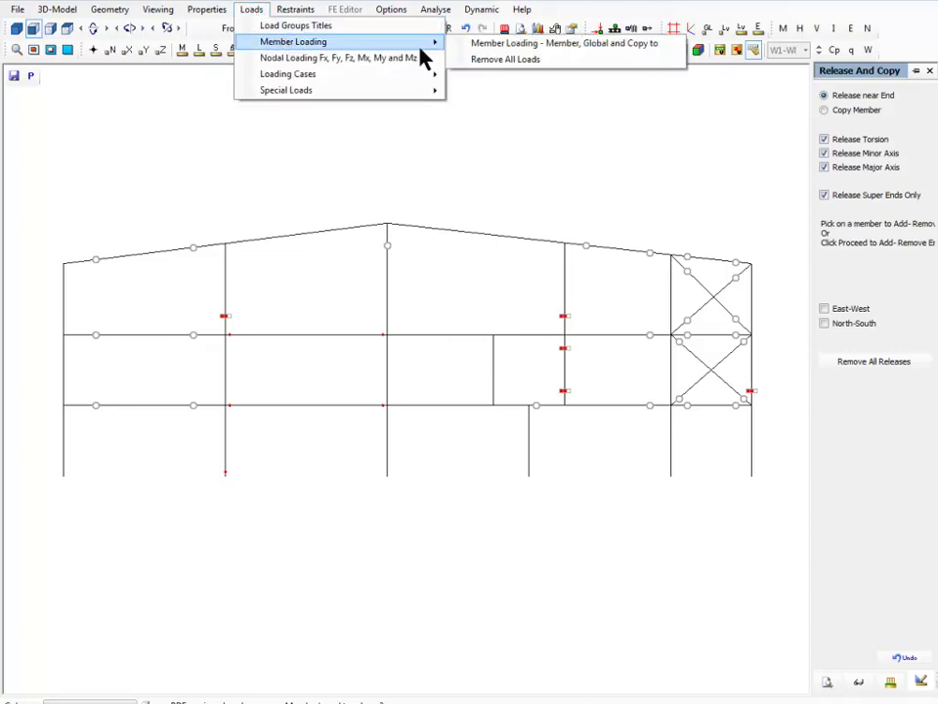
pyautogui.click(508, 49)
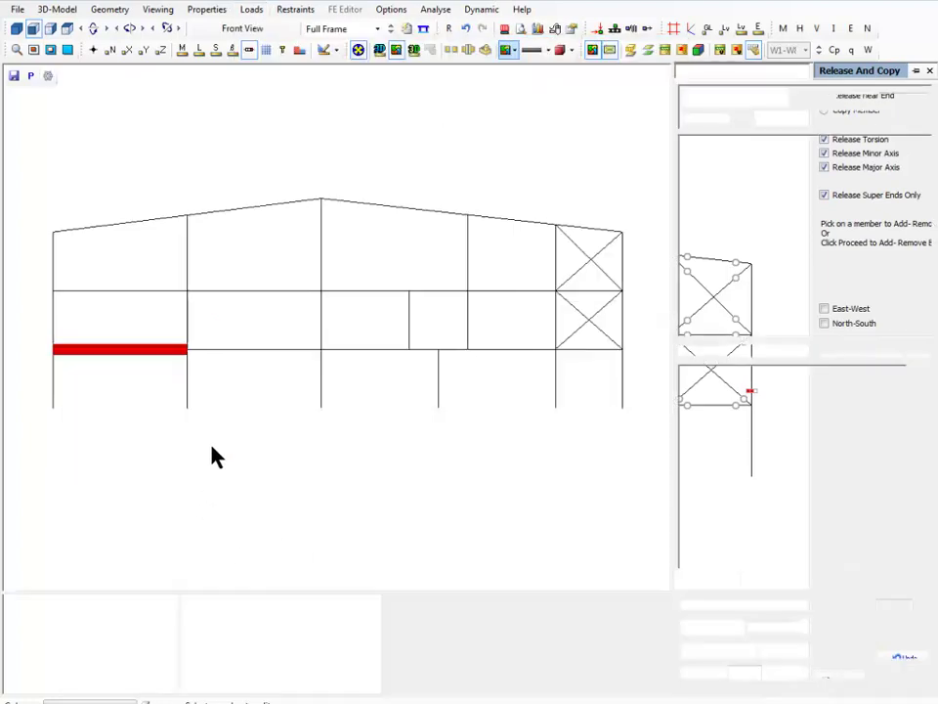
pyautogui.click(249, 357)
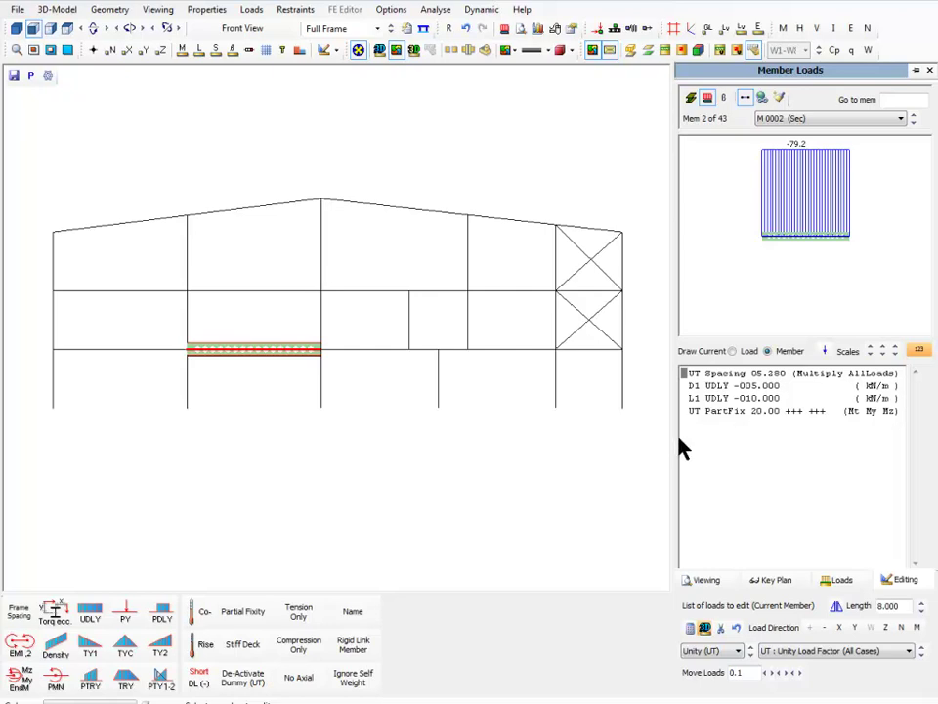
pyautogui.click(810, 412)
pyautogui.write('---')
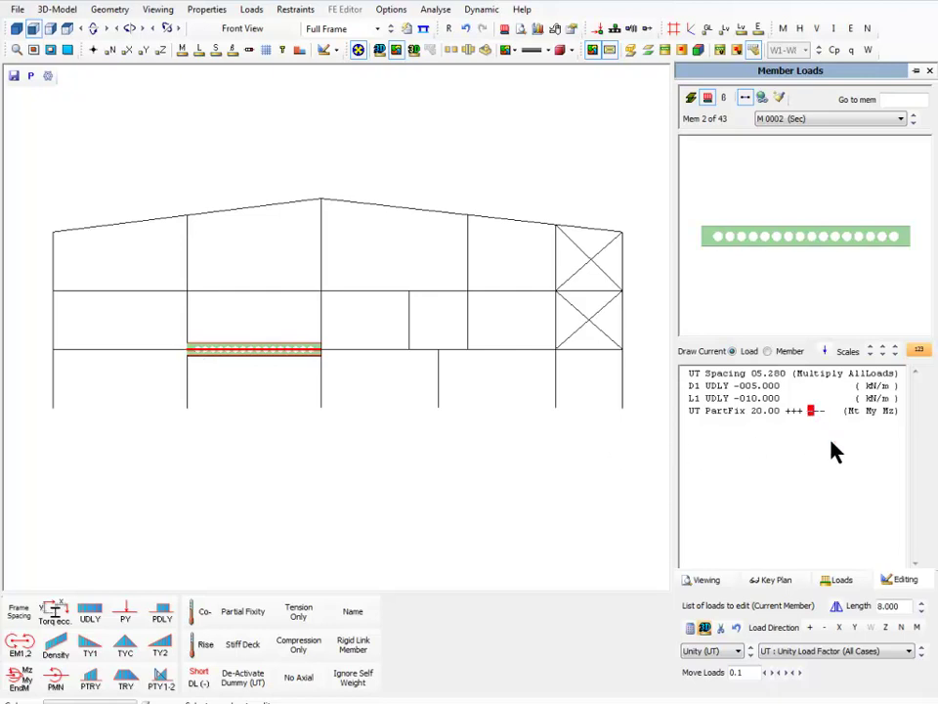
# Edit the 20.00 partial fixity of beam M 0002 so its sign groups read --+ --+ for Mt, My and Mz
pyautogui.write('++')
pyautogui.press('Left')
pyautogui.press('Left')
pyautogui.press('Left')
pyautogui.press('Left')
pyautogui.press('Left')
pyautogui.press('Left')
pyautogui.write('--')
pyautogui.press('Right')
pyautogui.press('Right')
pyautogui.write('-')
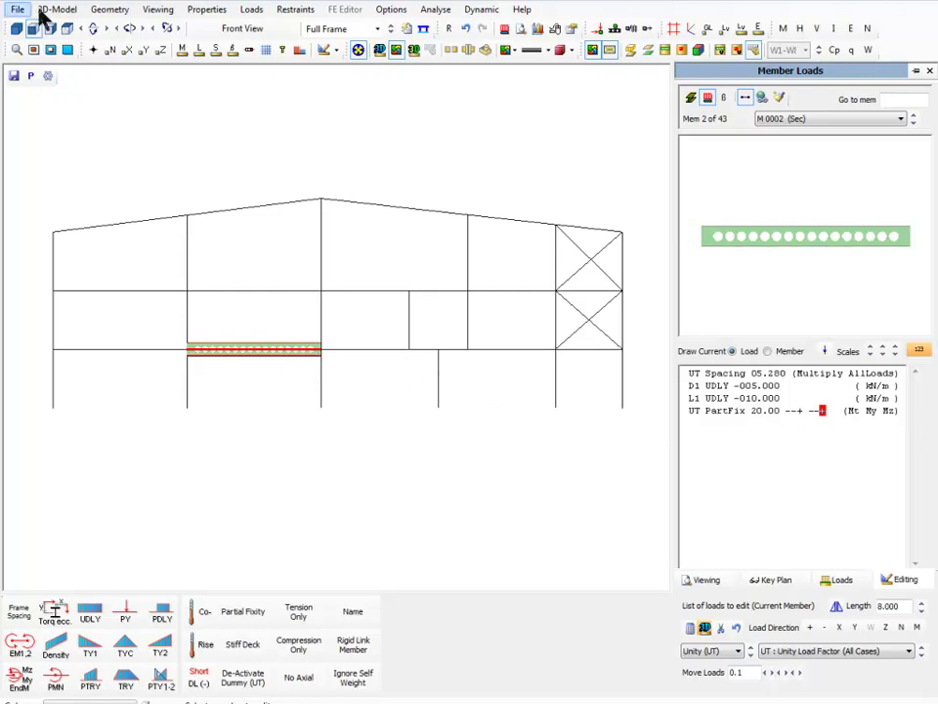
# Show the global axes, view the frame in 3D and return to the front view
pyautogui.click(691, 28)
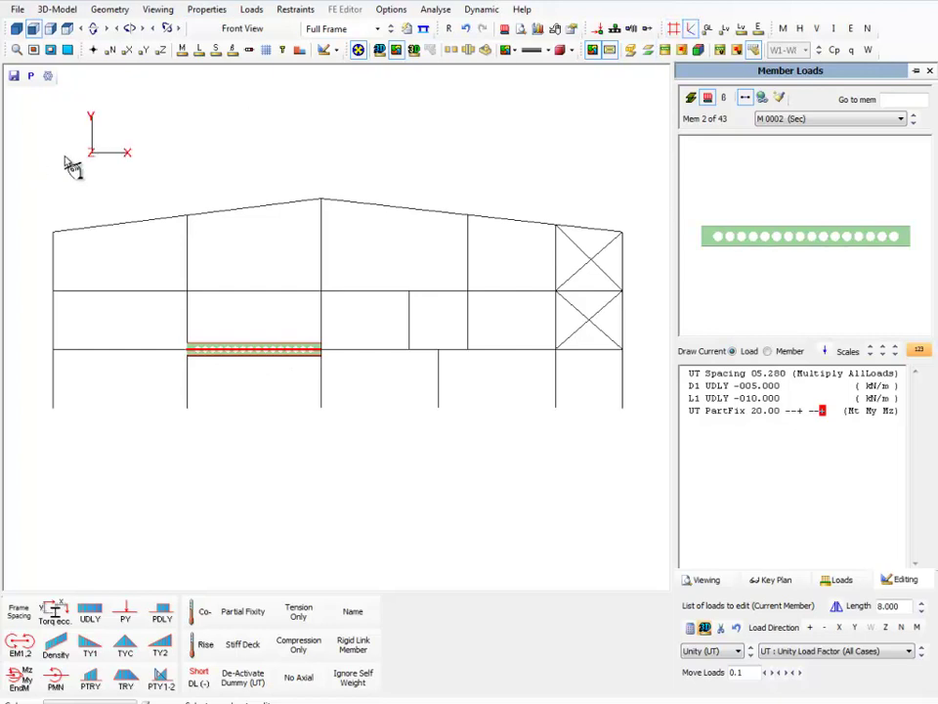
pyautogui.click(17, 29)
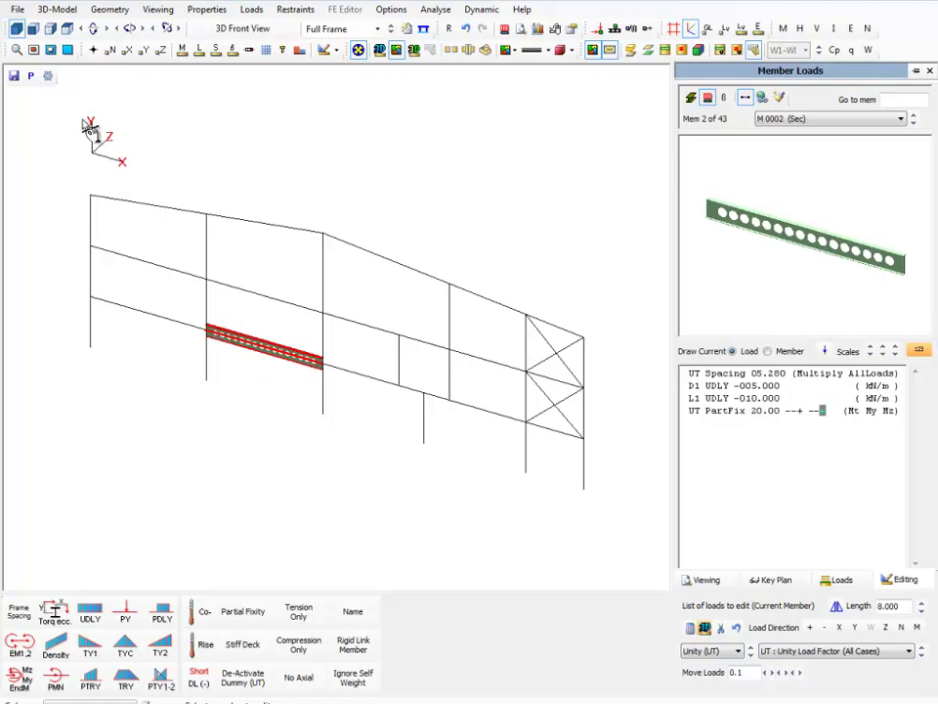
pyautogui.click(34, 28)
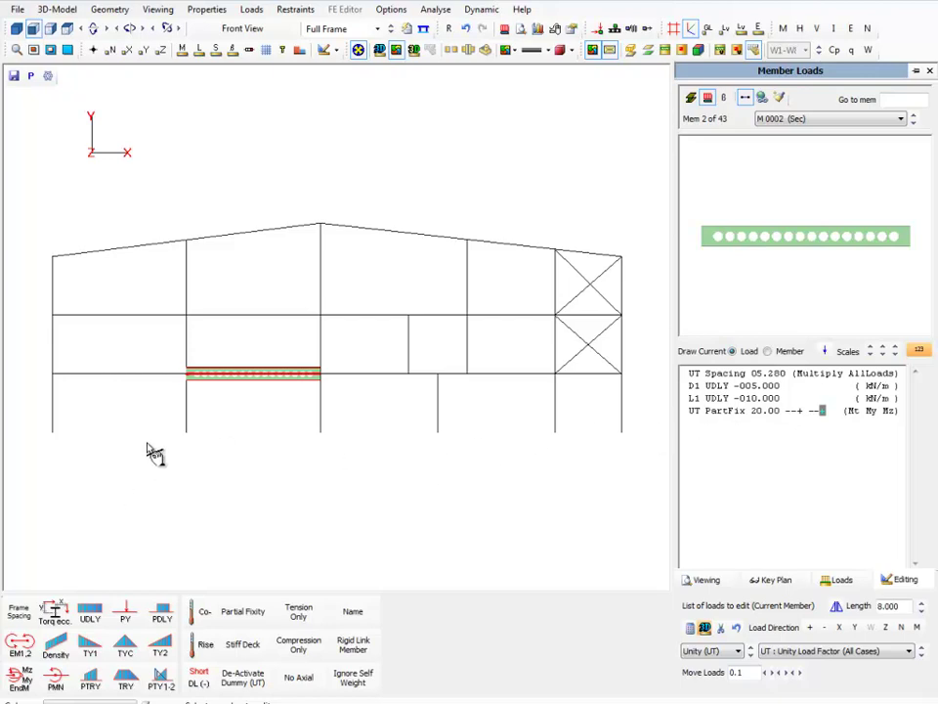
# Inspect the loads on ground-floor columns M 0019 and M 0020, and add another partial fixity entry to M 0019
pyautogui.click(185, 412)
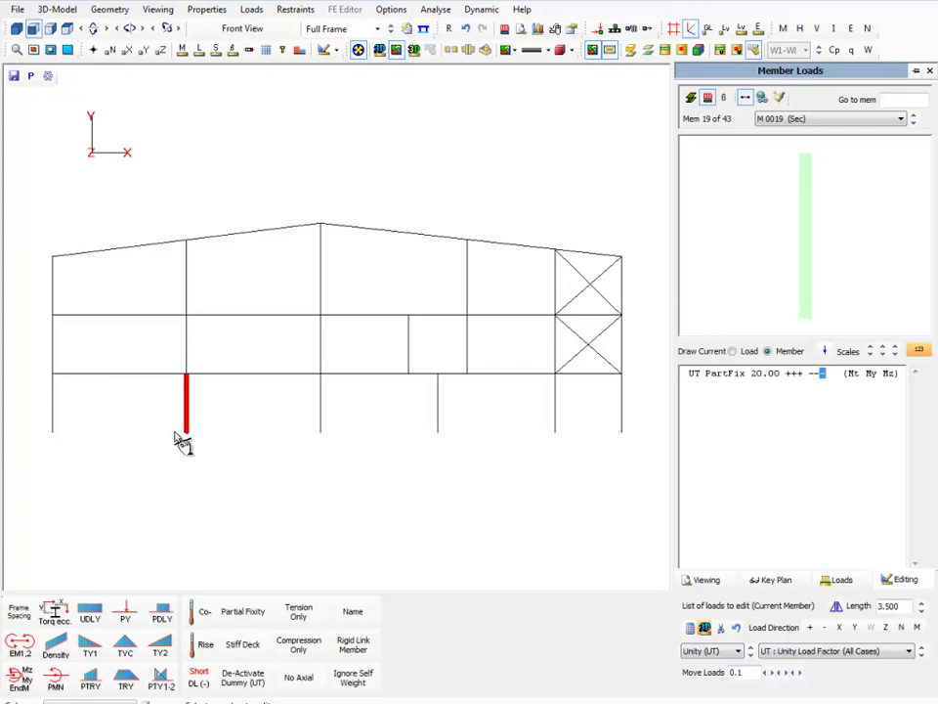
pyautogui.click(320, 426)
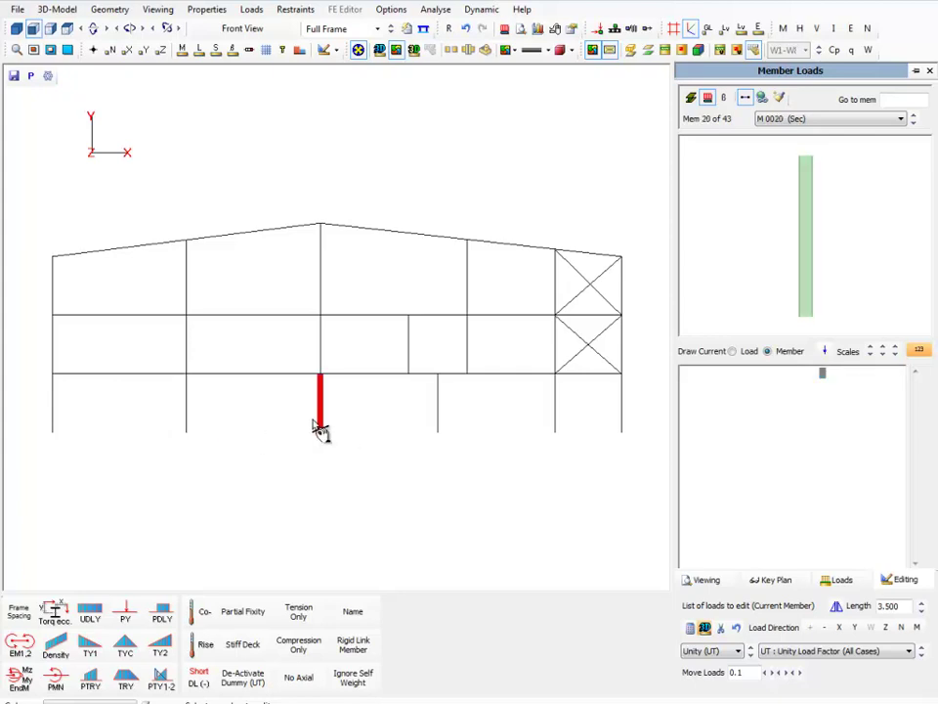
pyautogui.click(188, 428)
pyautogui.click(699, 378)
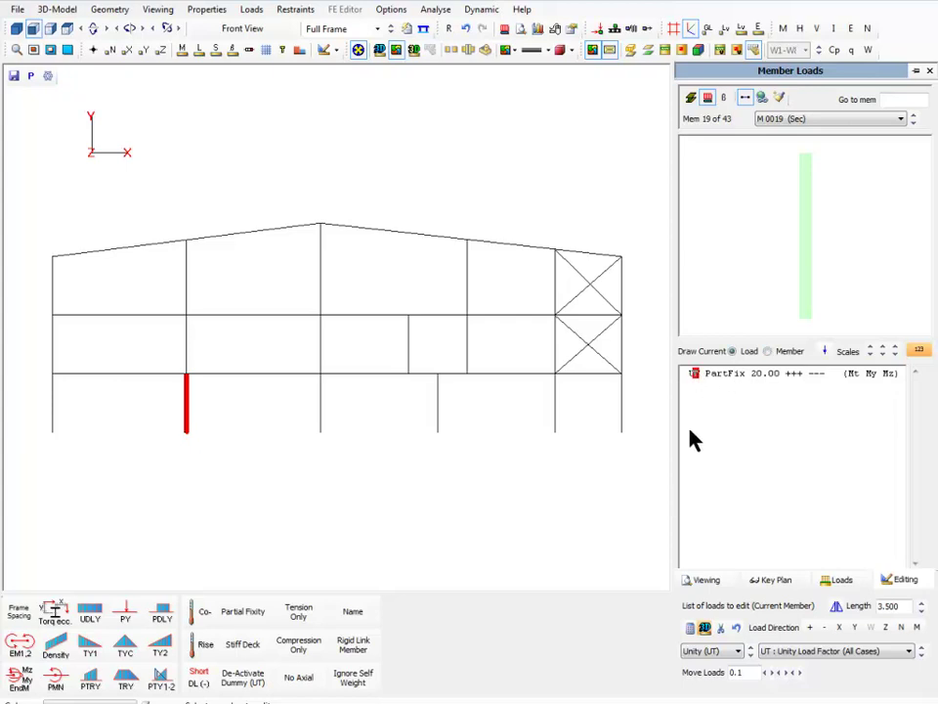
pyautogui.click(242, 613)
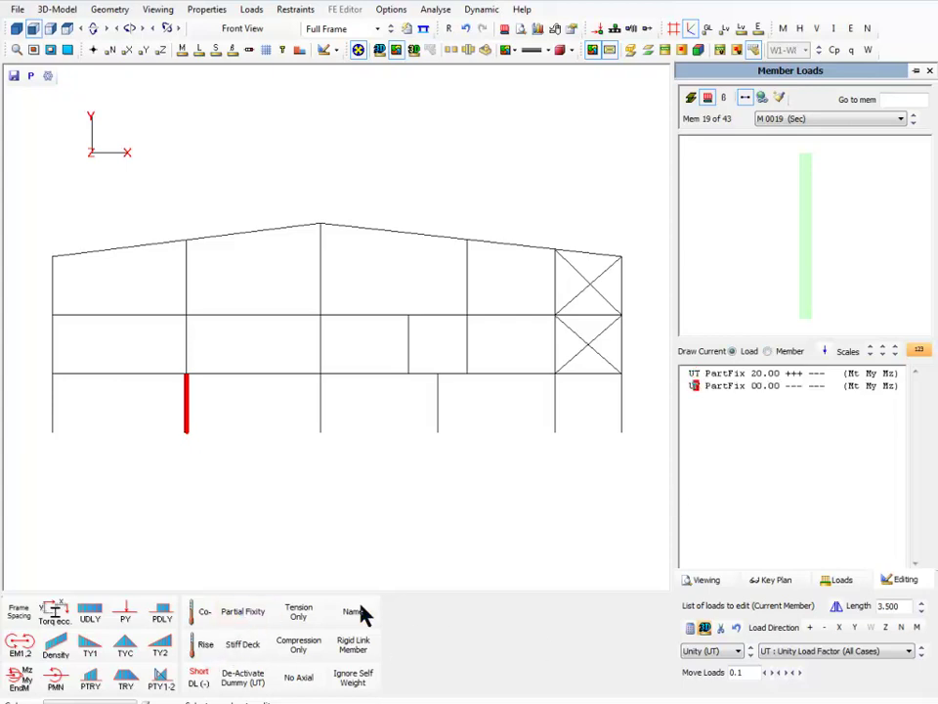
# Assign the 20.00 partial fixity of column M 0019 to notional load group N2
pyautogui.click(696, 376)
pyautogui.press('n')
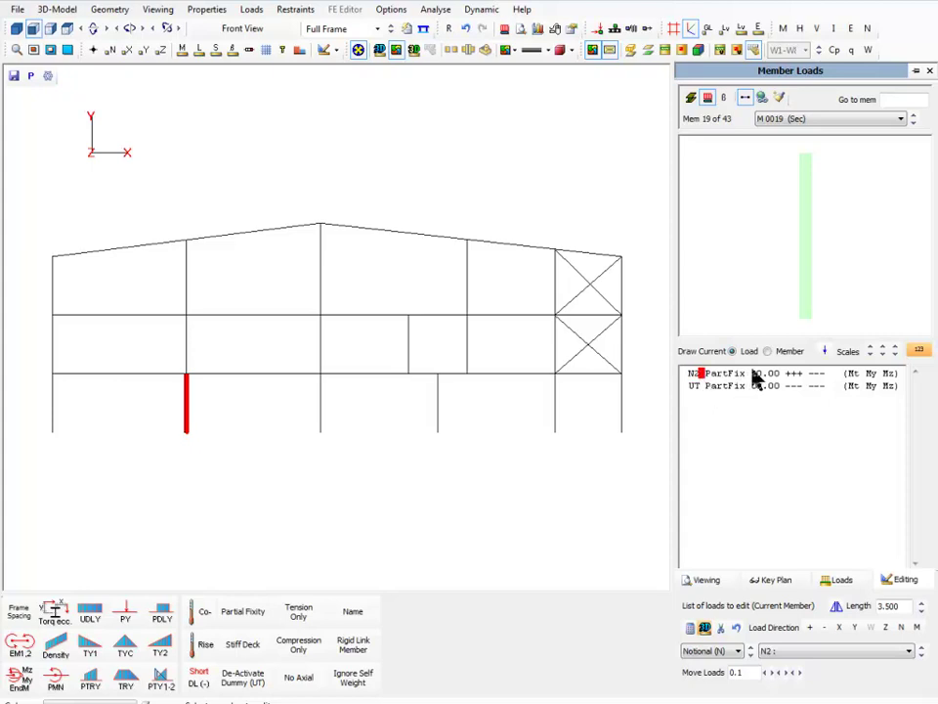
pyautogui.press('Down')
pyautogui.press('Up')
pyautogui.press('End')
# Assign column M 0019's second partial fixity entry to N0 and set its first sign group to +++
pyautogui.click(691, 386)
pyautogui.press('n')
pyautogui.write('0')
pyautogui.click(791, 385)
pyautogui.write('+++')
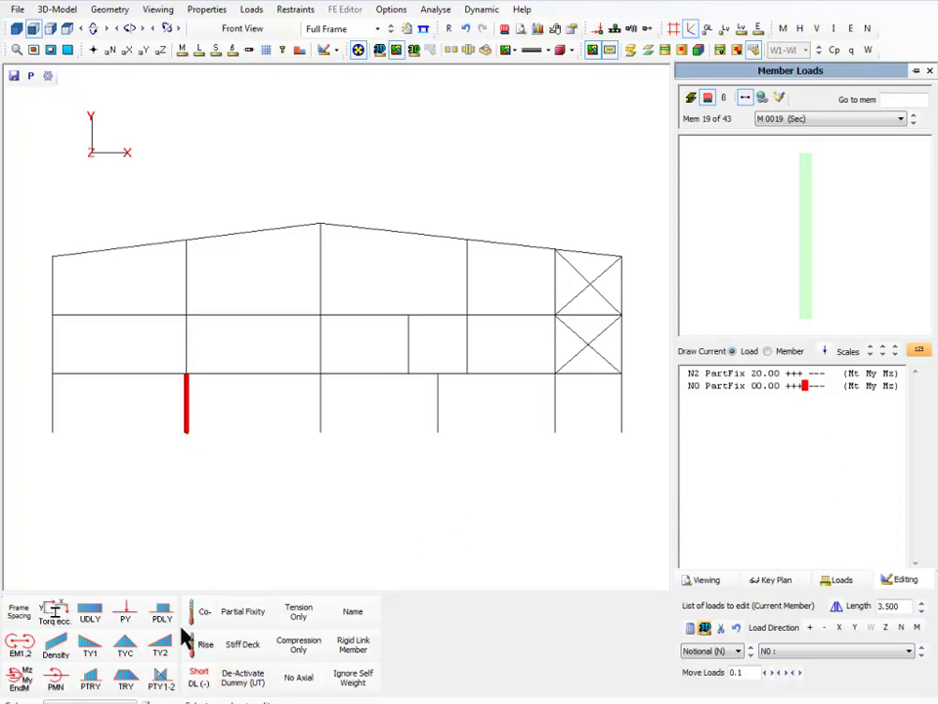
# Add a third partial fixity entry to column M 0019 for N9, with value 99.99 and first sign group +++
pyautogui.click(246, 618)
pyautogui.click(694, 399)
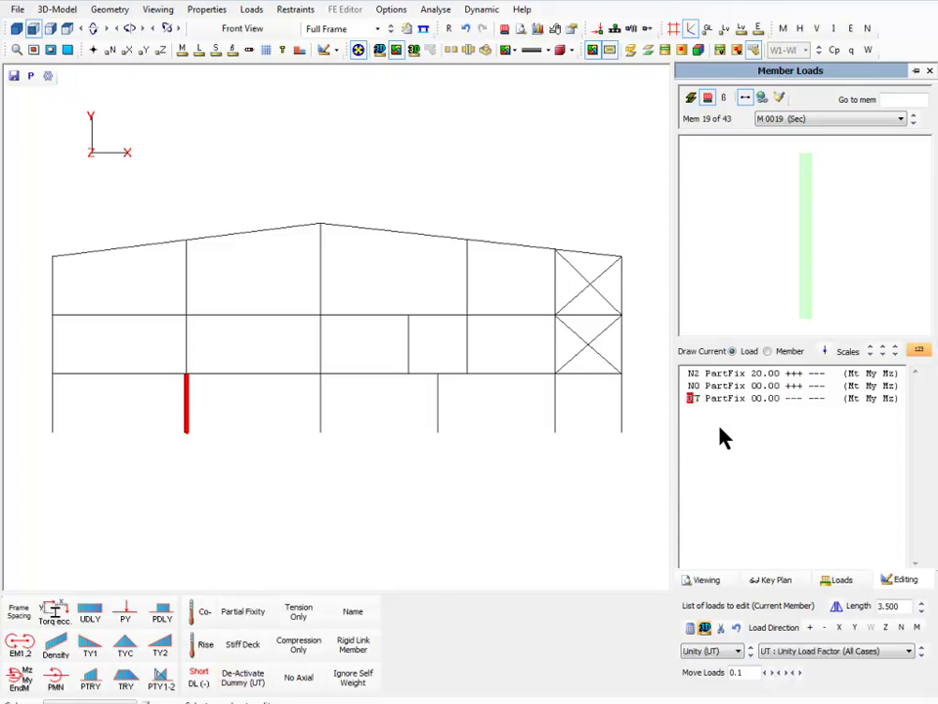
pyautogui.write('N')
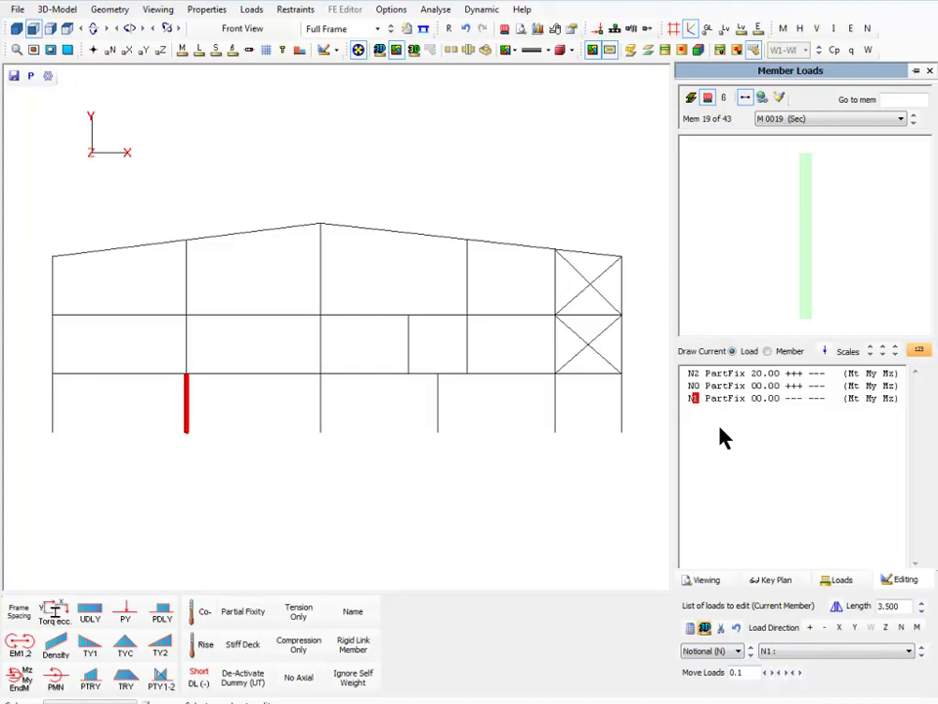
pyautogui.write('9')
pyautogui.click(754, 398)
pyautogui.write('99.99 +++')
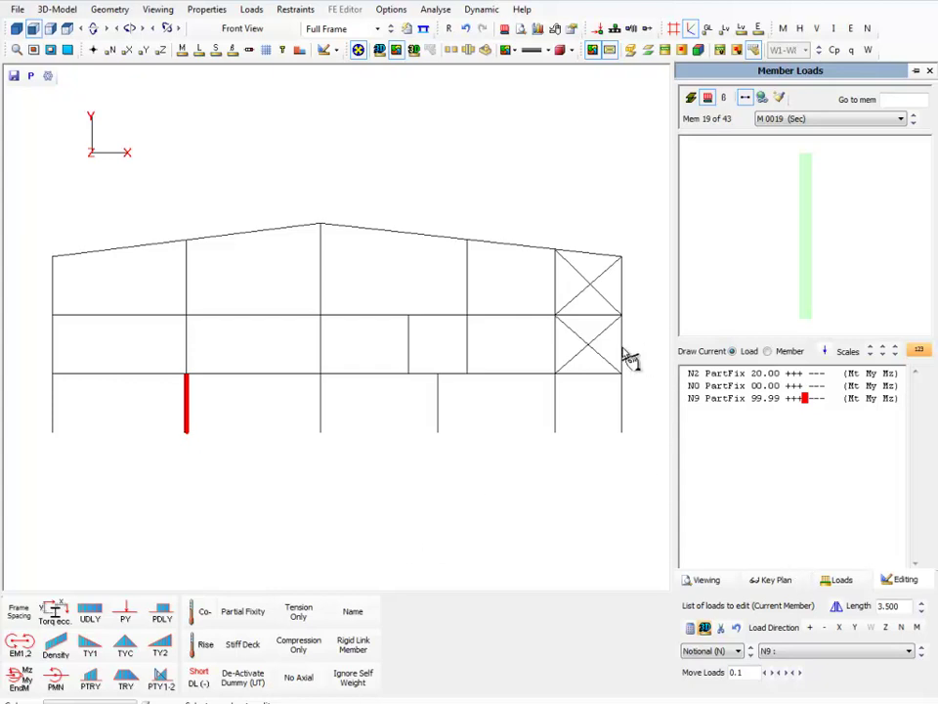
# Examine the member loads on the diagonal braces in both storeys of the braced bay
pyautogui.click(578, 362)
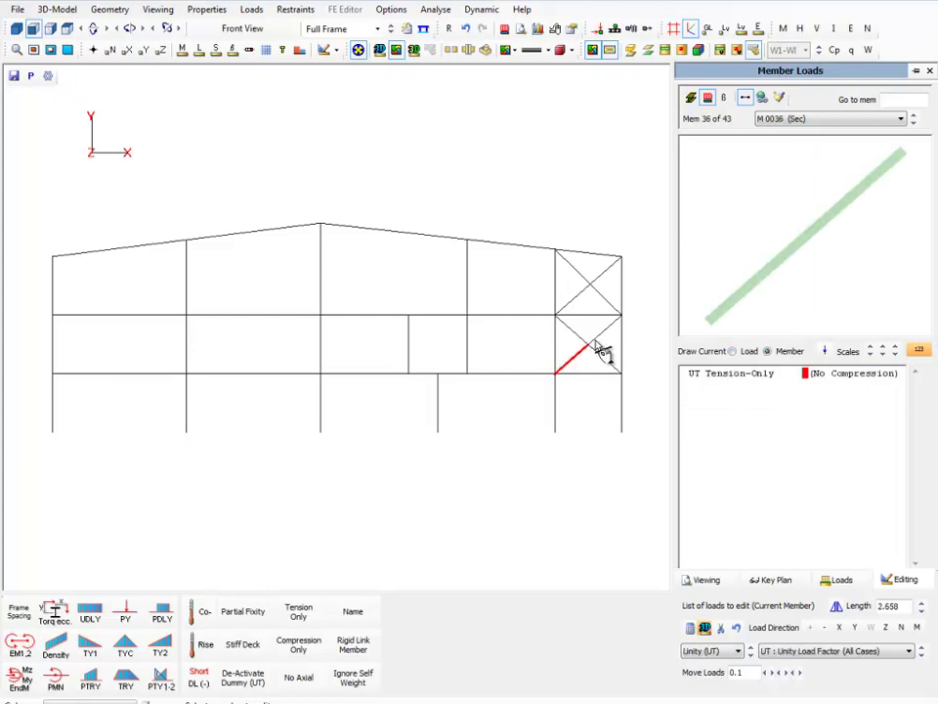
pyautogui.click(586, 346)
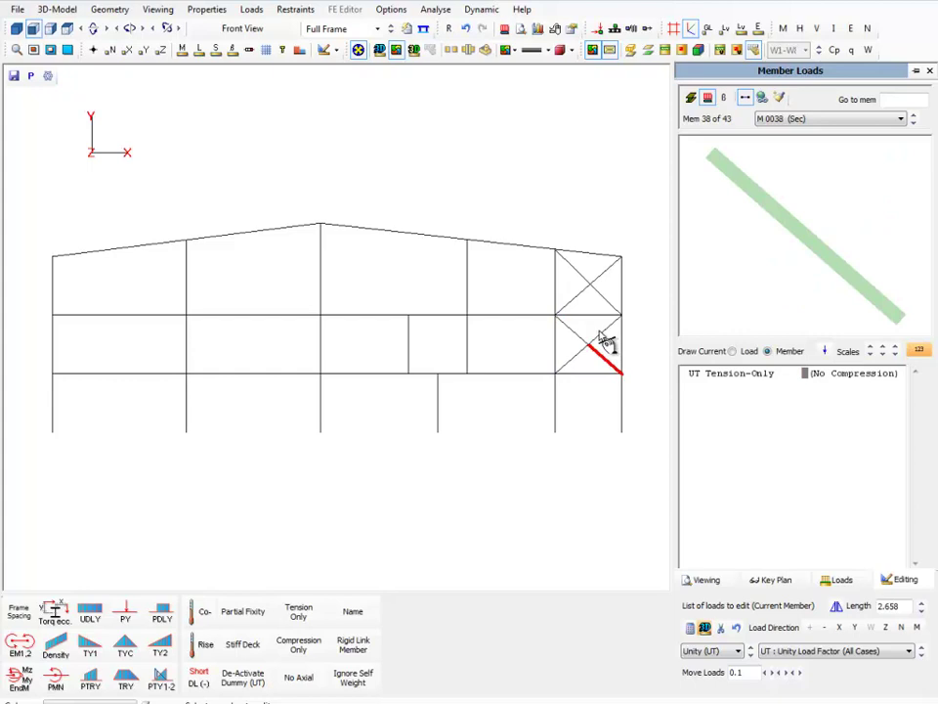
pyautogui.click(603, 330)
pyautogui.click(577, 293)
pyautogui.click(603, 300)
pyautogui.click(574, 298)
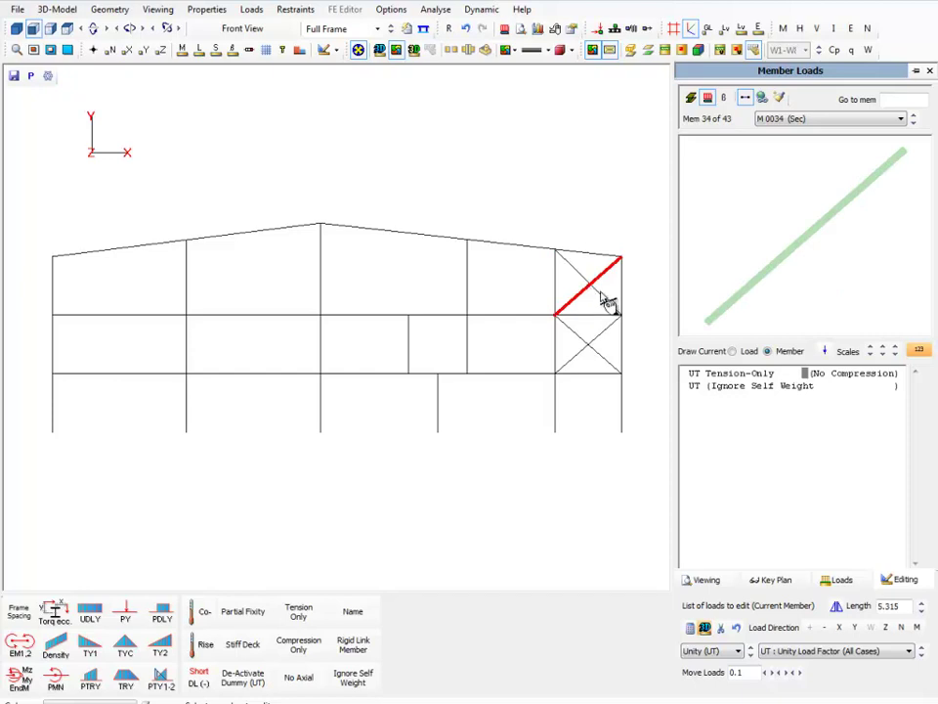
pyautogui.click(609, 305)
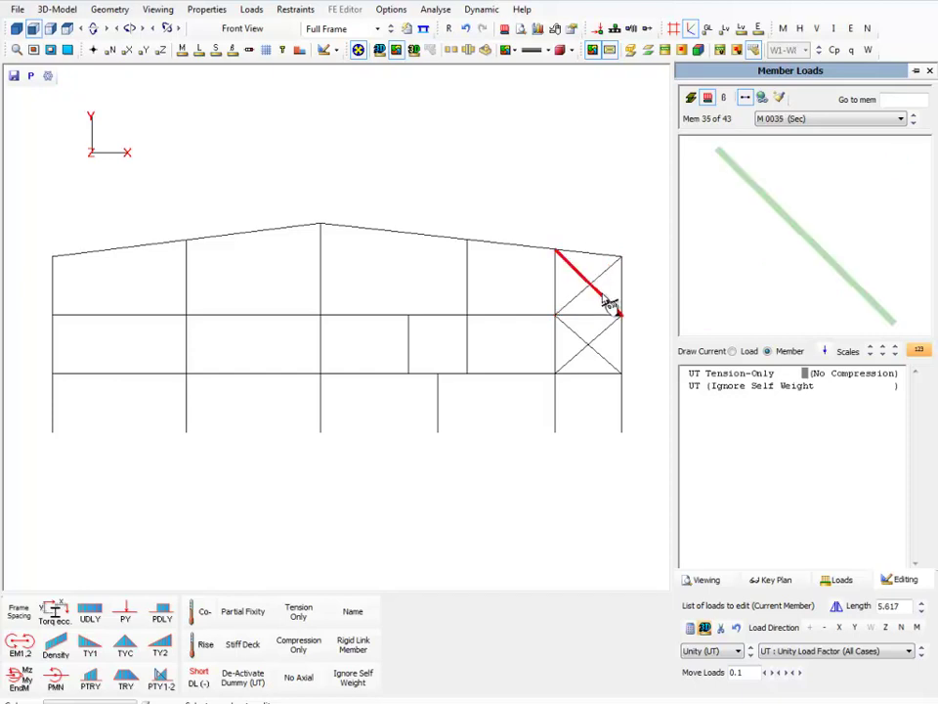
# Examine the special behaviour settings on column M 0039, the upper-storey diagonal braces and the post beneath the roof apex
pyautogui.click(438, 410)
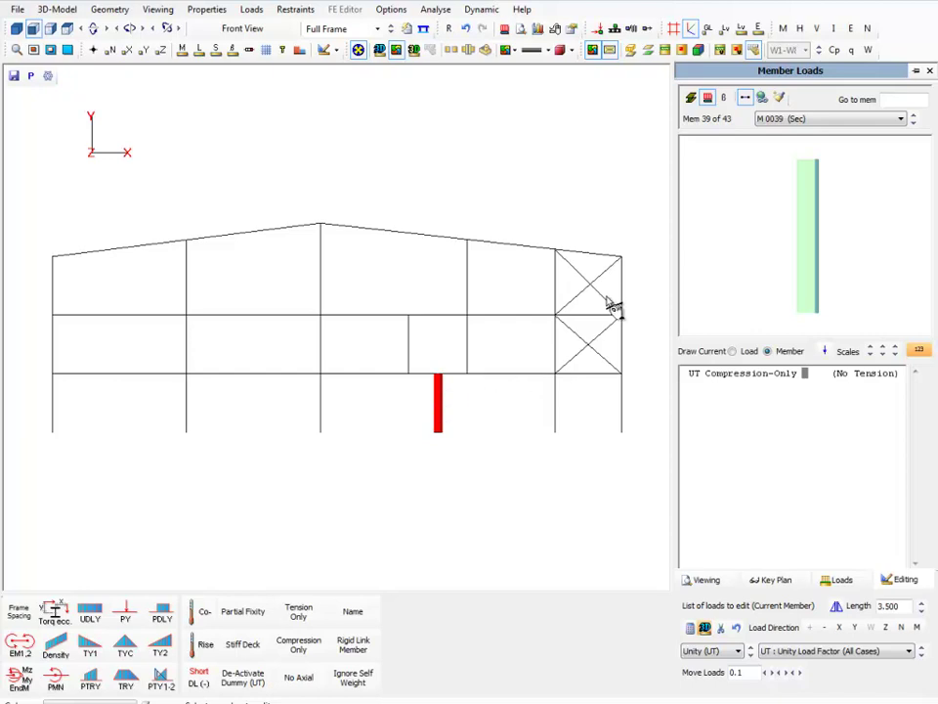
pyautogui.click(577, 297)
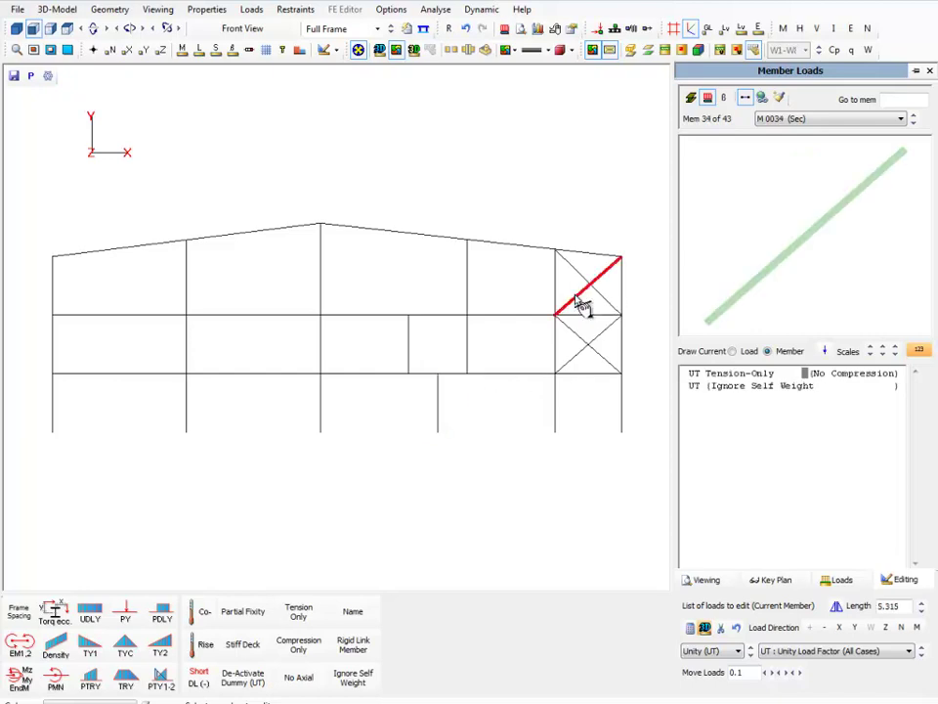
pyautogui.click(437, 415)
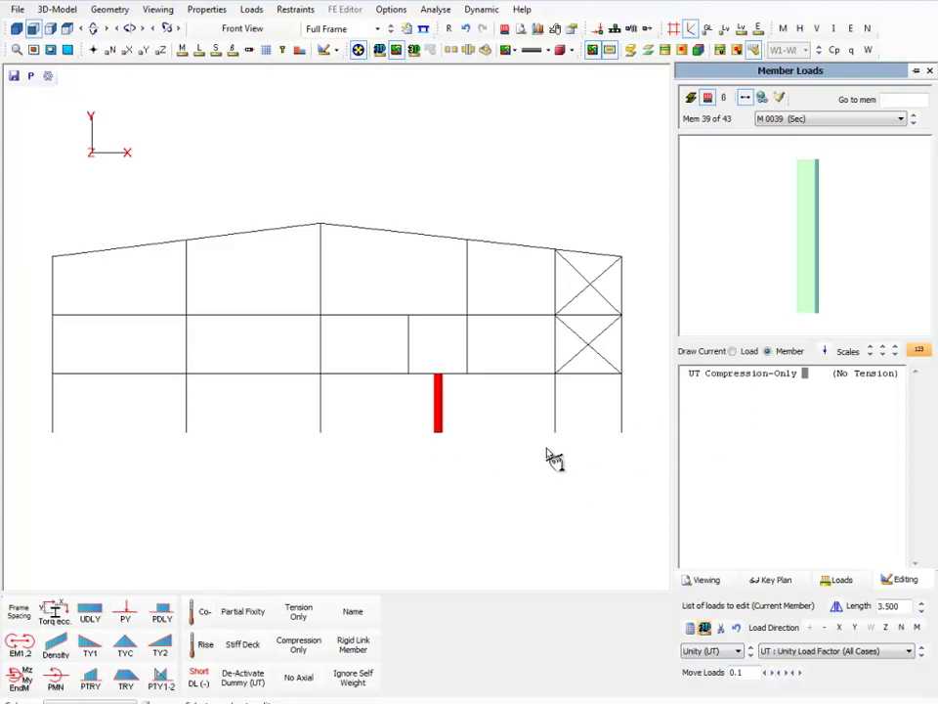
pyautogui.click(319, 271)
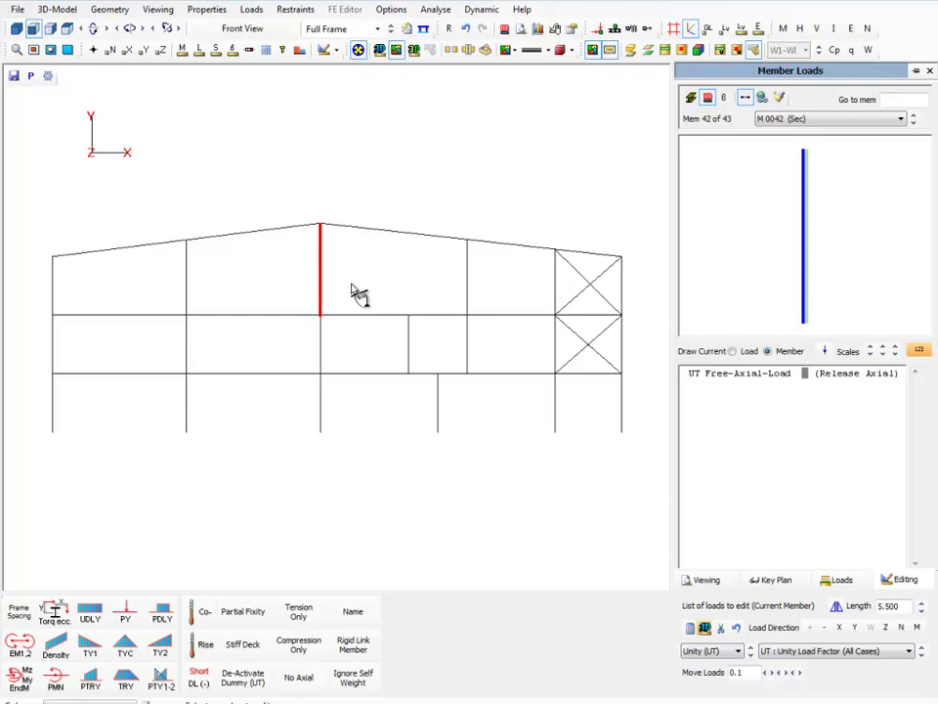
pyautogui.click(579, 297)
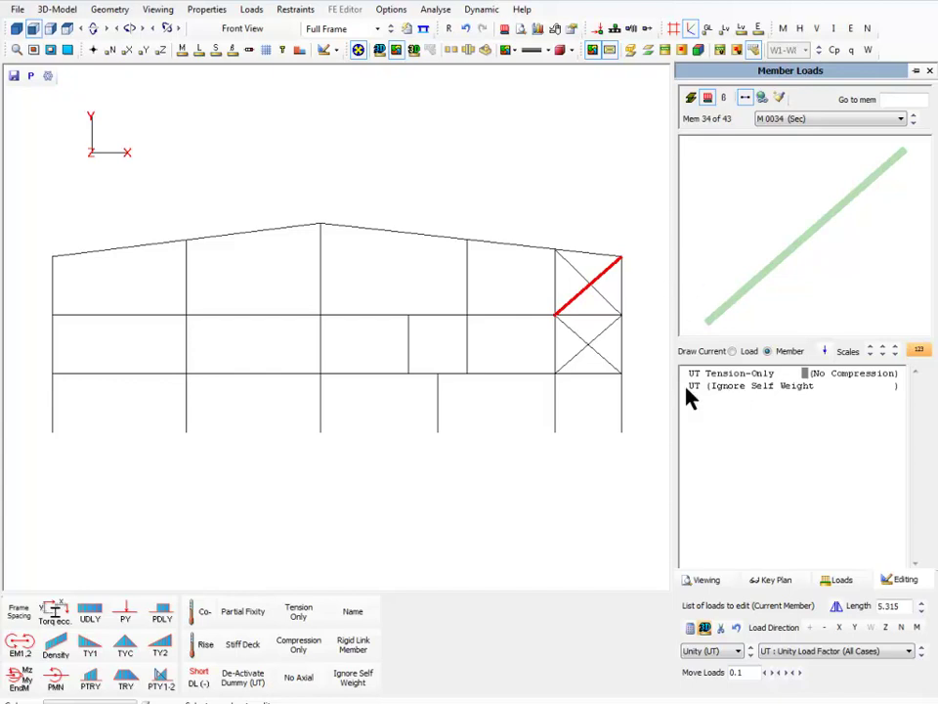
pyautogui.click(611, 306)
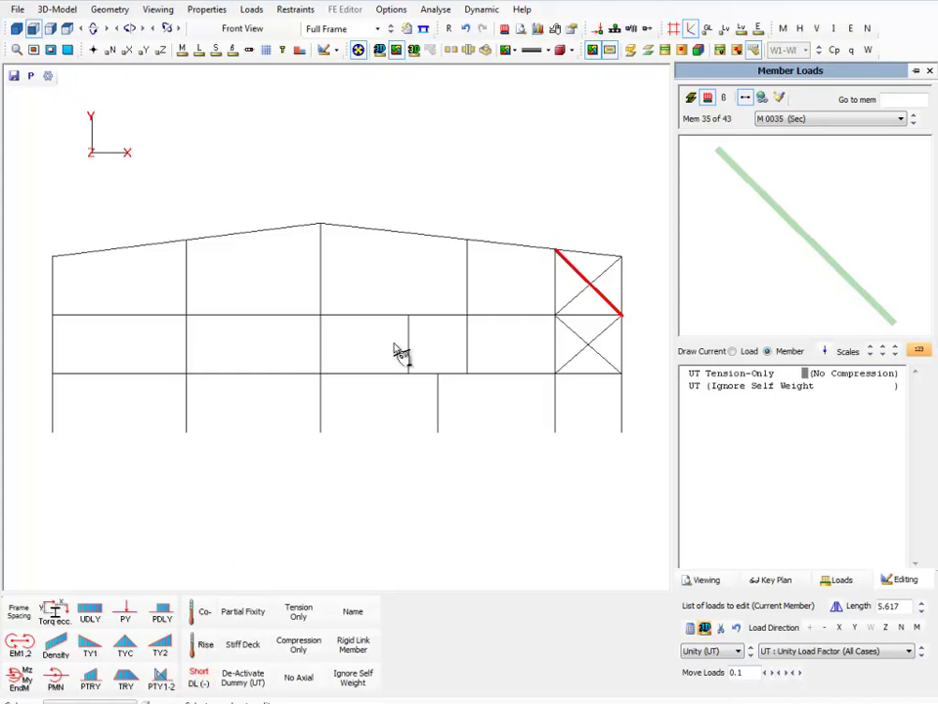
# Examine the member loads on the roof rafters M 0014 to M 0017 and floor beam M 0005
pyautogui.click(389, 234)
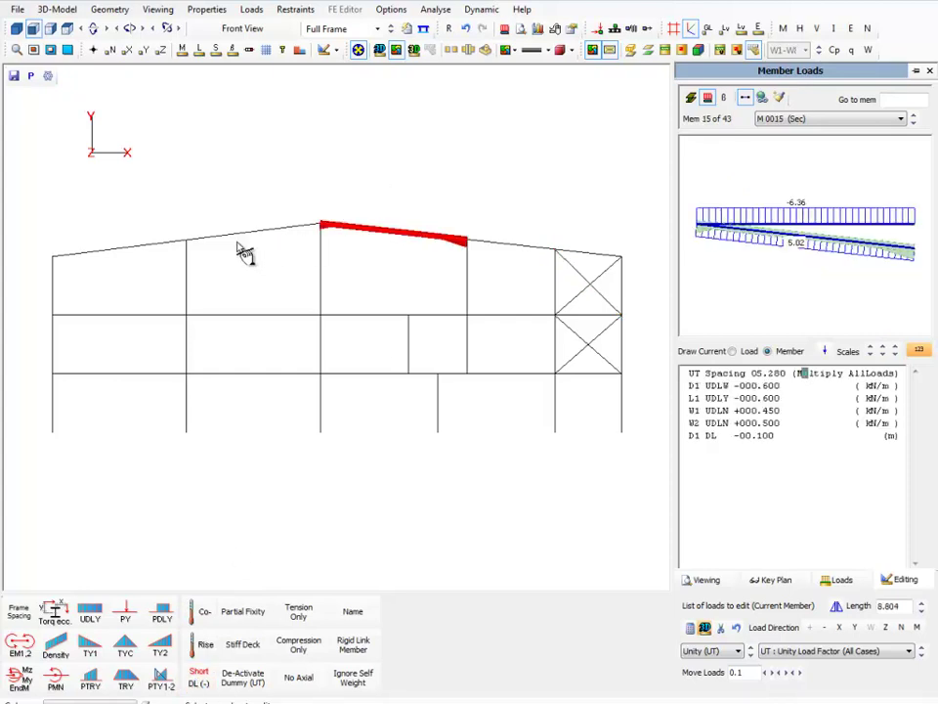
pyautogui.click(240, 243)
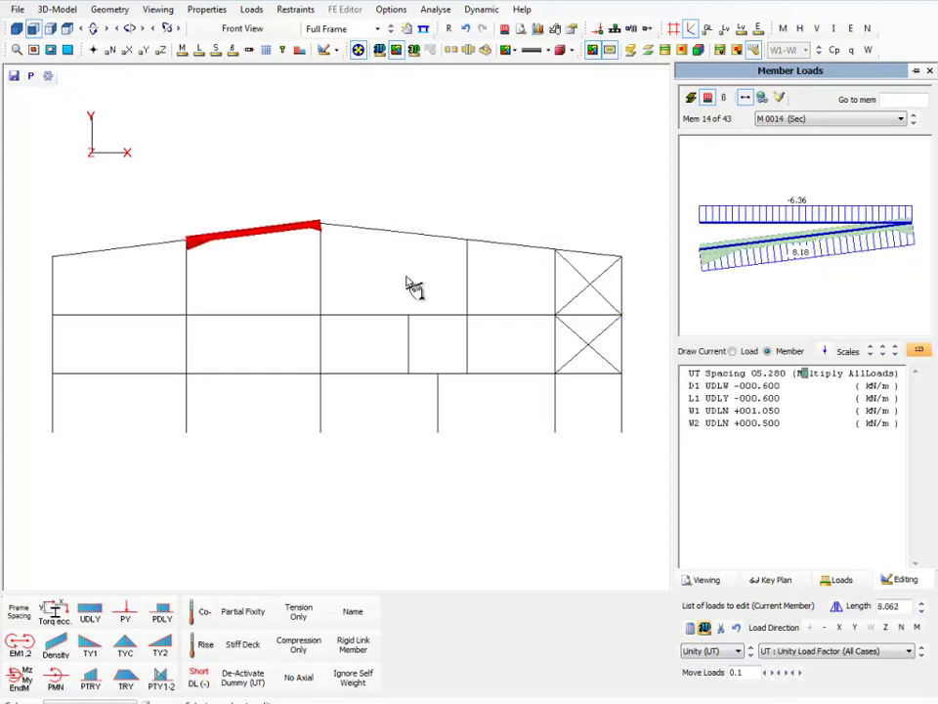
pyautogui.click(495, 250)
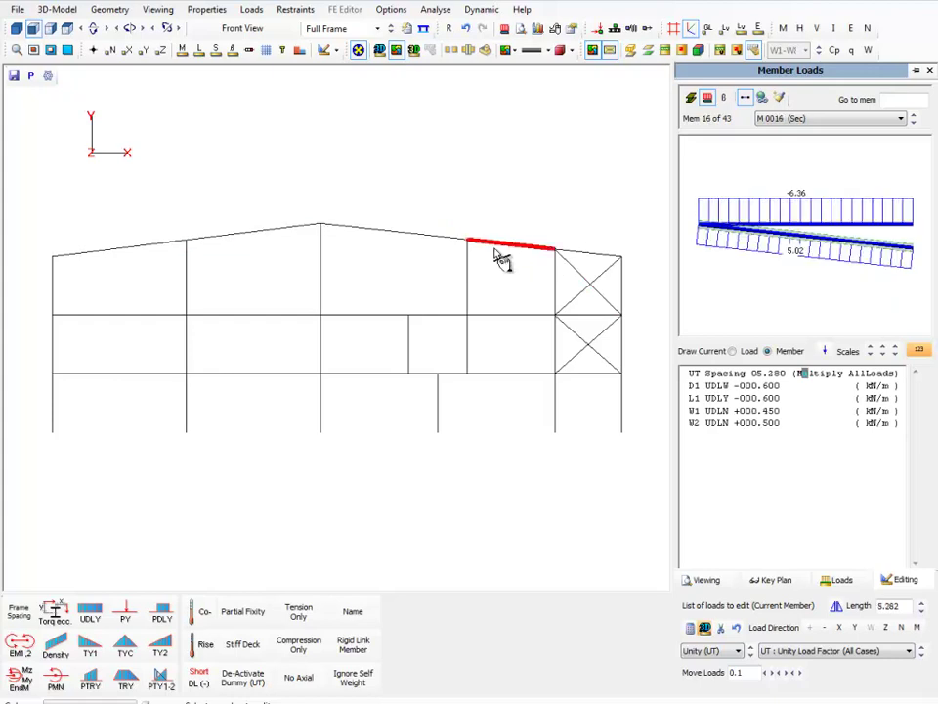
pyautogui.click(507, 315)
pyautogui.click(582, 257)
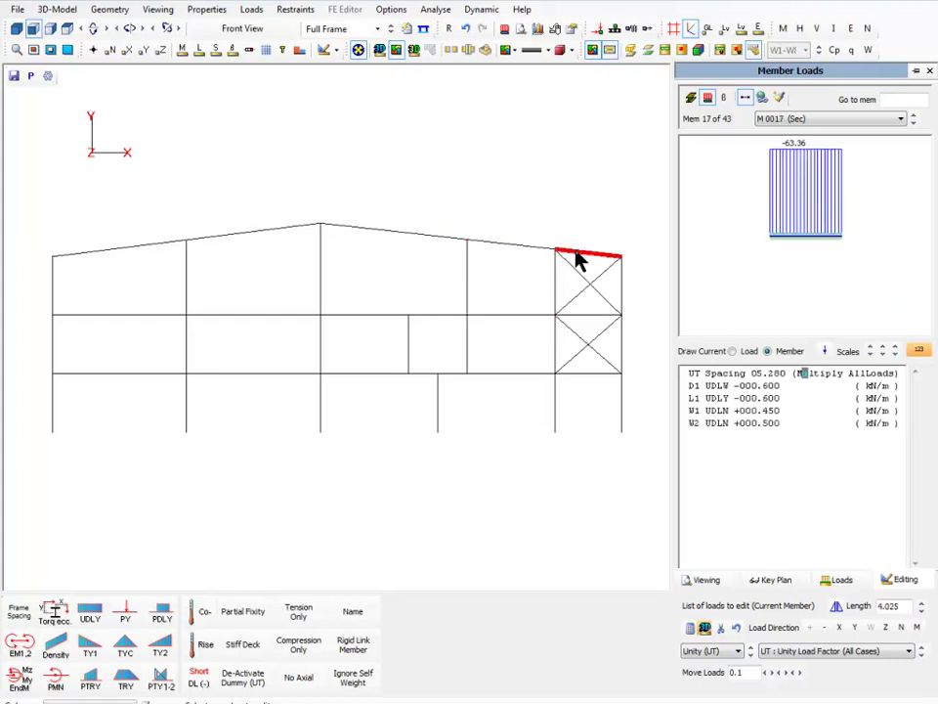
pyautogui.click(496, 375)
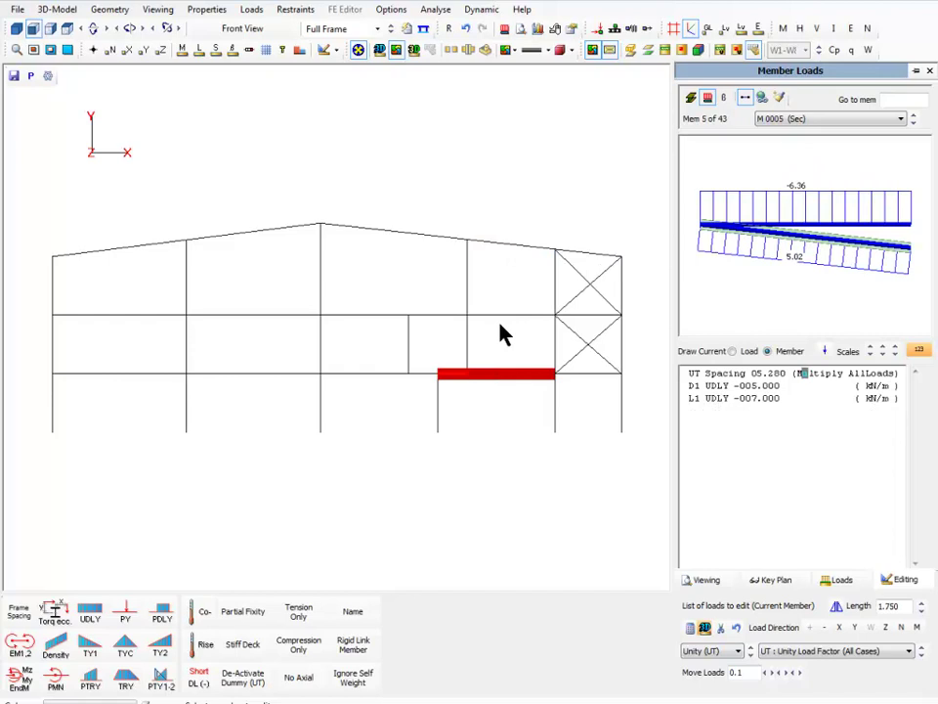
# Add a lack-of-length load DL of -00.100 m to rafter M 0016
pyautogui.click(500, 242)
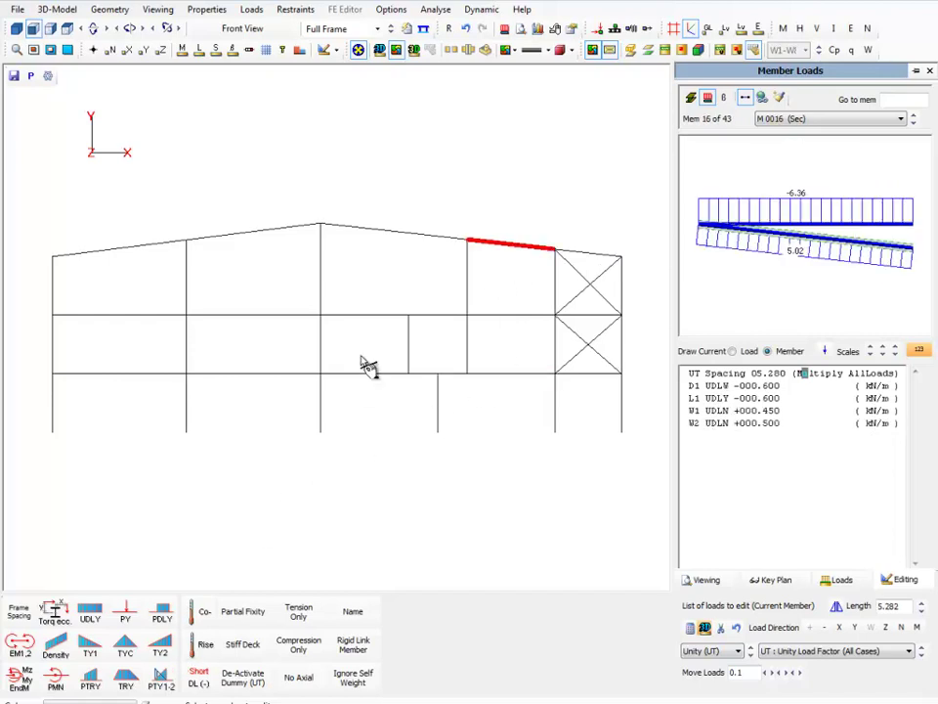
pyautogui.click(198, 677)
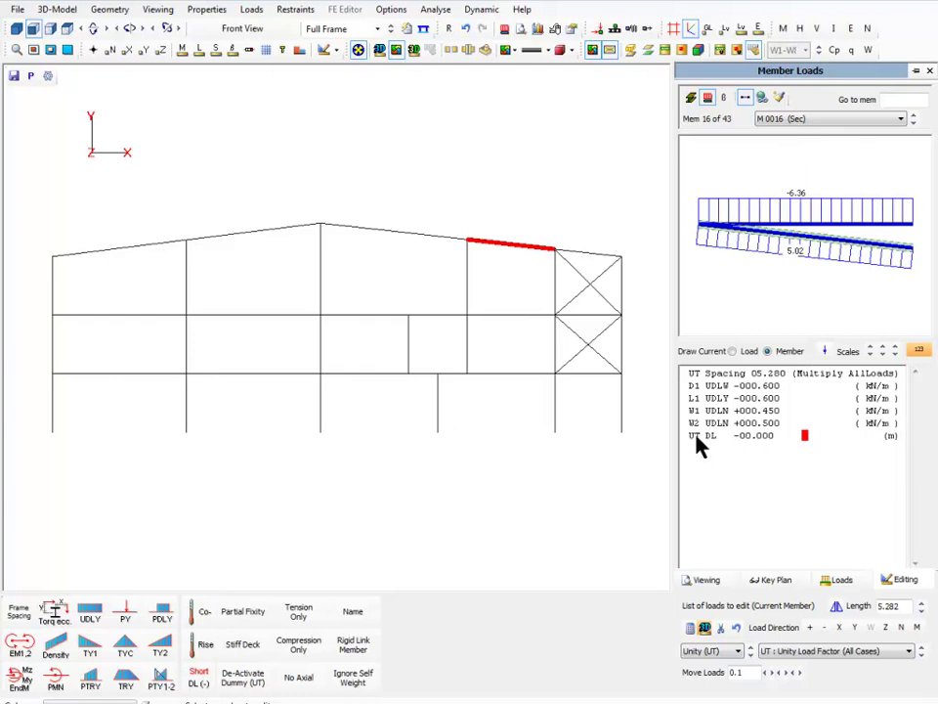
pyautogui.click(758, 436)
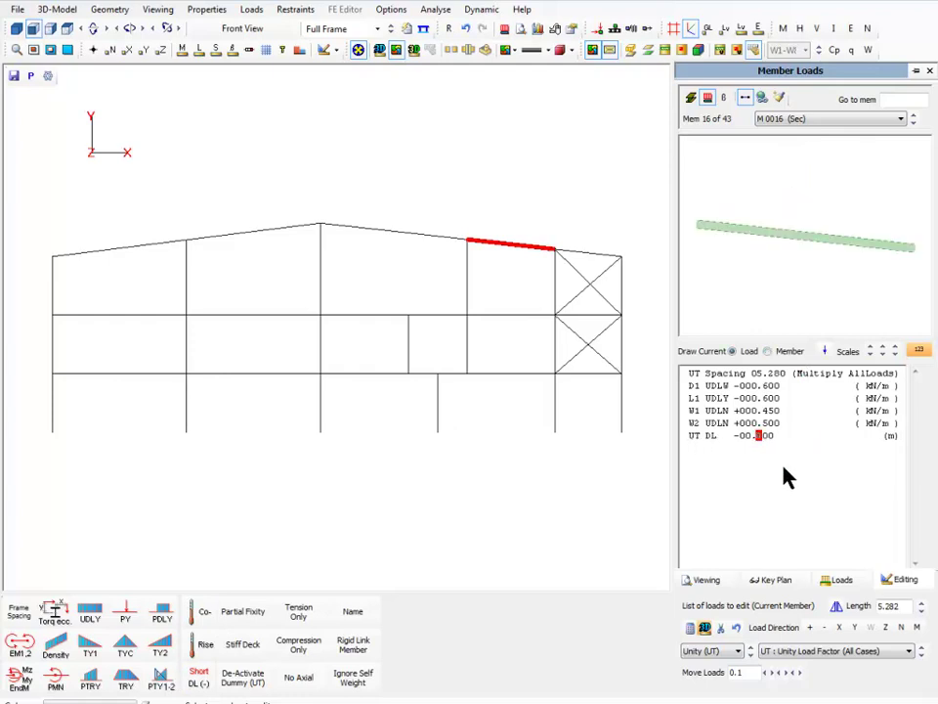
pyautogui.write('1')
# Add a length-change load DL of +00.100 m under load group W2 to rafter M 0013
pyautogui.click(113, 249)
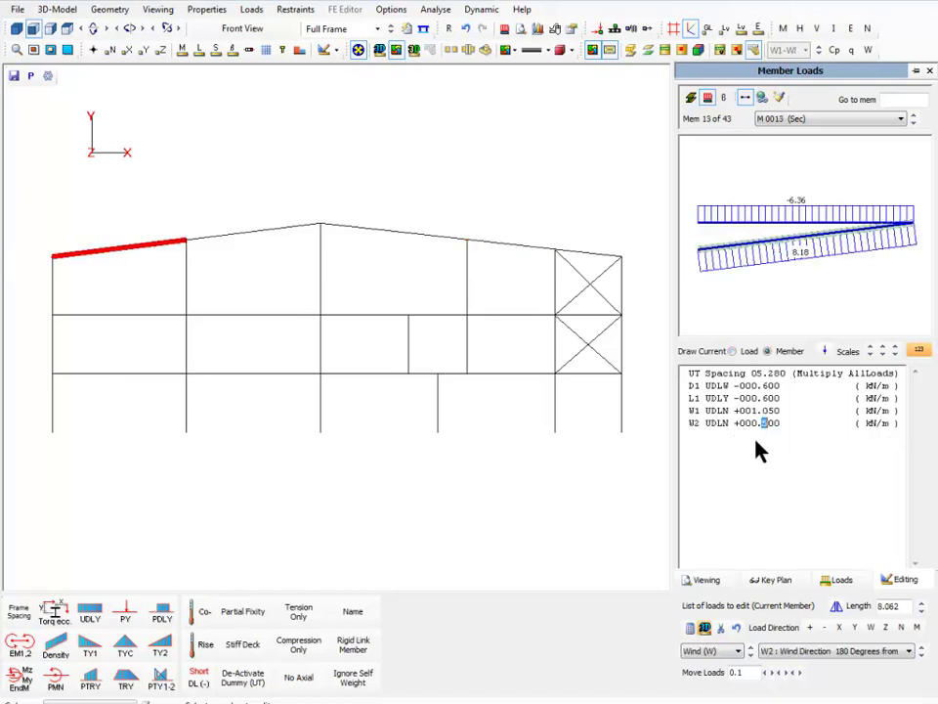
pyautogui.click(198, 678)
pyautogui.click(759, 437)
pyautogui.press('Left')
pyautogui.press('Left')
pyautogui.press('Left')
pyautogui.write('+')
pyautogui.press('Right')
pyautogui.press('Right')
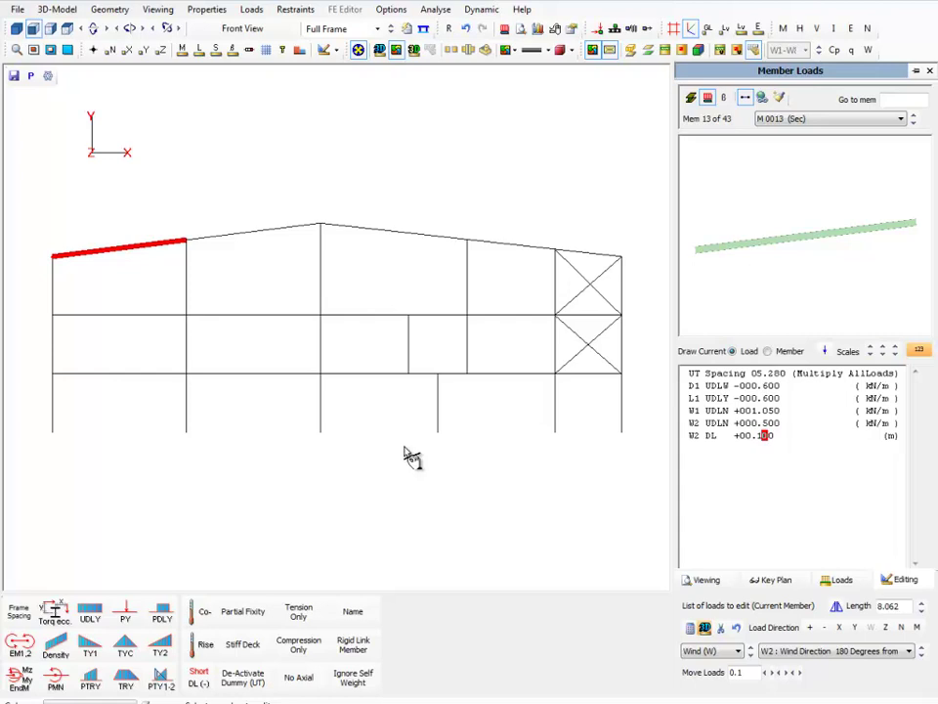
# Add a thermal expansion coefficient Alpha of 12.0E-6 to rafter M 0013 and assign it to load group UT
pyautogui.click(204, 612)
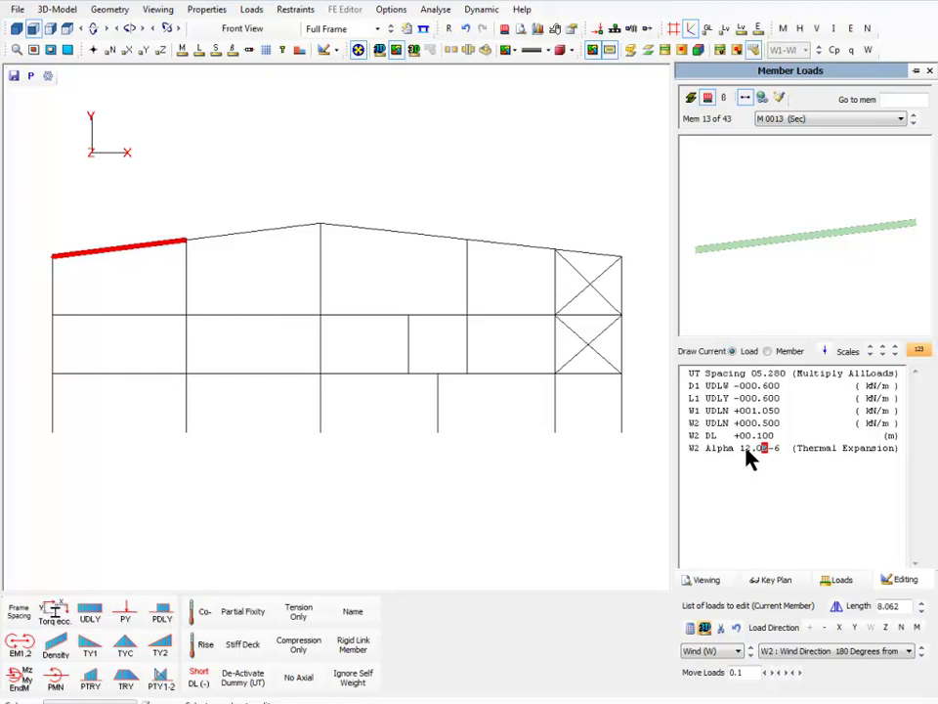
pyautogui.click(690, 448)
pyautogui.write('UT')
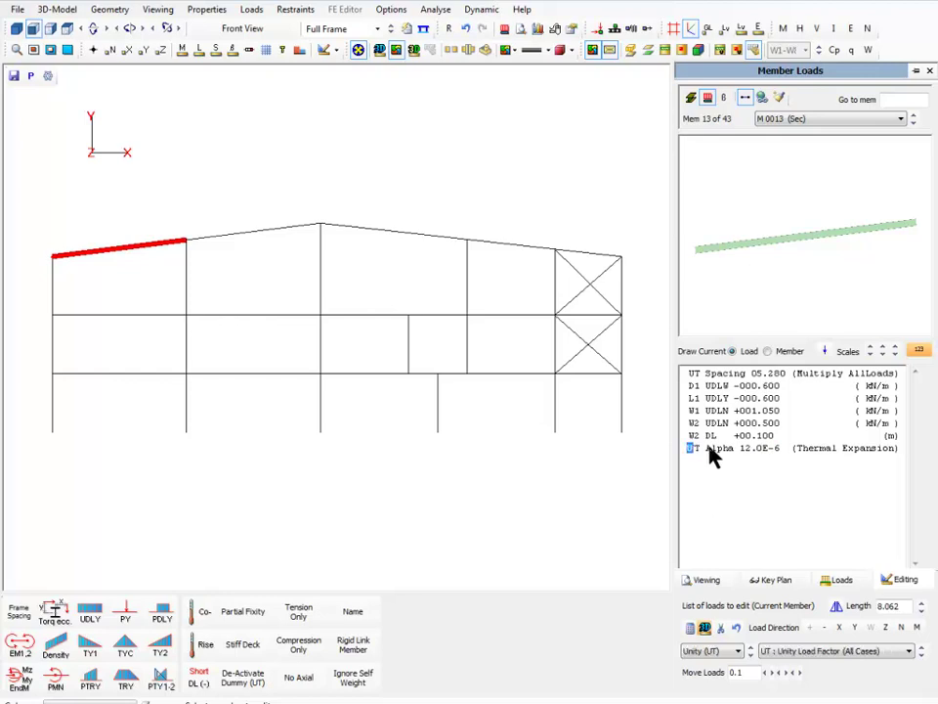
# Add a temperature rise DT of +020.000 degrees C to rafter M 0013 under notional load group N2
pyautogui.click(201, 655)
pyautogui.click(202, 647)
pyautogui.write('N2')
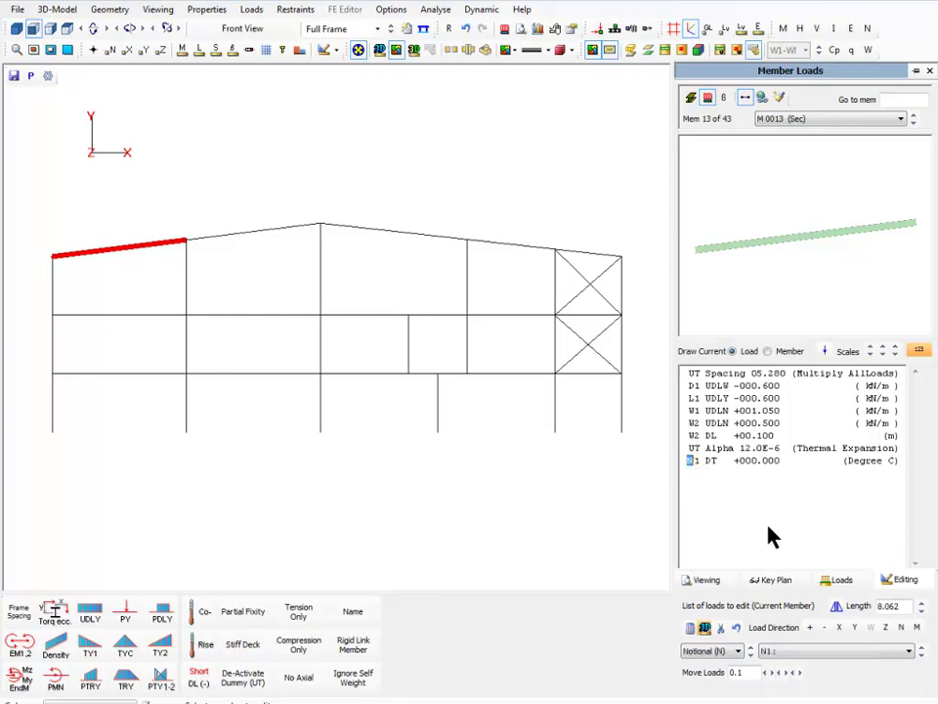
pyautogui.press('Right')
pyautogui.press('Right')
pyautogui.press('Right')
pyautogui.press('Right')
pyautogui.press('Right')
pyautogui.press('Right')
pyautogui.press('Right')
pyautogui.press('Right')
pyautogui.press('Right')
pyautogui.press('Right')
pyautogui.press('Left')
pyautogui.press('Left')
pyautogui.write('2')
# Enable automatic live load reduction for column and foundation design, with reduction to total load switched off, and close the global data
pyautogui.click(259, 13)
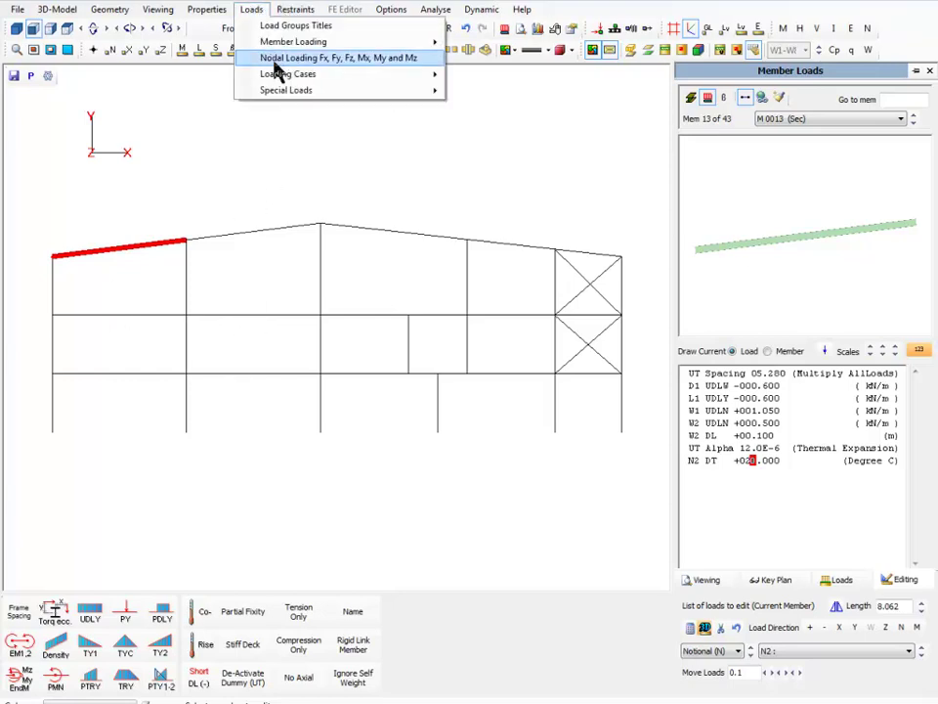
pyautogui.moveTo(295, 98)
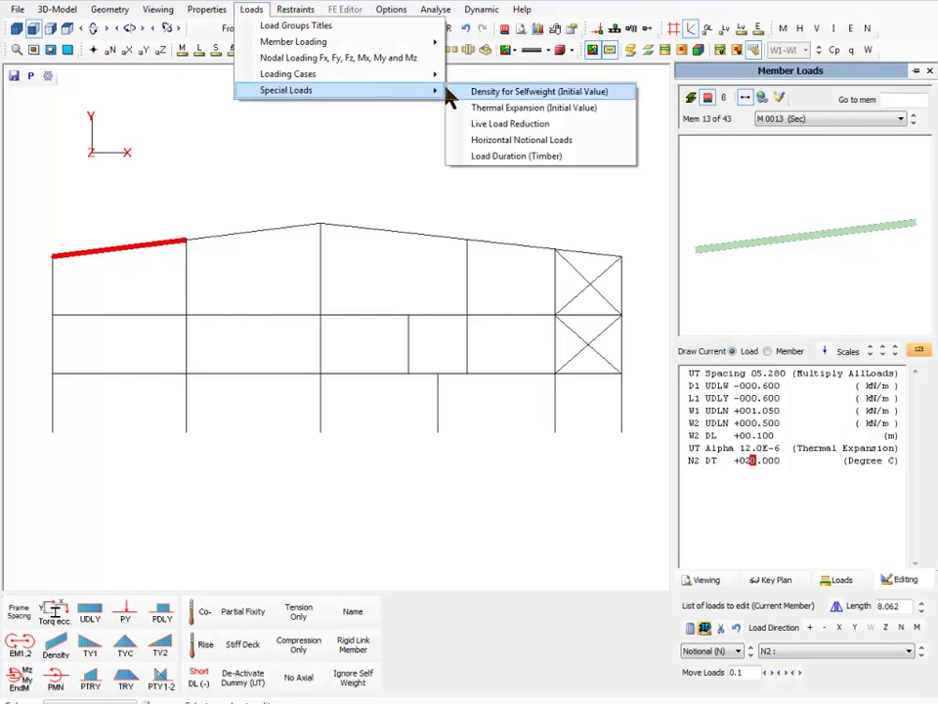
pyautogui.click(525, 125)
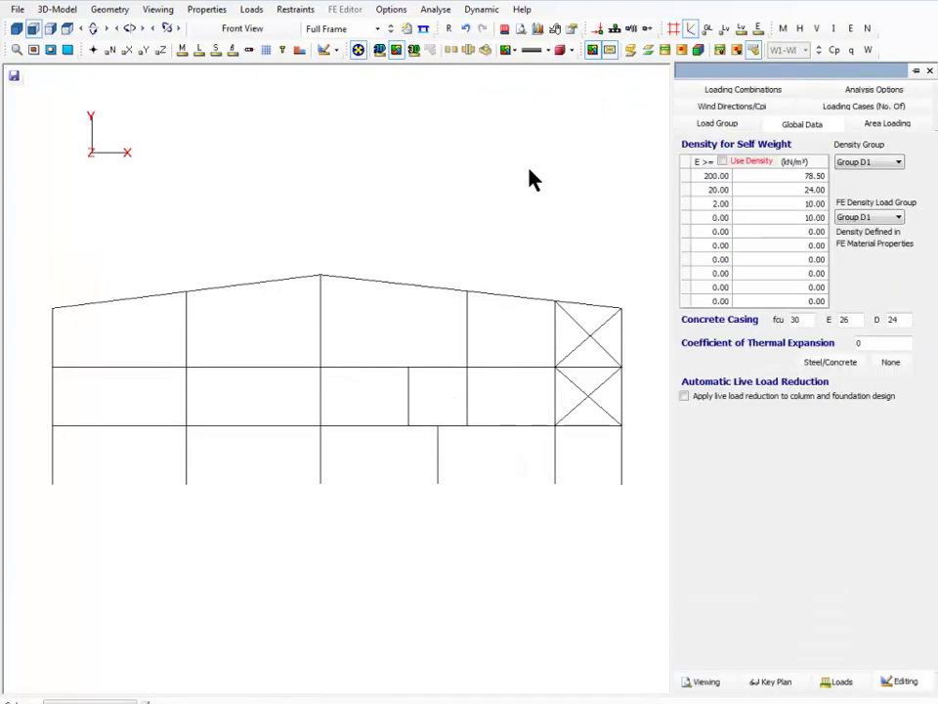
pyautogui.click(684, 395)
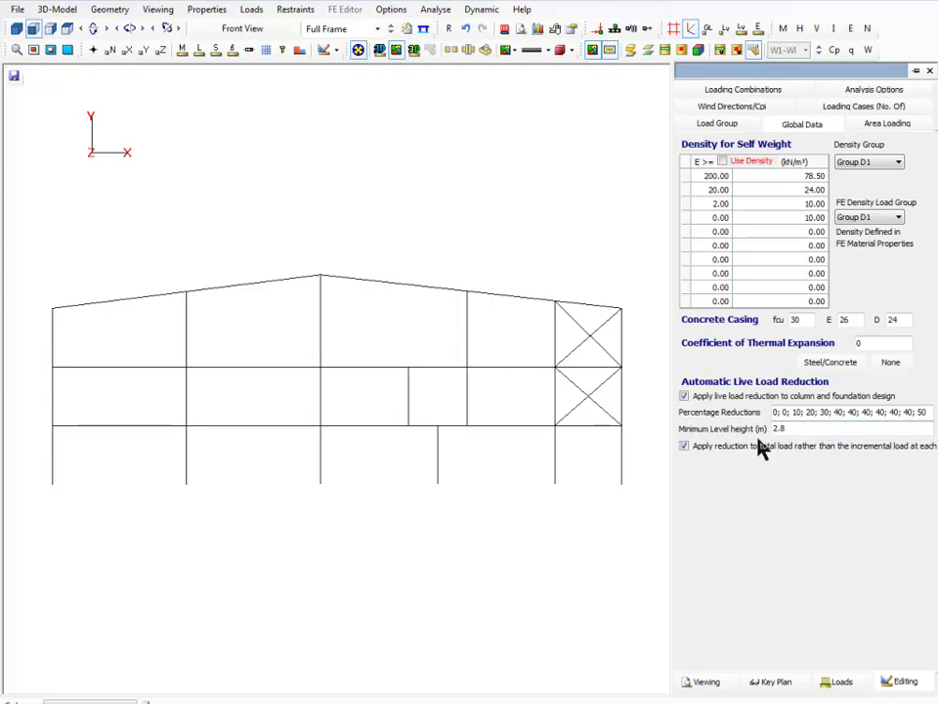
pyautogui.click(685, 446)
pyautogui.click(685, 447)
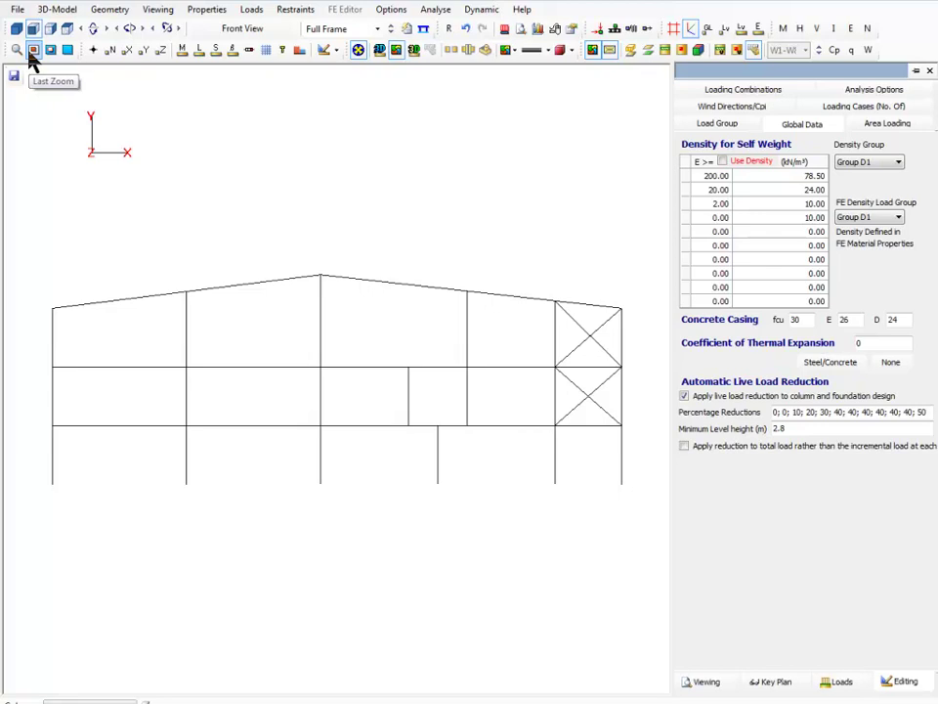
pyautogui.click(929, 70)
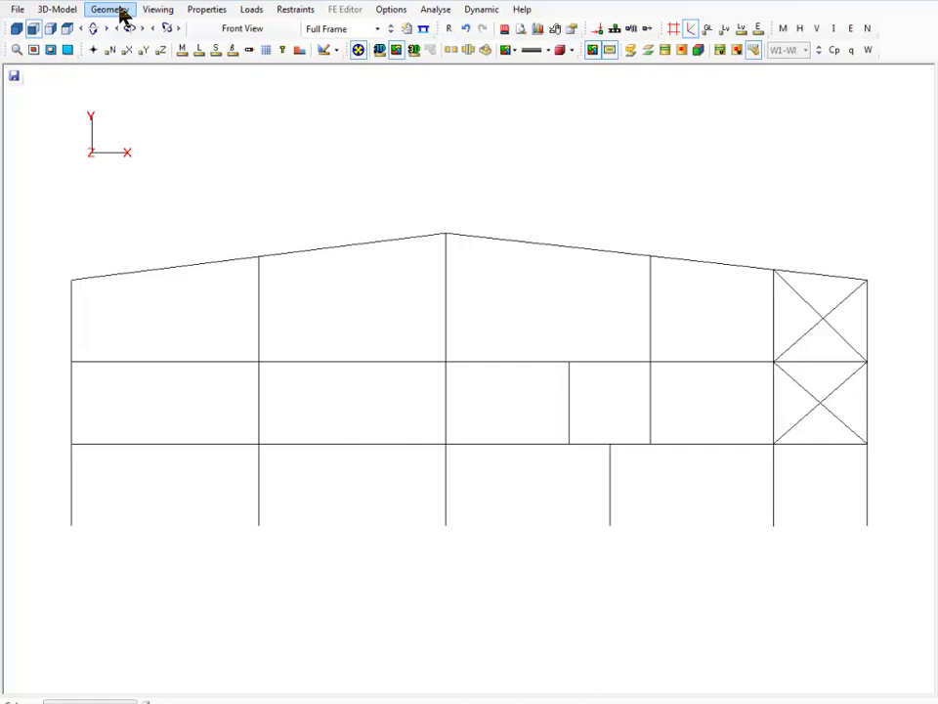
# Display the frame's section profiles and check the member numbers, turning the numbers off again
pyautogui.click(379, 50)
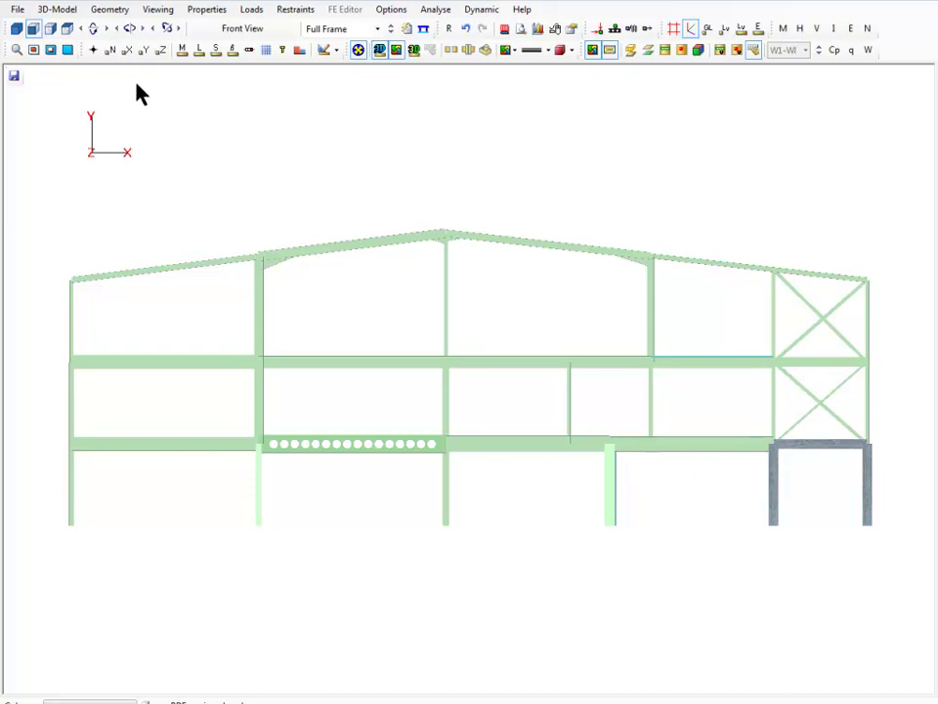
pyautogui.click(182, 49)
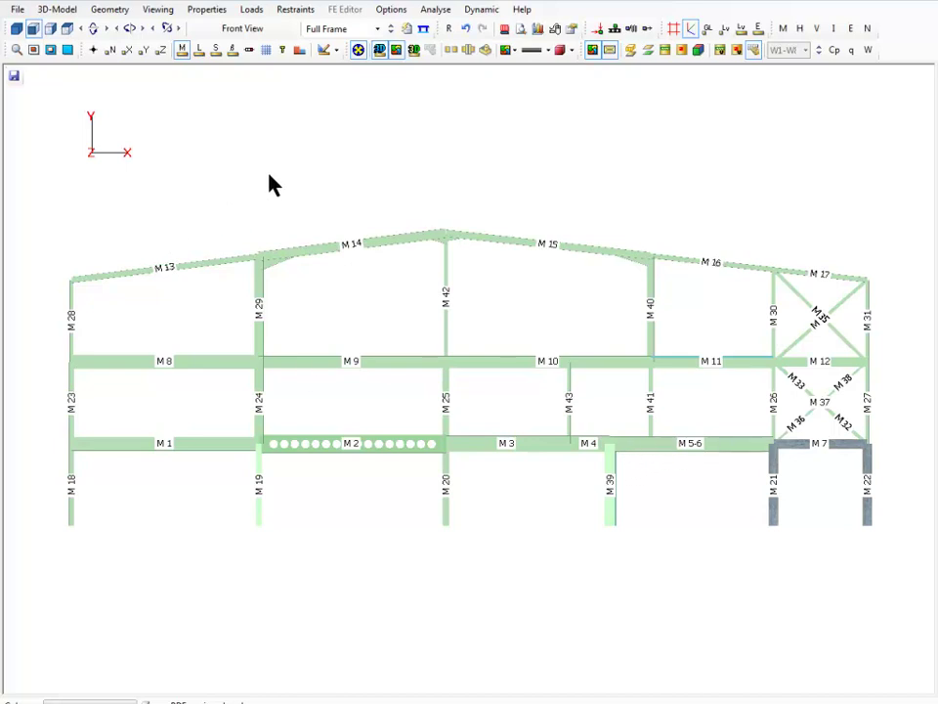
pyautogui.click(183, 51)
# Open the super member definitions and return the frame to a line display
pyautogui.click(108, 12)
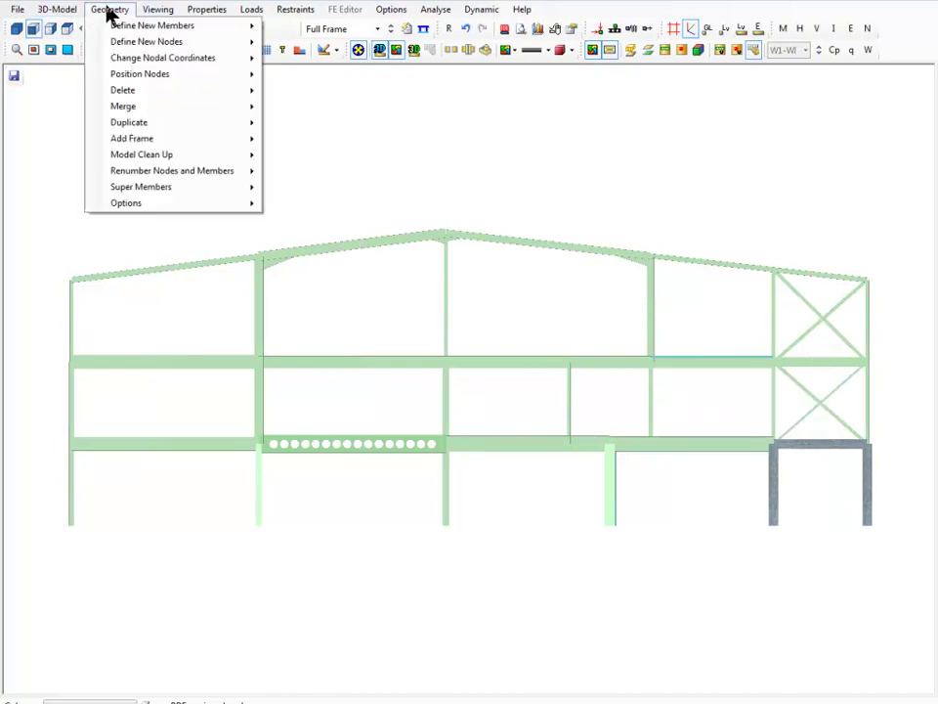
pyautogui.moveTo(167, 188)
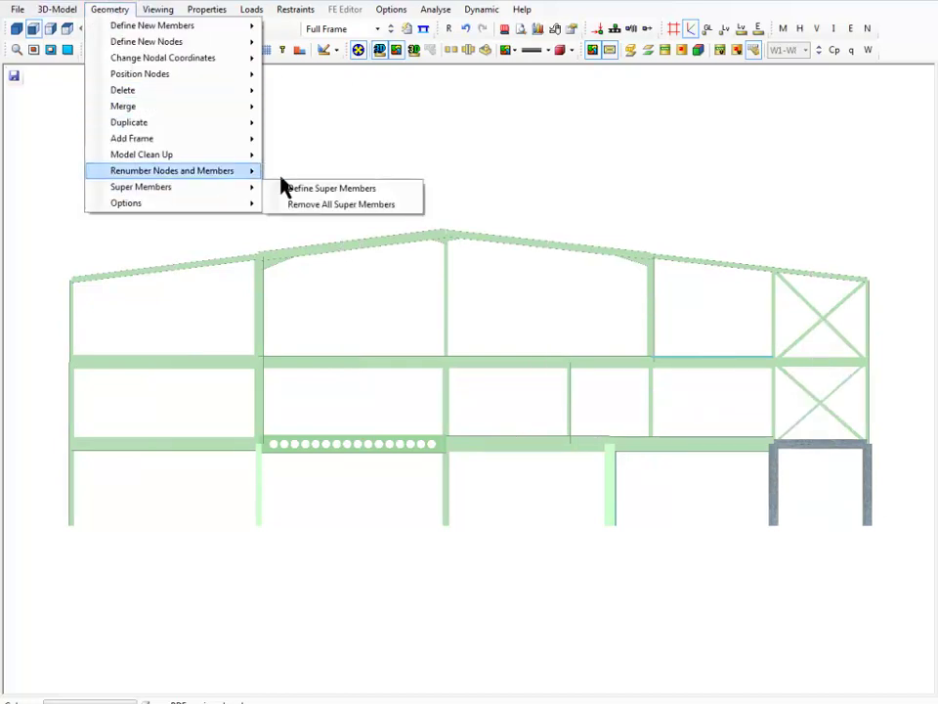
pyautogui.click(331, 189)
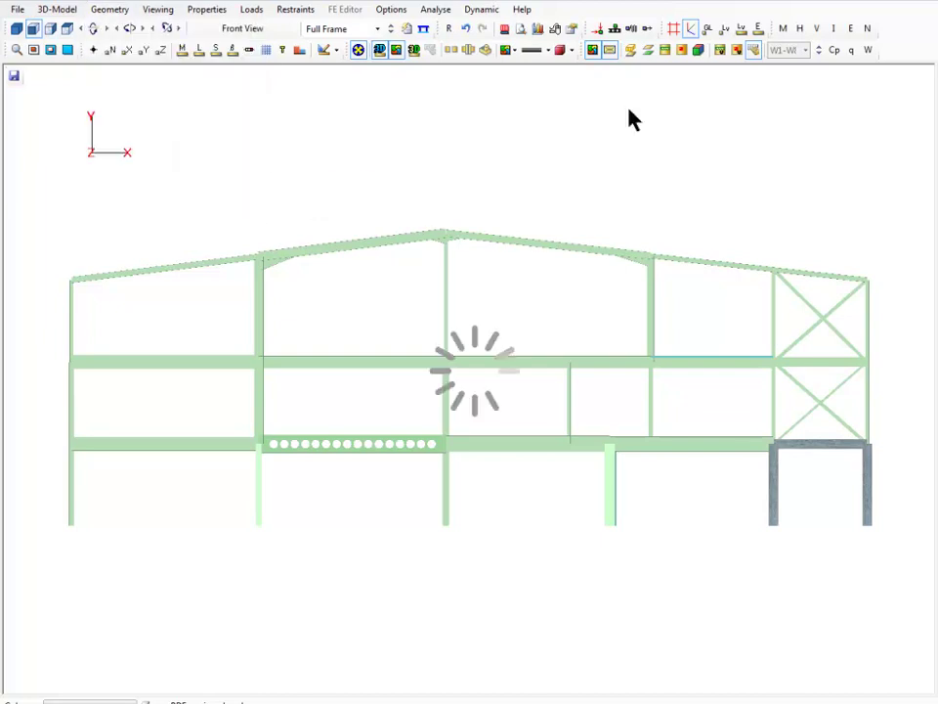
pyautogui.click(381, 51)
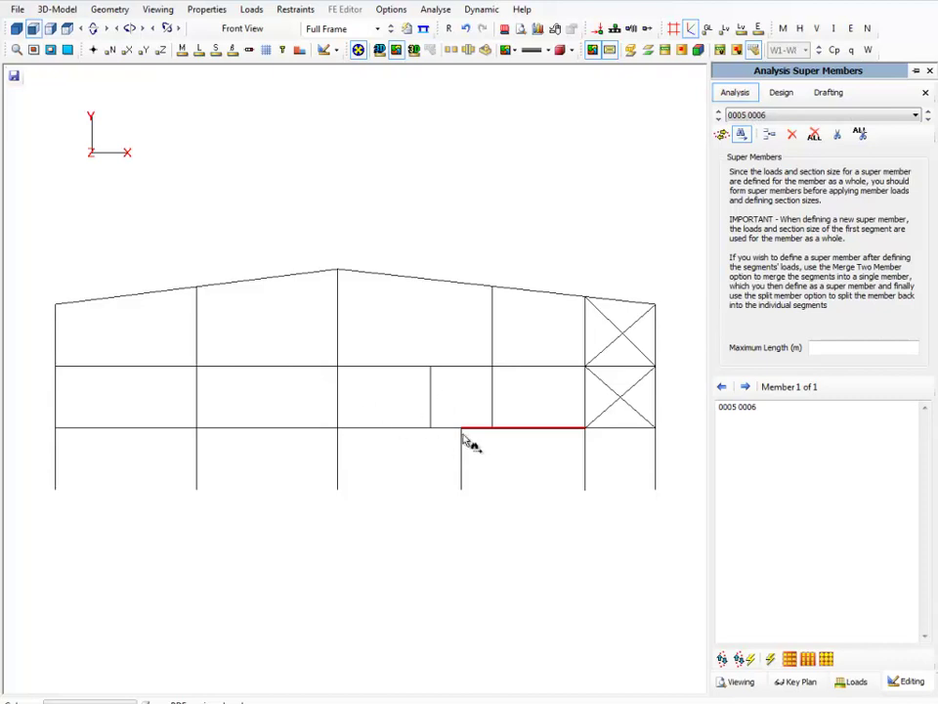
# Remove segment 0005 from the analysis super member 0005 0006 and add it back
pyautogui.click(721, 136)
pyautogui.click(471, 432)
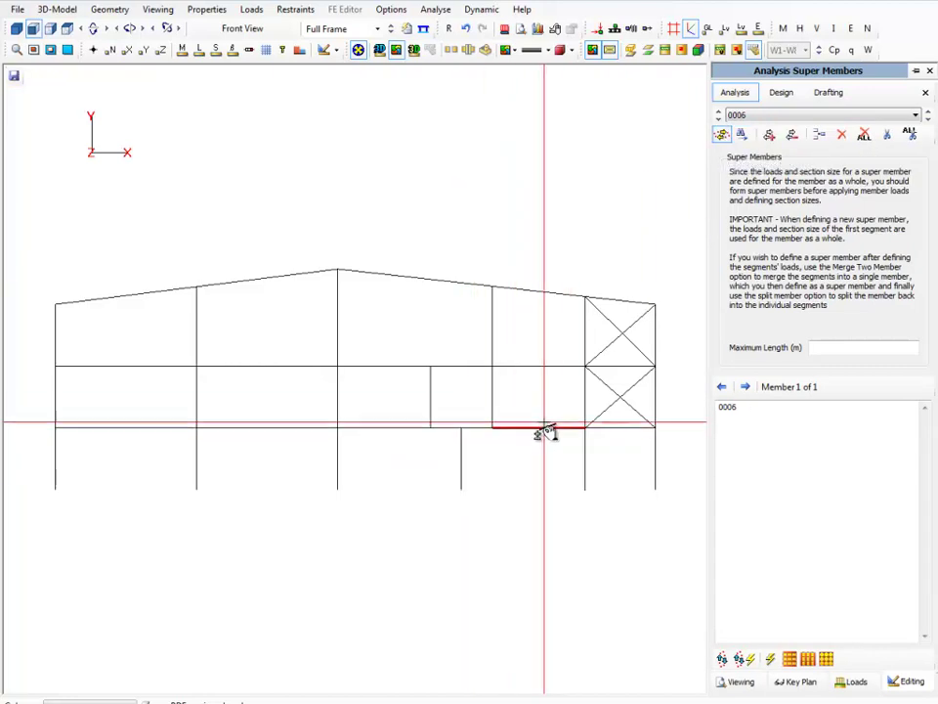
pyautogui.click(492, 435)
pyautogui.click(486, 433)
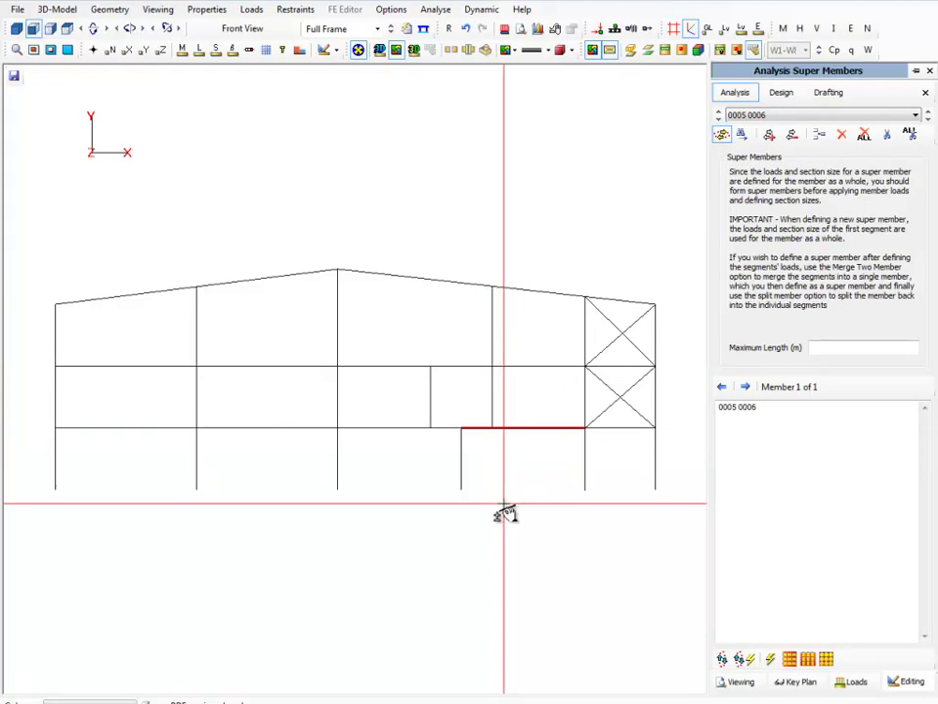
# Switch to design super members and try extending super member 0026 0030 with the ground-storey column below it
pyautogui.click(781, 93)
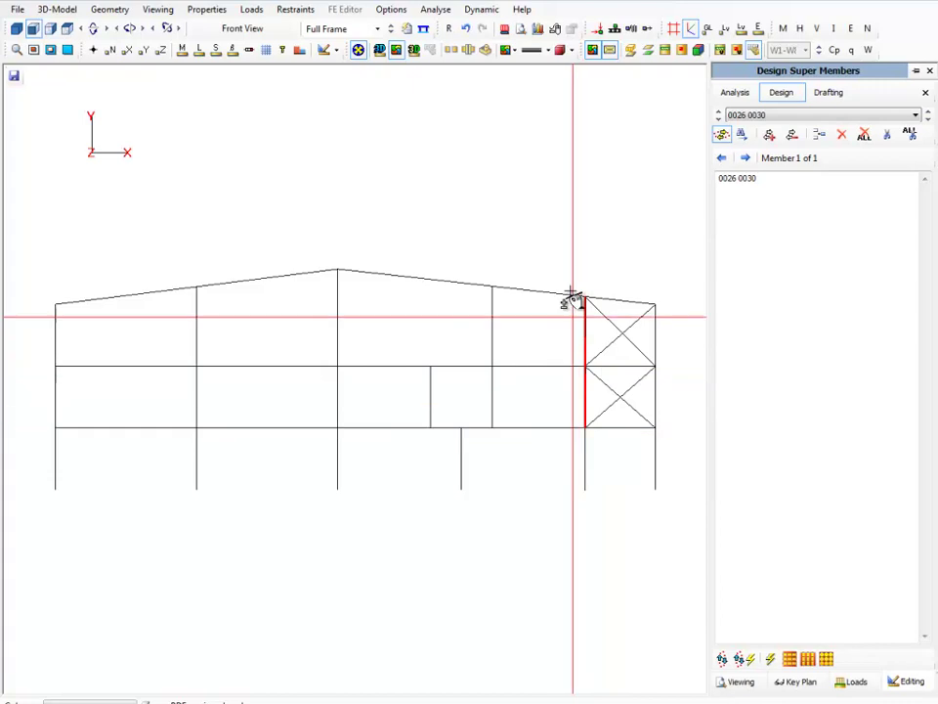
pyautogui.keyDown('ctrl'); pyautogui.click(587, 440); pyautogui.keyUp('ctrl')
pyautogui.keyDown('ctrl'); pyautogui.click(586, 465); pyautogui.keyUp('ctrl')
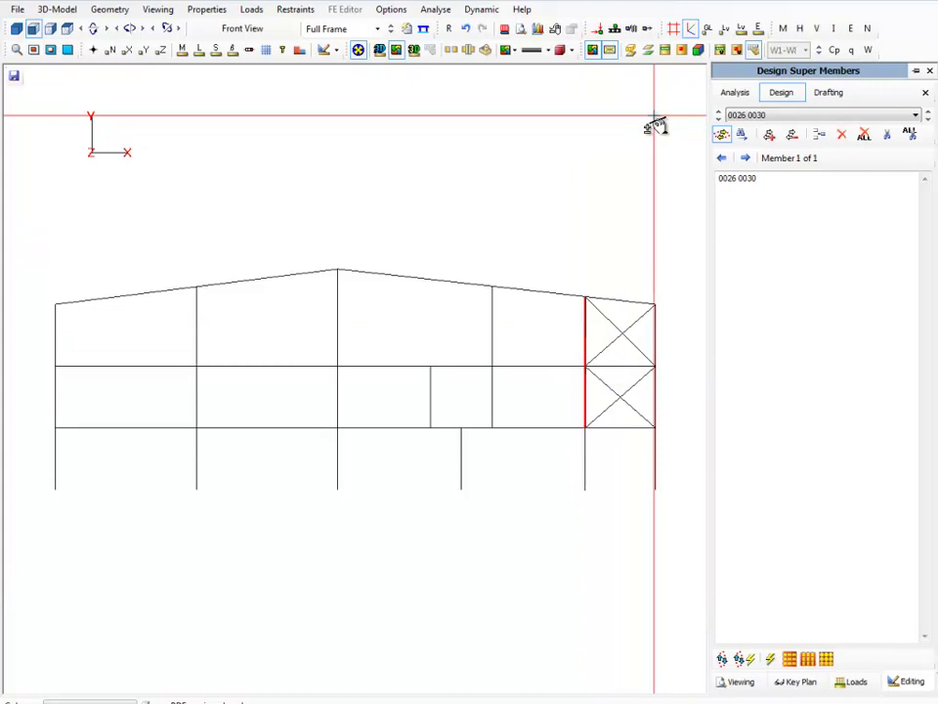
# Switch to drafting super members, take the middle-storey segment out of 0027 0031, and delete all existing drafting super members
pyautogui.click(827, 95)
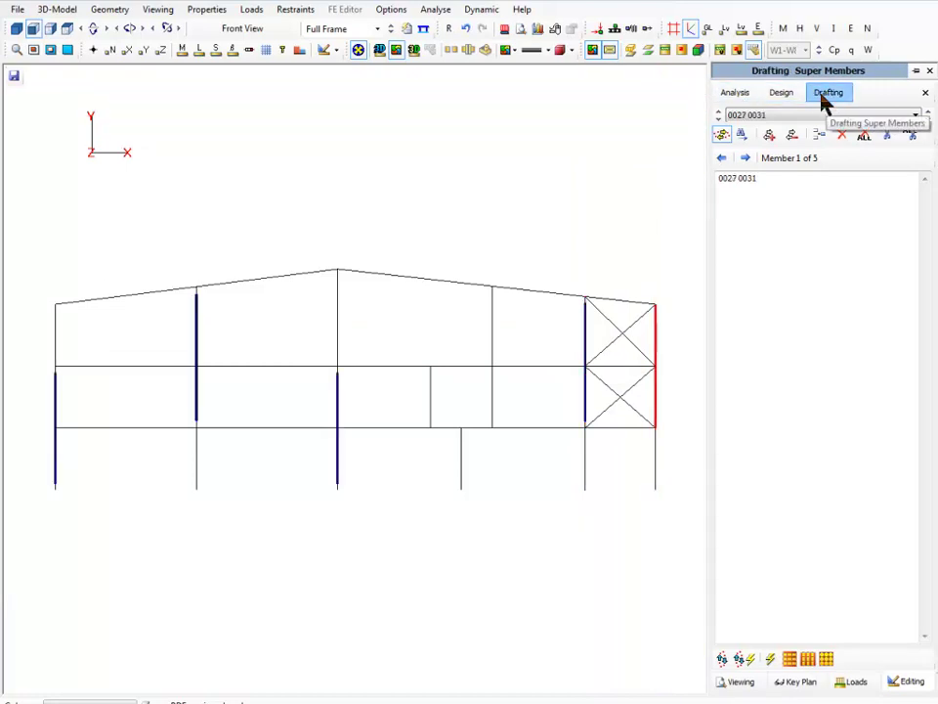
pyautogui.click(656, 339)
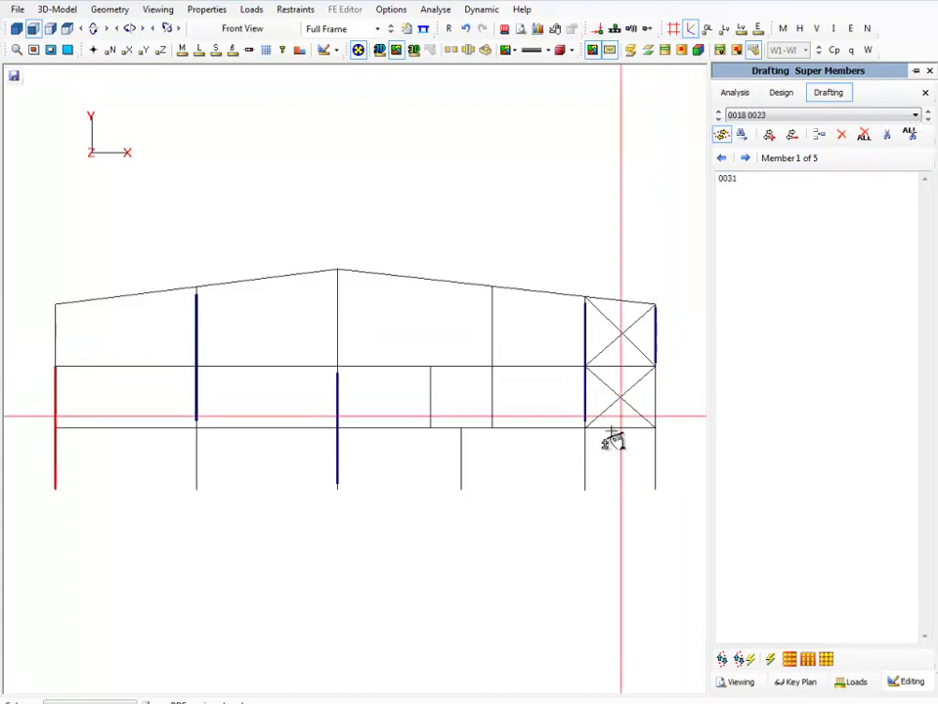
pyautogui.click(656, 326)
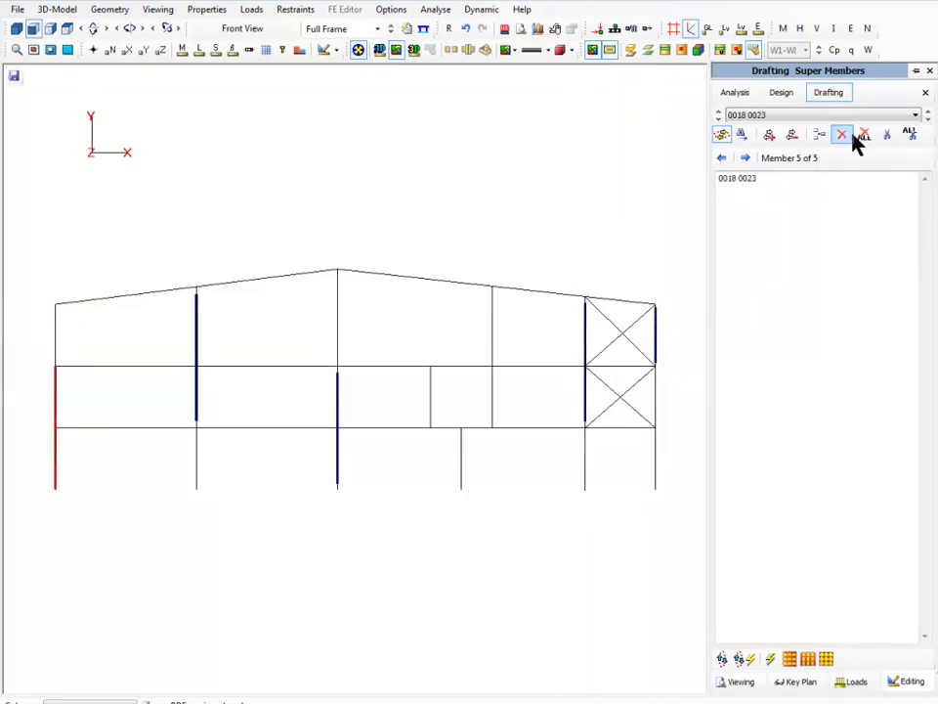
pyautogui.click(890, 140)
pyautogui.click(889, 140)
pyautogui.click(889, 140)
pyautogui.click(890, 140)
pyautogui.click(889, 140)
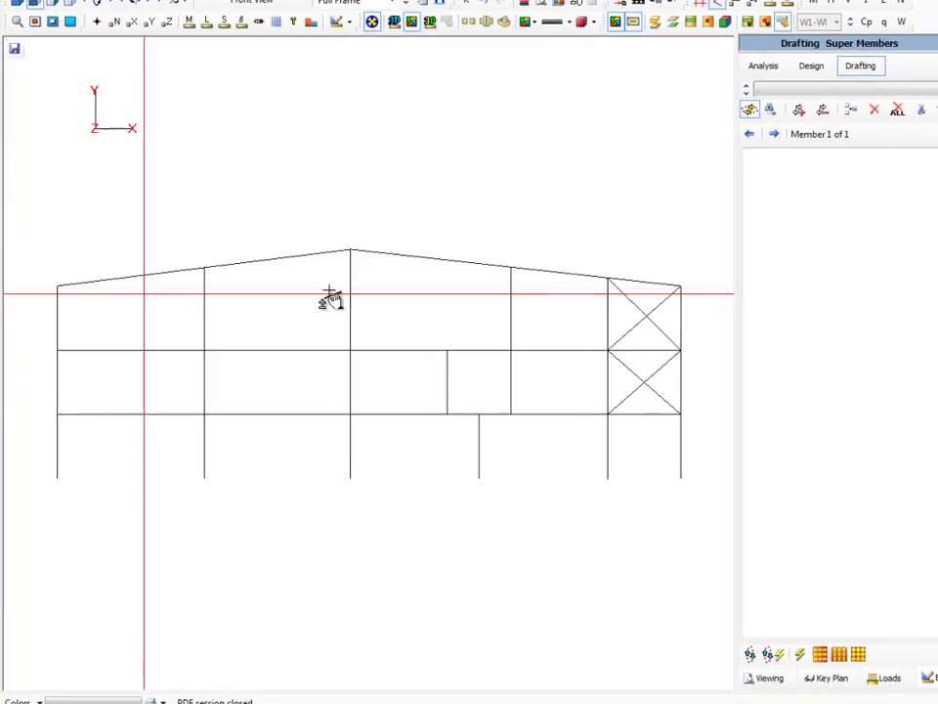
pyautogui.click(865, 27)
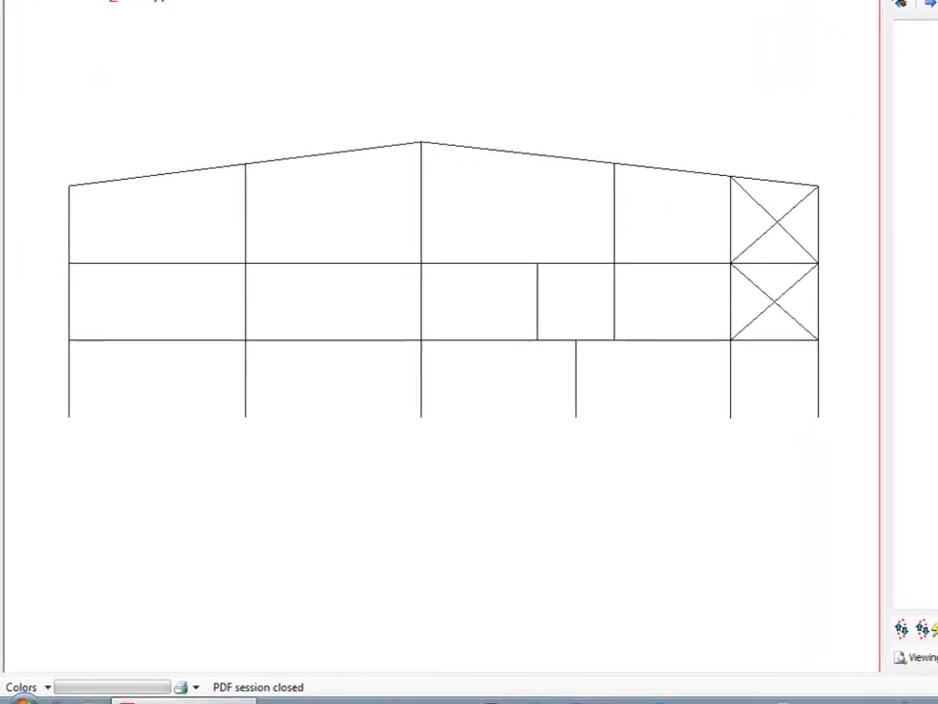
# Define drafting super members along the left column's lower two storeys, the second column's upper two and the ridge column's lower two
pyautogui.click(72, 310)
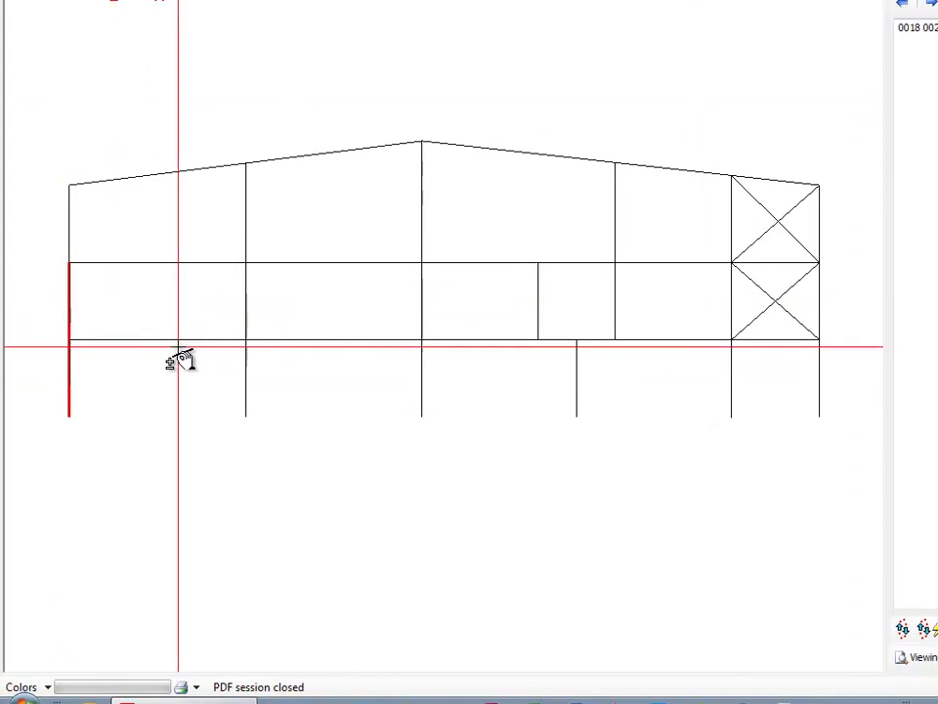
pyautogui.click(245, 308)
pyautogui.click(256, 217)
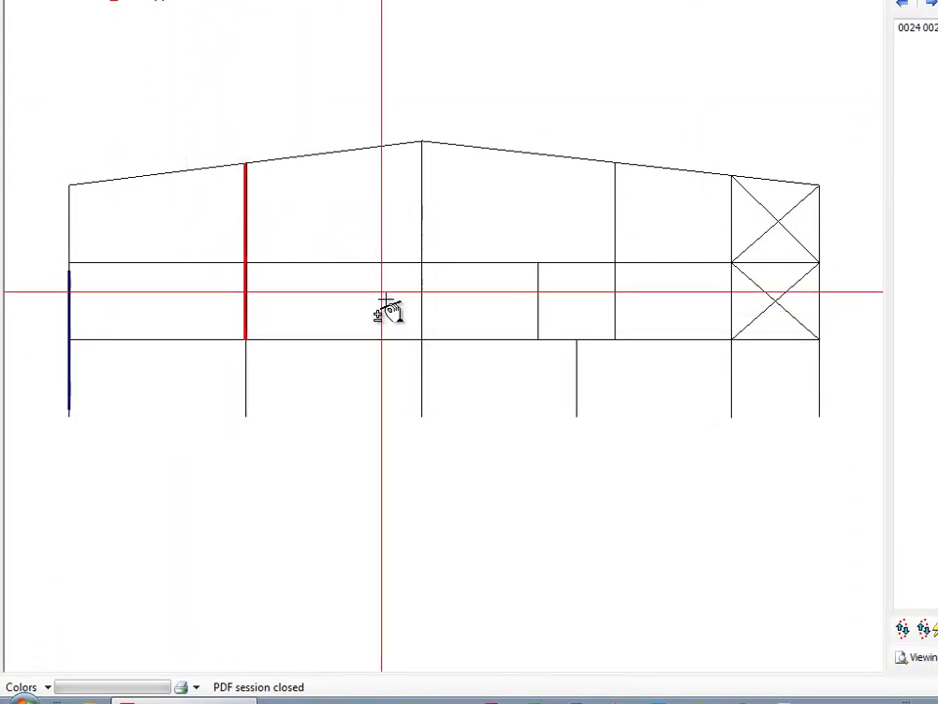
pyautogui.click(422, 387)
pyautogui.click(423, 301)
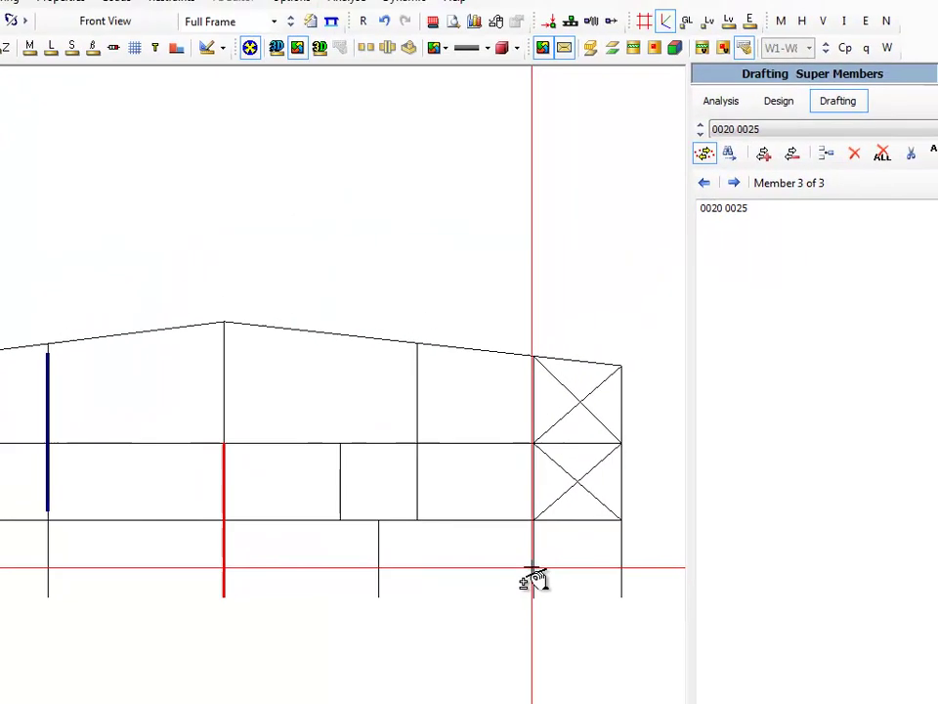
# Define drafting super members 0021 0026 and 0022 0027 along the lower two storeys of the braced bay's columns
pyautogui.click(656, 430)
pyautogui.click(496, 514)
pyautogui.click(584, 612)
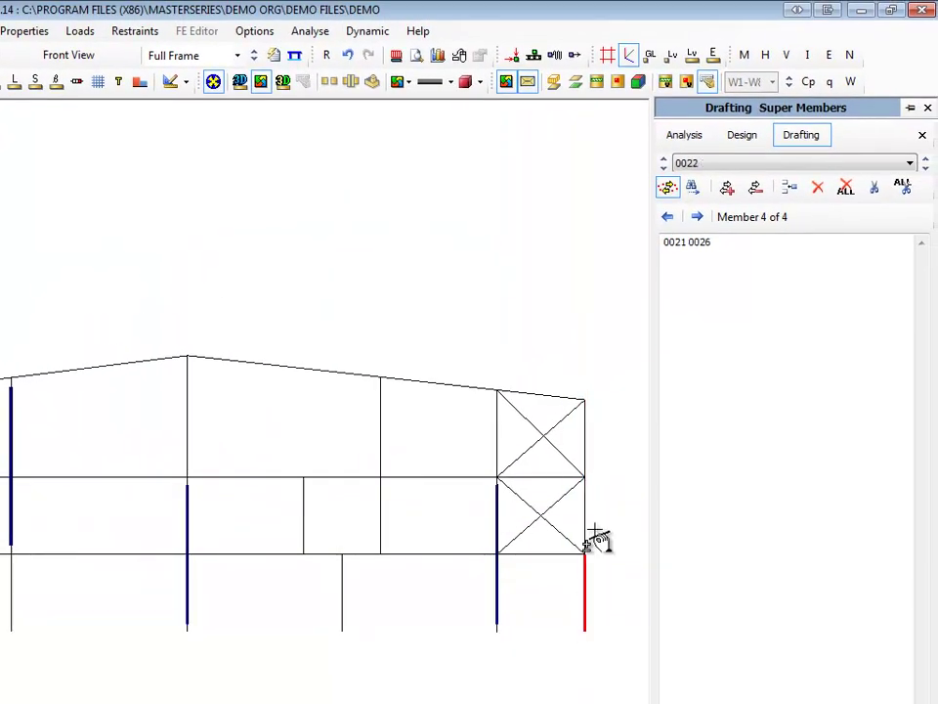
pyautogui.click(585, 506)
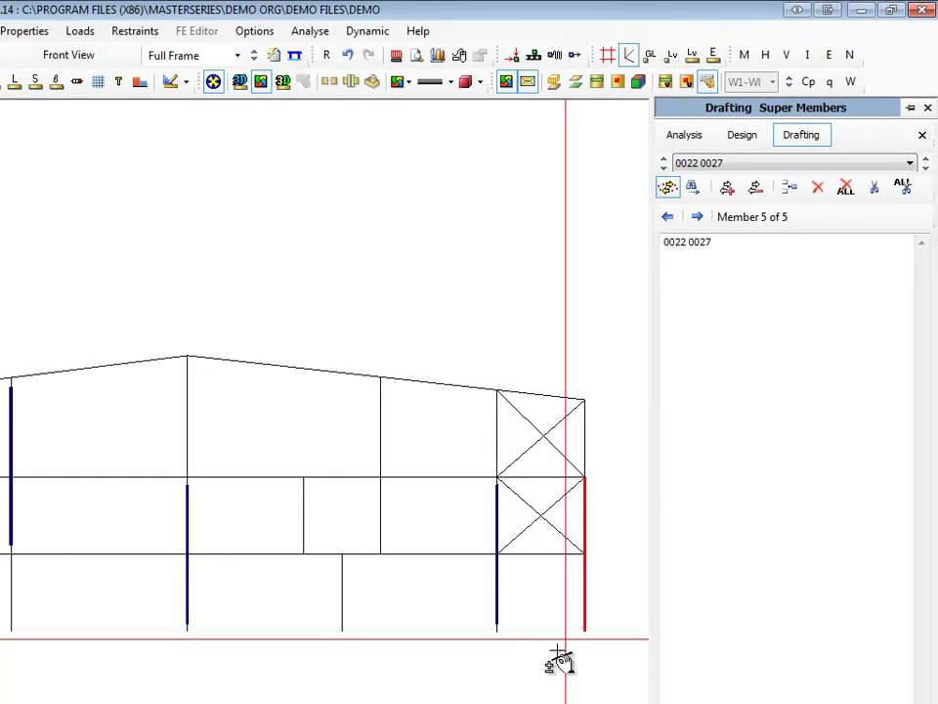
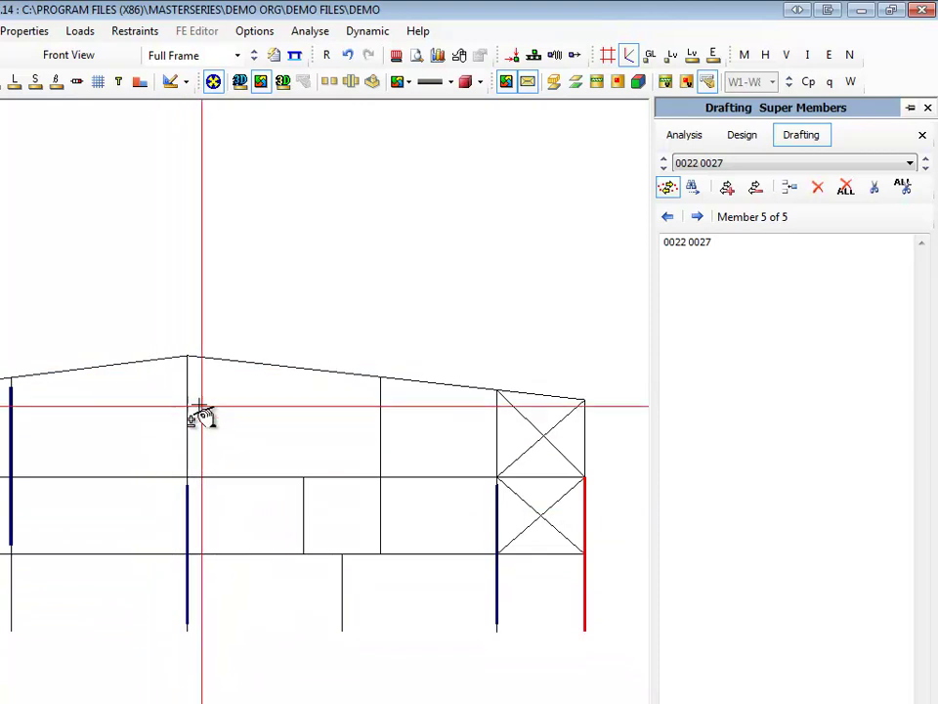
# Find drafting super member 0020 0025, extend it with top-storey member 0042, and close the super member definitions
pyautogui.click(692, 191)
pyautogui.click(187, 577)
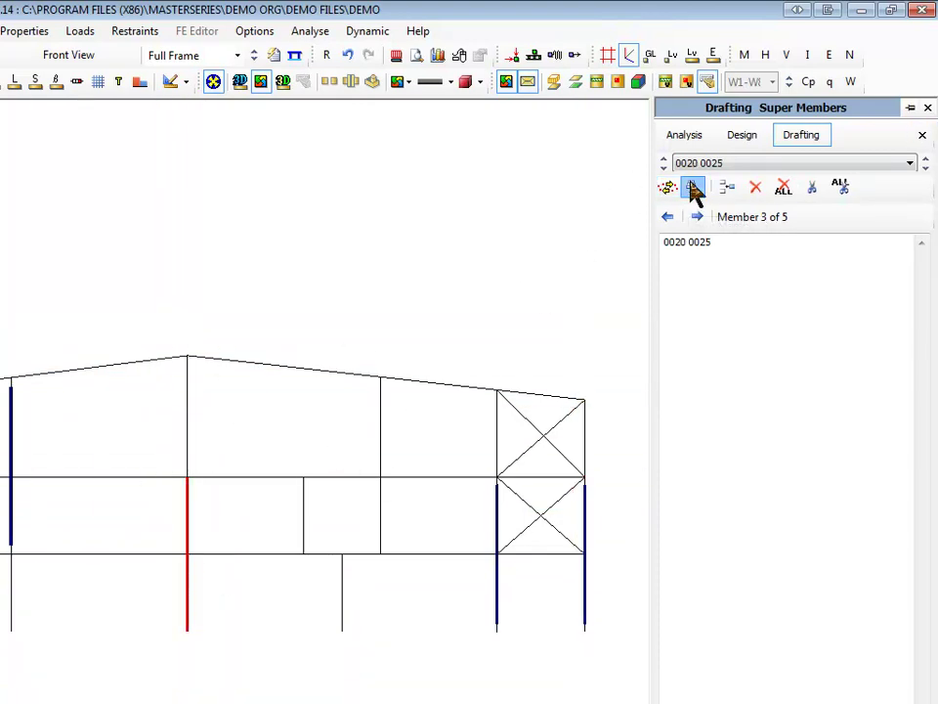
pyautogui.click(668, 187)
pyautogui.click(187, 436)
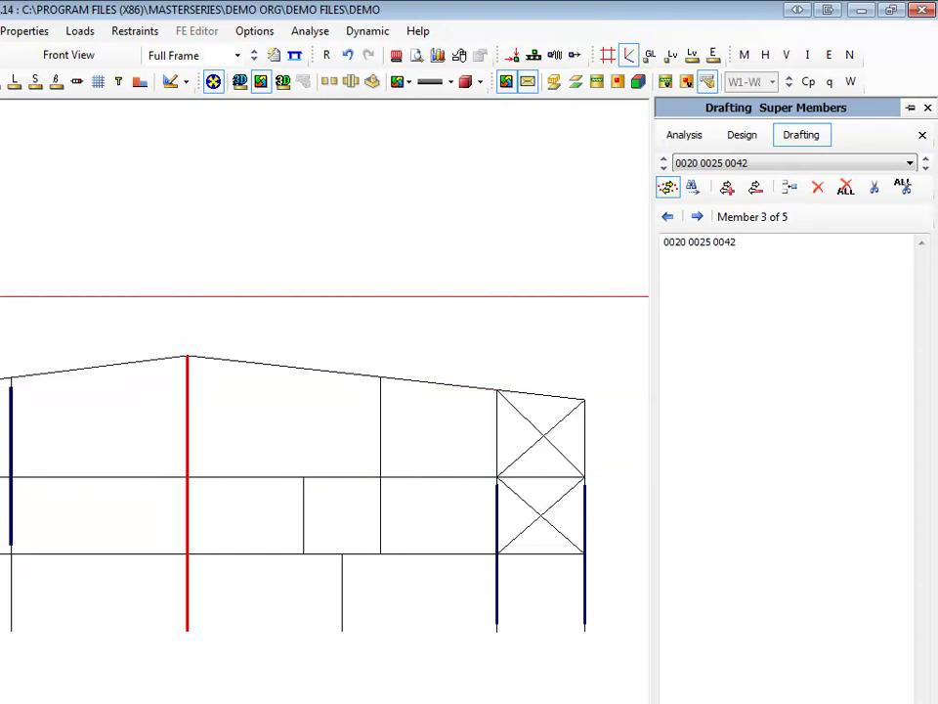
pyautogui.click(927, 108)
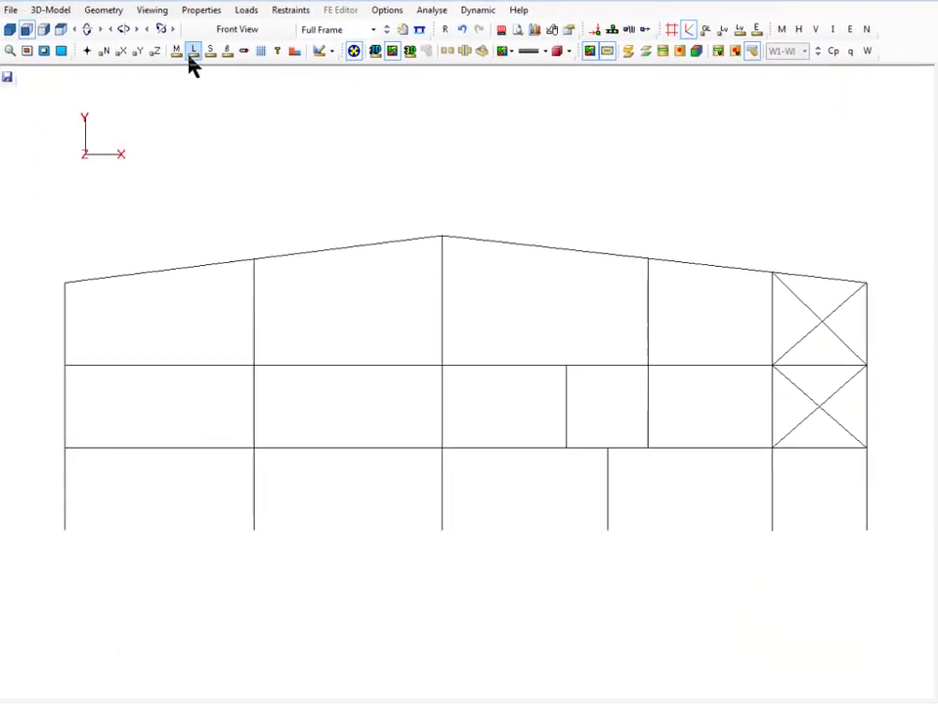
# Show the member numbers and run the Pack clean-up that deletes unused nodes
pyautogui.click(177, 52)
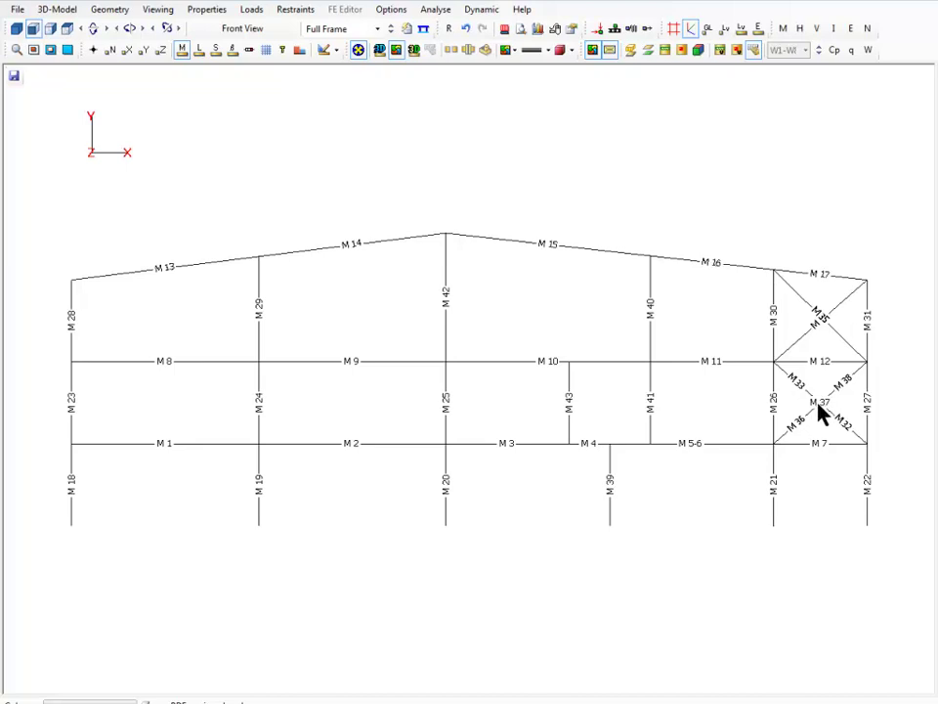
pyautogui.click(108, 11)
pyautogui.moveTo(149, 164)
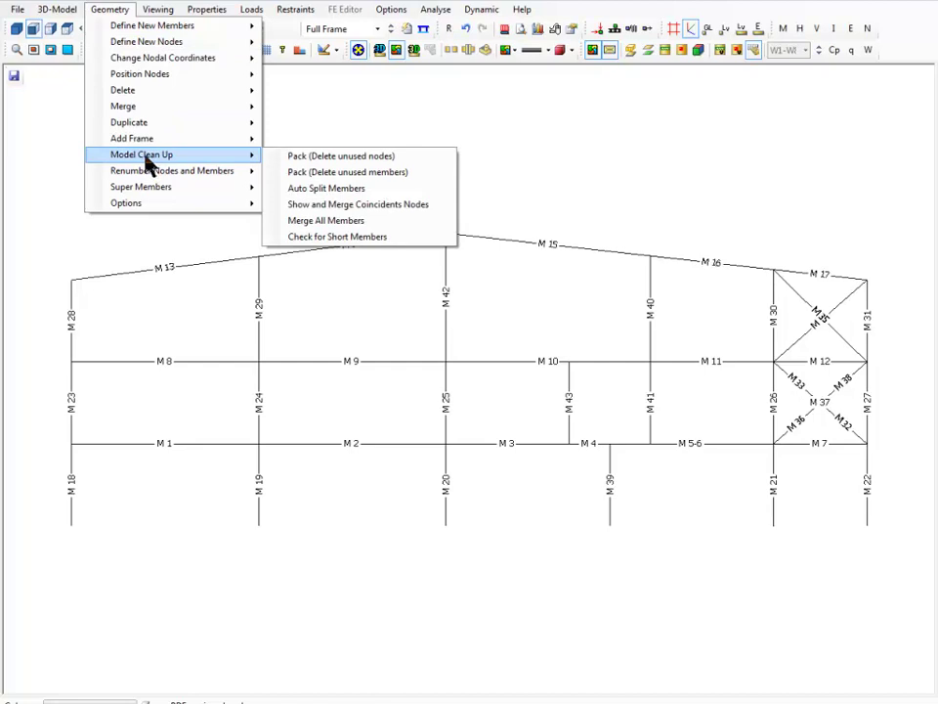
pyautogui.click(311, 161)
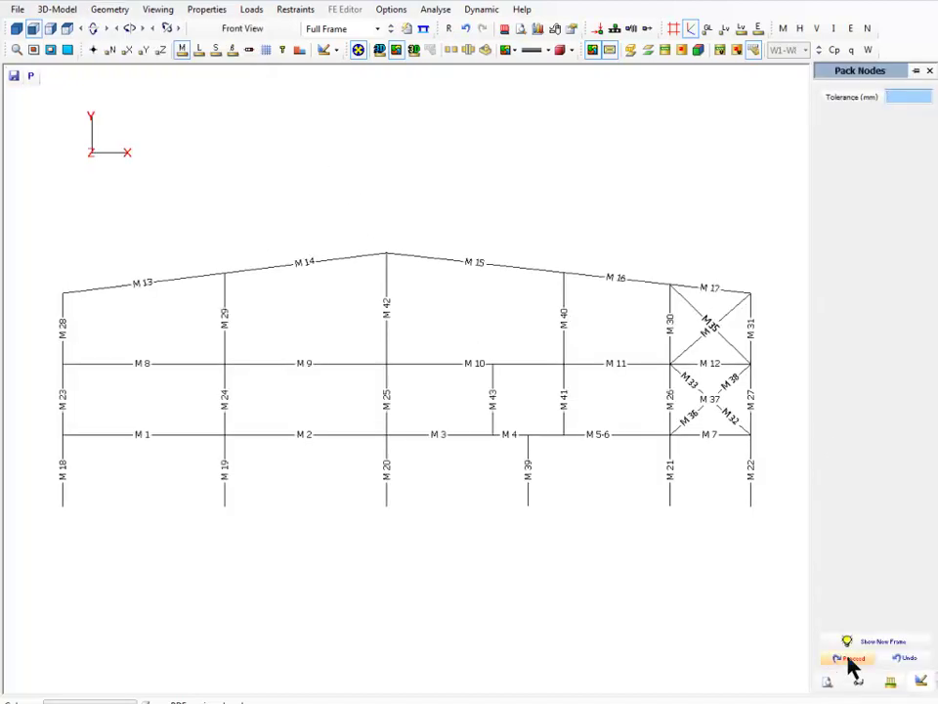
pyautogui.click(838, 657)
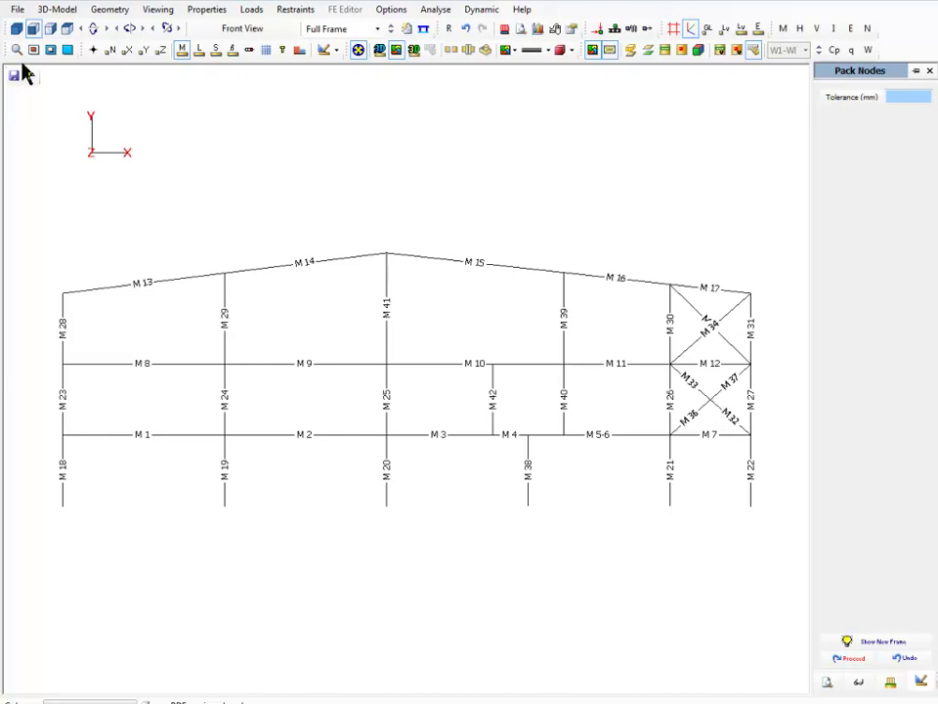
# Check which member Auto Split Members picks out for splitting, and close the tool
pyautogui.click(105, 10)
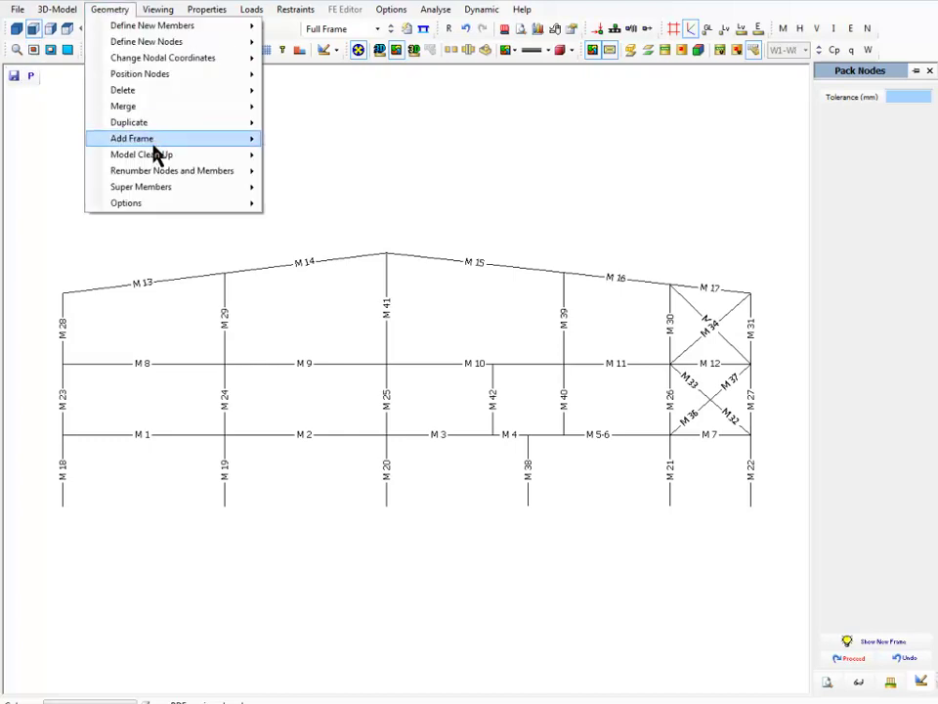
pyautogui.click(314, 153)
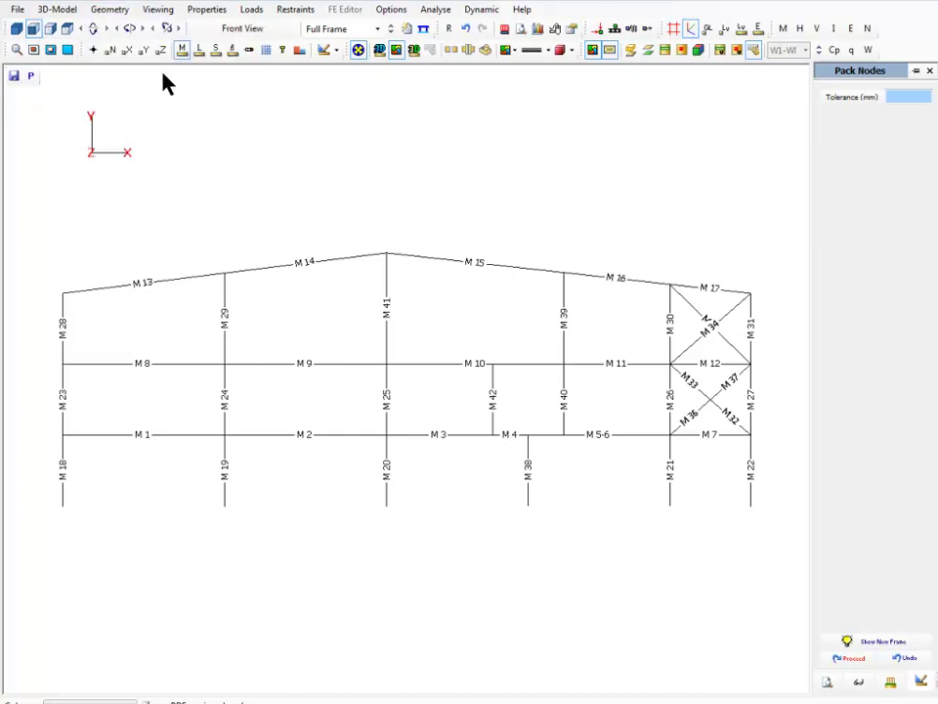
pyautogui.click(114, 12)
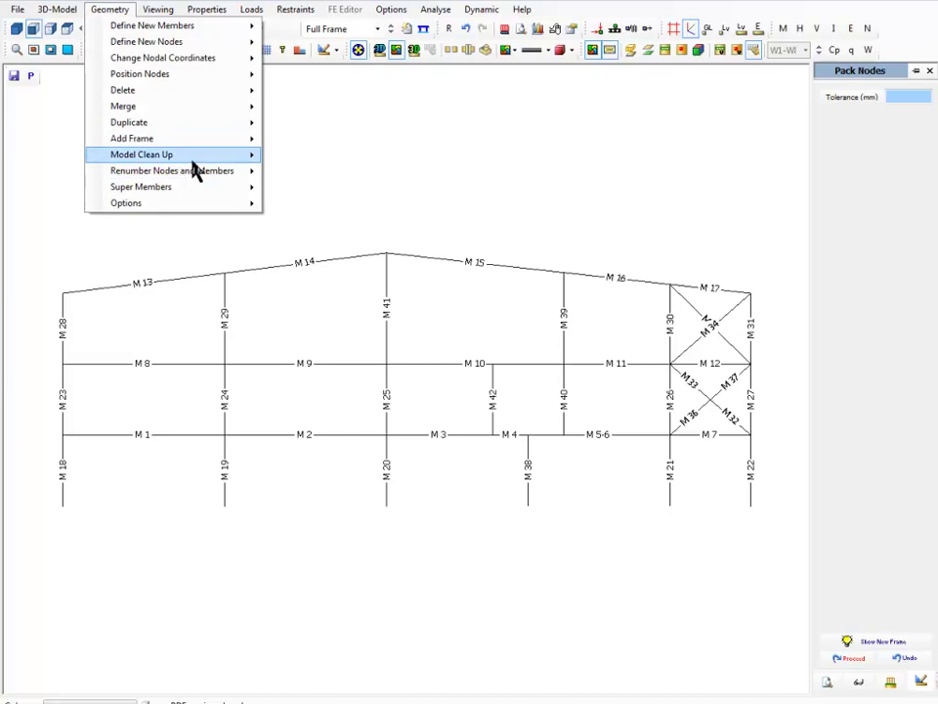
pyautogui.moveTo(194, 161)
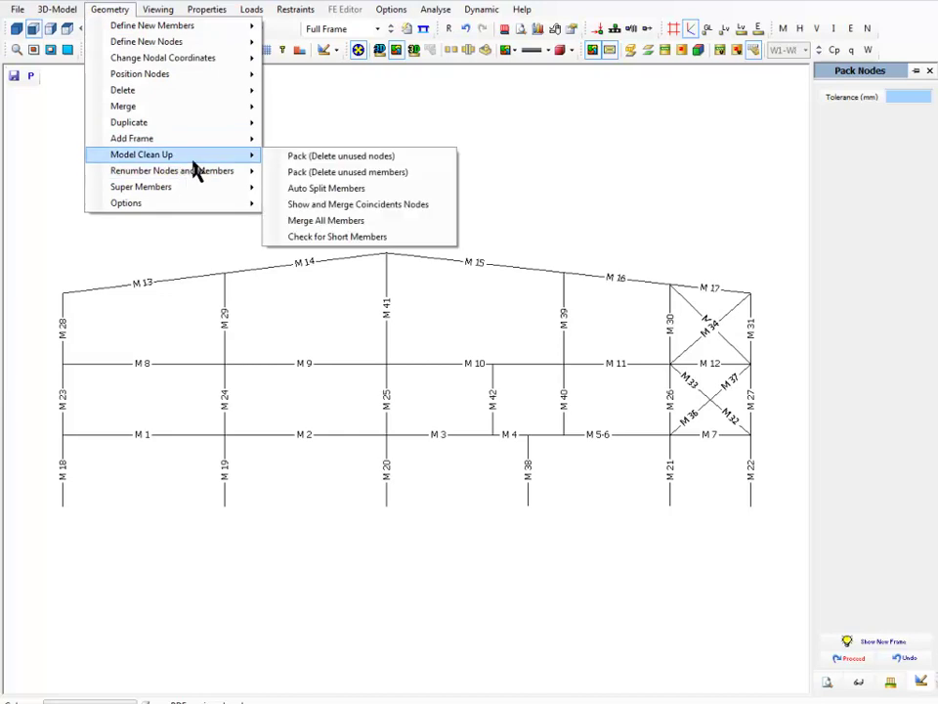
pyautogui.click(333, 191)
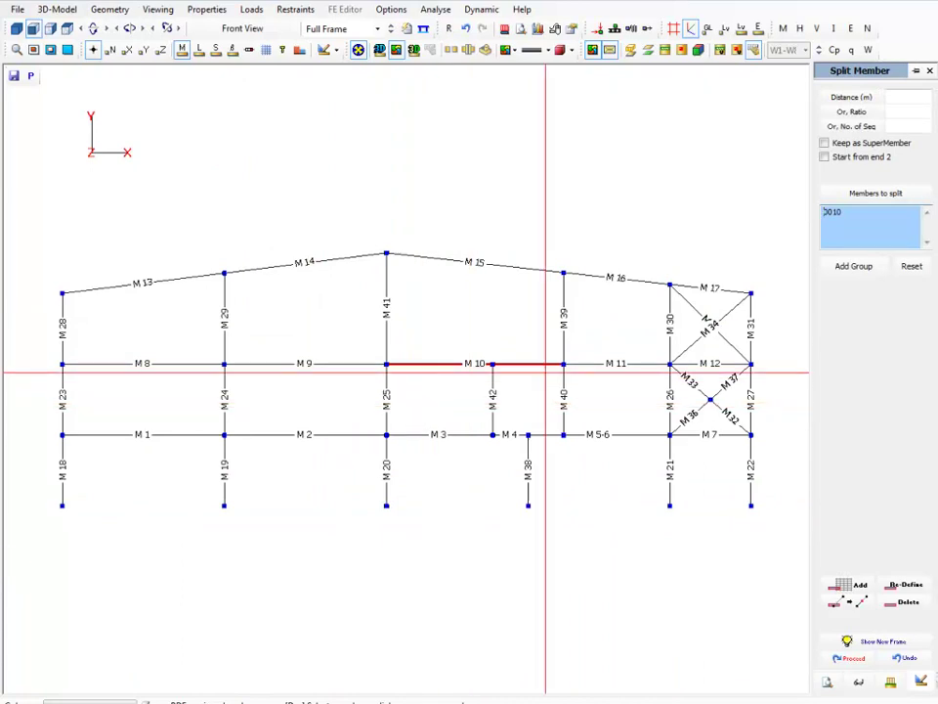
pyautogui.click(928, 71)
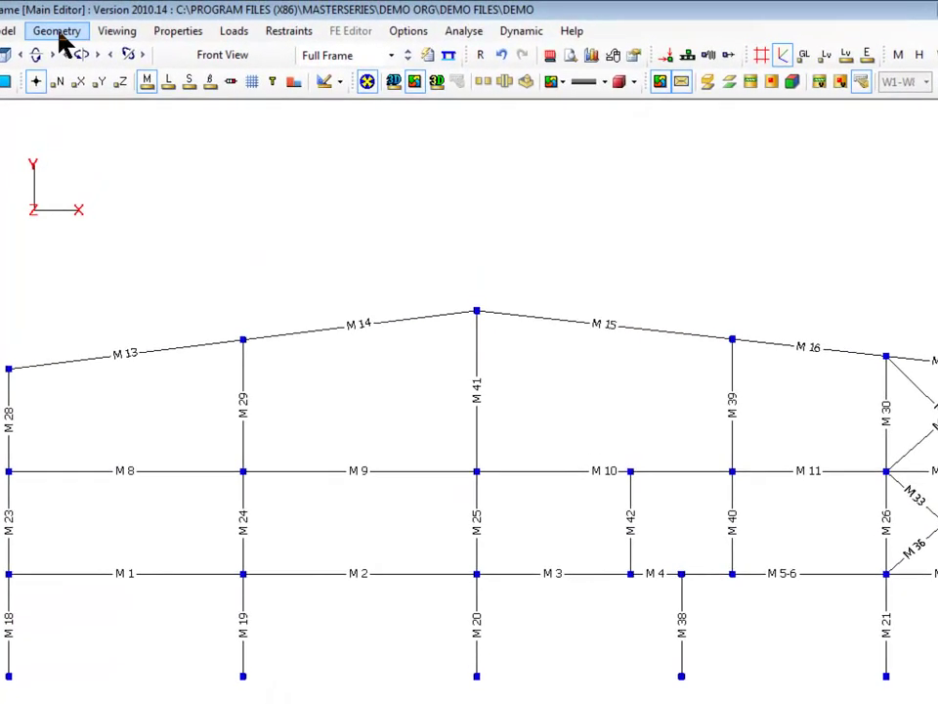
# Open the nodal coordinates for editing and examine member 10 and the node along it
pyautogui.click(61, 37)
pyautogui.moveTo(119, 100)
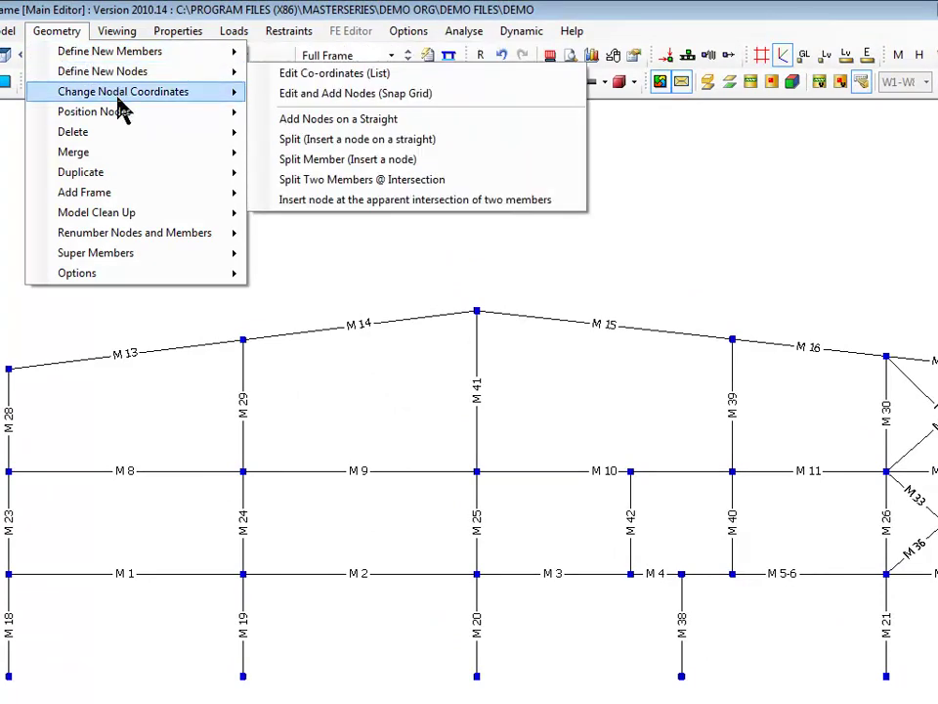
pyautogui.click(384, 94)
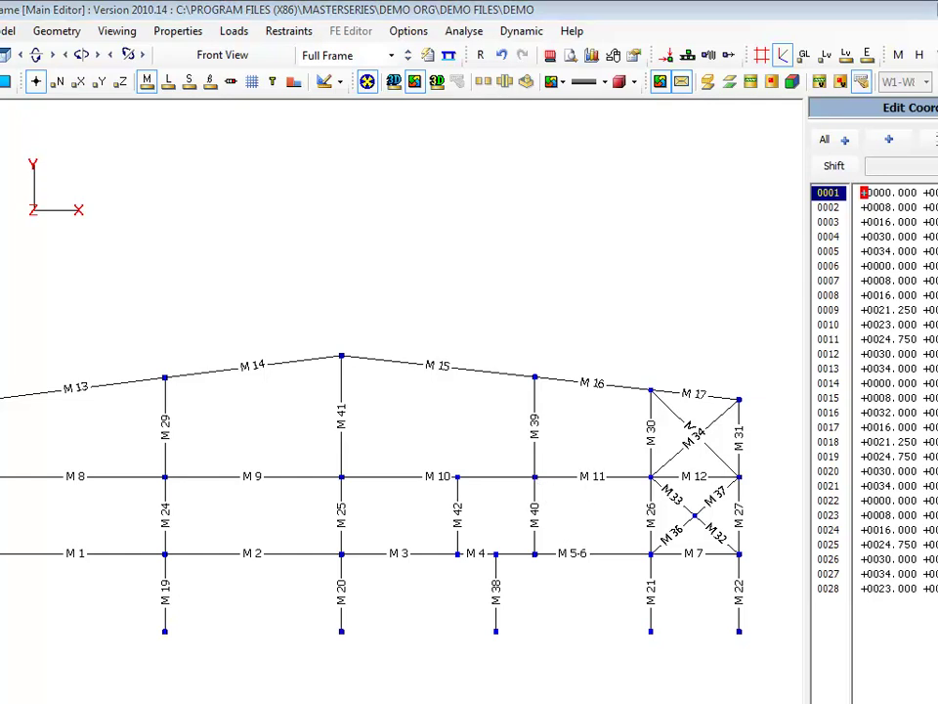
pyautogui.moveTo(341, 476); pyautogui.dragTo(536, 476)
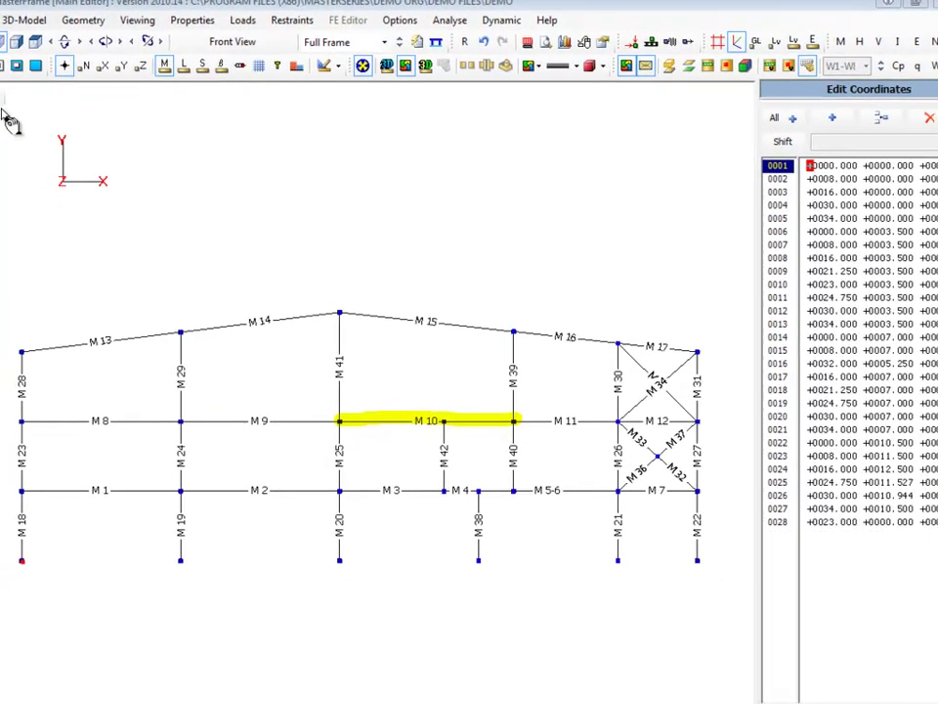
# Auto-split member 0010 at its intermediate node, keeping the pieces as a super member
pyautogui.click(96, 13)
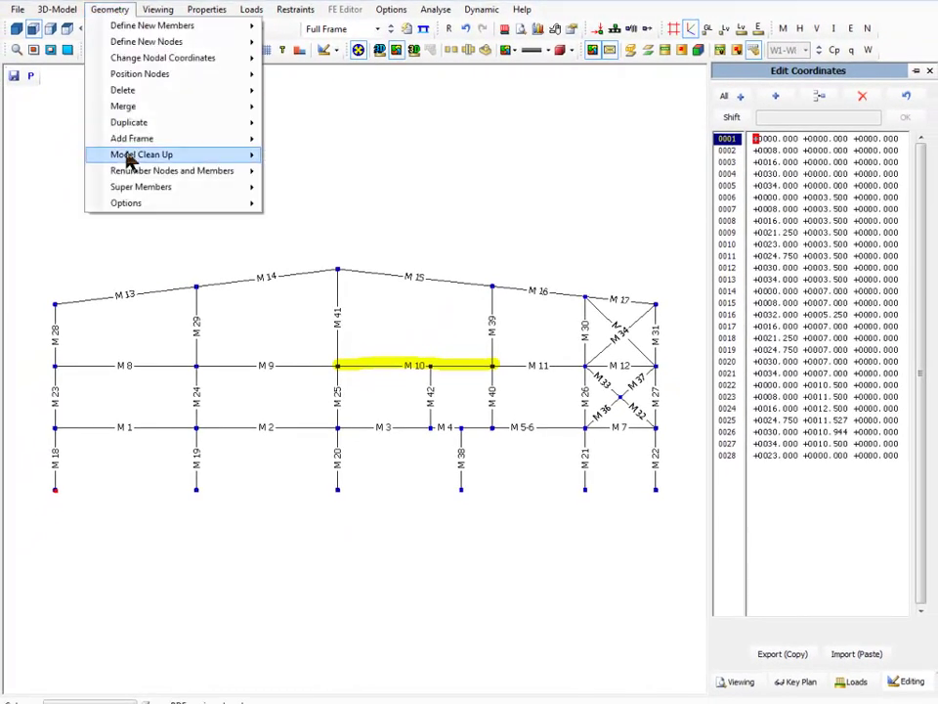
pyautogui.moveTo(124, 176)
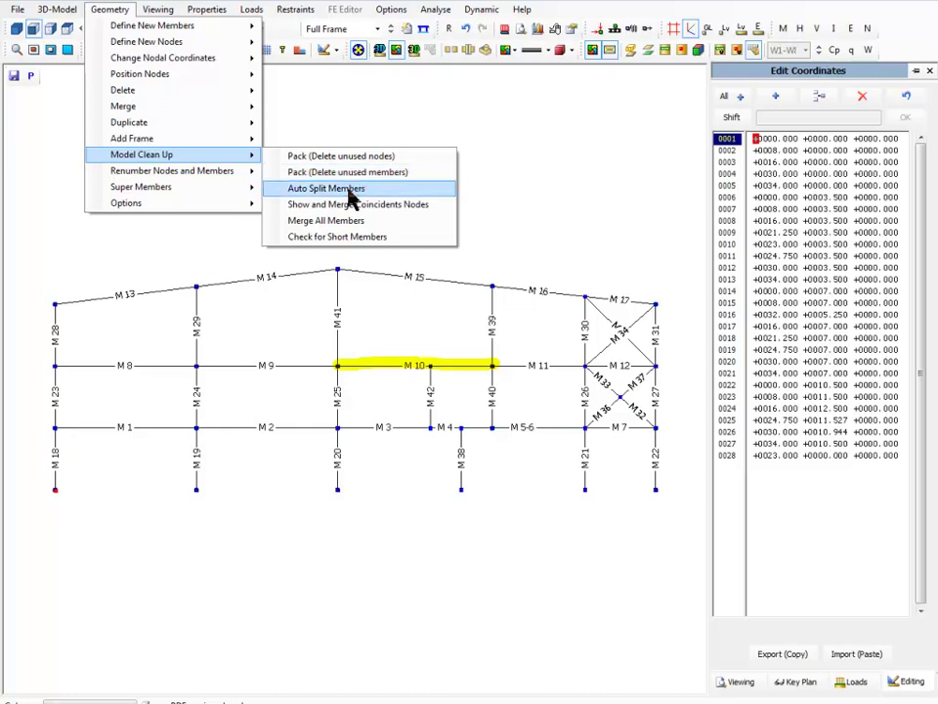
pyautogui.click(332, 187)
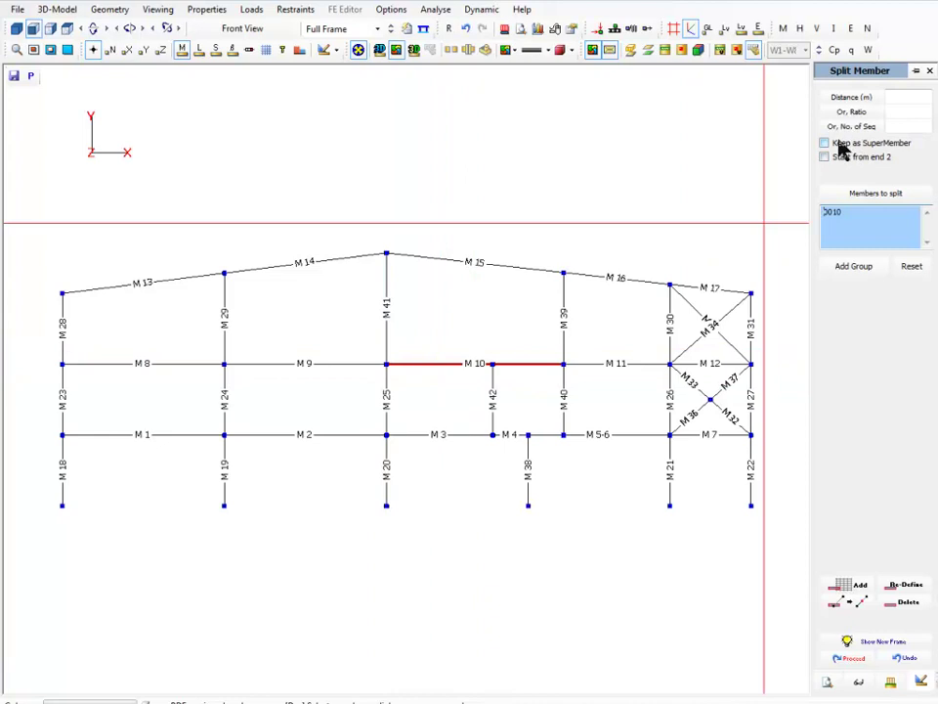
pyautogui.click(825, 145)
pyautogui.click(849, 660)
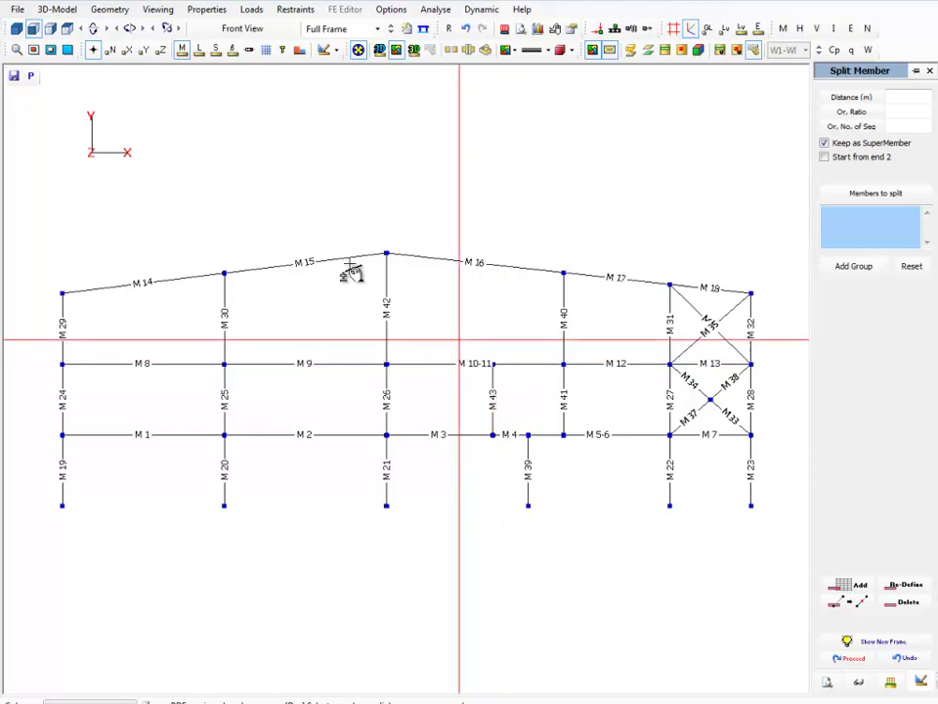
# Open the merging of coincident nodes and label the members with their lengths instead of their numbers
pyautogui.click(109, 9)
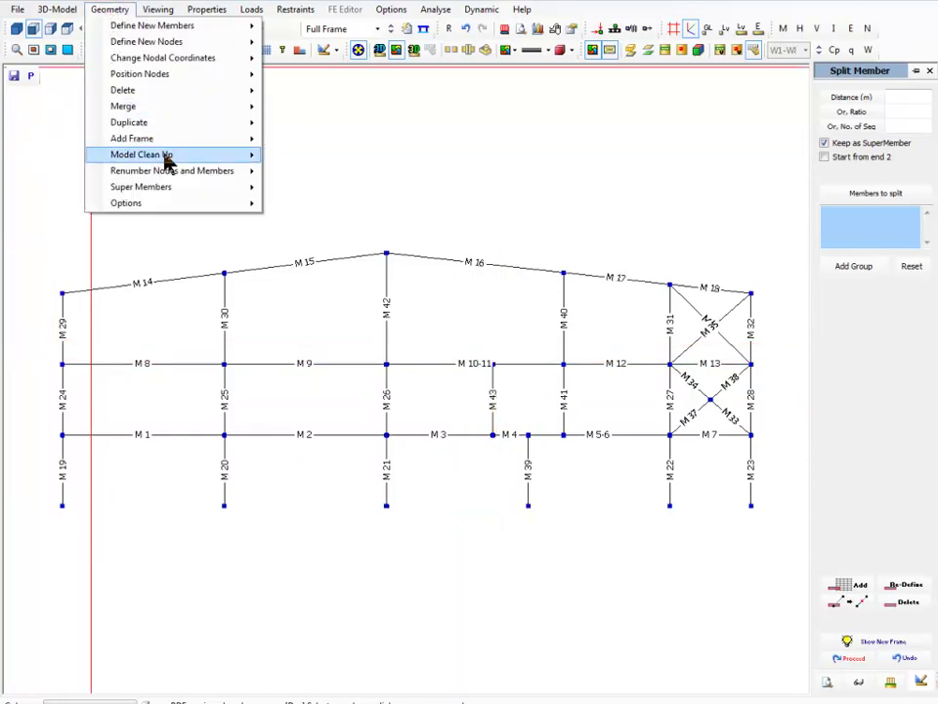
pyautogui.moveTo(167, 157)
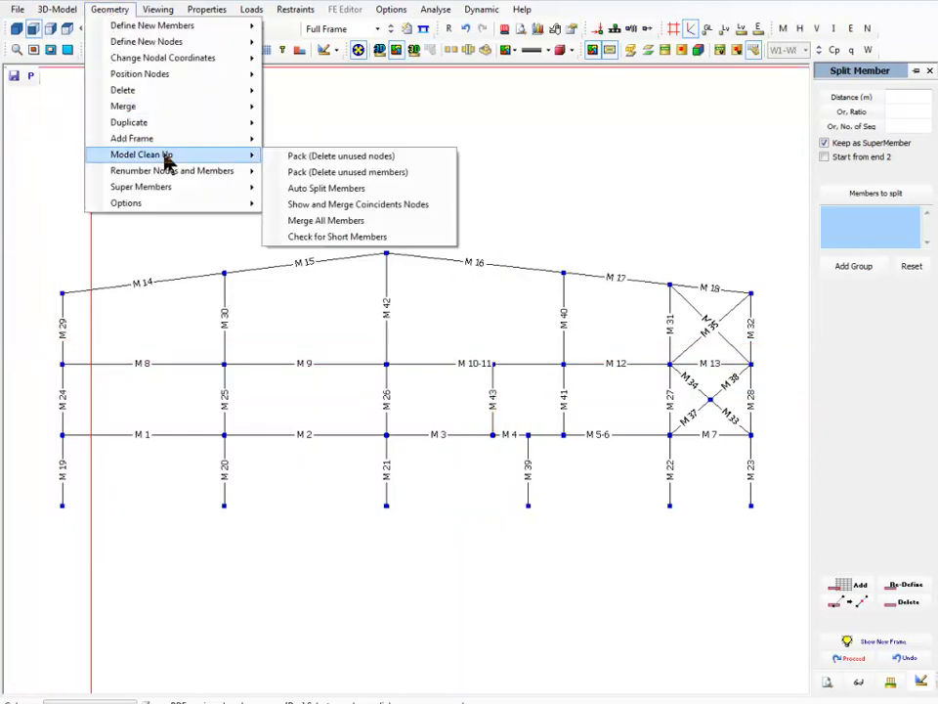
pyautogui.click(328, 208)
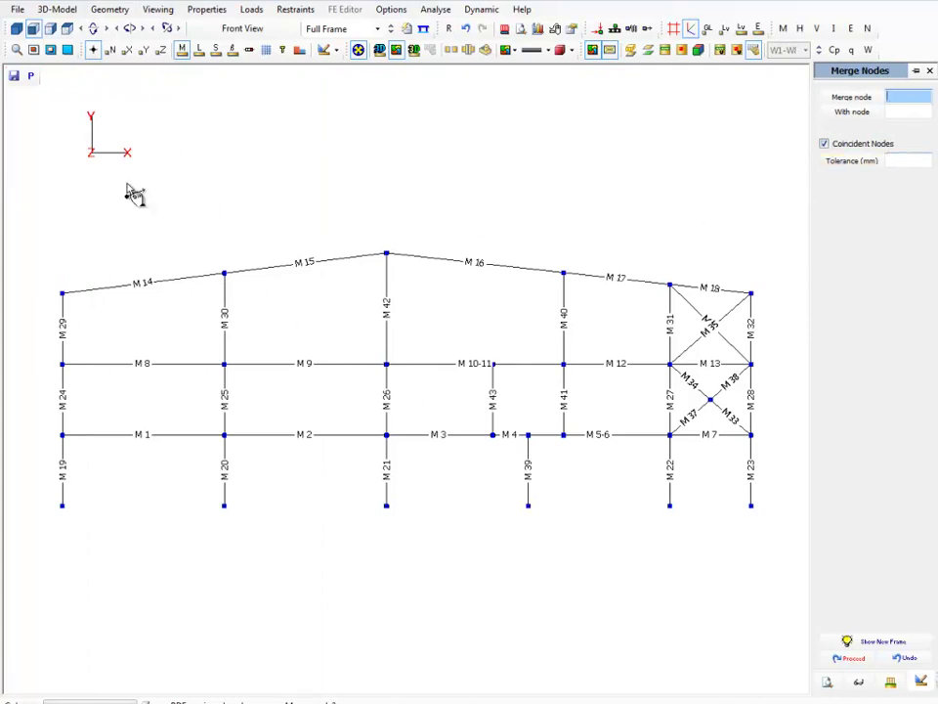
pyautogui.click(199, 50)
pyautogui.click(180, 52)
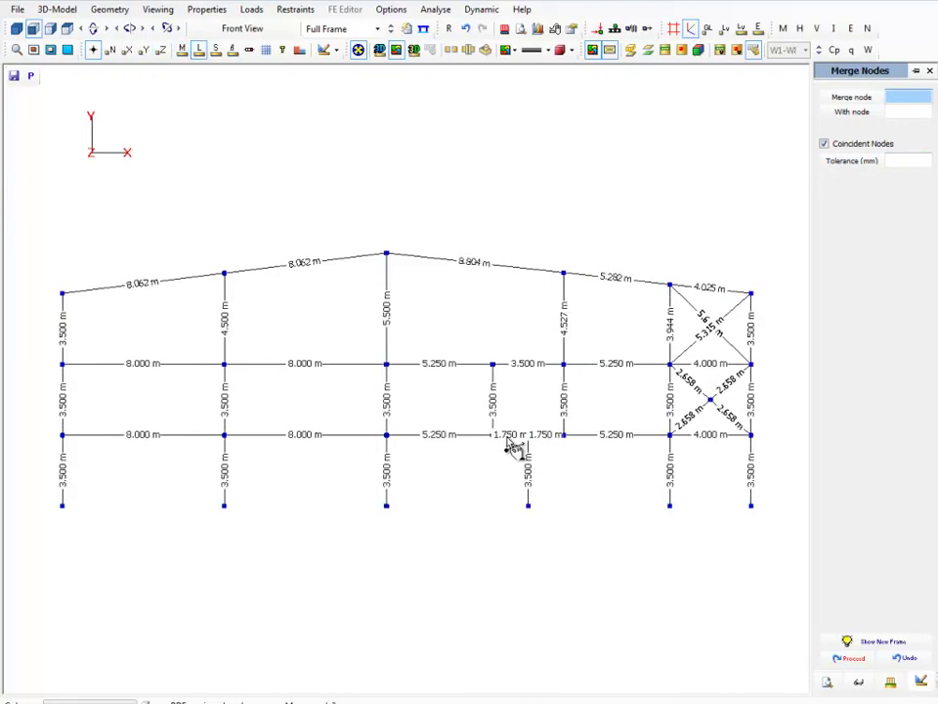
# Hide the member lengths, check which nodes count as coincident at a 2000 mm tolerance, and switch the coincident node check off
pyautogui.click(199, 52)
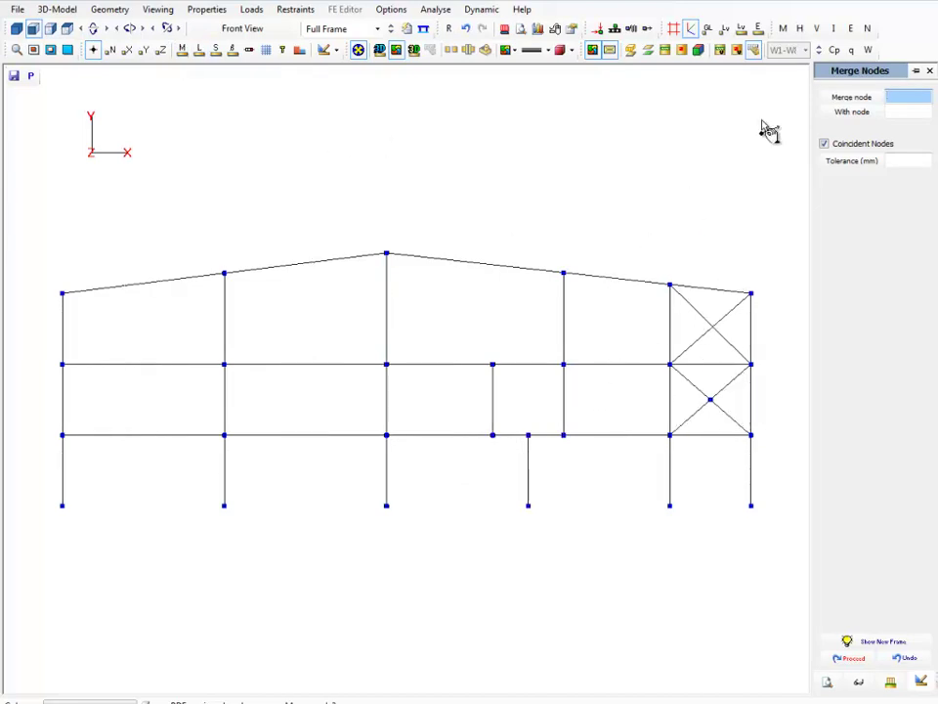
pyautogui.click(900, 160)
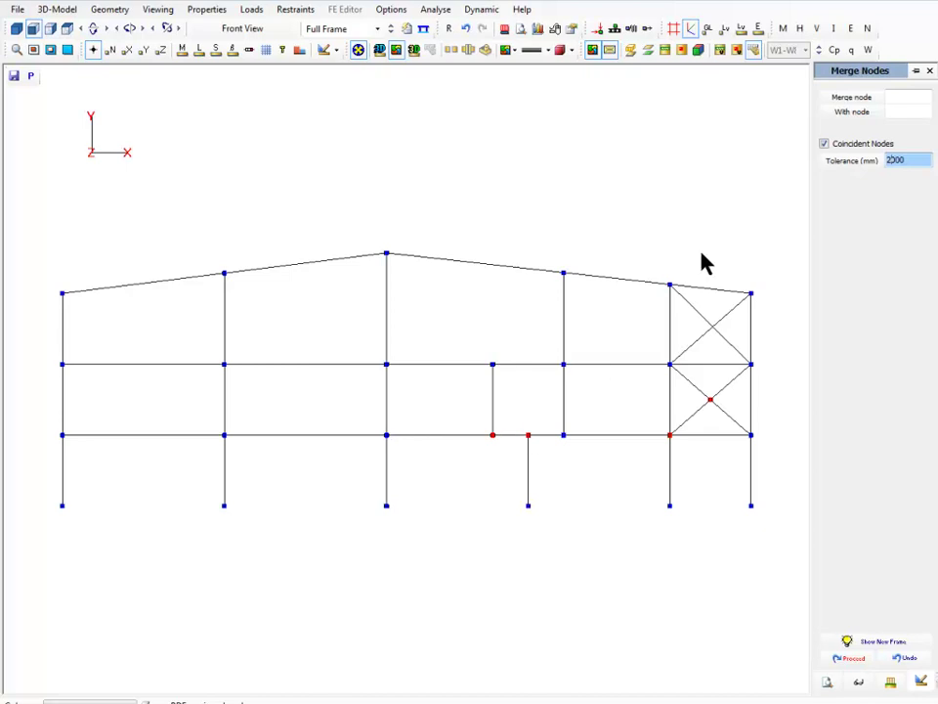
pyautogui.click(824, 147)
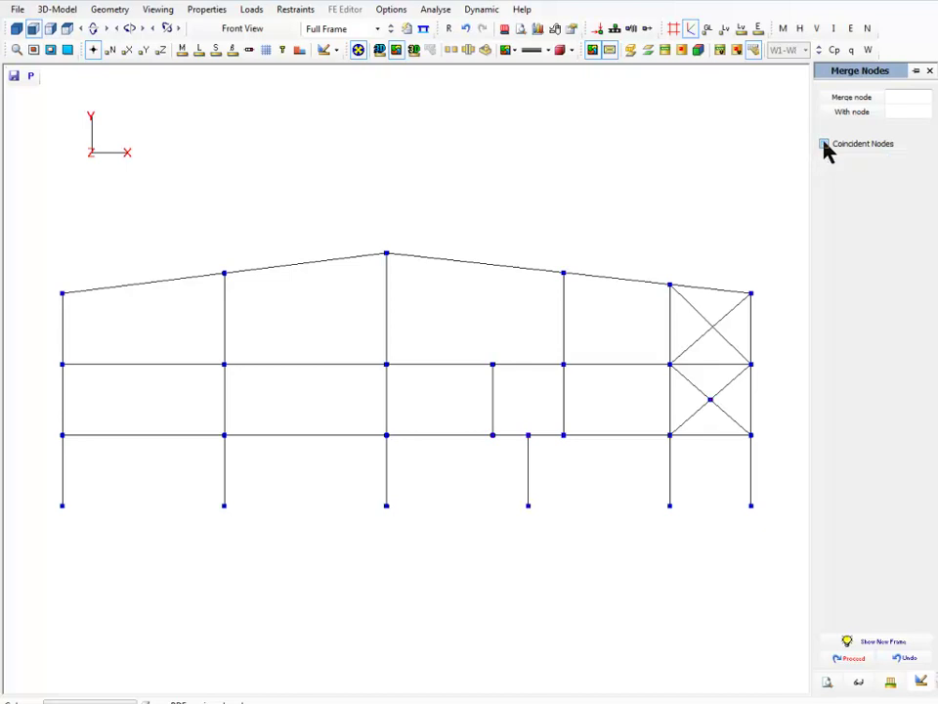
# Choose node 11 for merging with node 10 and preview the new frame
pyautogui.click(909, 97)
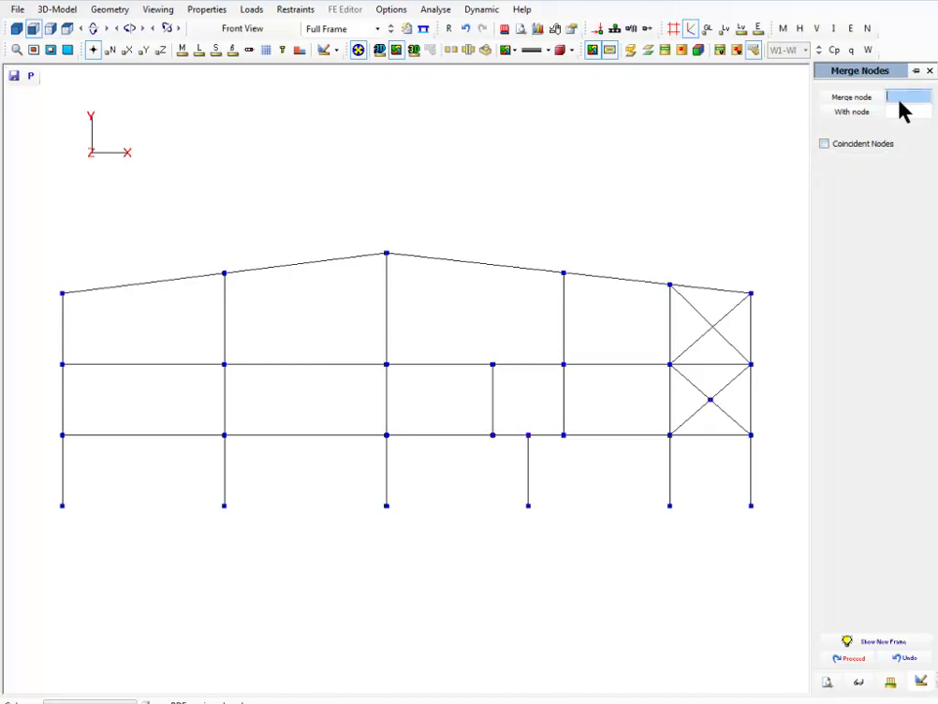
pyautogui.click(563, 436)
pyautogui.click(528, 436)
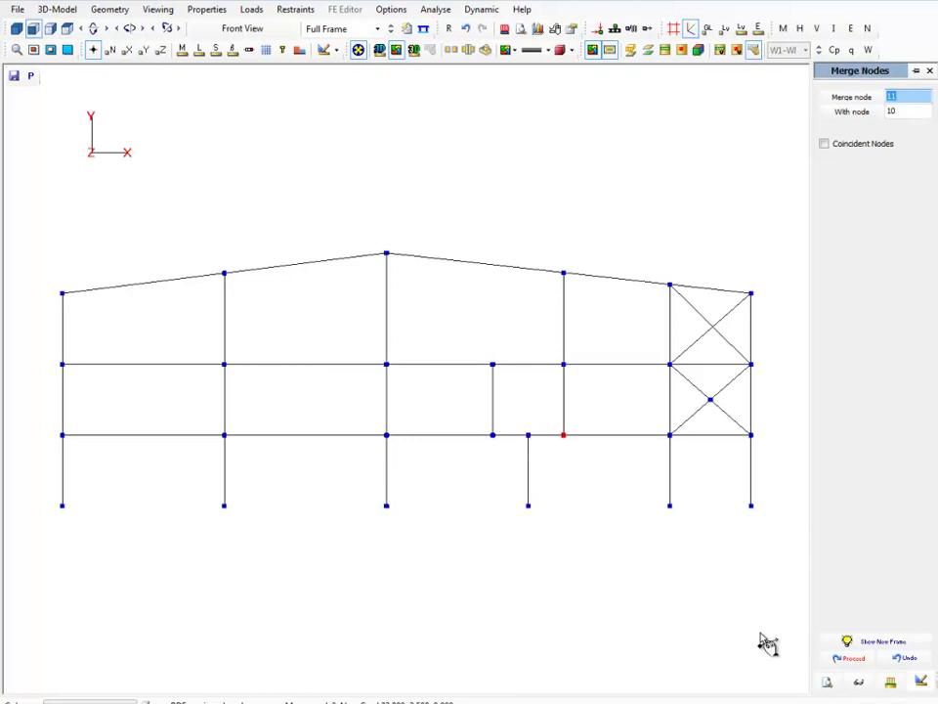
pyautogui.click(868, 643)
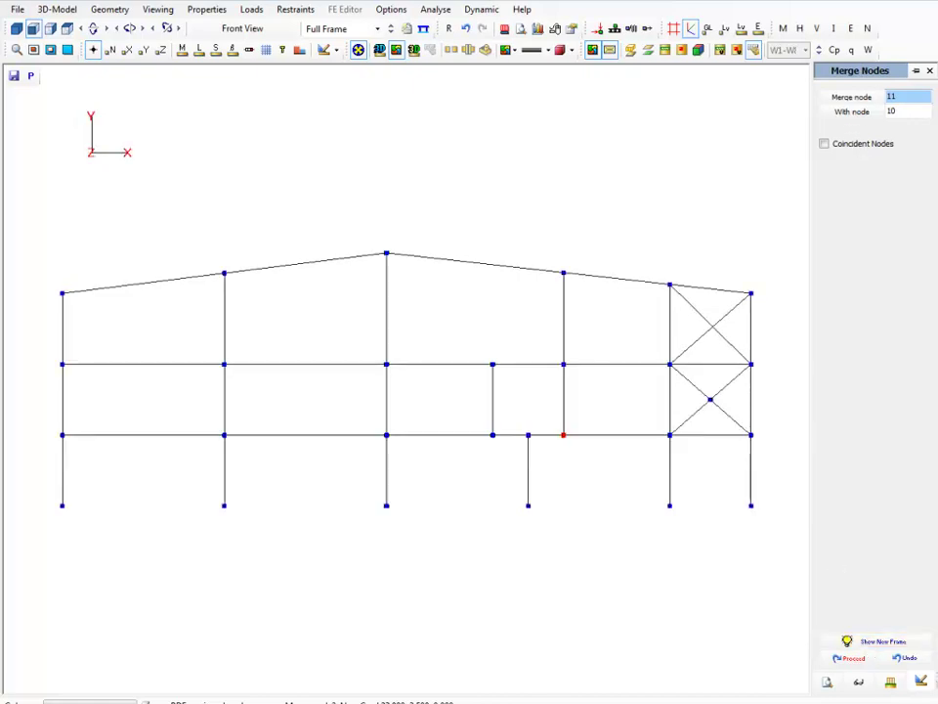
# Review the available model clean-up tools, including the check for short members
pyautogui.click(115, 10)
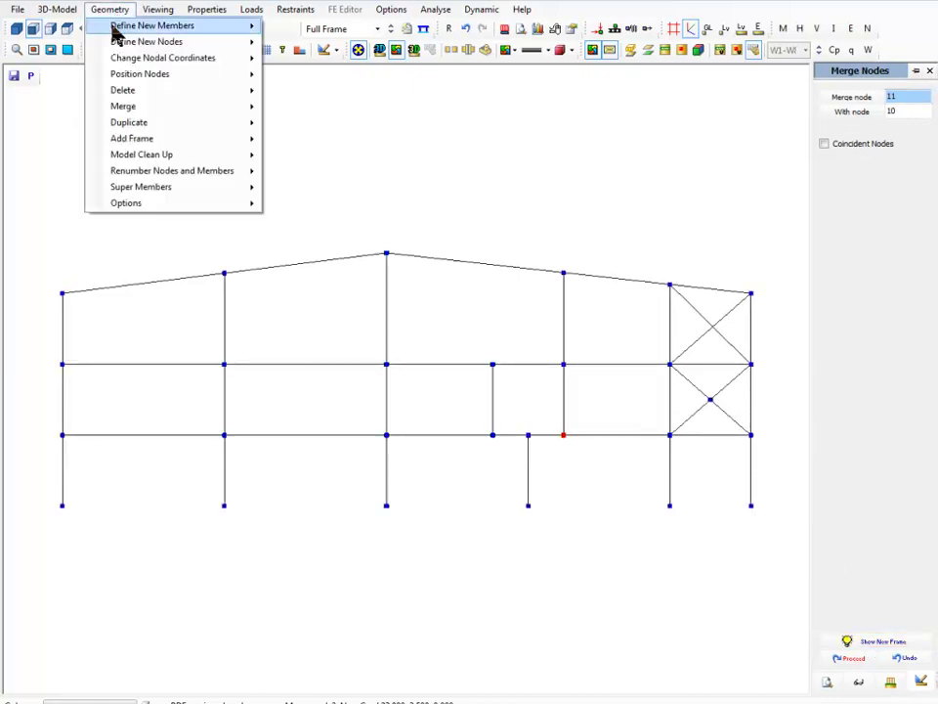
pyautogui.moveTo(176, 154)
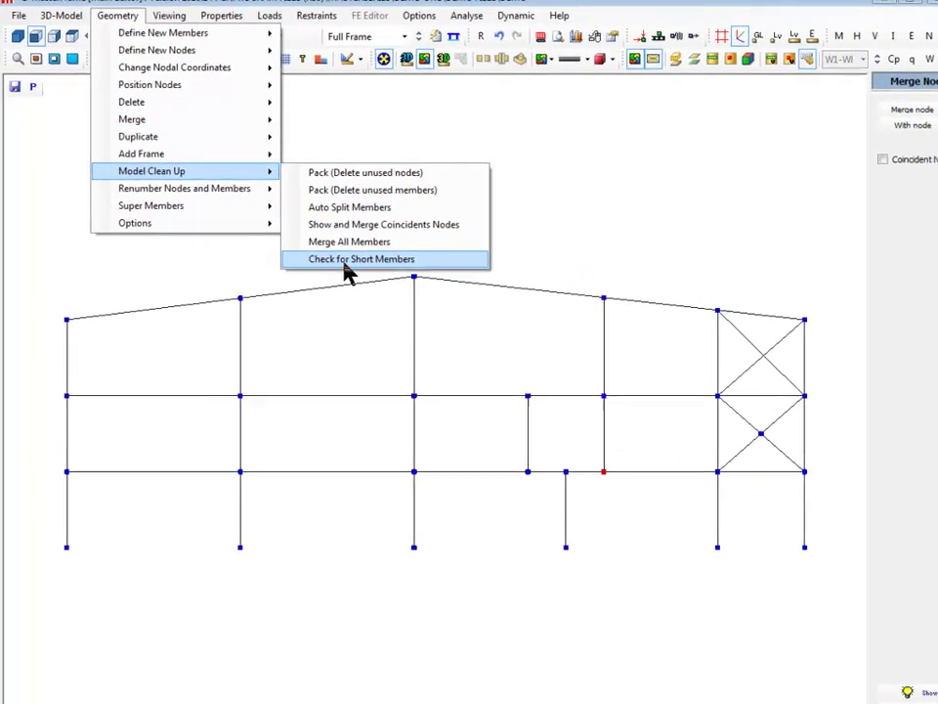
# Try to analyse the edited model as a space frame
pyautogui.click(98, 255)
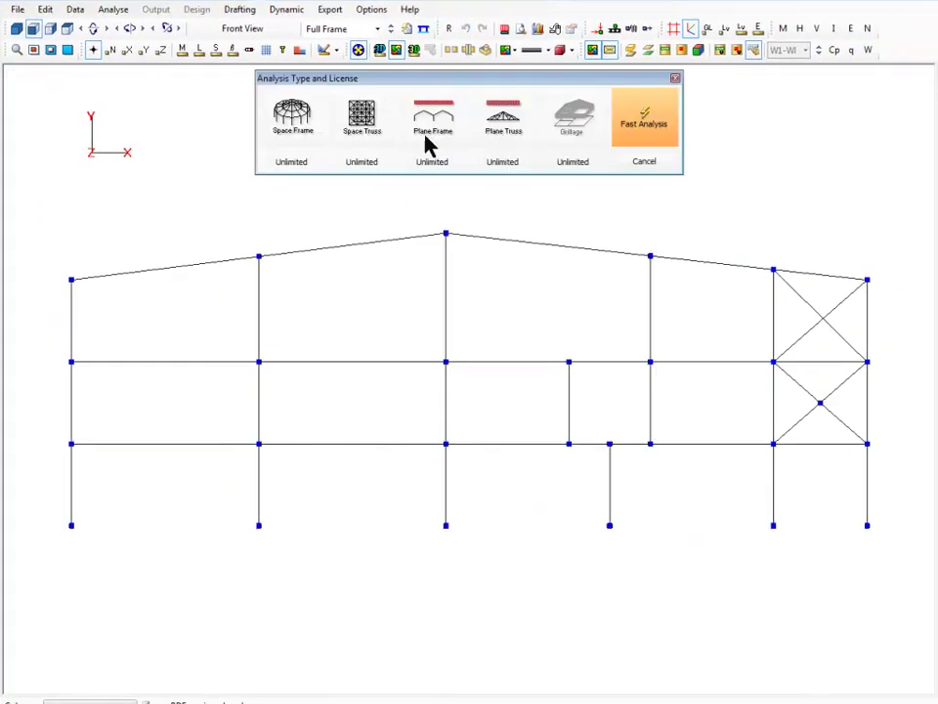
pyautogui.click(290, 124)
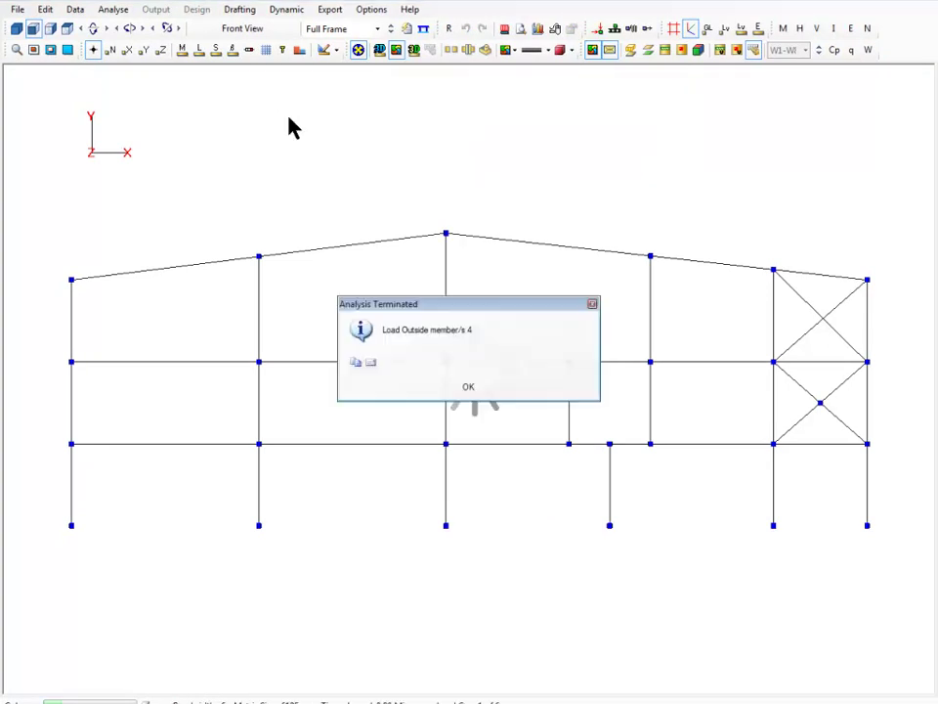
pyautogui.click(470, 389)
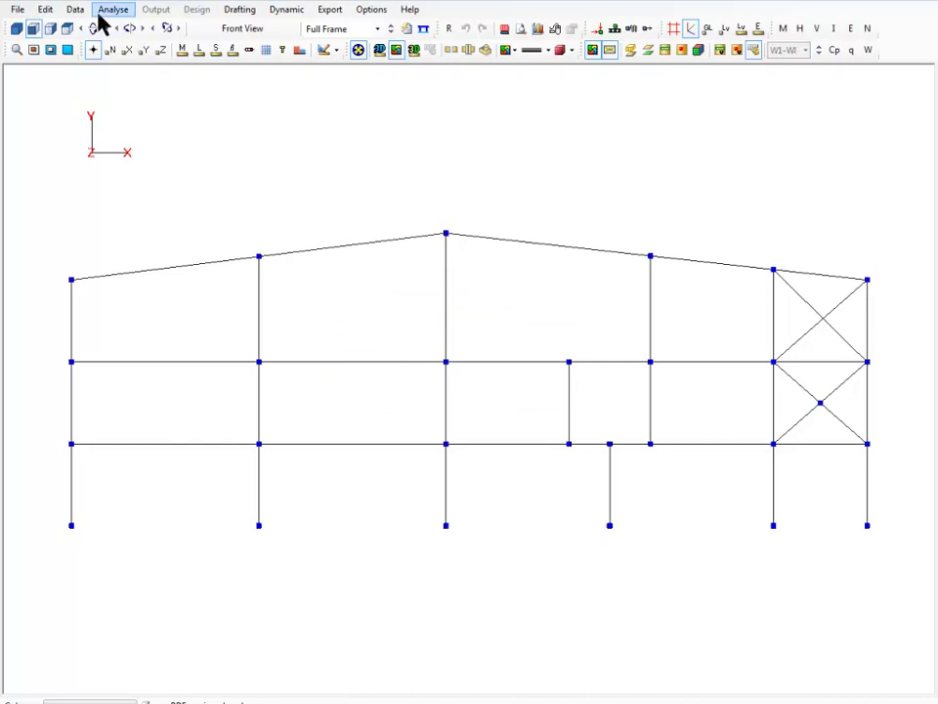
# Reopen the frame data for editing, open the generation of notional loading cases, and check the list of load cases
pyautogui.click(45, 9)
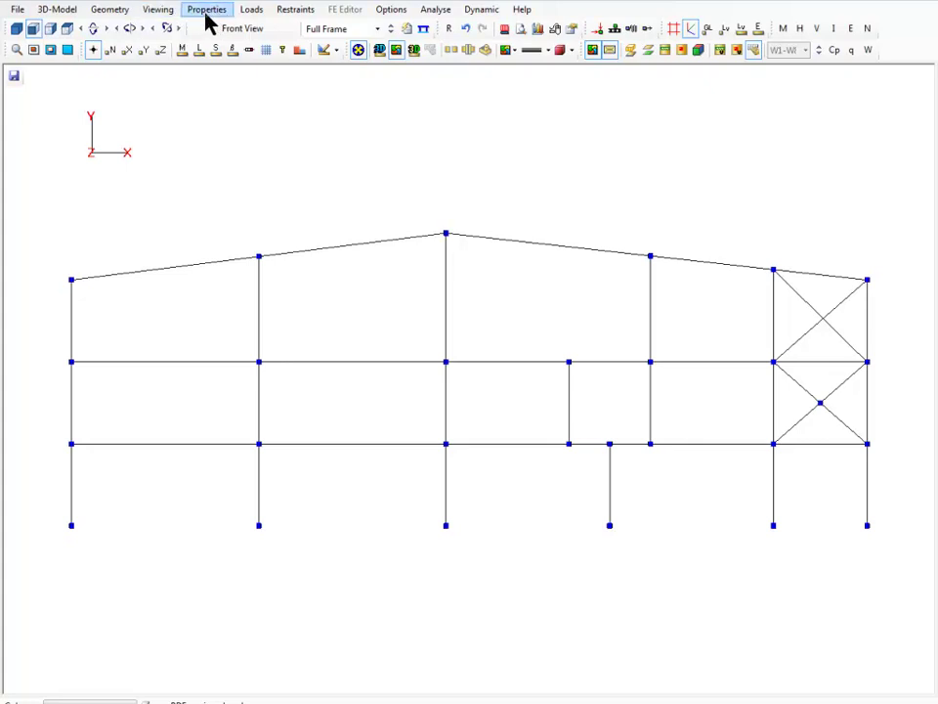
pyautogui.click(296, 14)
pyautogui.moveTo(261, 12)
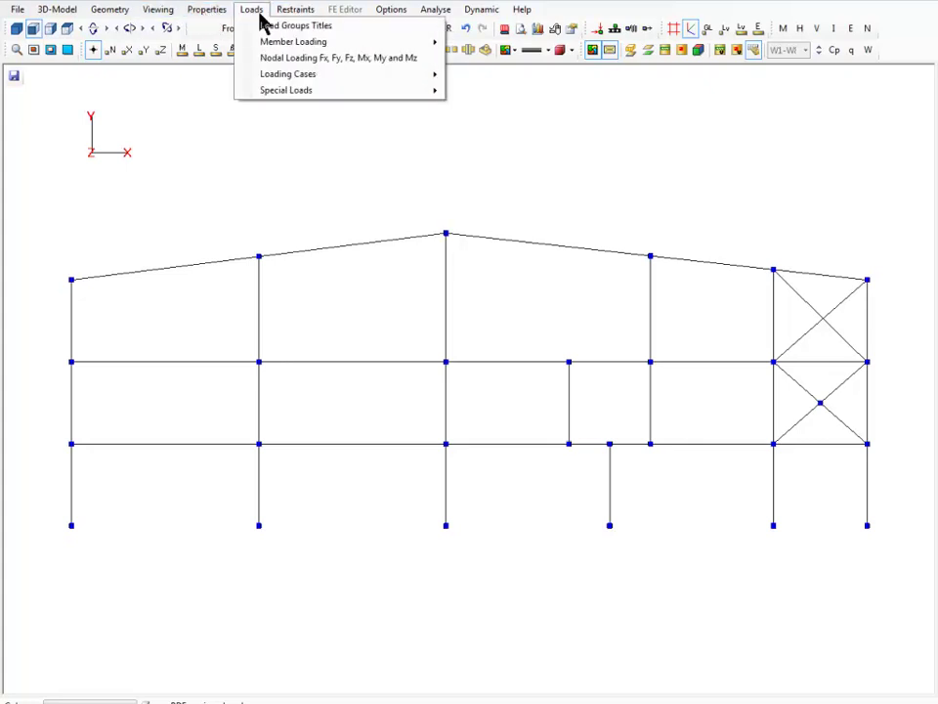
pyautogui.moveTo(292, 78)
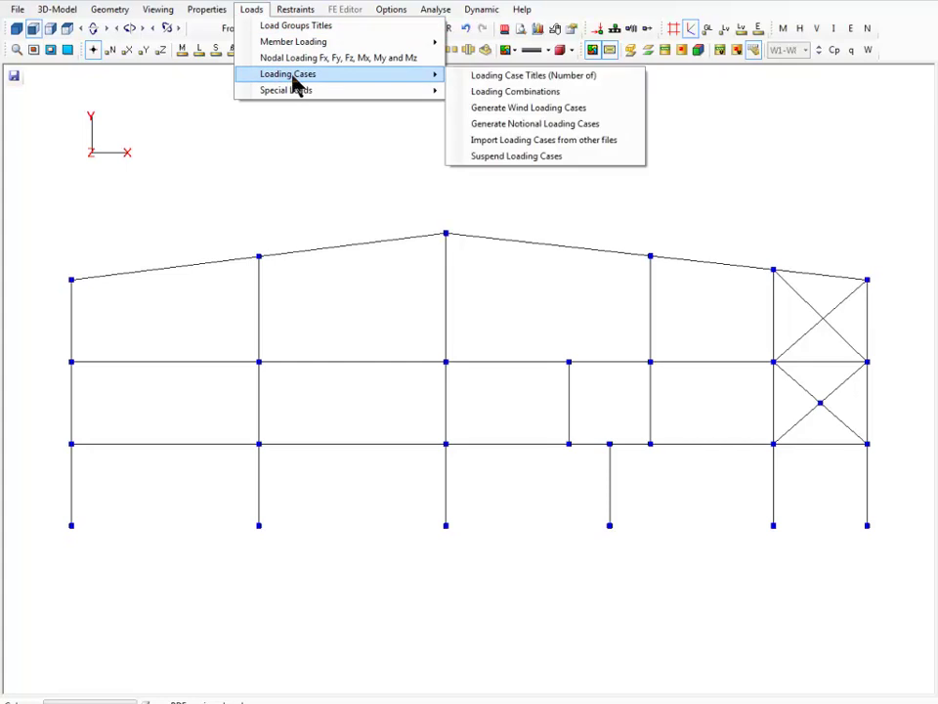
pyautogui.click(534, 127)
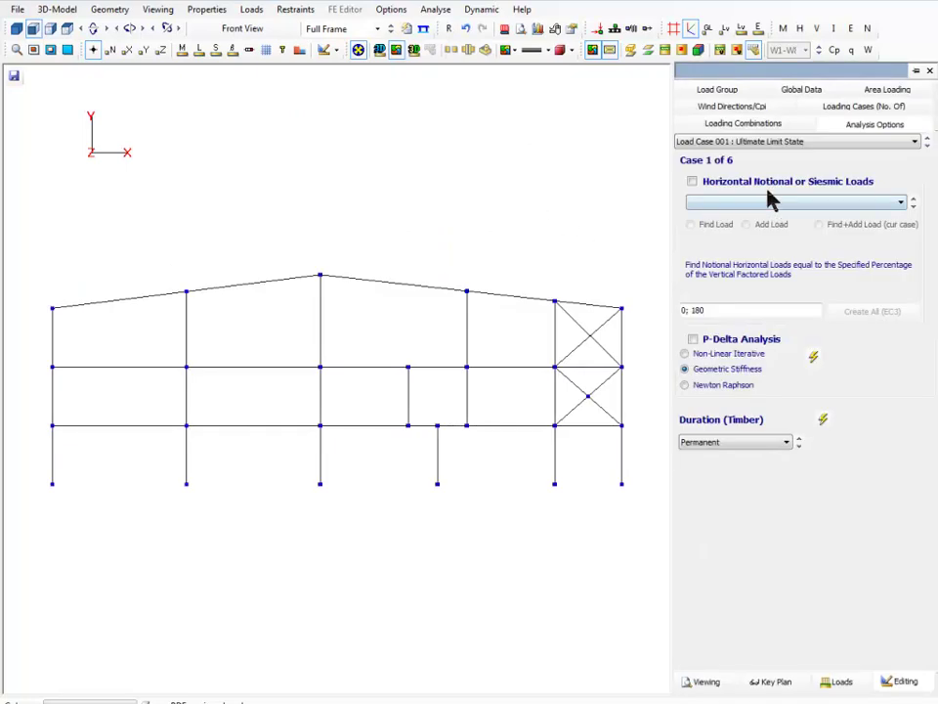
pyautogui.click(766, 143)
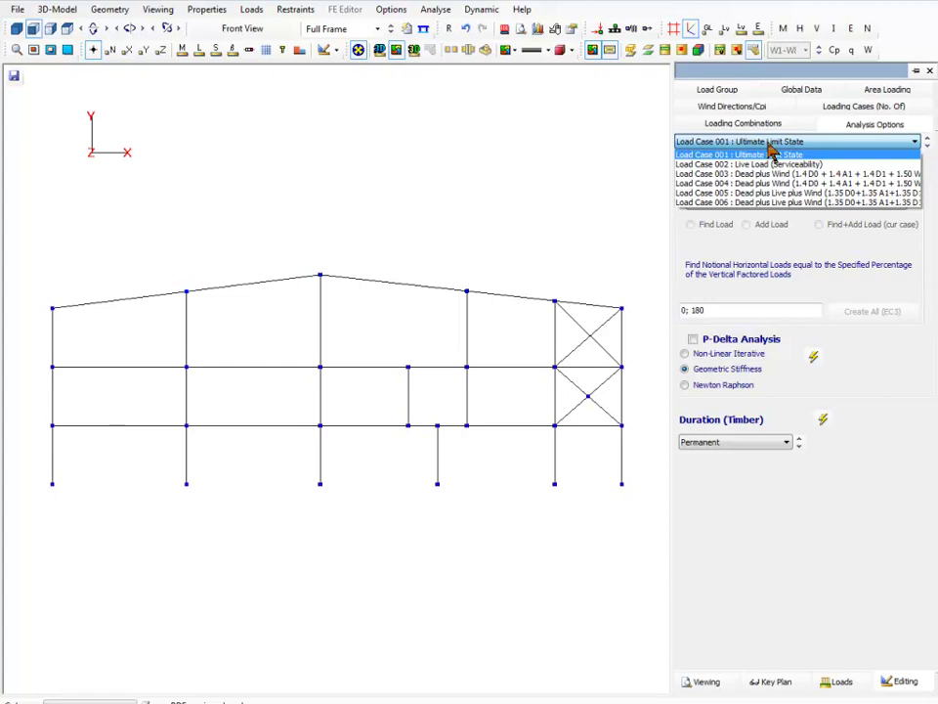
pyautogui.click(742, 247)
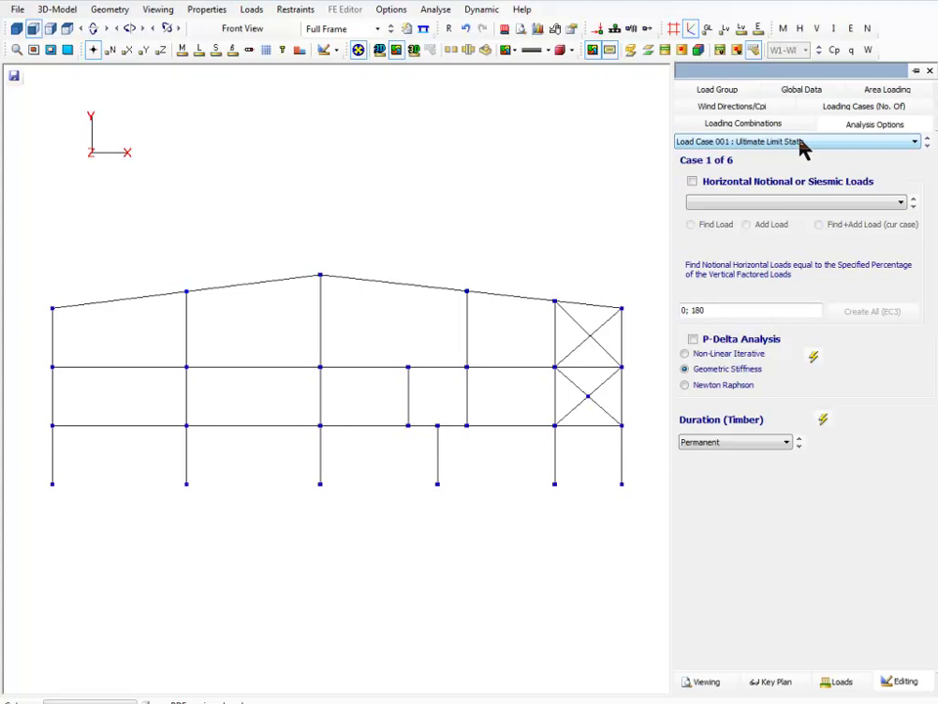
# Create all EC3 horizontal notional load cases for the Ultimate Limit State case, using 0.5 percent at 0 and 180 degrees
pyautogui.click(692, 182)
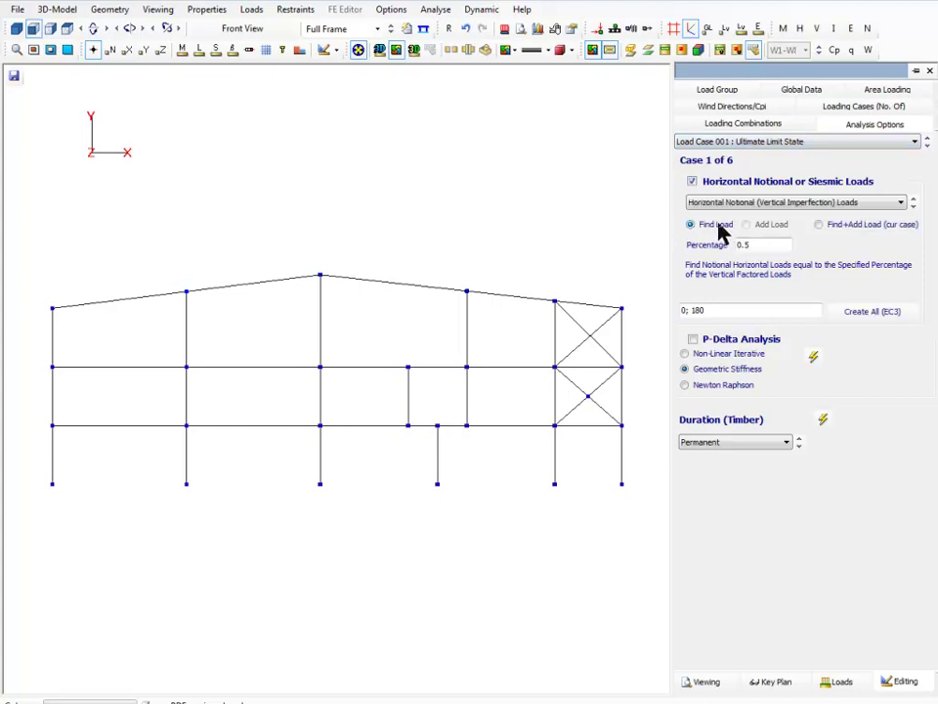
pyautogui.click(819, 224)
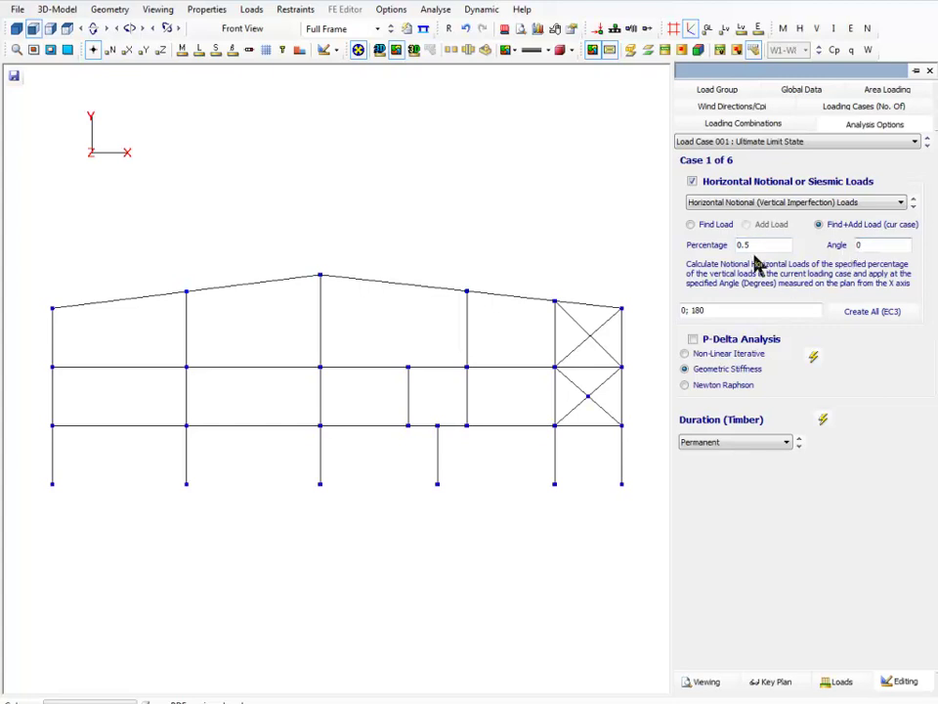
pyautogui.click(706, 226)
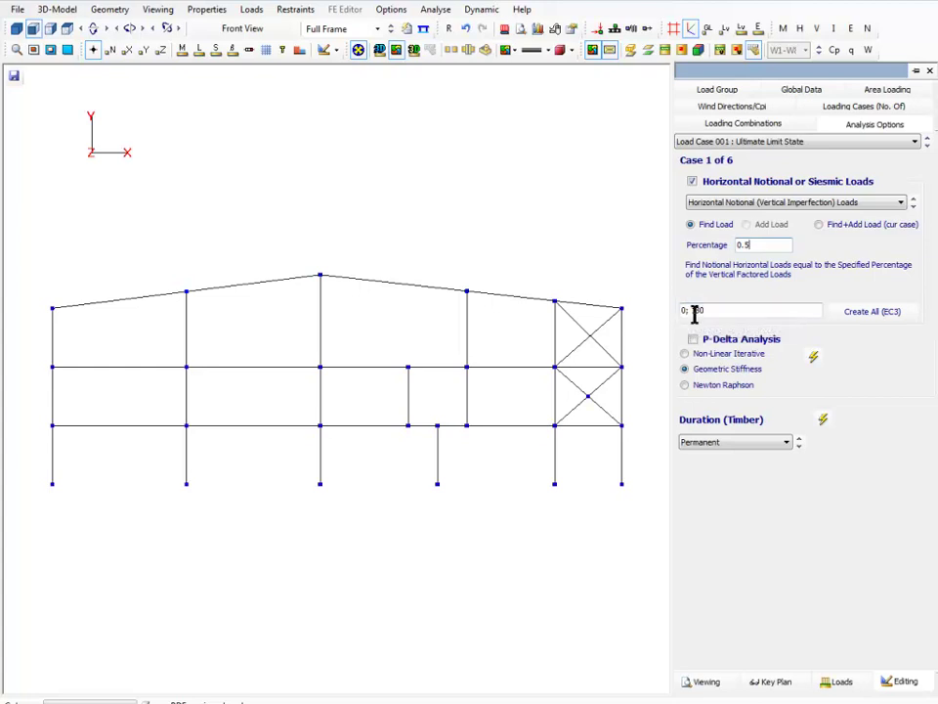
pyautogui.click(877, 317)
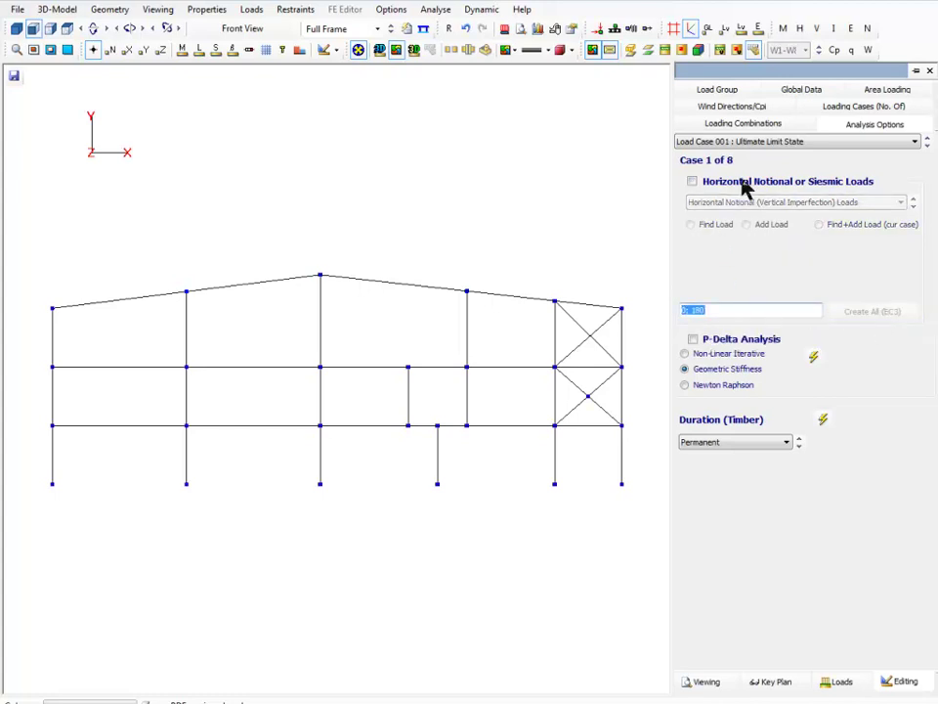
# Enable P-Delta analysis with the Geometric Stiffness method for Load Case 007 and open the list of load cases for applying it
pyautogui.click(773, 141)
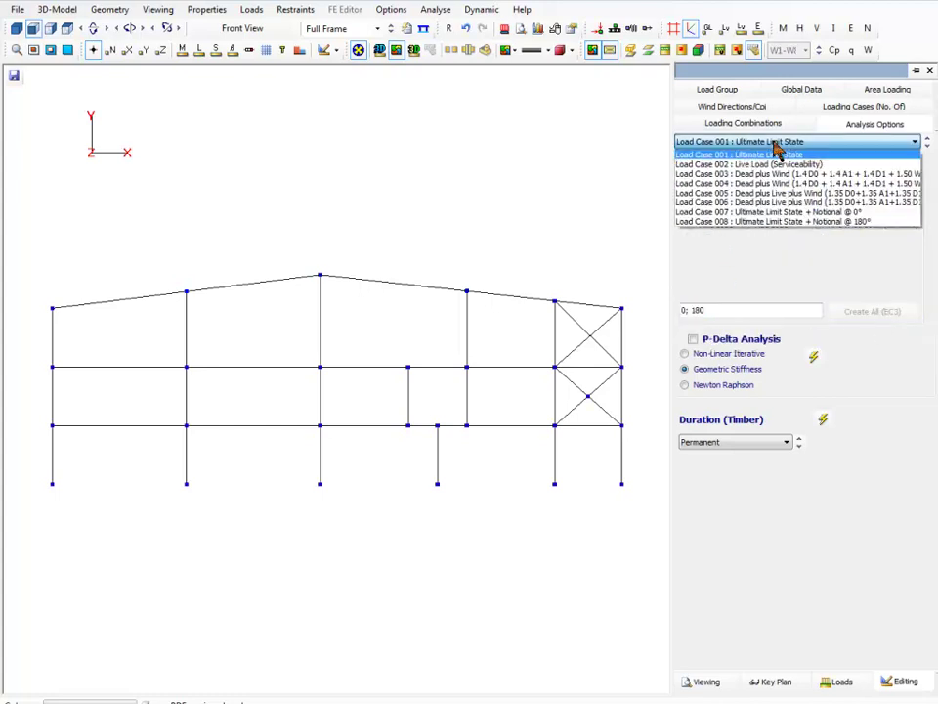
pyautogui.click(772, 213)
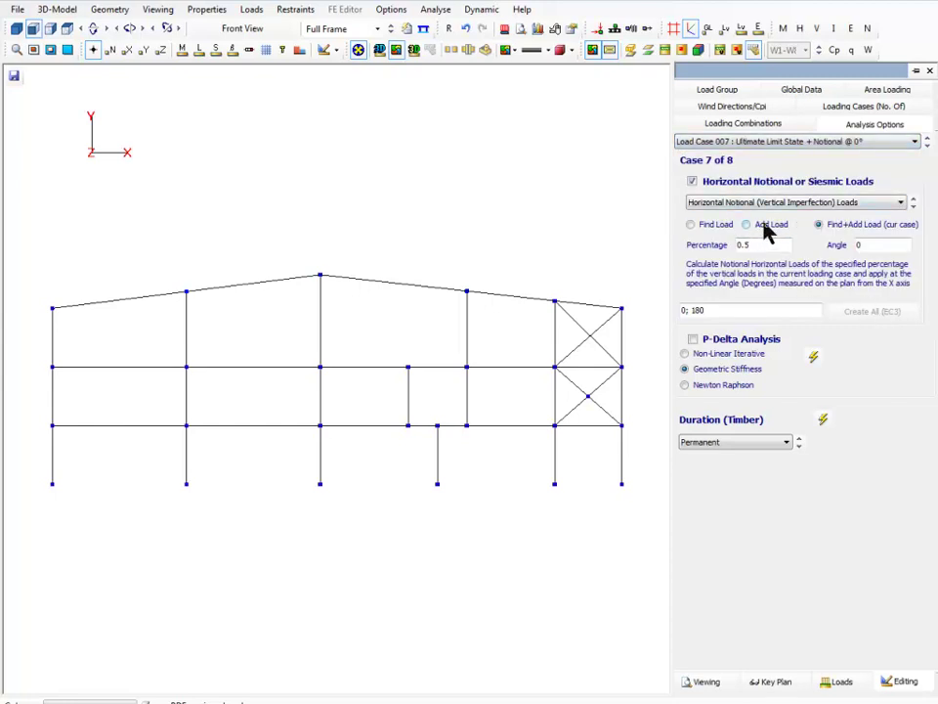
pyautogui.click(694, 340)
pyautogui.click(696, 356)
pyautogui.click(696, 370)
pyautogui.click(685, 369)
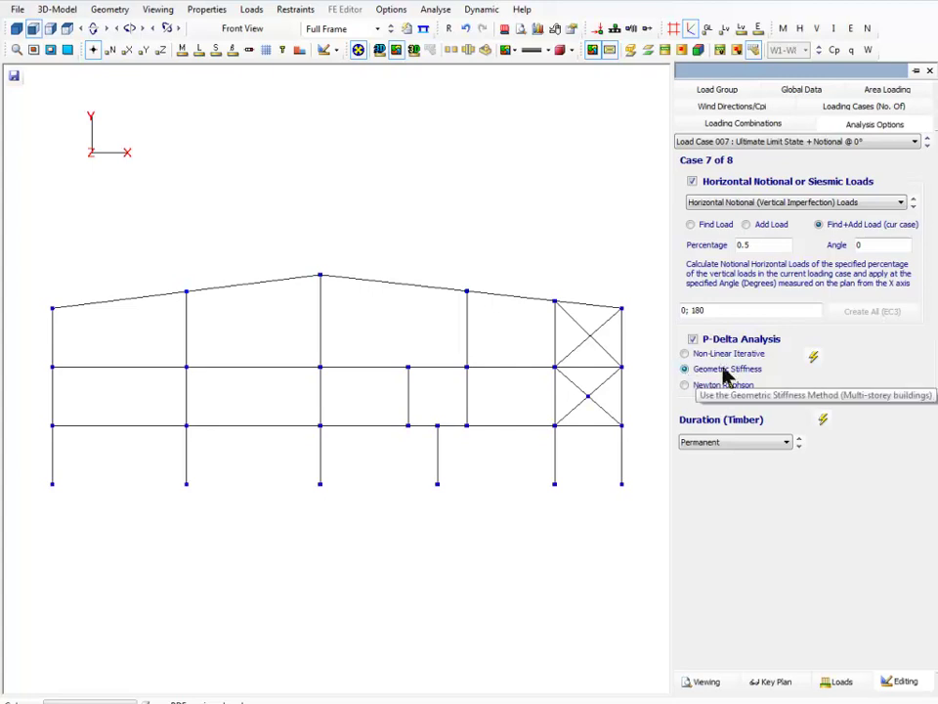
pyautogui.click(814, 358)
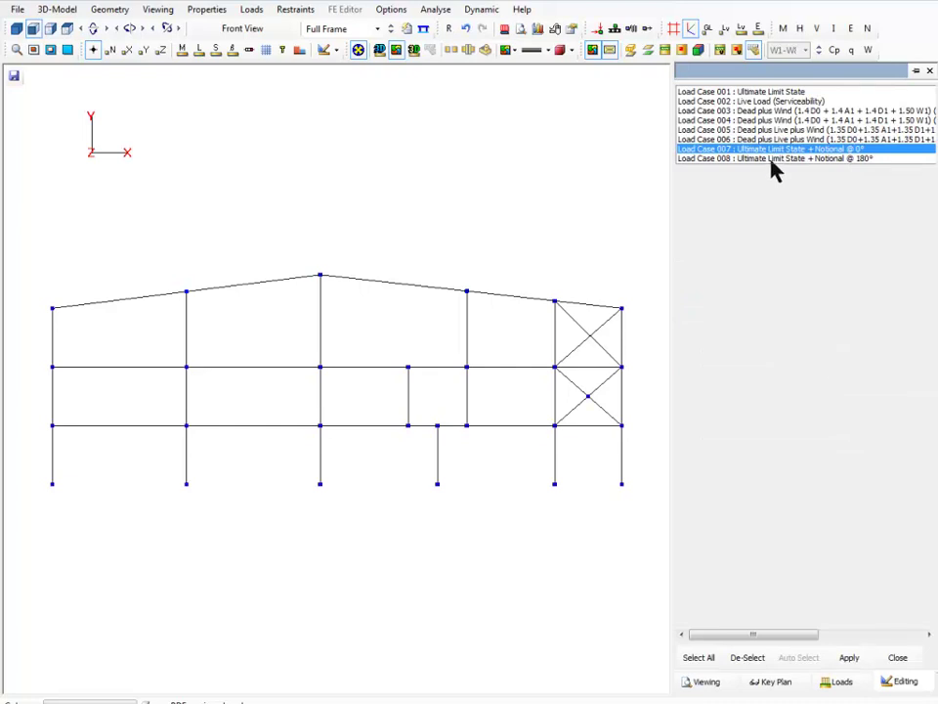
# Apply the Geometric Stiffness P-Delta analysis to load cases 003 through 008
pyautogui.moveTo(773, 159); pyautogui.dragTo(766, 110)
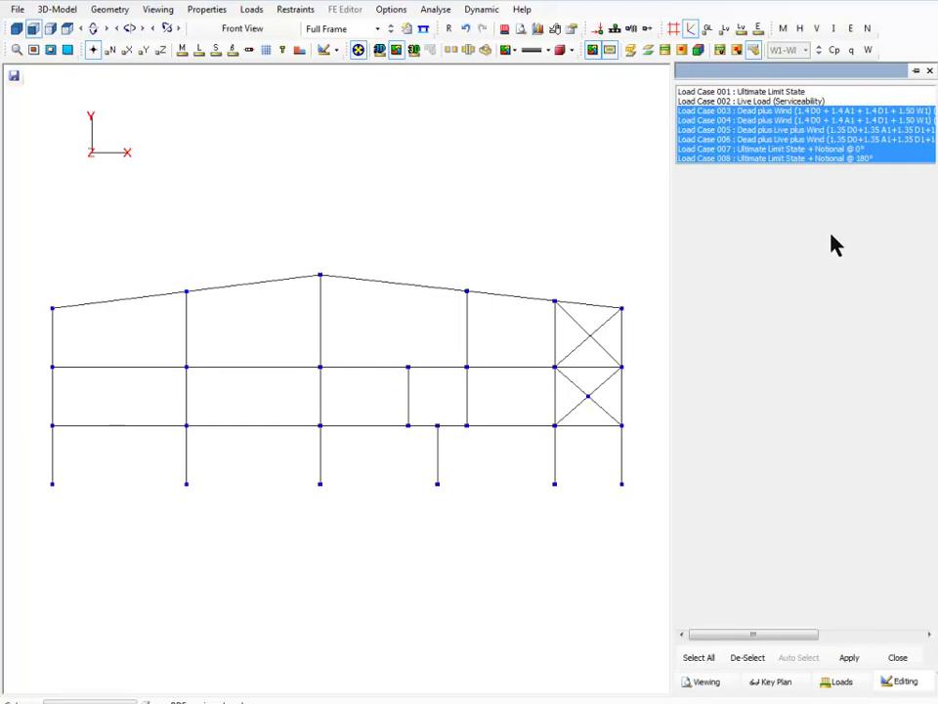
pyautogui.click(851, 658)
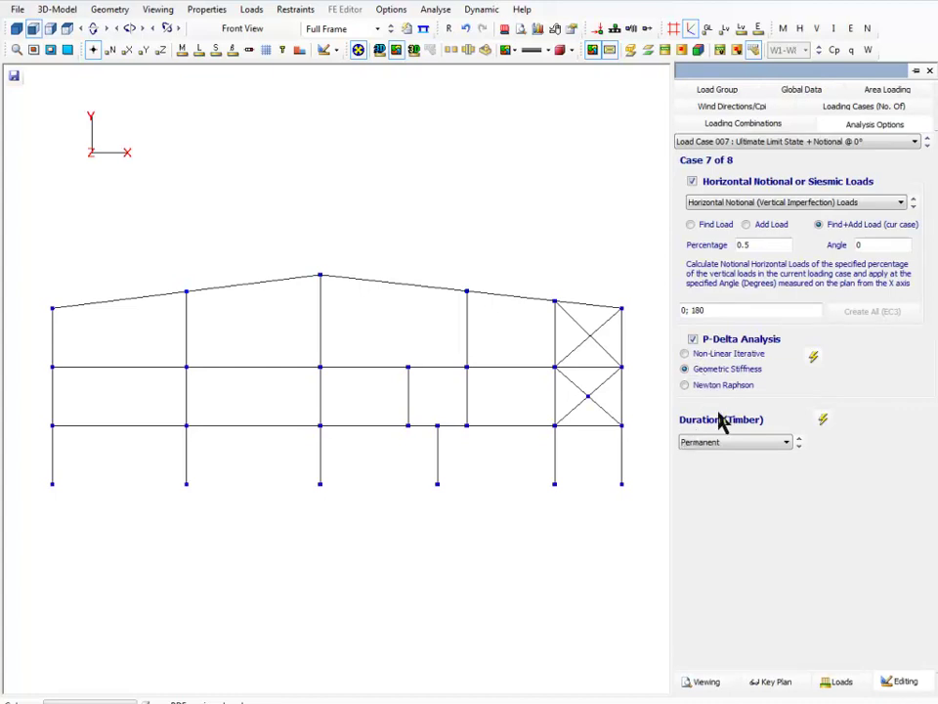
# Review the available timber load durations and the general analysis options without changing them
pyautogui.click(787, 444)
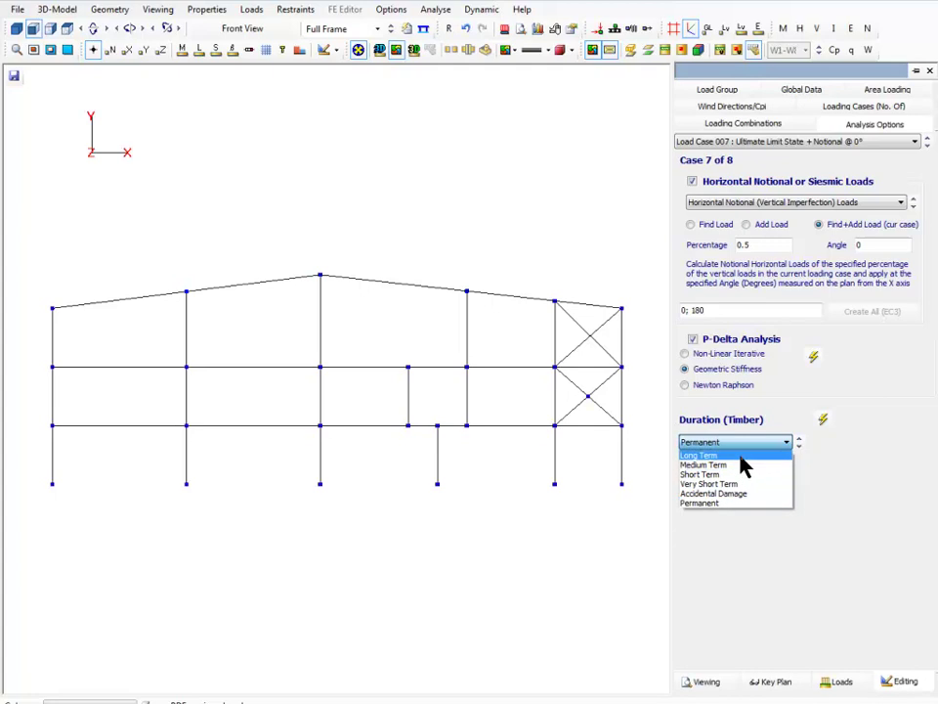
pyautogui.click(768, 555)
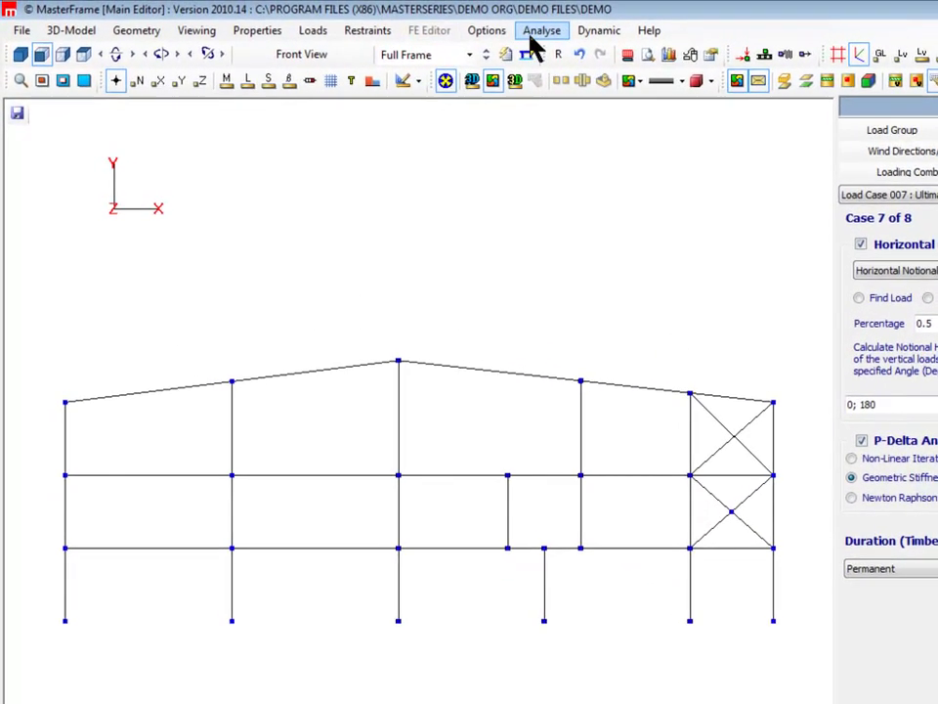
pyautogui.click(491, 37)
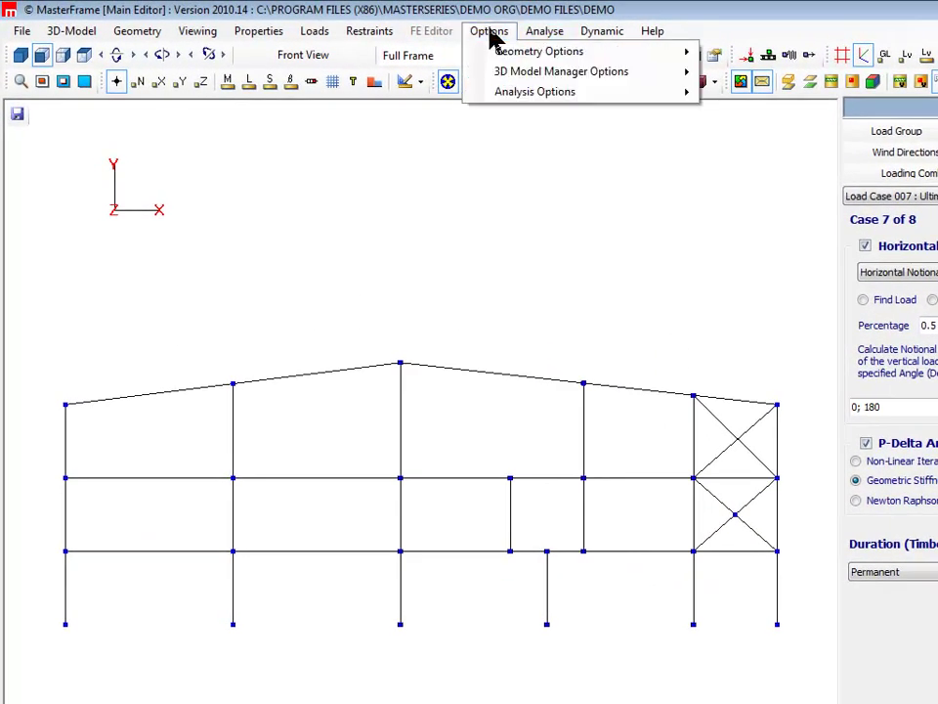
pyautogui.moveTo(534, 93)
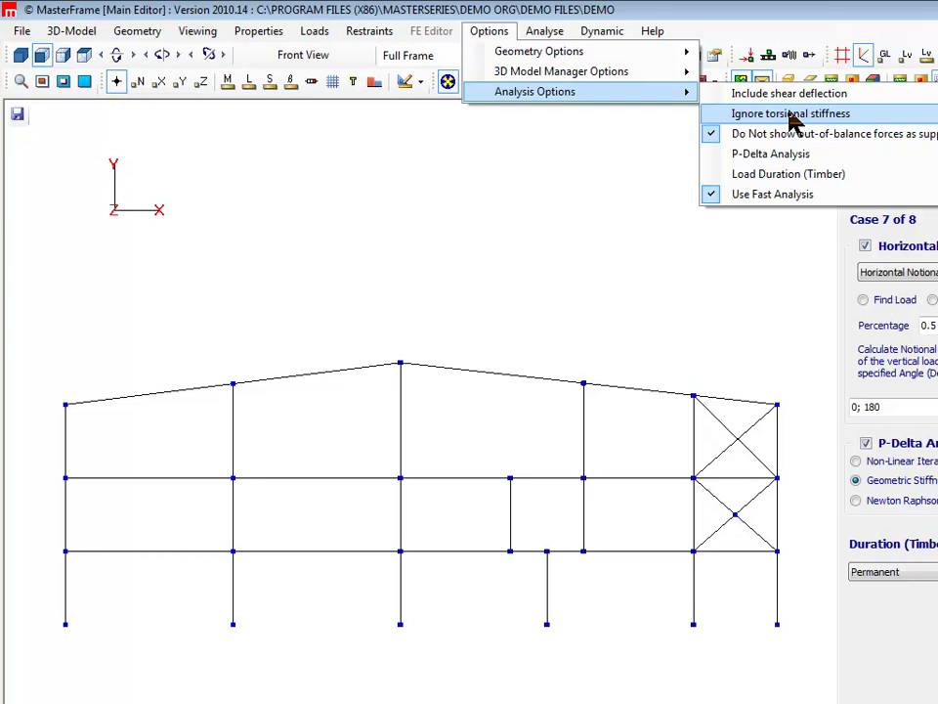
pyautogui.click(550, 216)
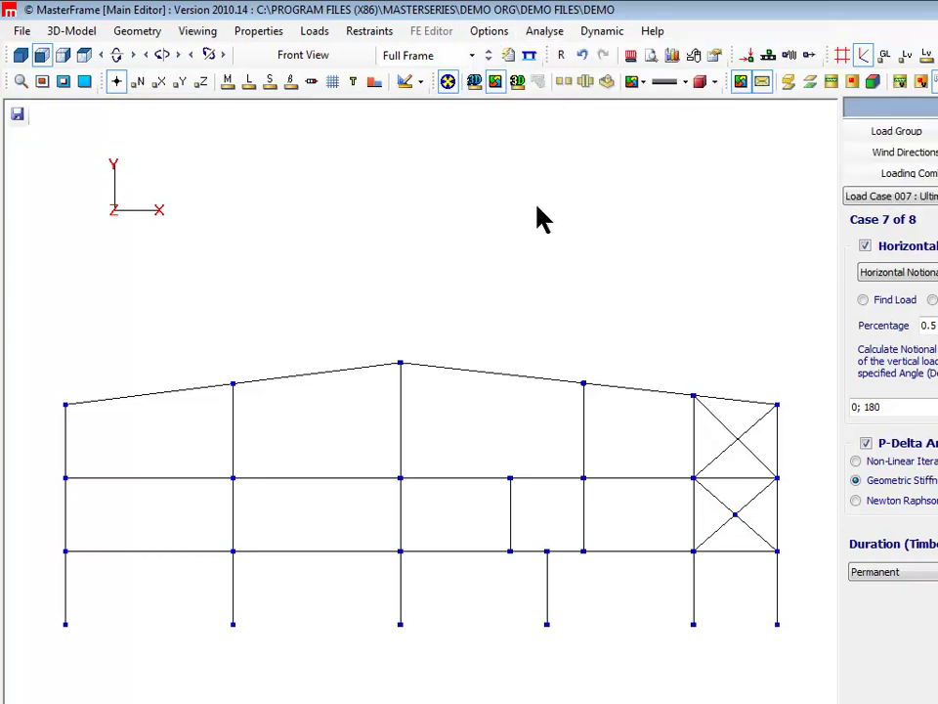
pyautogui.click(446, 82)
# Save the current Demo frame and open the file "3D frame with bugs" from the demo files folder
pyautogui.click(21, 32)
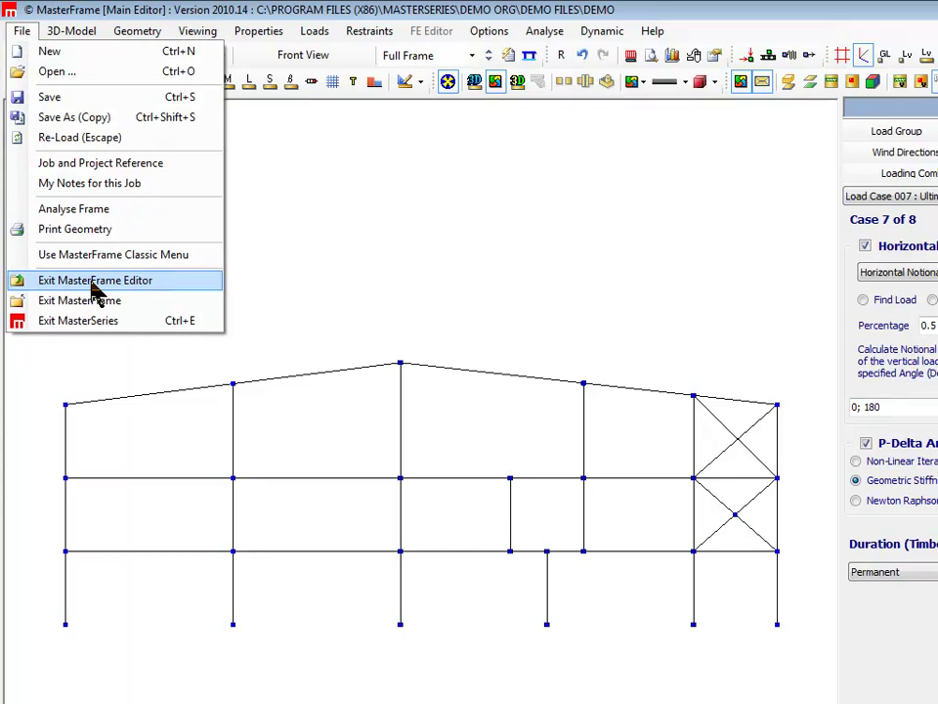
pyautogui.click(63, 98)
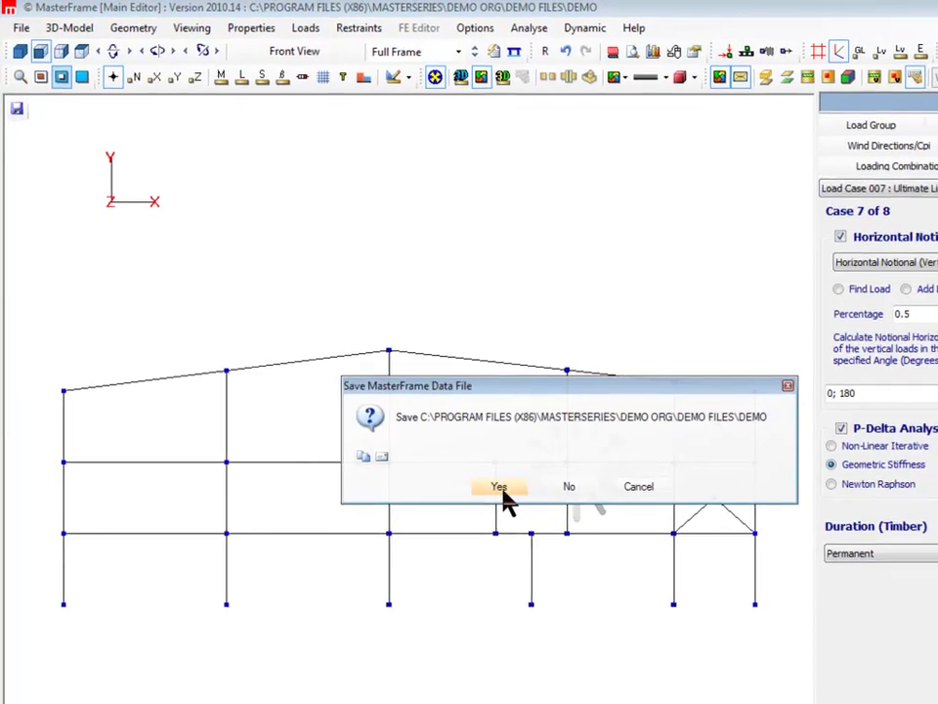
pyautogui.click(513, 500)
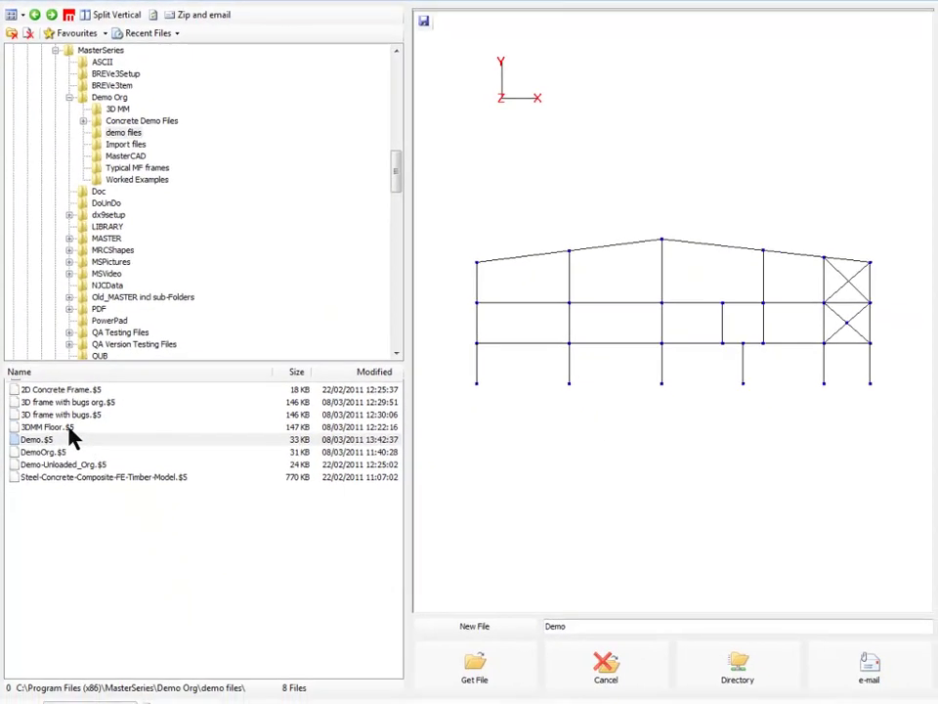
pyautogui.click(60, 414)
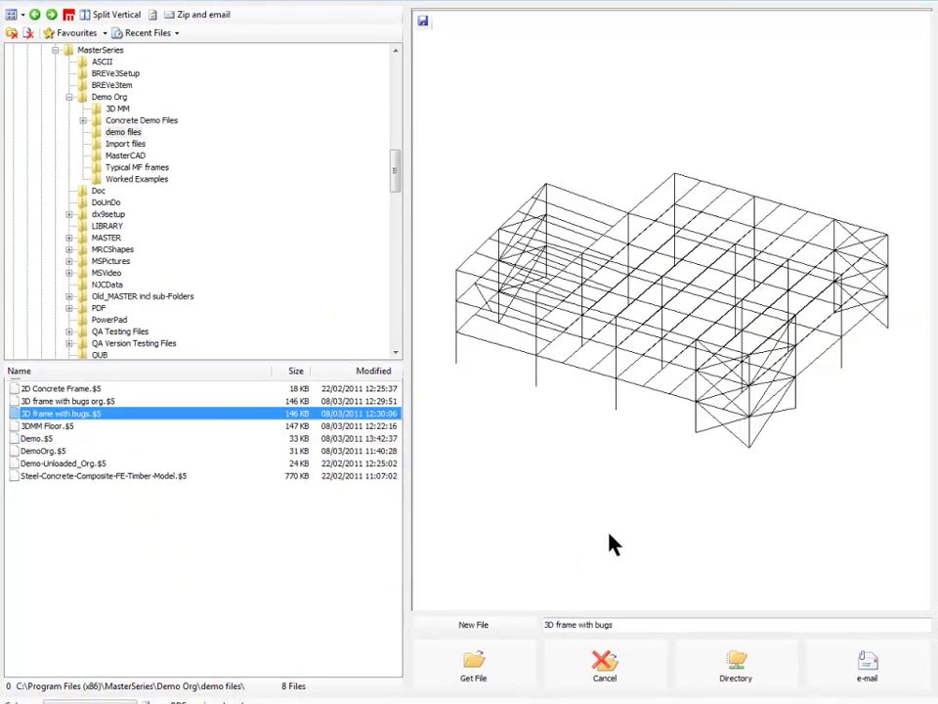
pyautogui.click(476, 670)
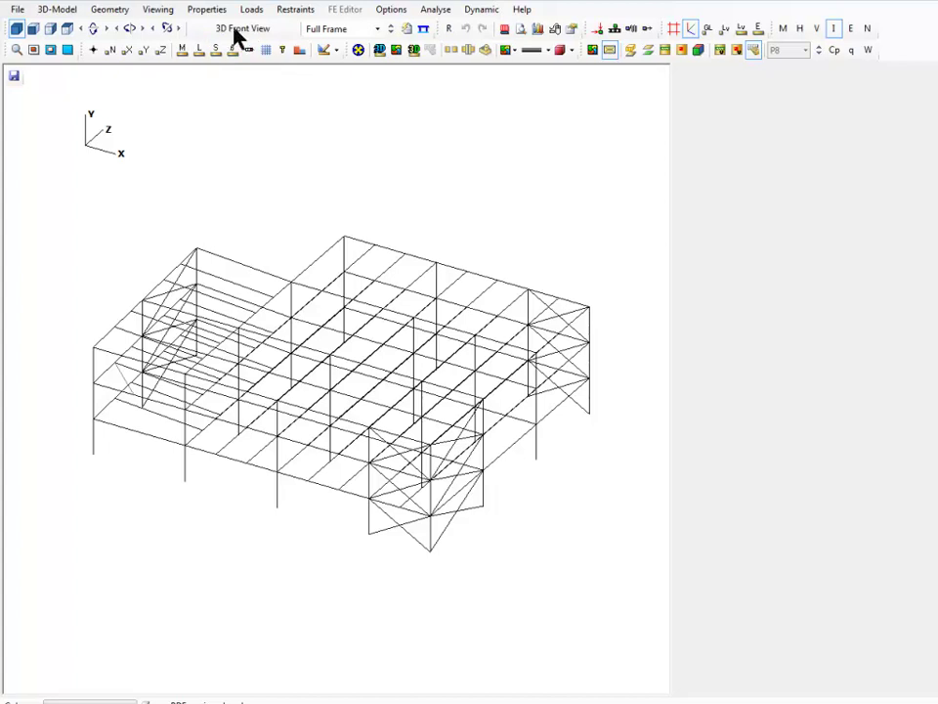
# Analyse the 3D frame, then re-analyse it with all member end releases replaced by 1% partial fixity
pyautogui.click(436, 9)
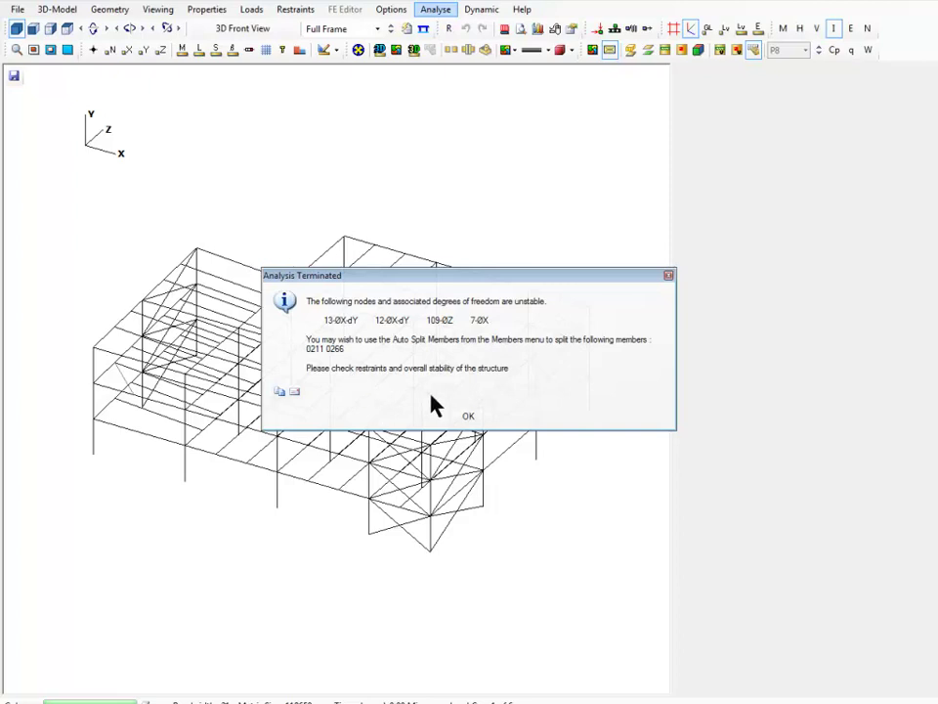
pyautogui.click(467, 418)
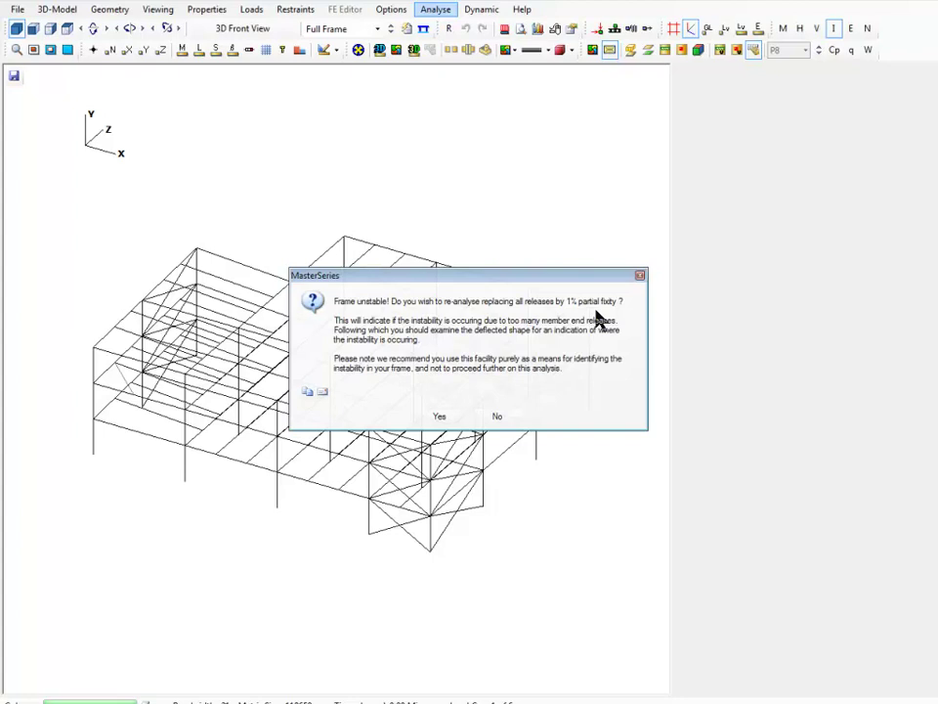
pyautogui.click(439, 418)
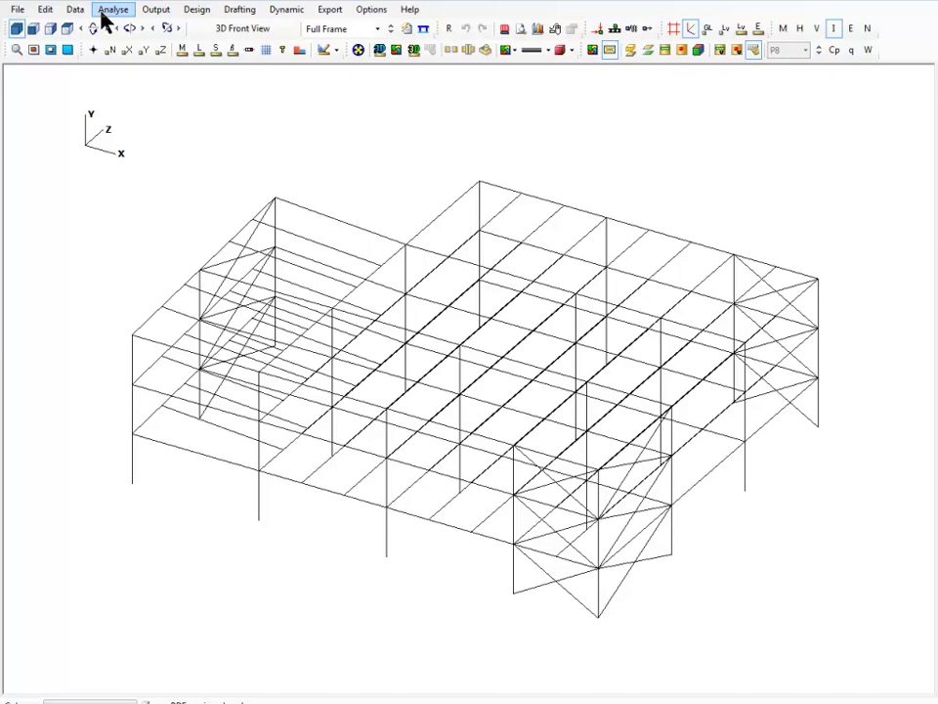
# Check the member end releases across the whole frame, then hide their symbols again
pyautogui.click(156, 12)
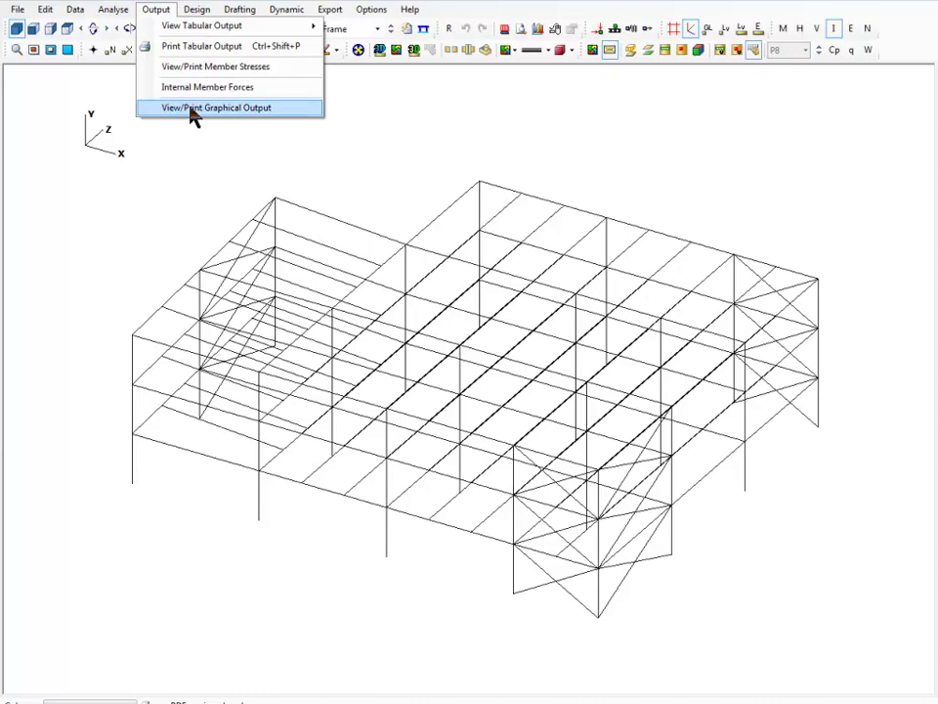
pyautogui.click(531, 4)
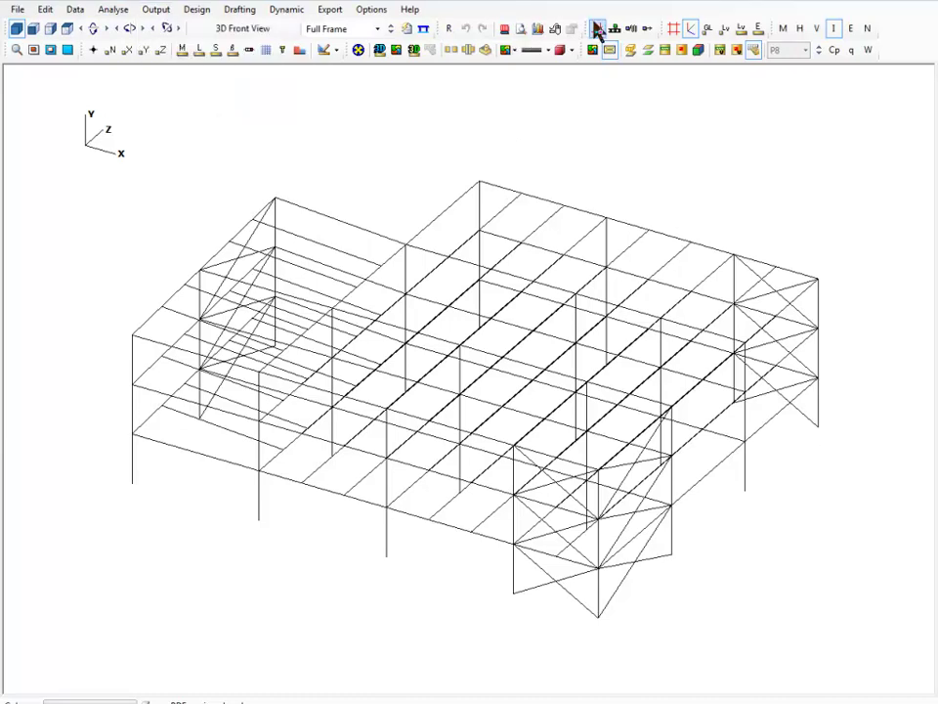
pyautogui.click(248, 50)
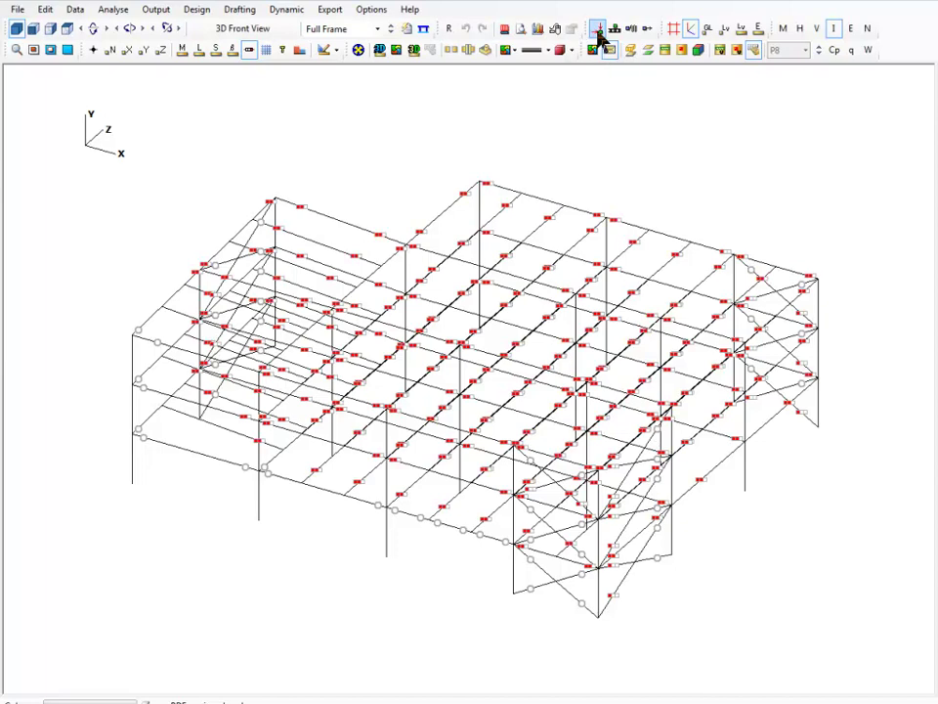
pyautogui.click(249, 51)
# Display the graphical analysis output as the deflected shape overlaid on the frame geometry
pyautogui.click(158, 10)
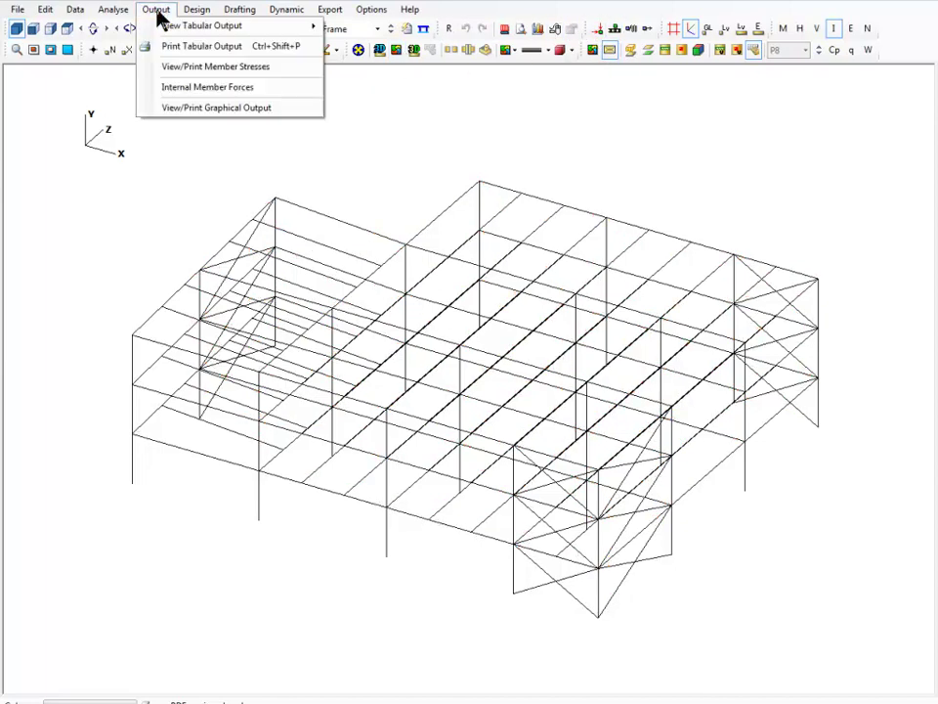
pyautogui.click(198, 110)
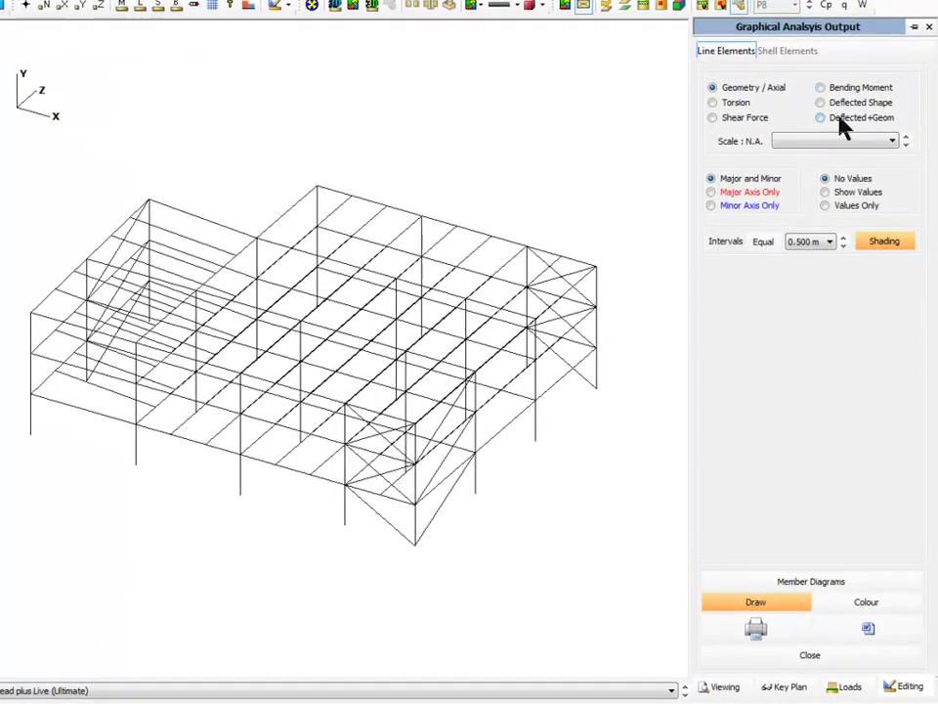
pyautogui.click(823, 108)
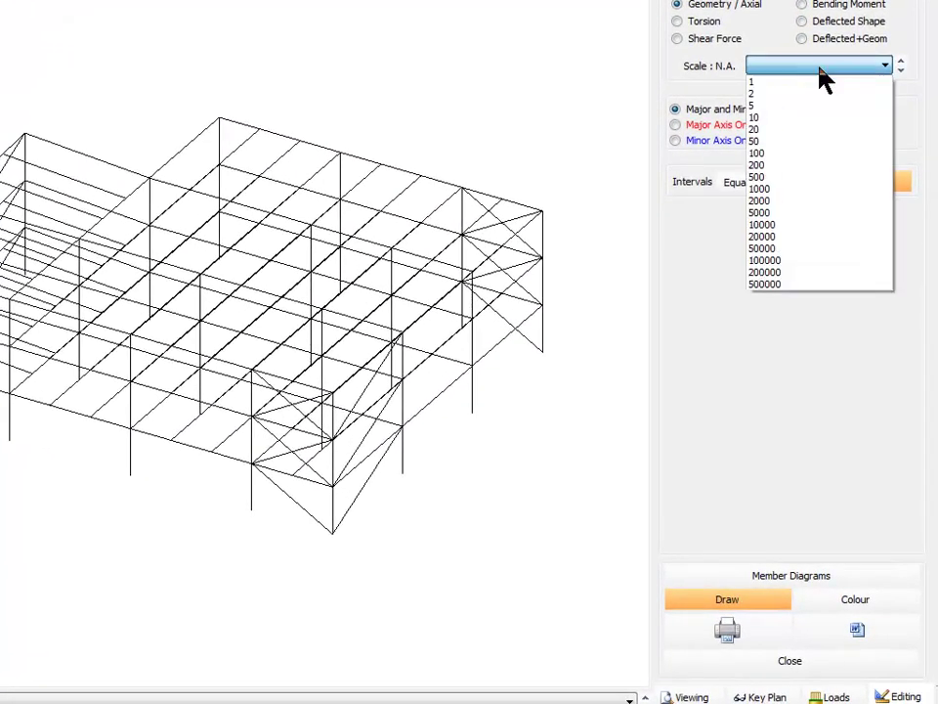
pyautogui.click(825, 44)
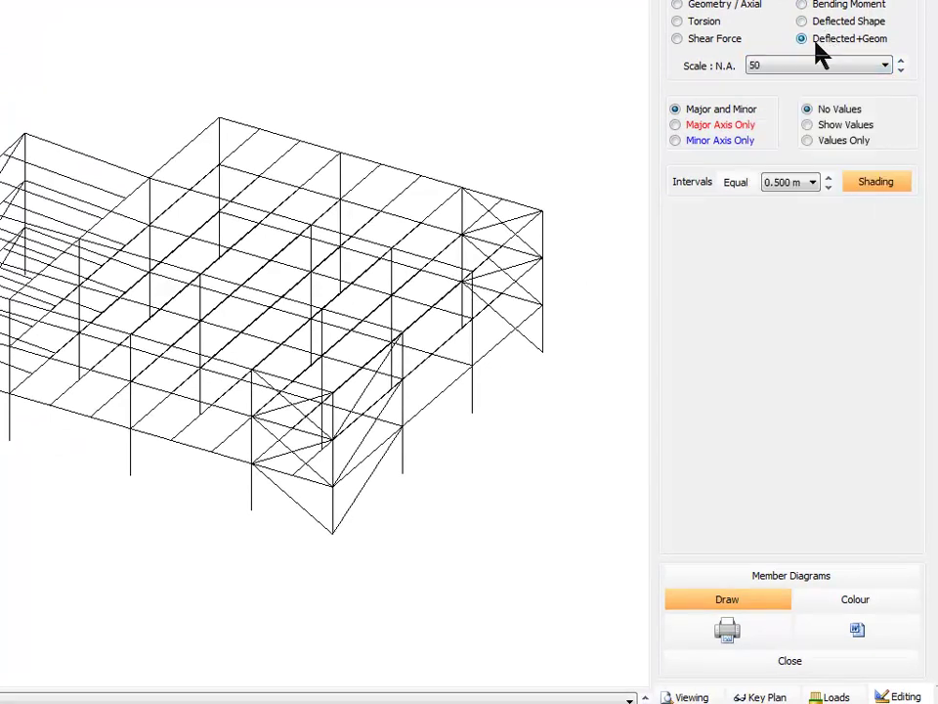
pyautogui.click(823, 46)
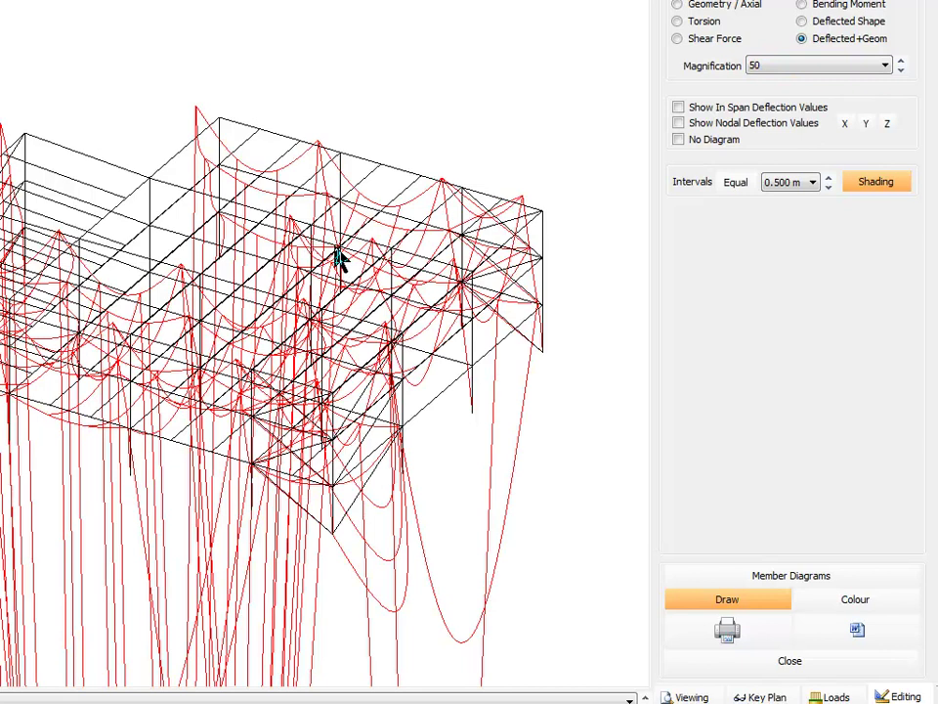
# Set the deflected shape magnification to 1
pyautogui.click(900, 61)
pyautogui.click(901, 67)
pyautogui.click(901, 68)
pyautogui.click(901, 67)
pyautogui.click(901, 67)
pyautogui.click(901, 67)
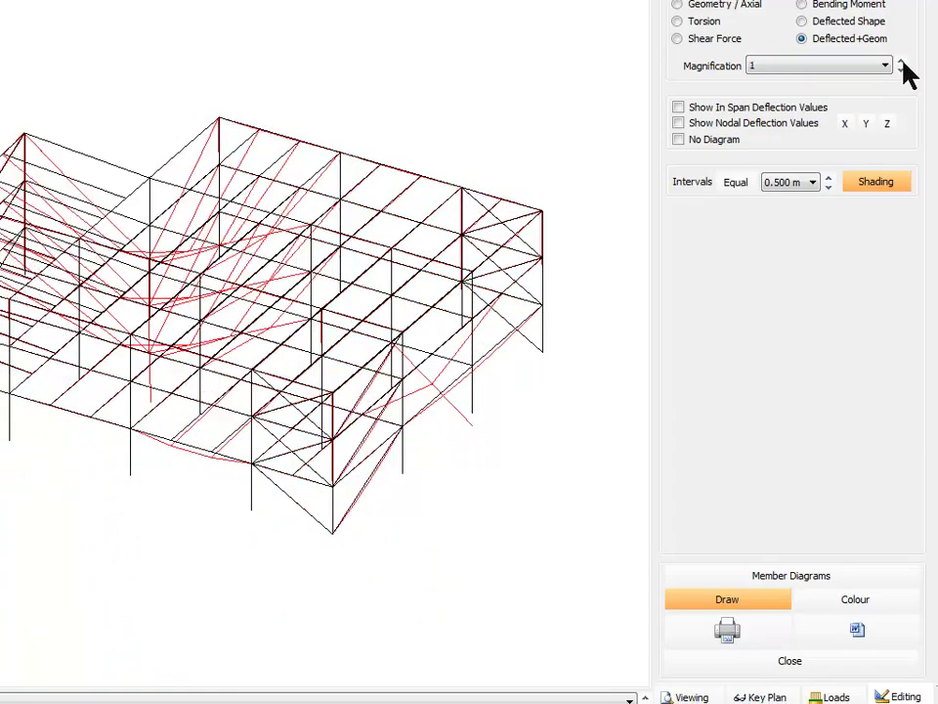
pyautogui.click(904, 62)
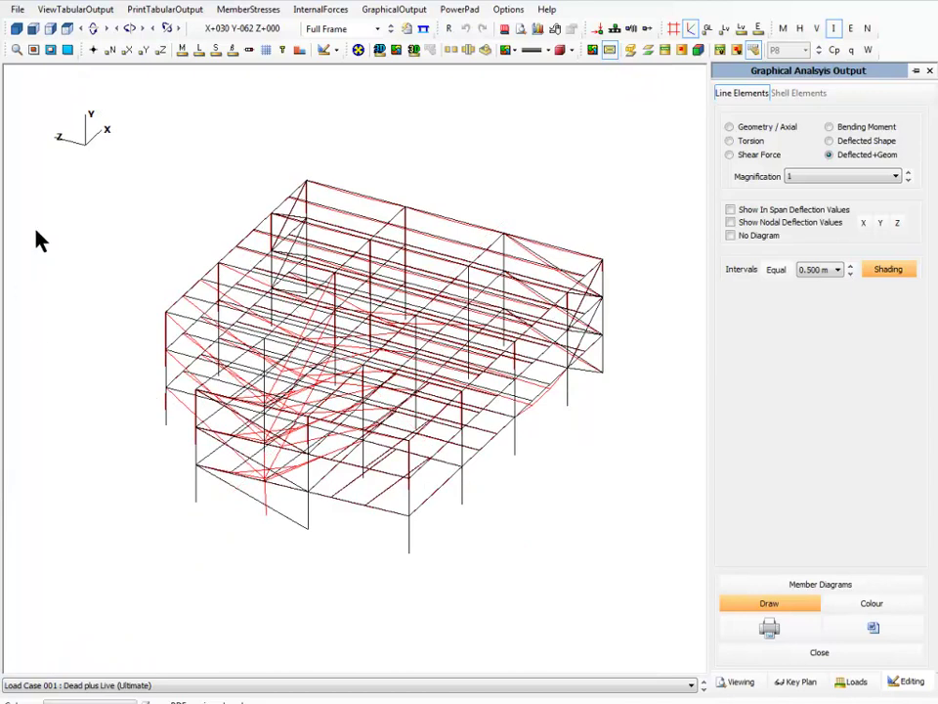
# Isolate the cross-braced end bay at the frame's positive X end in the front view to inspect its deflections
pyautogui.click(33, 28)
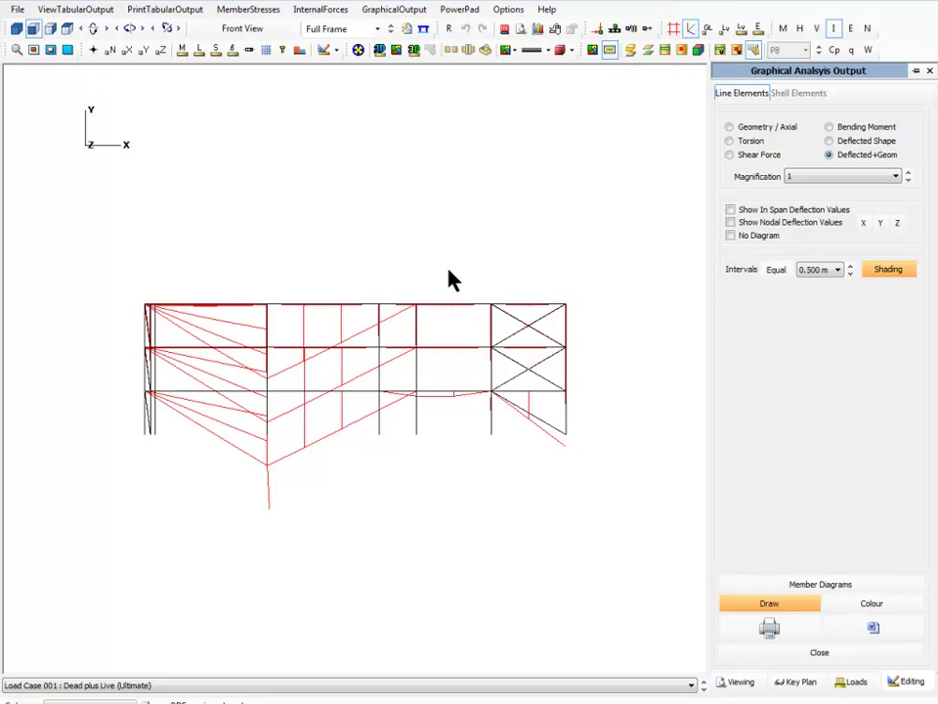
pyautogui.click(16, 49)
pyautogui.moveTo(475, 268); pyautogui.dragTo(592, 460)
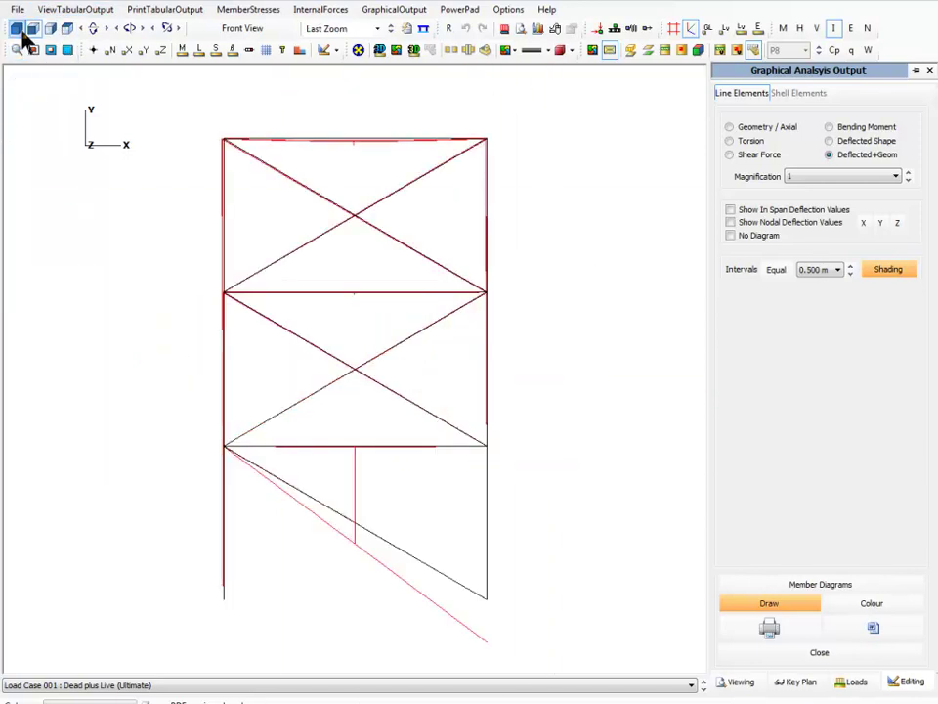
# Examine the isolated end bay's deflected shape in the east view and in a rotated 3D view
pyautogui.click(50, 29)
pyautogui.scroll(-2, 220, 236)
pyautogui.scroll(-3, 226, 241)
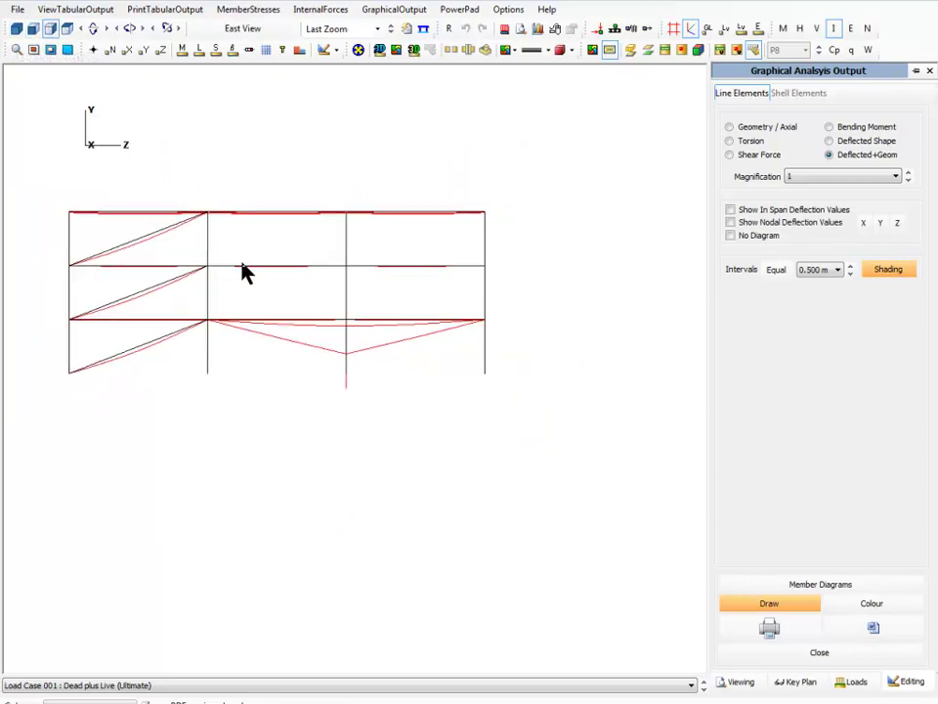
pyautogui.scroll(1, 246, 274)
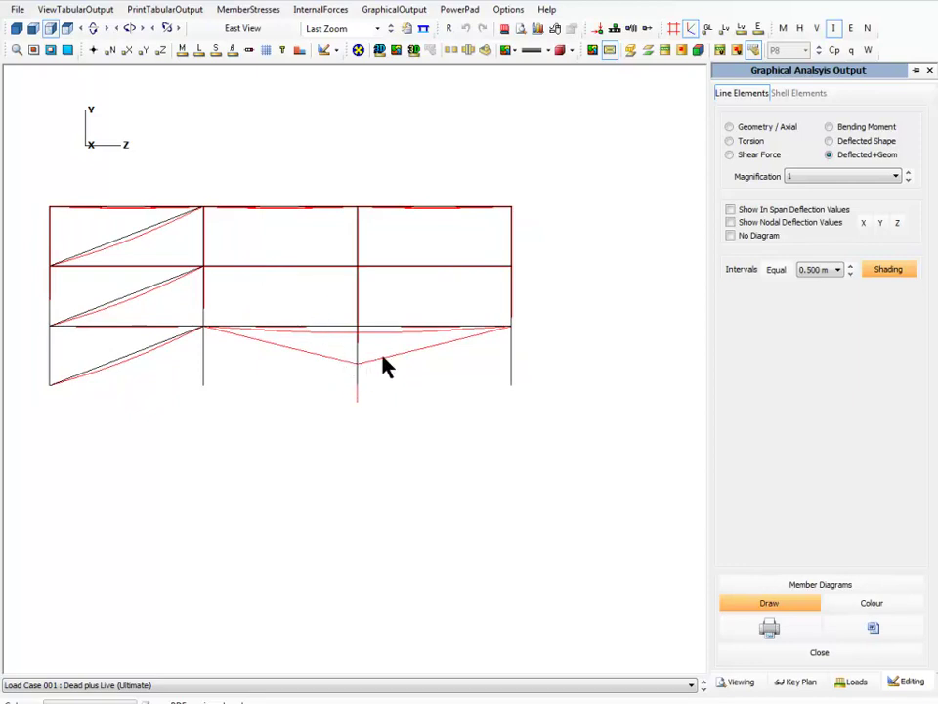
pyautogui.click(15, 30)
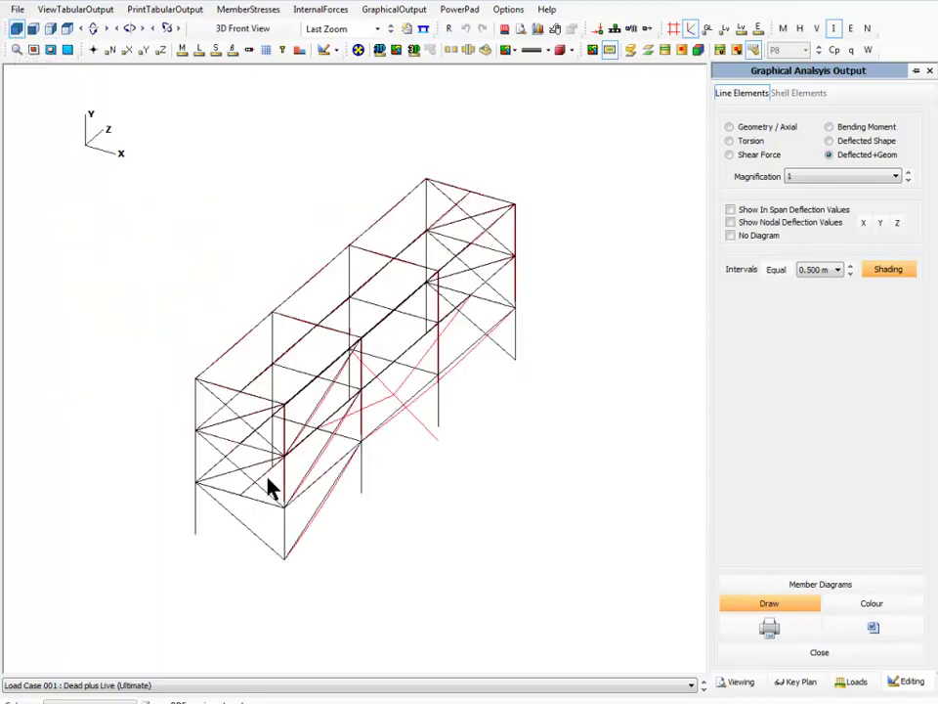
pyautogui.moveTo(105, 328); pyautogui.dragTo(95, 326, button='middle')
pyautogui.moveTo(412, 443); pyautogui.dragTo(456, 410, button='middle')
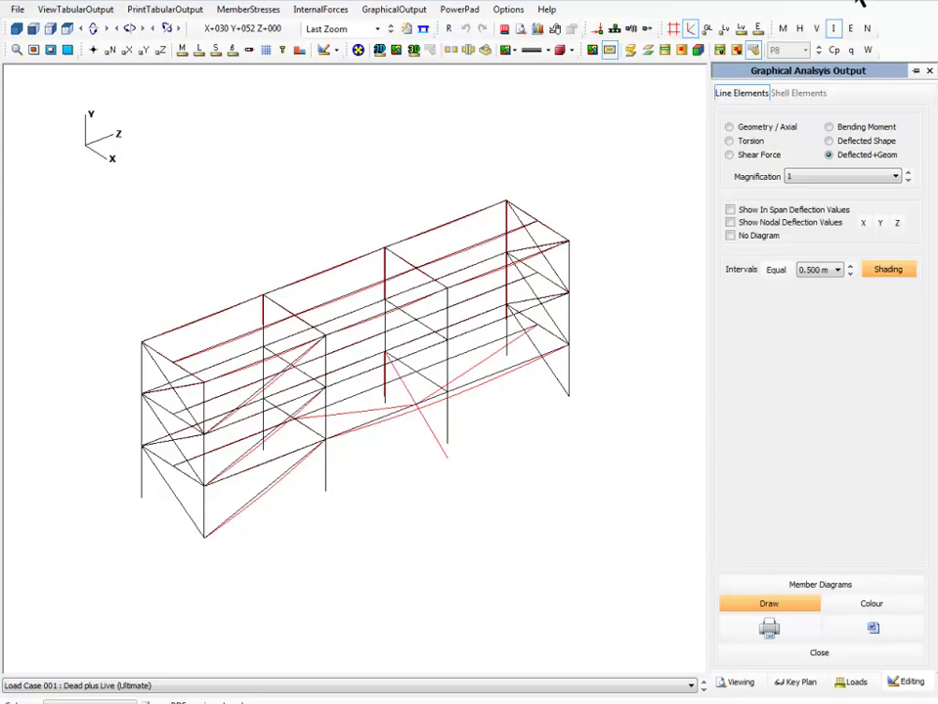
# Leave the graphical output, run the frame analysis again, and decline re-analysis with 1% partial fixity
pyautogui.click(928, 2)
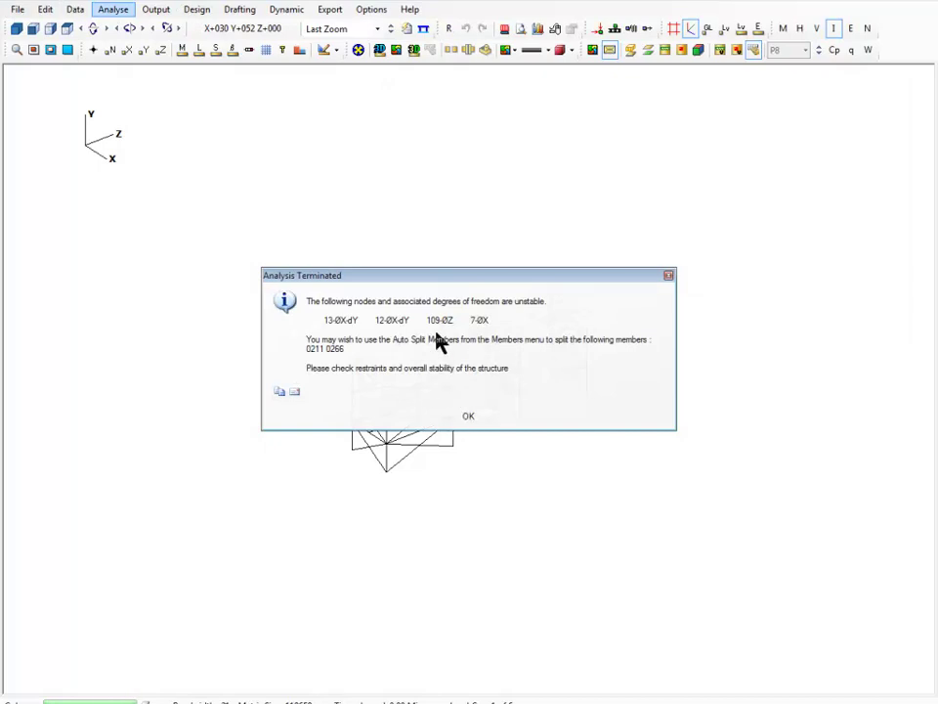
pyautogui.click(470, 418)
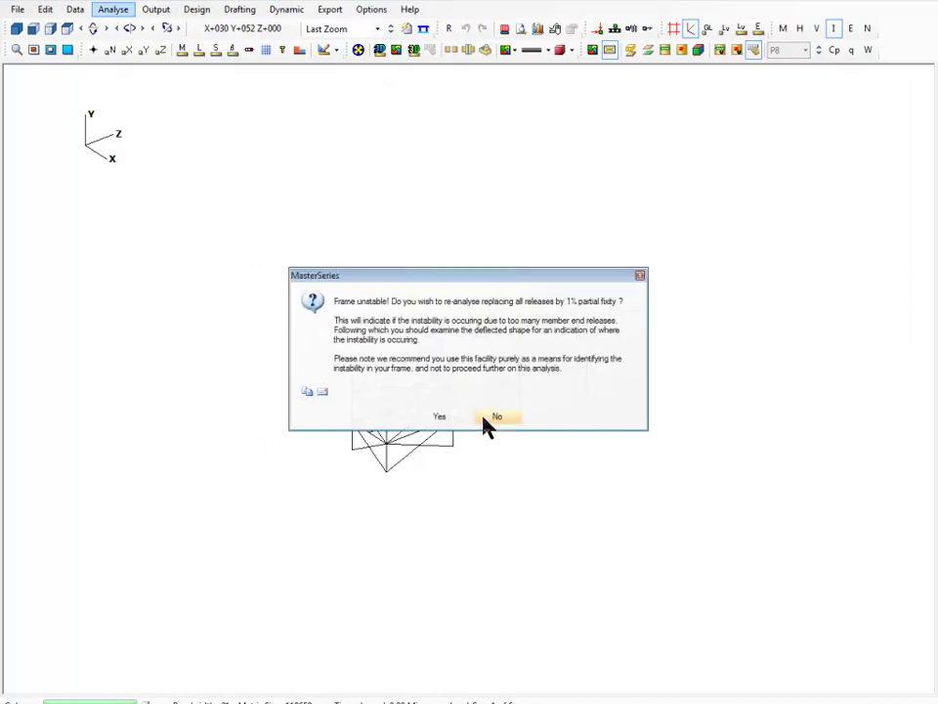
pyautogui.click(486, 417)
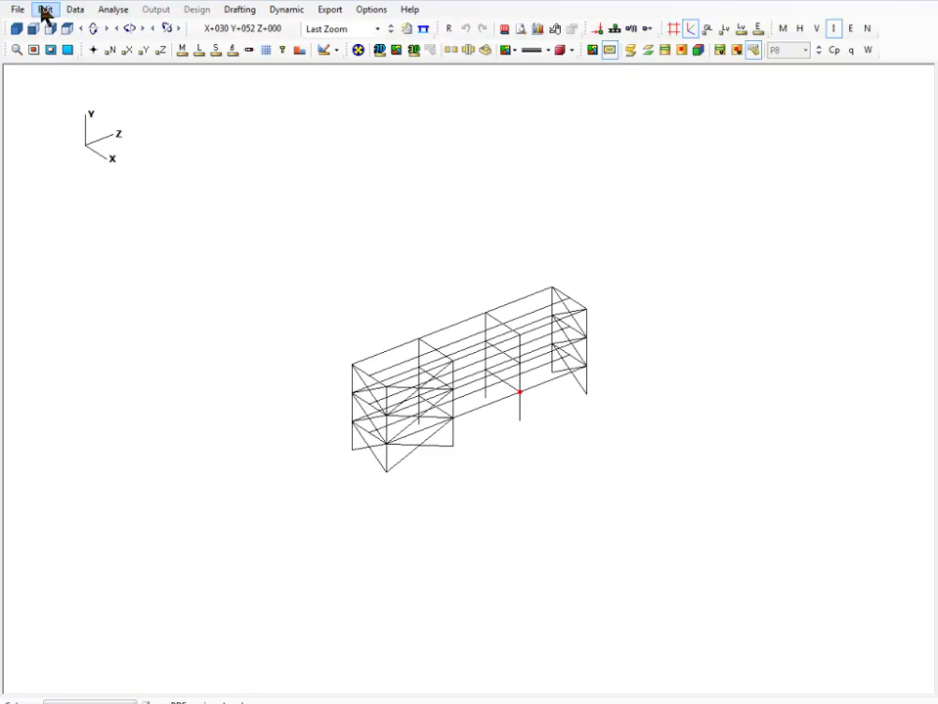
# Auto-split crossing members 0211 and 0266 where the lower column passes the long first-floor edge beam
pyautogui.click(109, 10)
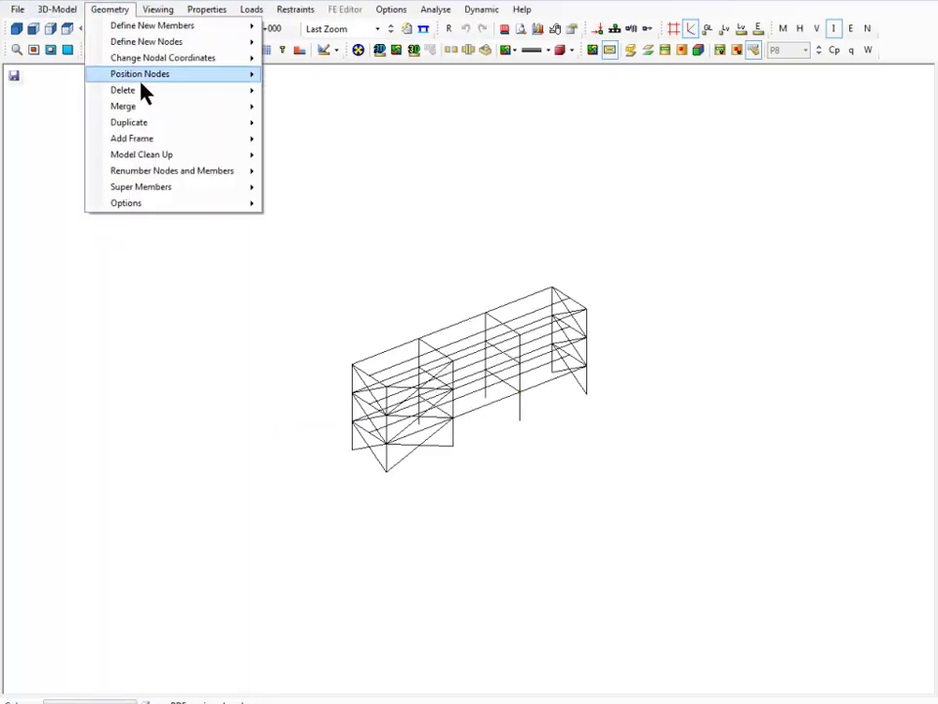
pyautogui.moveTo(154, 185)
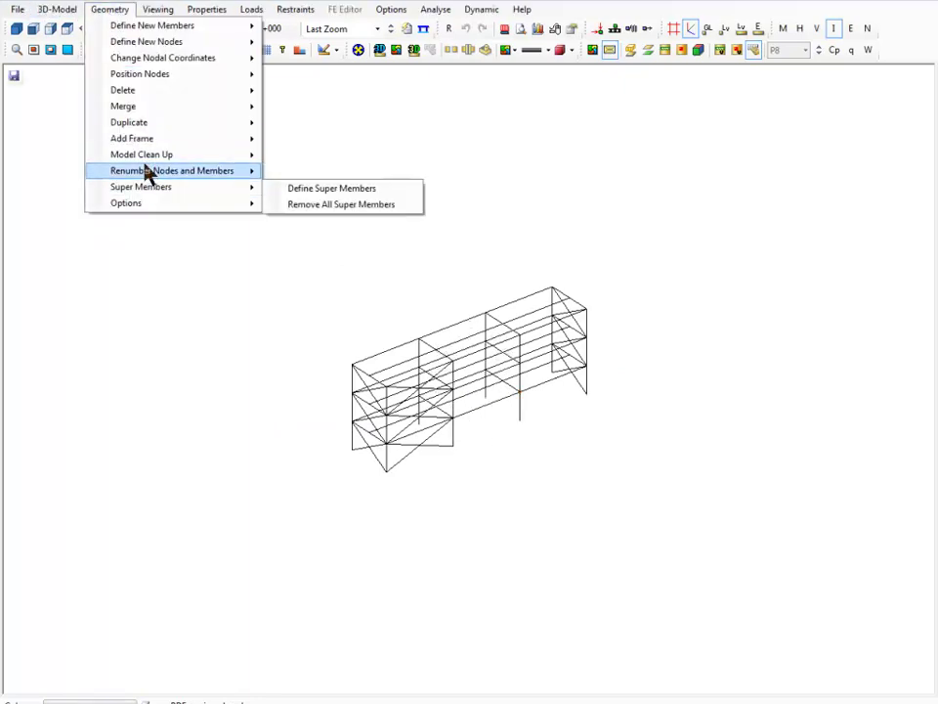
pyautogui.press('Escape')
pyautogui.press('Escape')
pyautogui.click(111, 12)
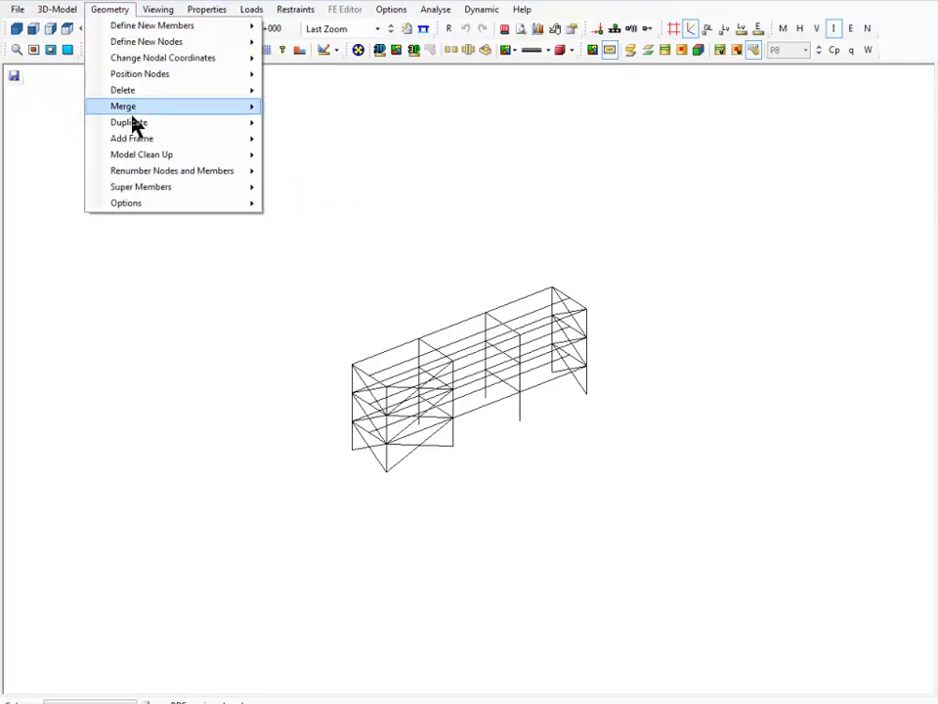
pyautogui.moveTo(177, 161)
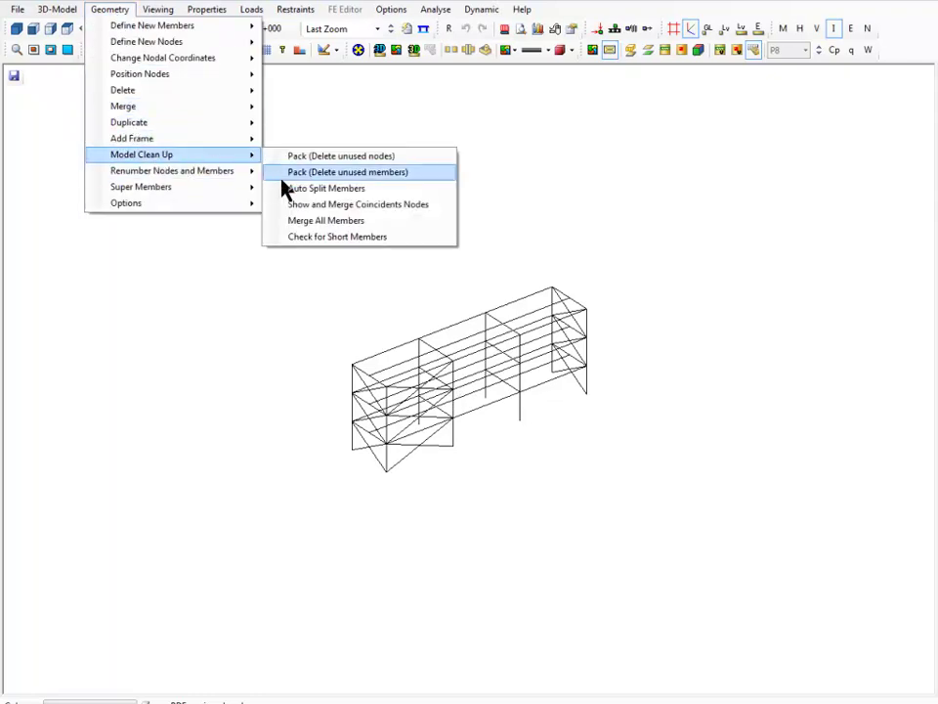
pyautogui.click(337, 188)
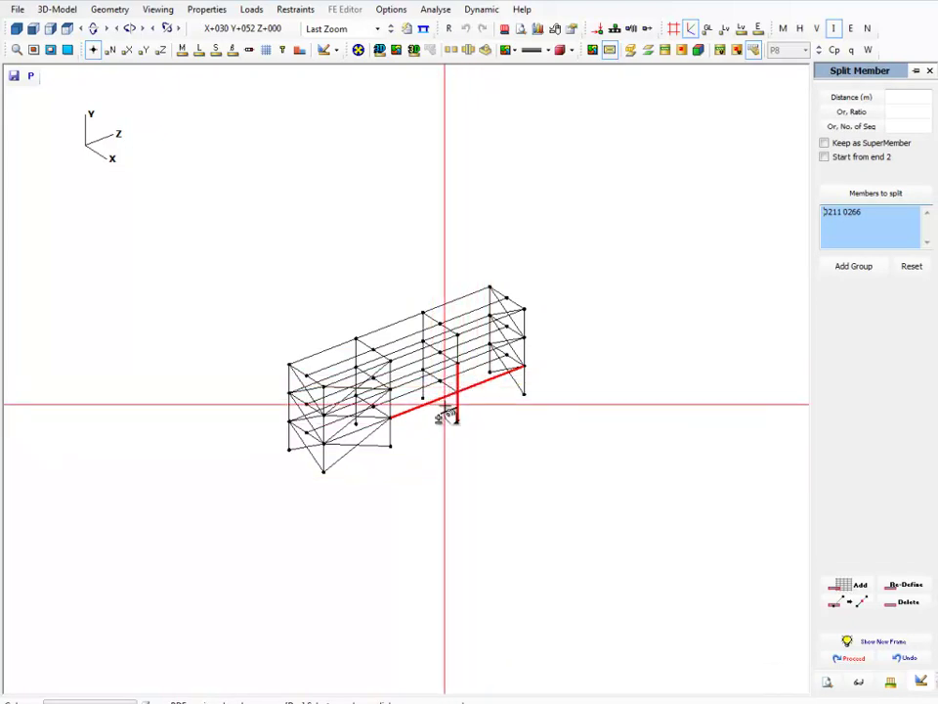
pyautogui.click(850, 663)
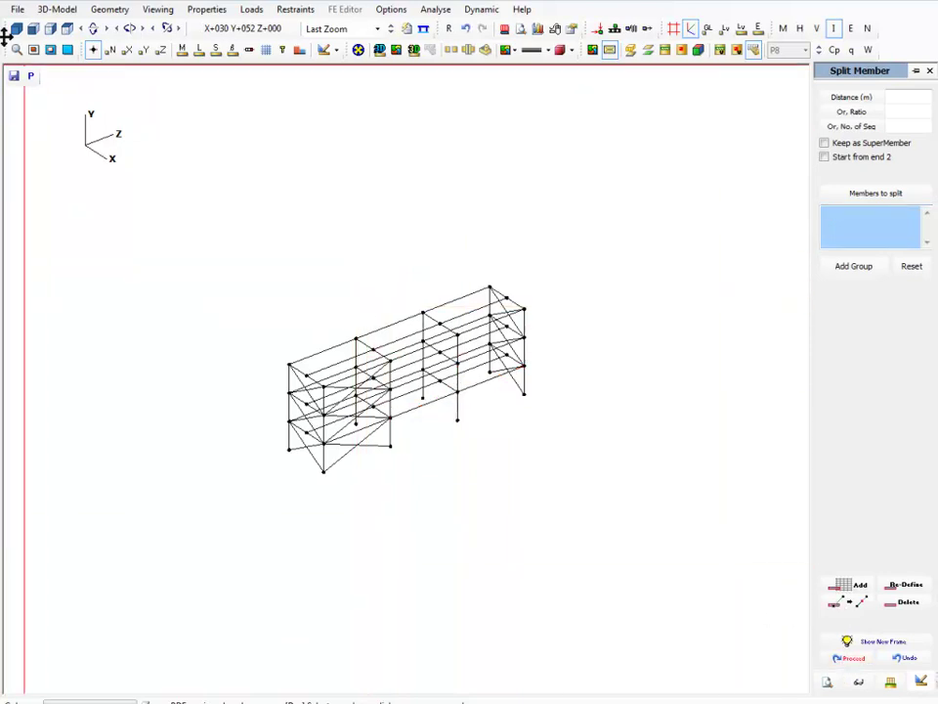
# Run the frame analysis again and accept re-analysis with all releases replaced by 1% partial fixity
pyautogui.click(436, 11)
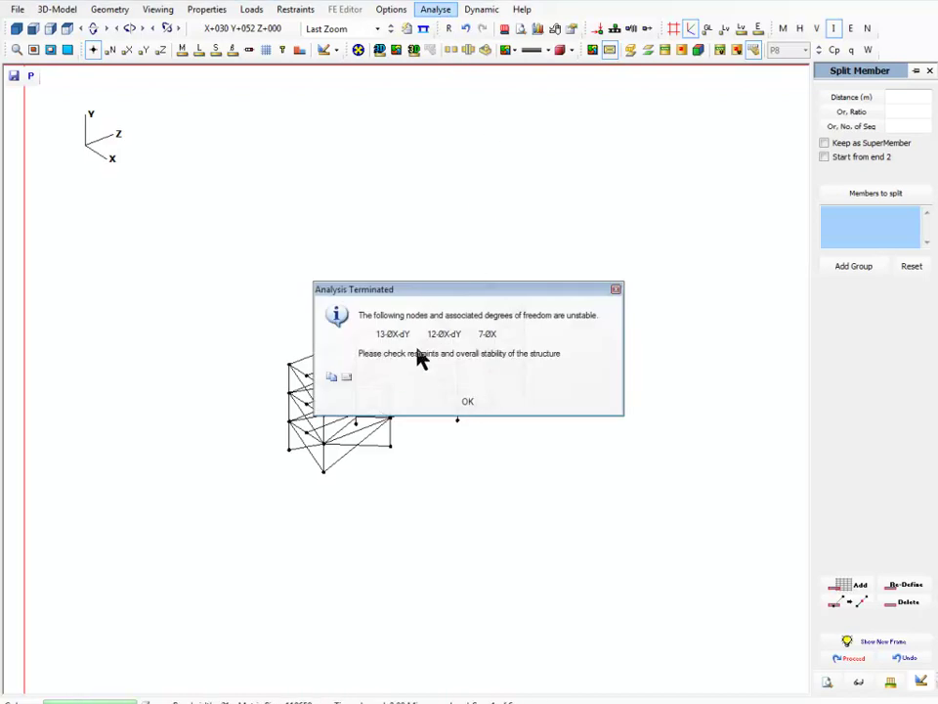
pyautogui.click(468, 403)
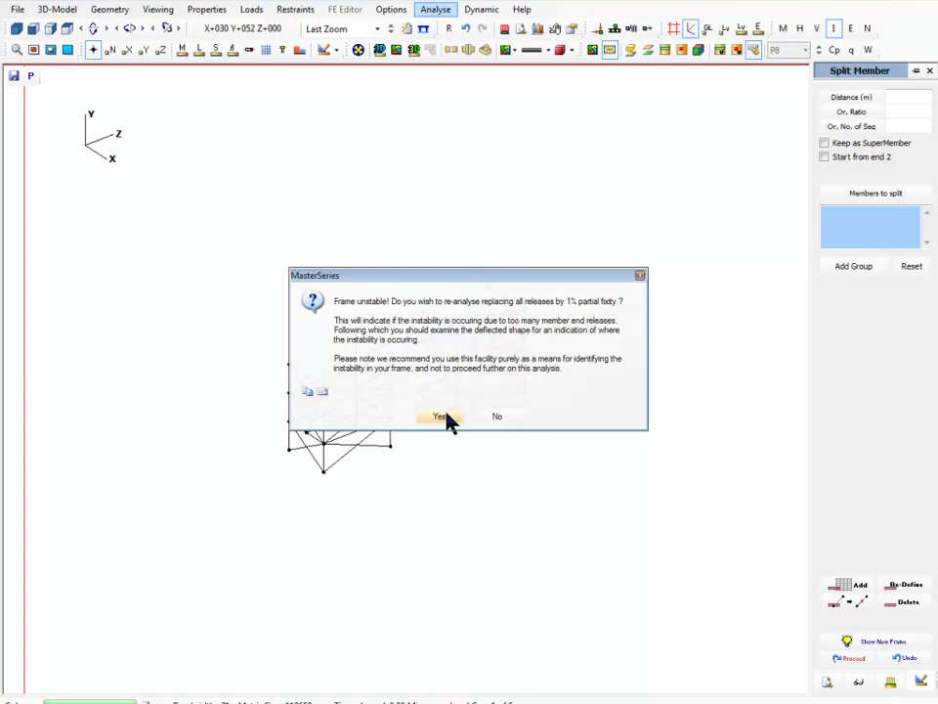
pyautogui.click(444, 420)
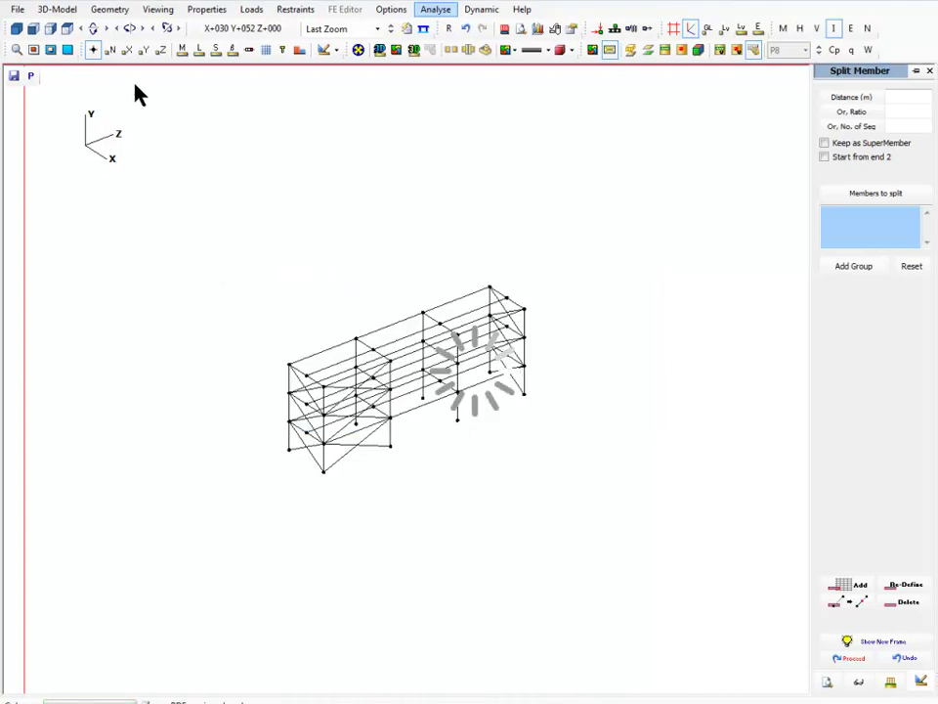
# Display the full frame's deflected shape together with its geometry in the graphical analysis output
pyautogui.click(68, 54)
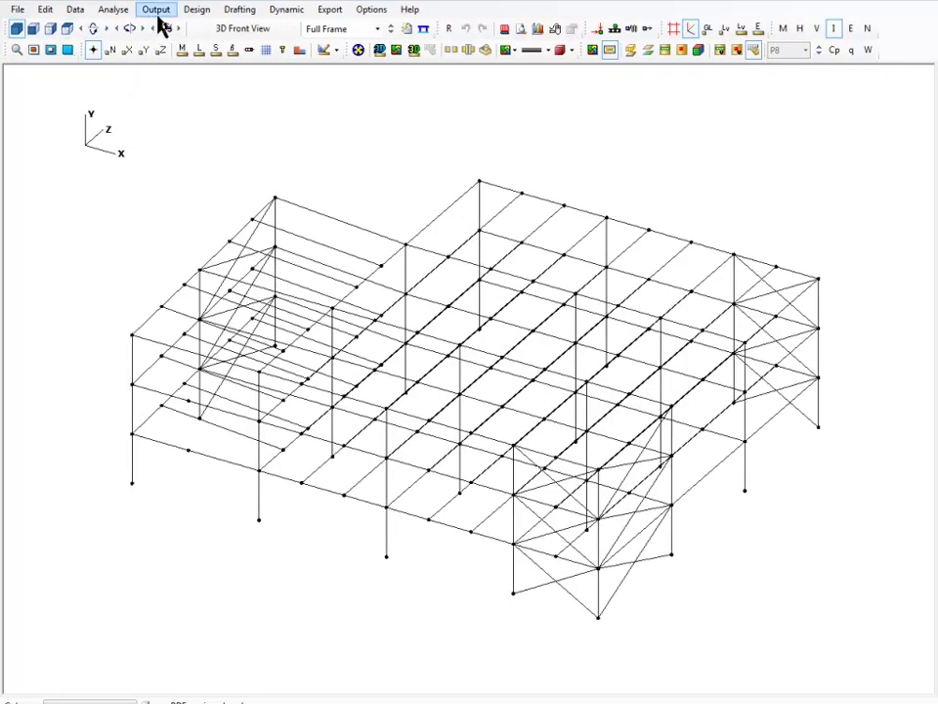
pyautogui.click(158, 10)
pyautogui.click(210, 108)
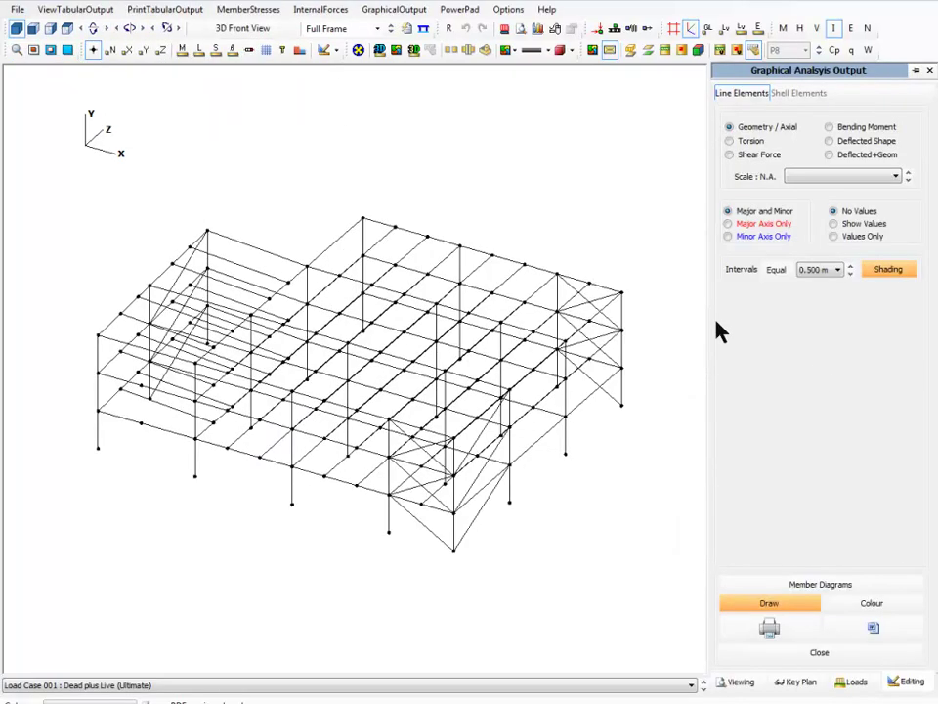
pyautogui.click(830, 156)
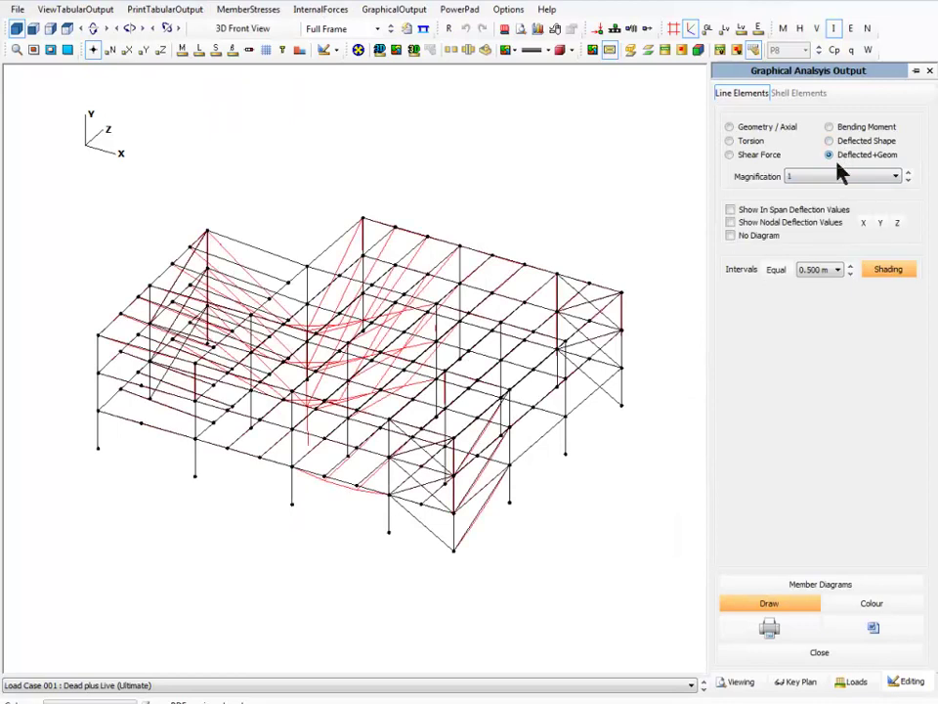
pyautogui.moveTo(372, 376); pyautogui.dragTo(300, 487, button='middle')
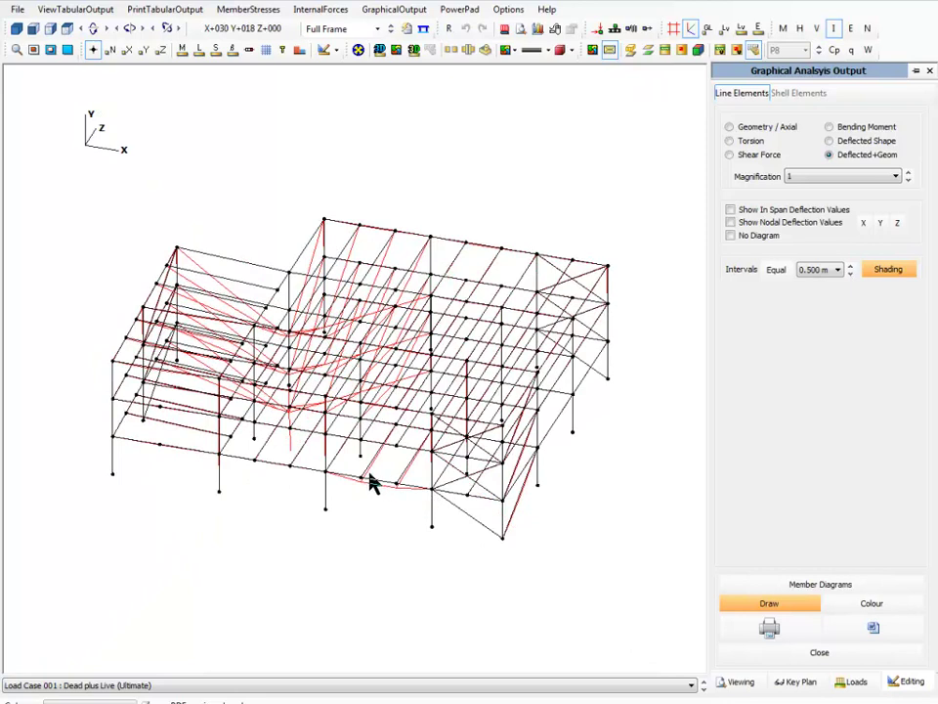
# Check the member end releases along the sagging first-floor edge beam, then hide the release symbols
pyautogui.scroll(5, 371, 493)
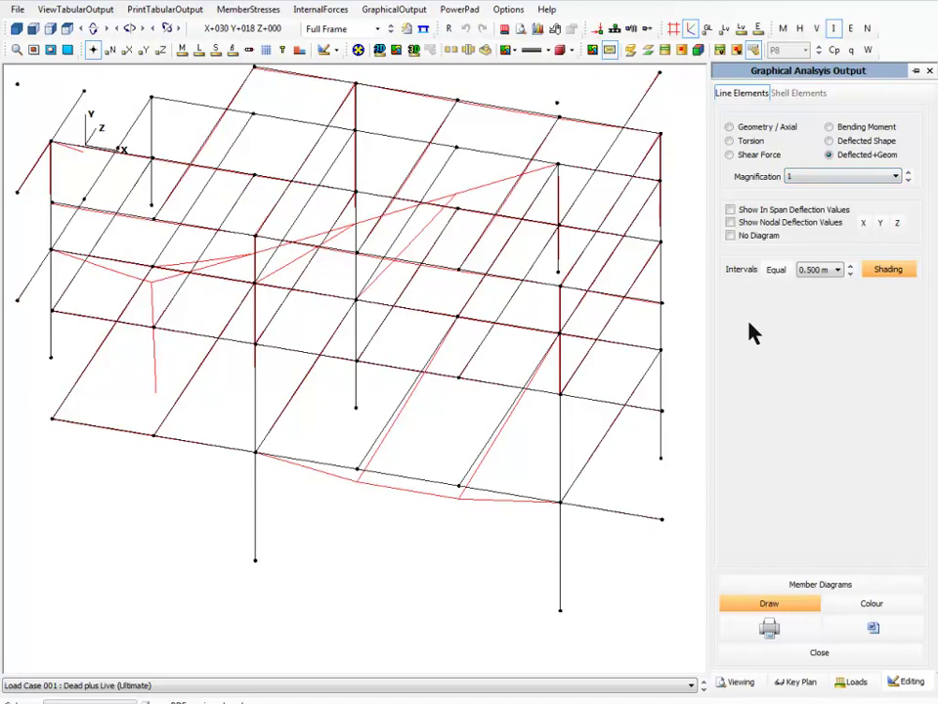
pyautogui.click(251, 52)
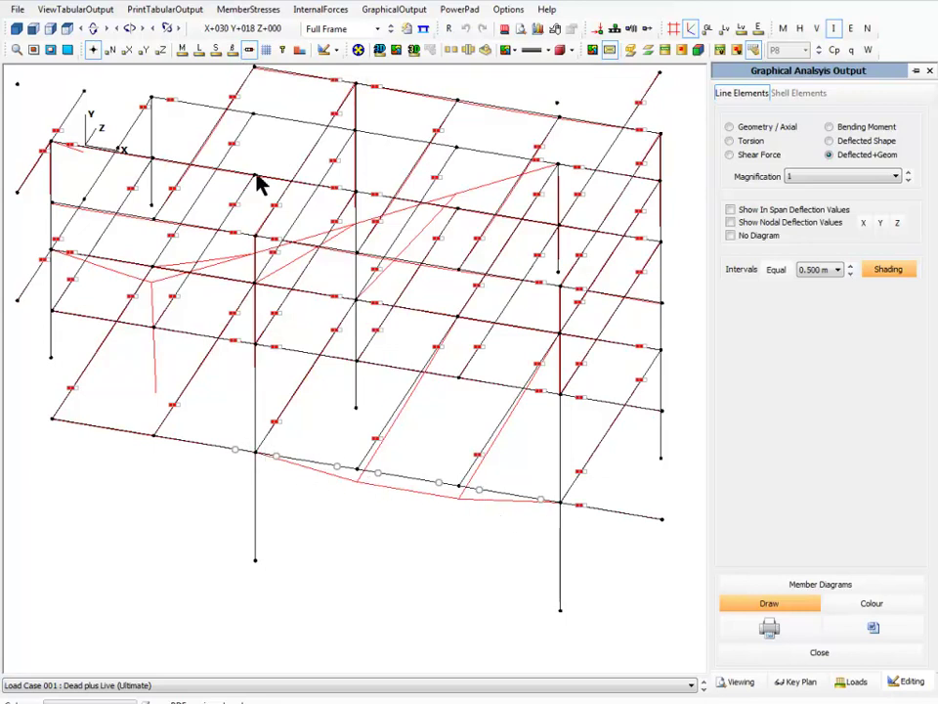
pyautogui.click(250, 52)
pyautogui.scroll(-4, 283, 478)
pyautogui.moveTo(372, 381); pyautogui.dragTo(897, 339)
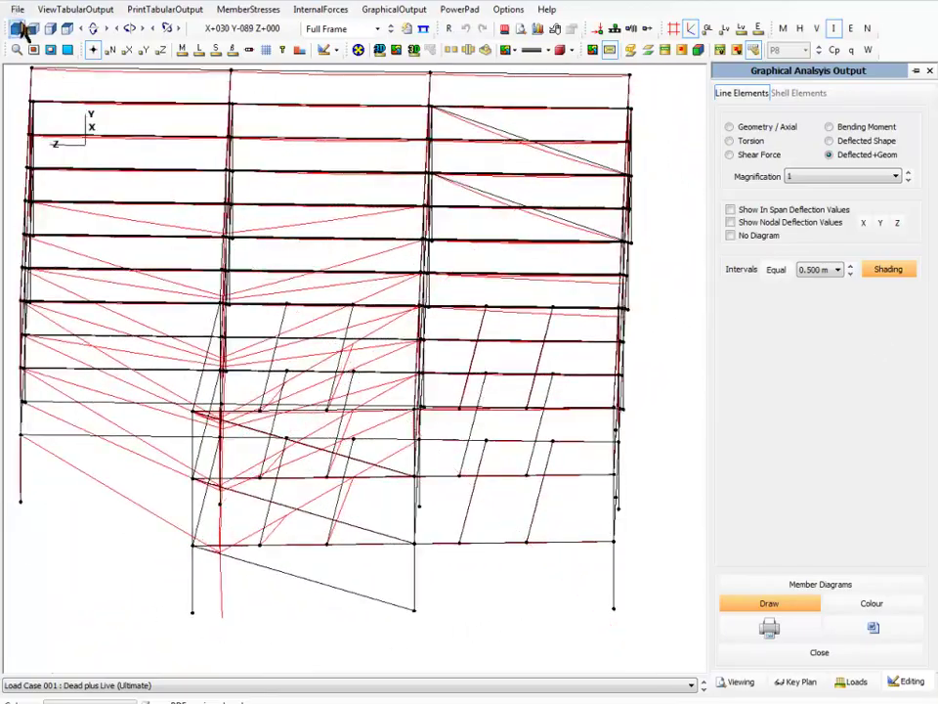
# Isolate the bays around the dropping column in the front view of the deflected shape
pyautogui.click(17, 32)
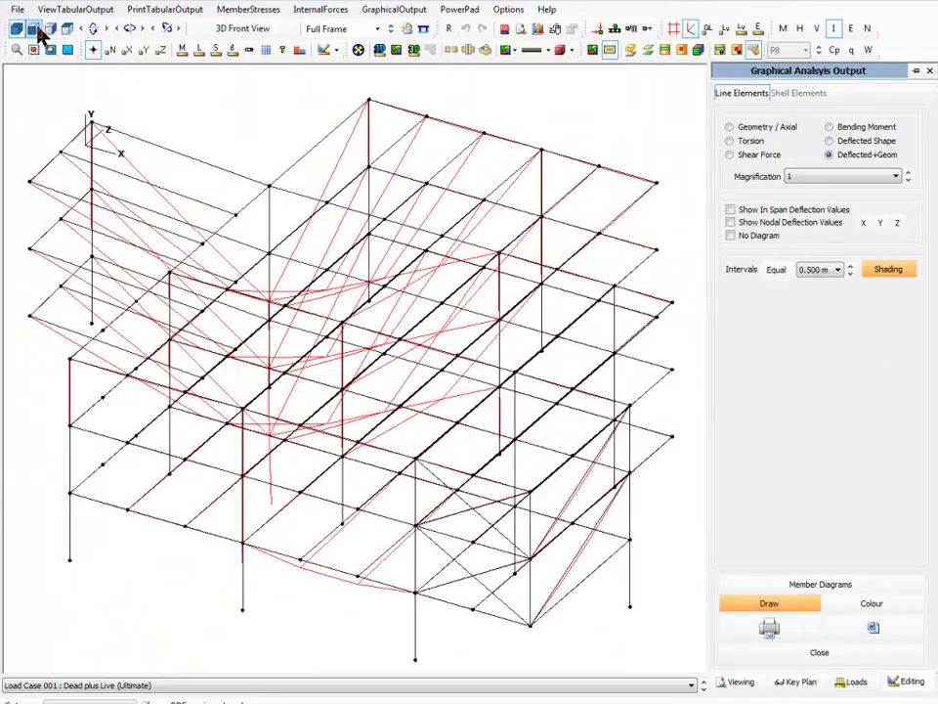
pyautogui.click(36, 32)
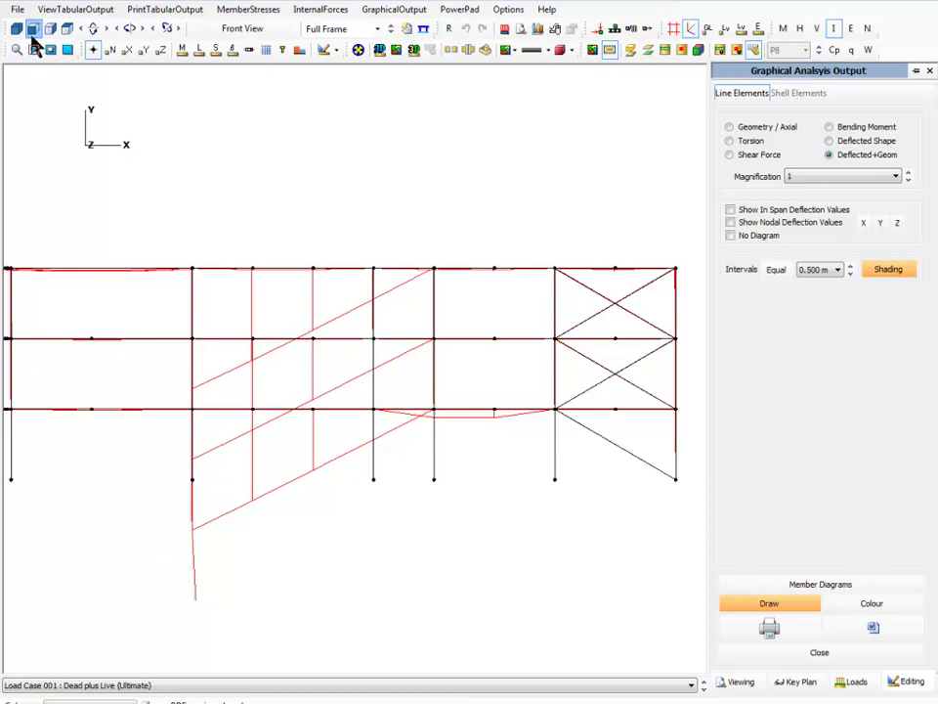
pyautogui.moveTo(80, 171); pyautogui.dragTo(348, 456, button='middle')
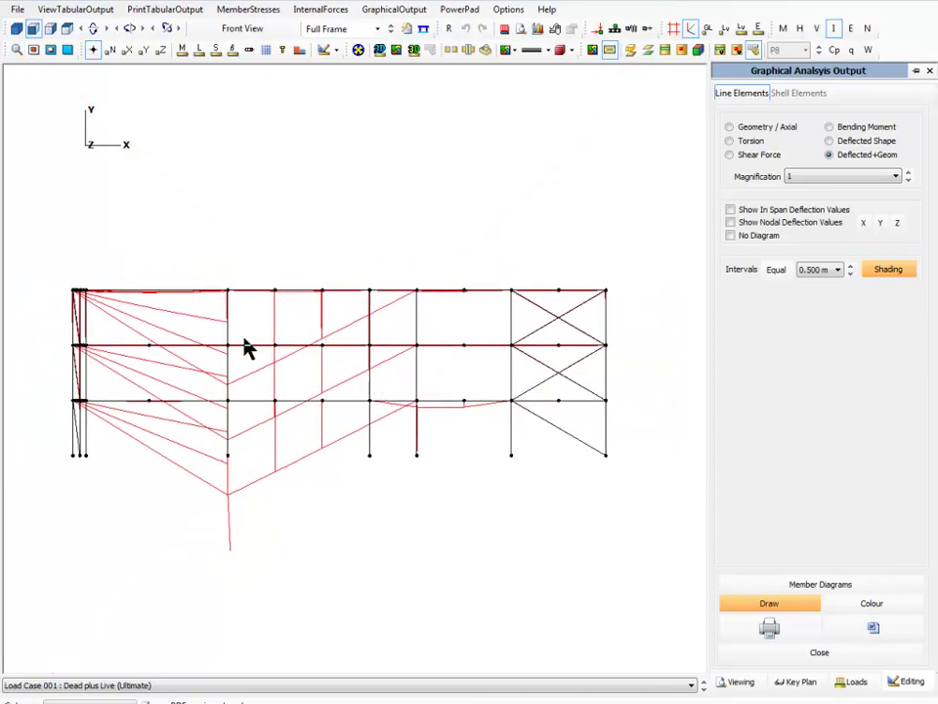
pyautogui.moveTo(9, 57); pyautogui.dragTo(14, 56)
pyautogui.click(15, 49)
pyautogui.moveTo(52, 254); pyautogui.dragTo(433, 561)
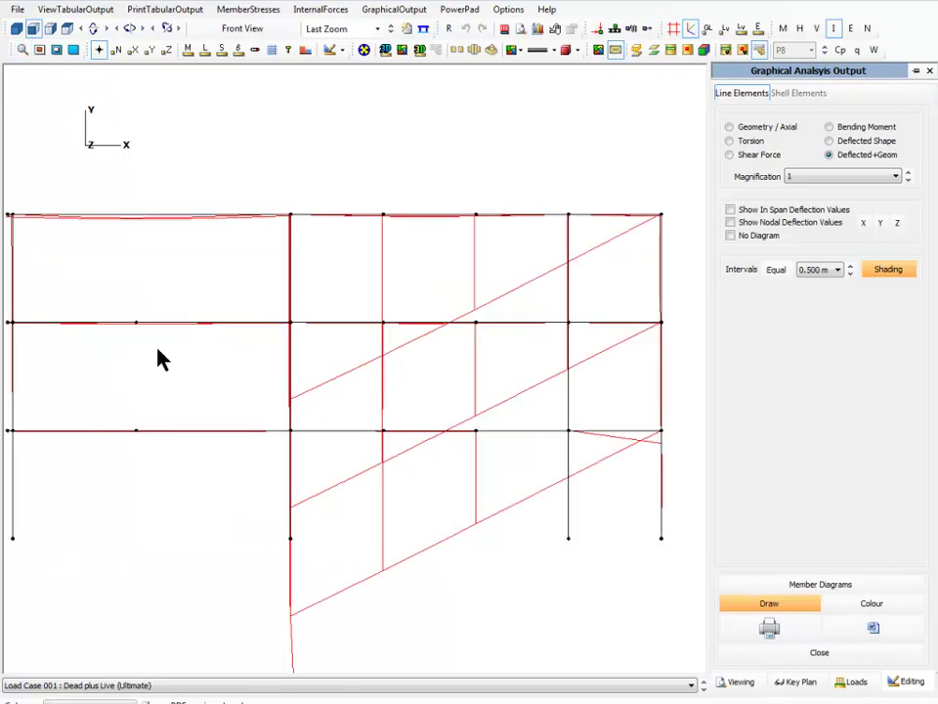
# Narrow the isolated part to the bays beside the dropping column in the east view and return to 3D
pyautogui.click(50, 30)
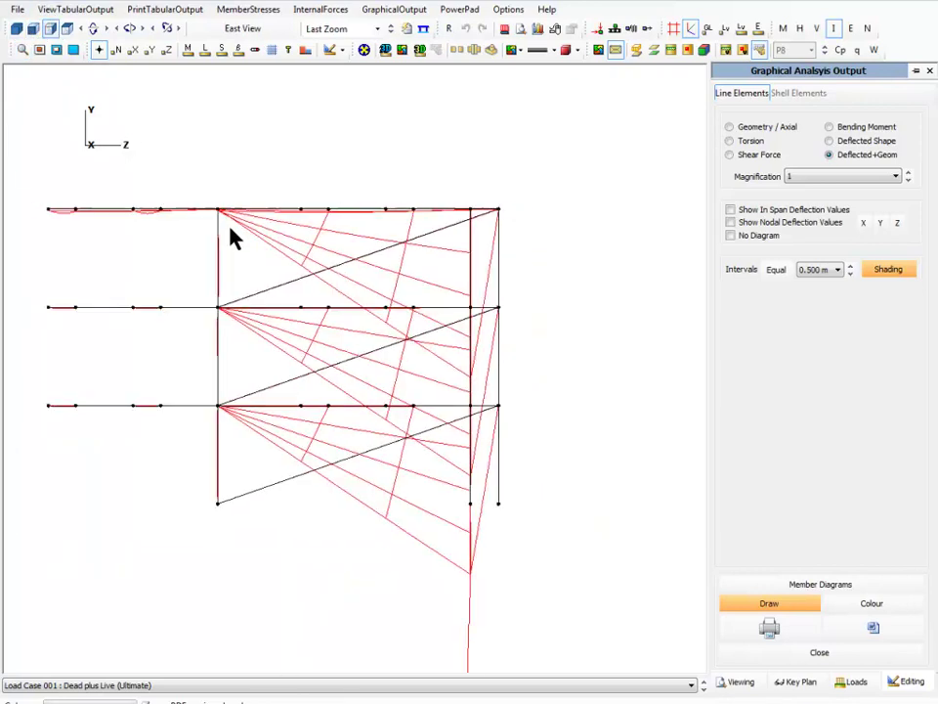
pyautogui.click(24, 48)
pyautogui.moveTo(219, 208); pyautogui.dragTo(523, 477)
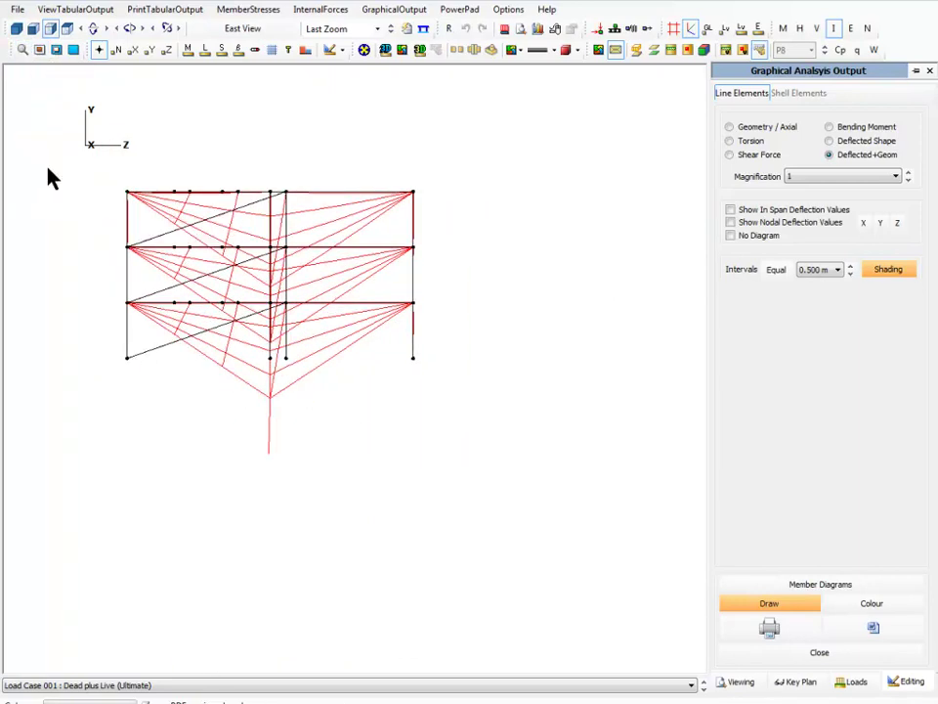
pyautogui.click(15, 29)
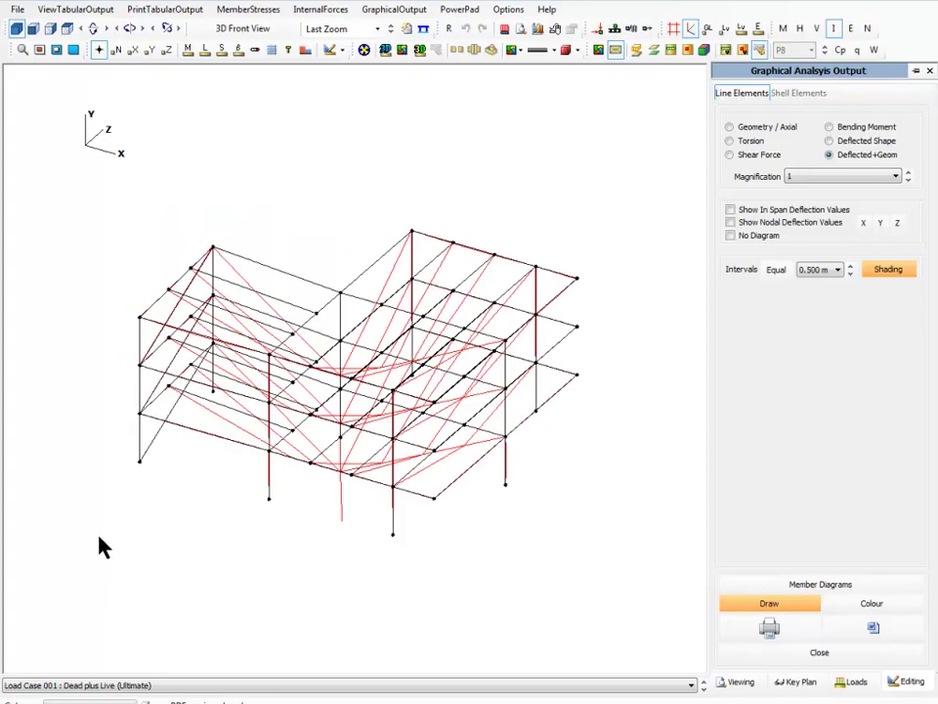
# Inspect the dropping column from the opposite side in 3D with the support symbols displayed at the column bases
pyautogui.scroll(3, 99, 537)
pyautogui.moveTo(61, 508); pyautogui.dragTo(630, 581, button='middle')
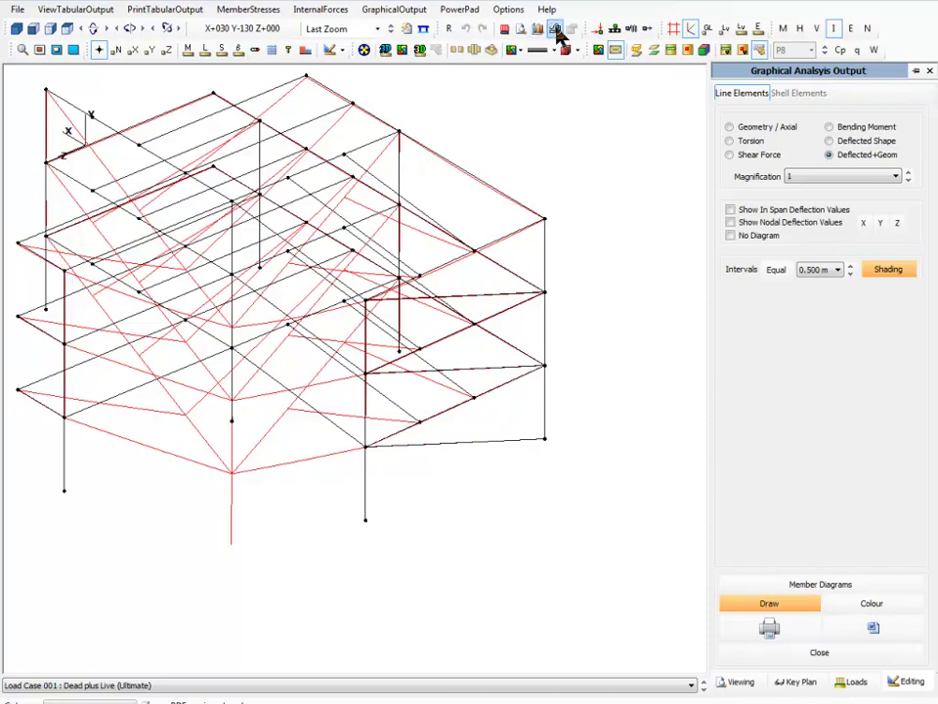
pyautogui.click(612, 33)
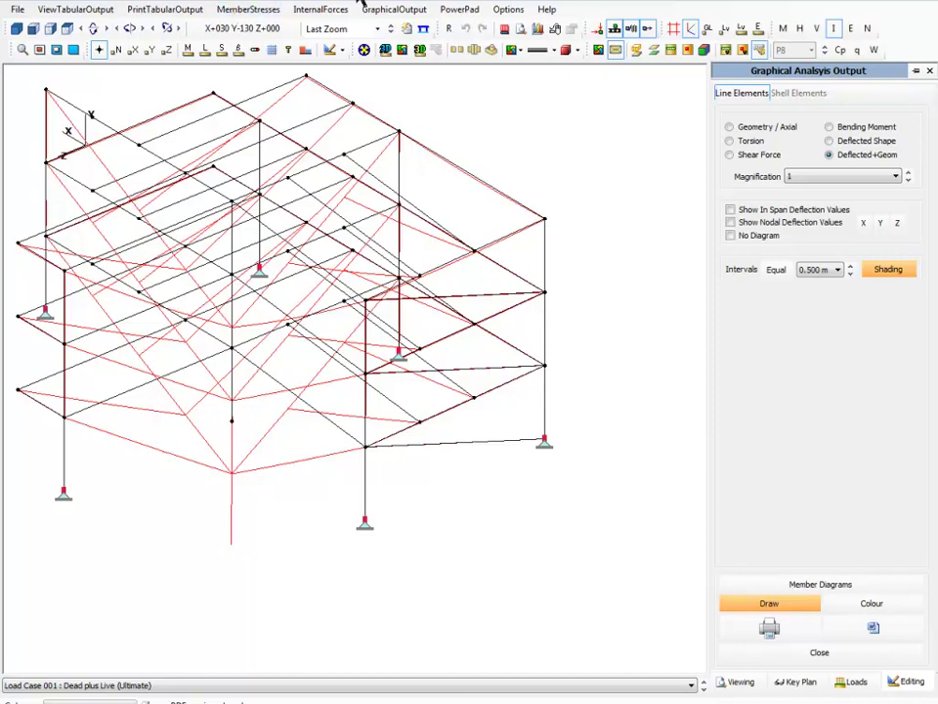
# Leave the graphical output and add a static support at the base of the unsupported re-entrant corner column
pyautogui.click(924, 6)
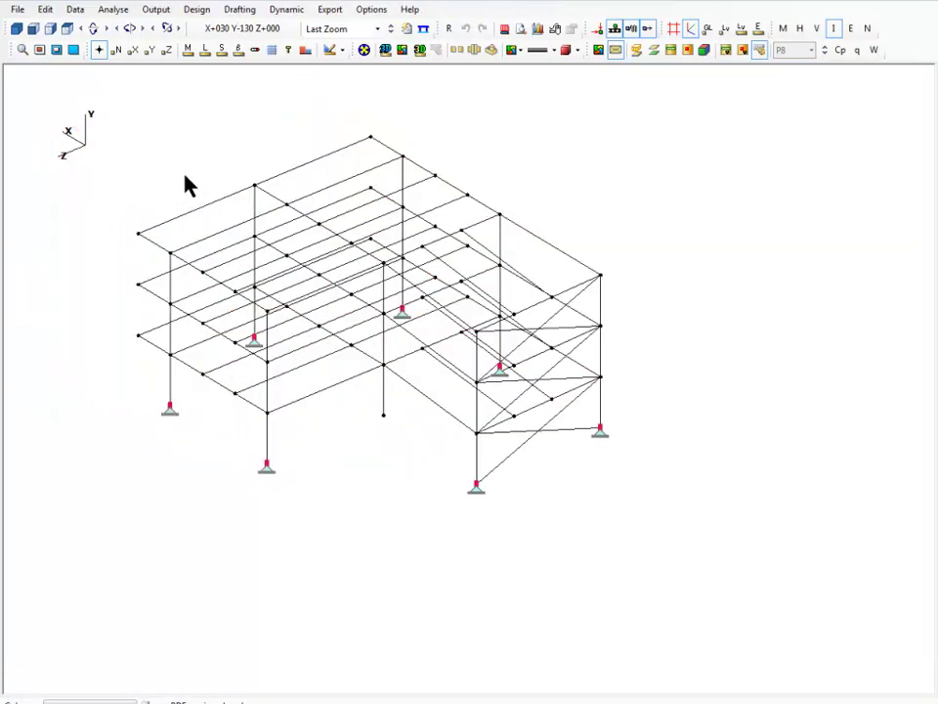
pyautogui.click(45, 9)
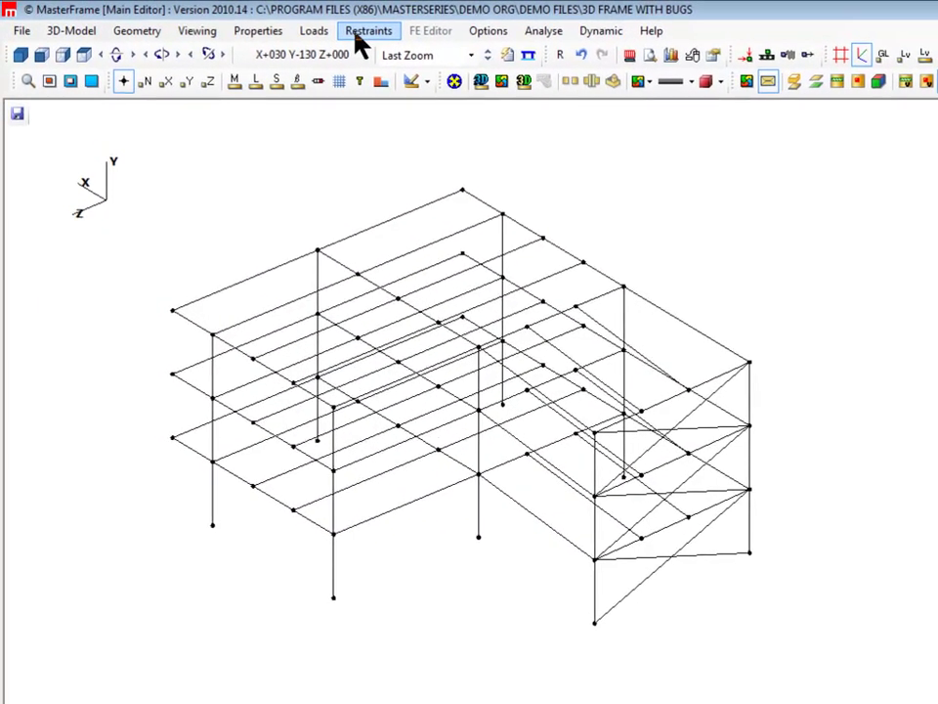
pyautogui.click(356, 33)
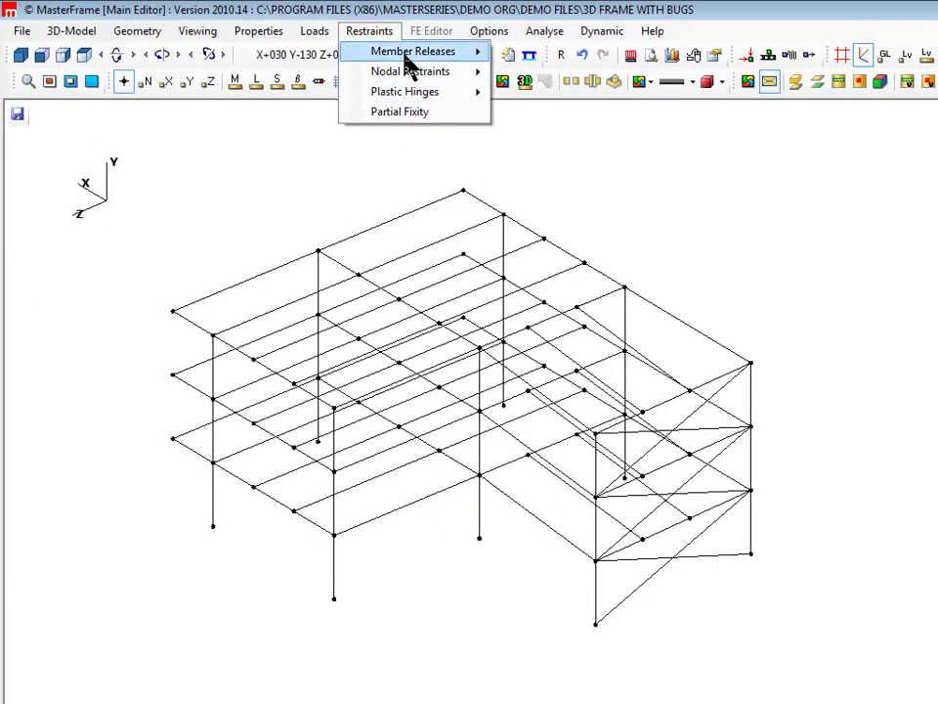
pyautogui.click(503, 71)
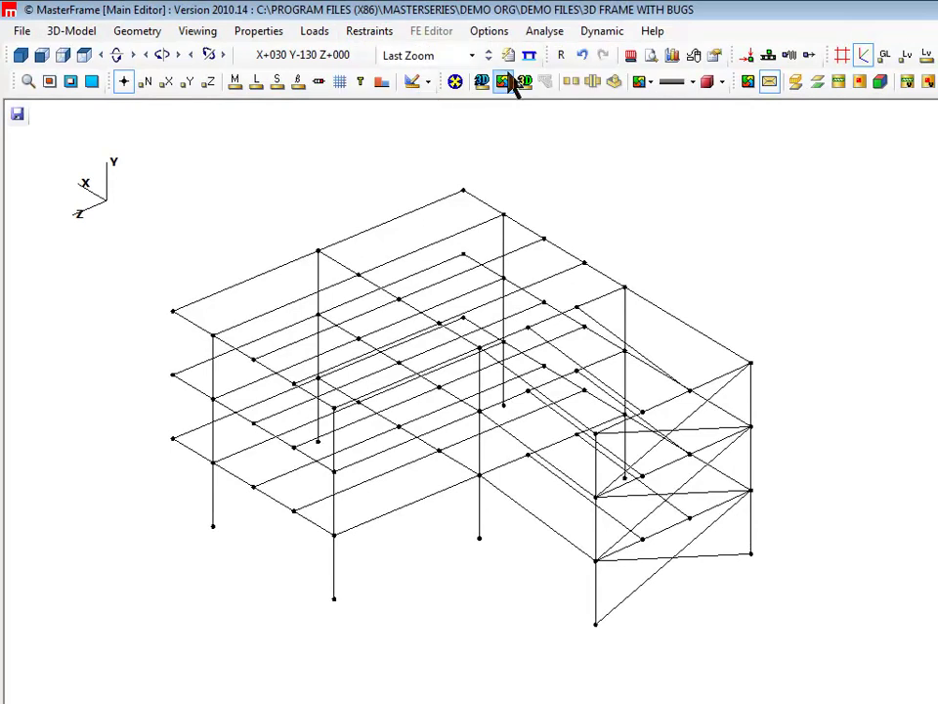
pyautogui.click(359, 37)
pyautogui.moveTo(414, 78)
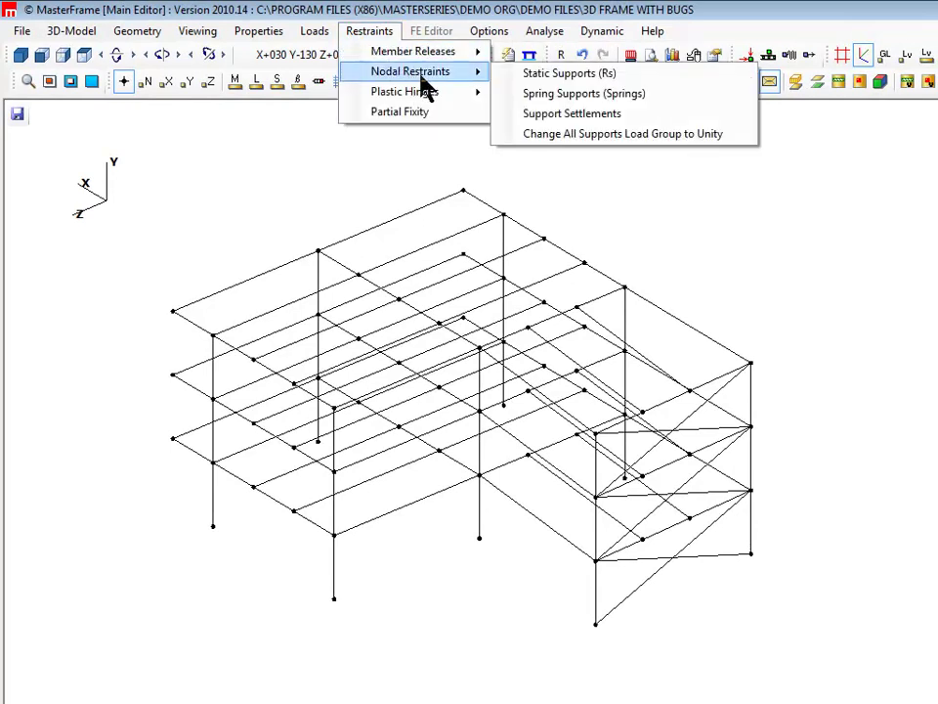
pyautogui.click(582, 76)
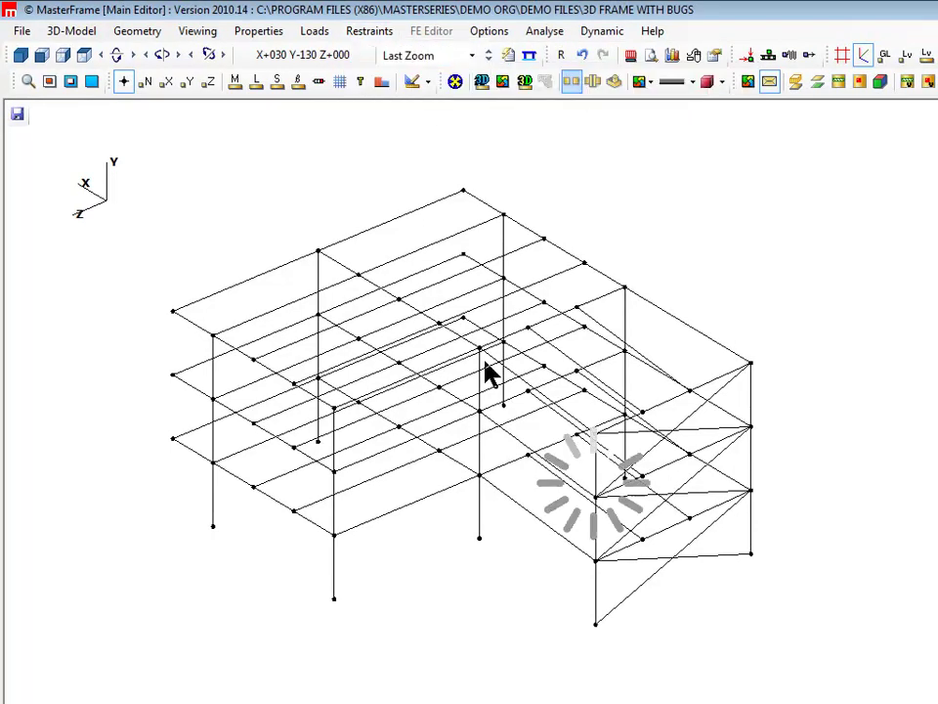
pyautogui.click(502, 447)
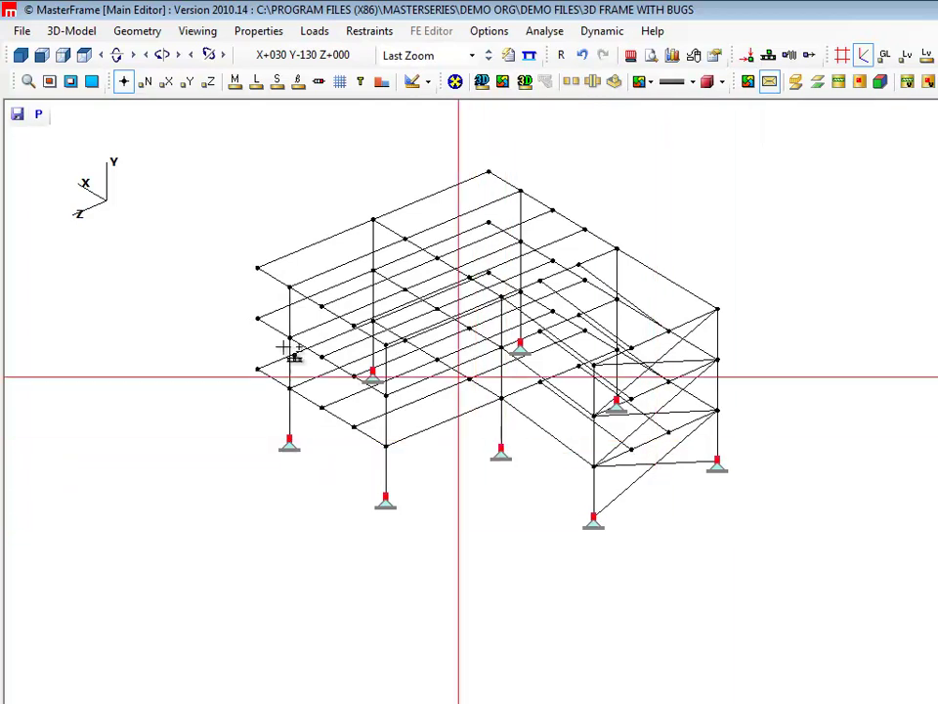
# Remove the member releases at the two intermediate nodes of the sagging first-floor edge beam and rerun the full frame's analysis
pyautogui.click(92, 85)
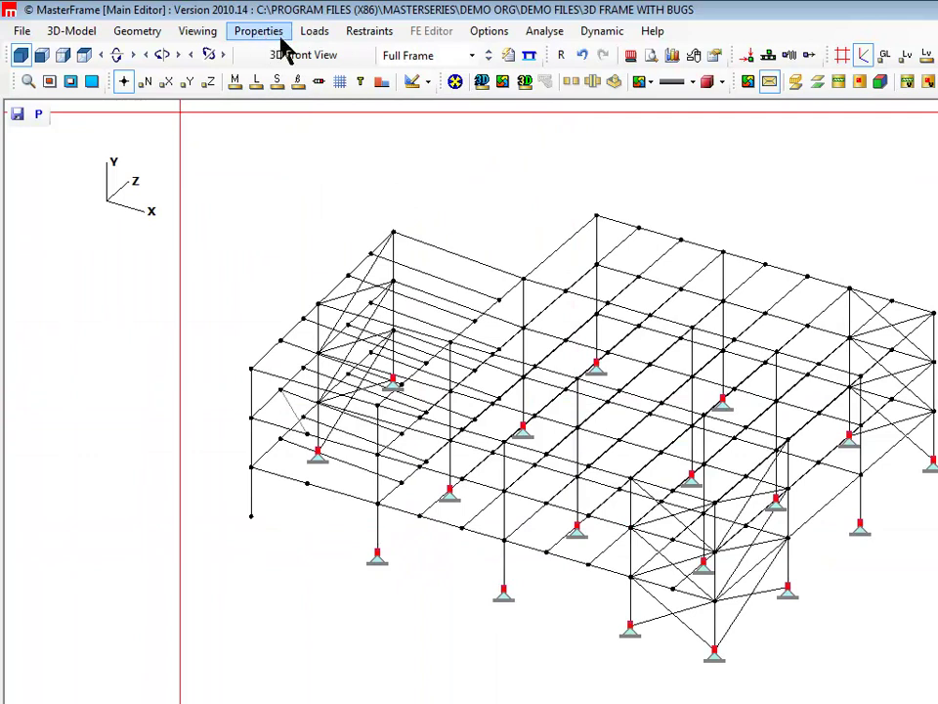
pyautogui.click(357, 34)
pyautogui.moveTo(444, 52)
pyautogui.click(554, 61)
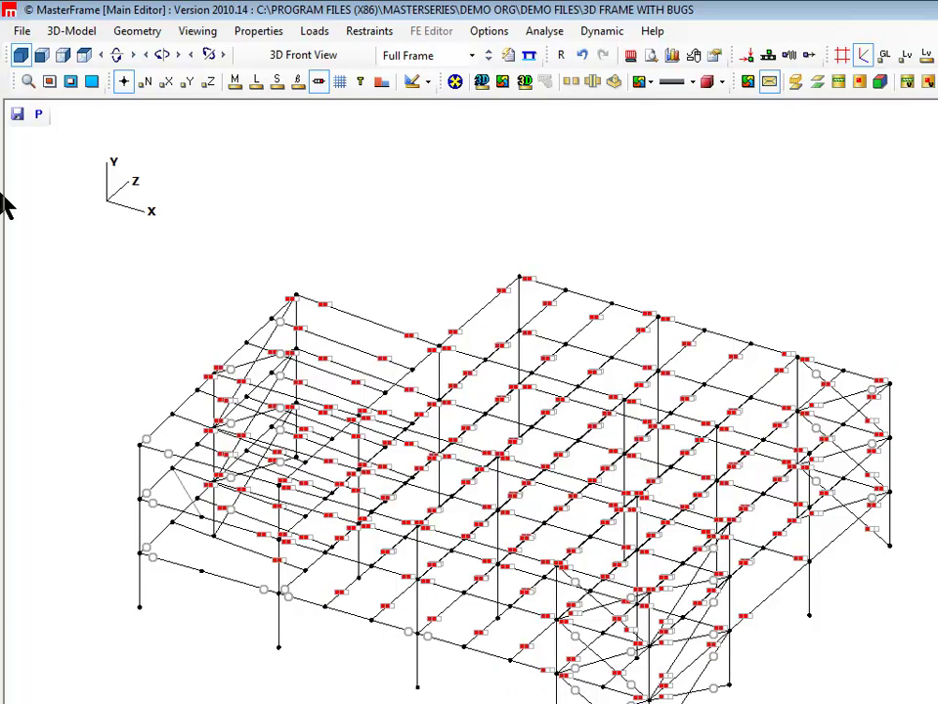
pyautogui.click(548, 32)
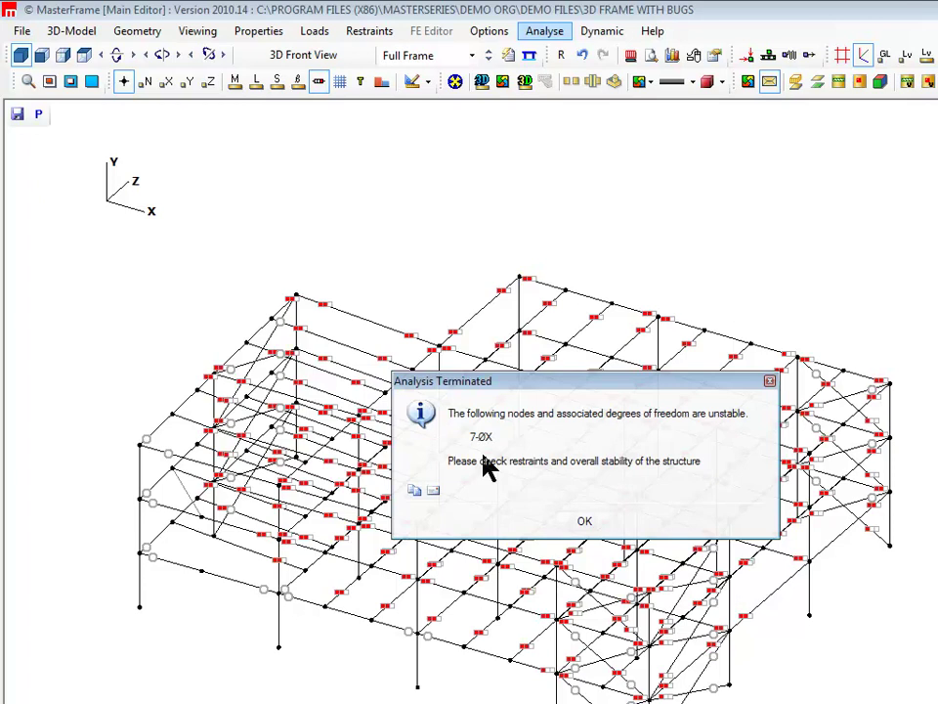
# Dismiss the instability message and display node numbers on the deflected full frame to locate unstable node 7
pyautogui.click(587, 526)
pyautogui.click(551, 540)
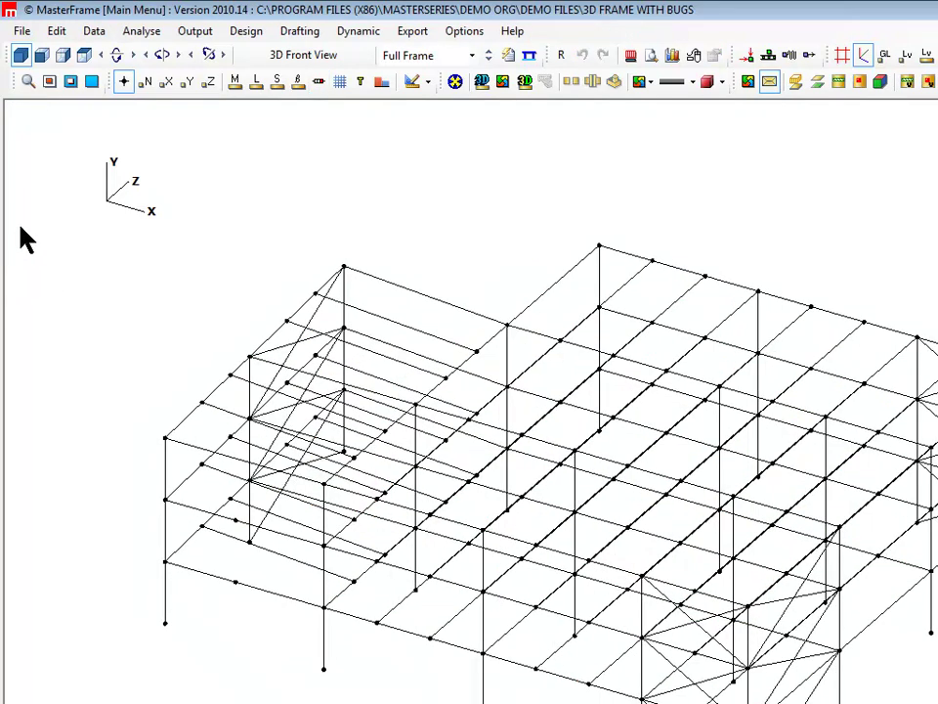
pyautogui.click(186, 32)
pyautogui.click(256, 153)
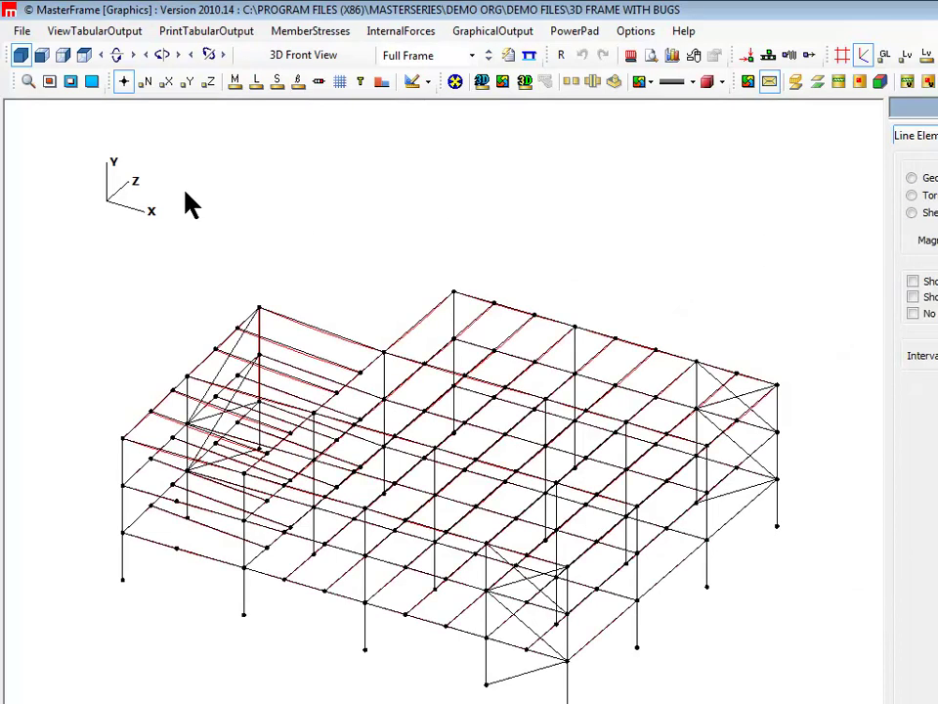
pyautogui.click(123, 82)
pyautogui.click(147, 83)
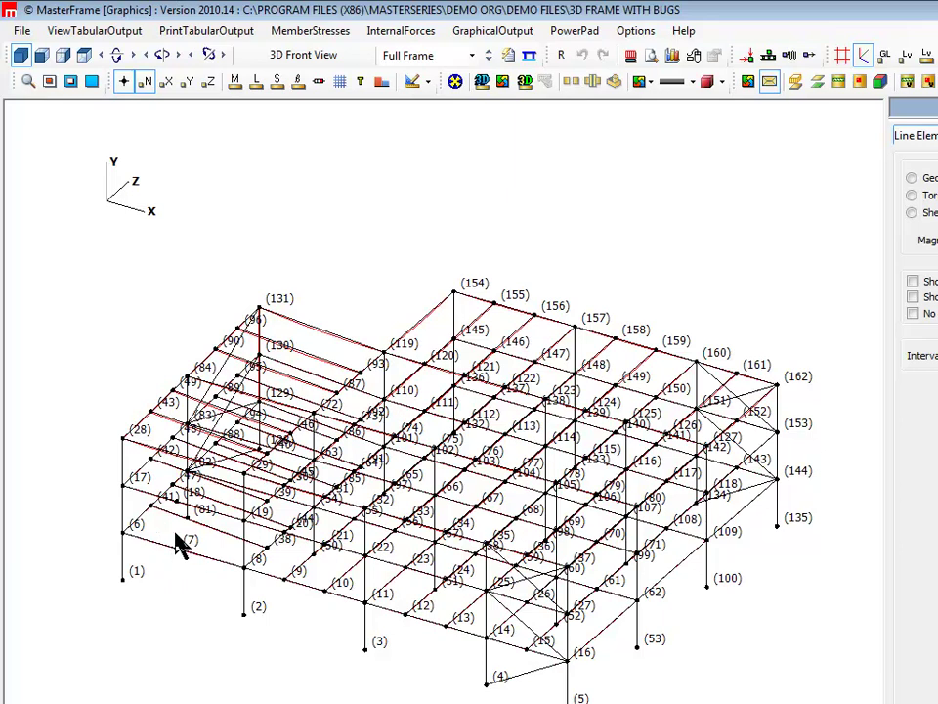
# Display the member releases on the deflected frame and hide the node numbers to examine the beam ends around node 7
pyautogui.click(19, 56)
pyautogui.click(319, 83)
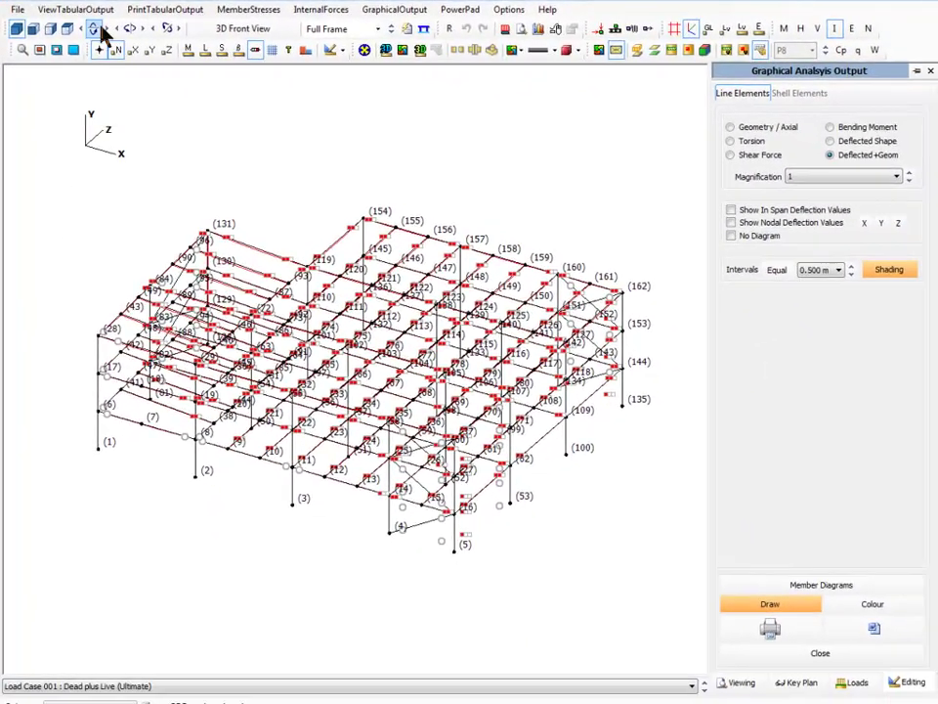
pyautogui.click(115, 51)
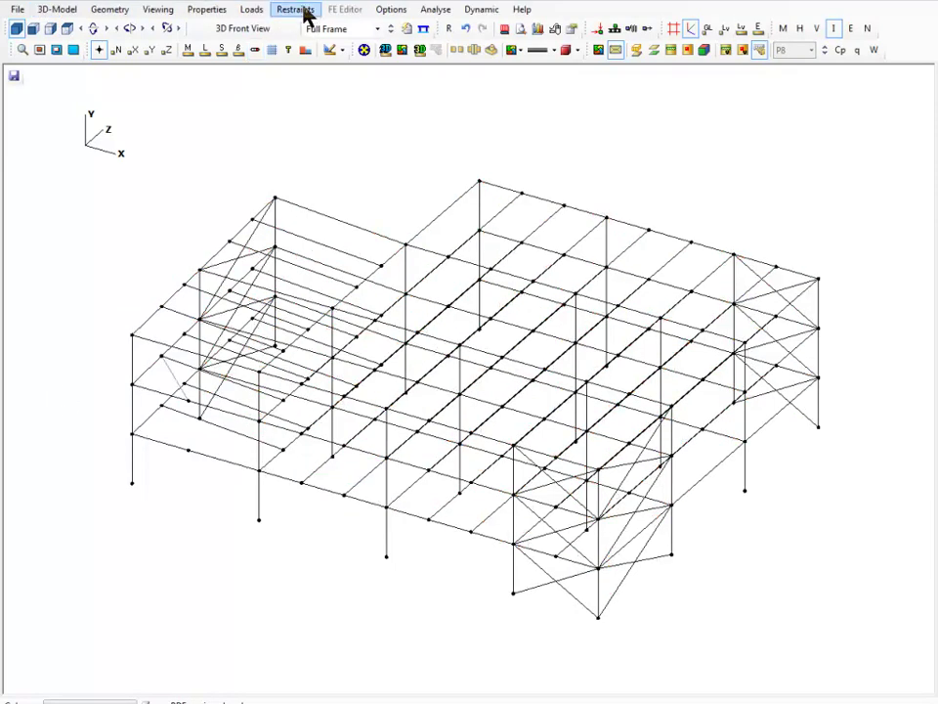
# Release only the minor and major axes, not torsion, at the second-column end of the first-floor front edge beam and rerun the analysis
pyautogui.click(303, 12)
pyautogui.moveTo(342, 26)
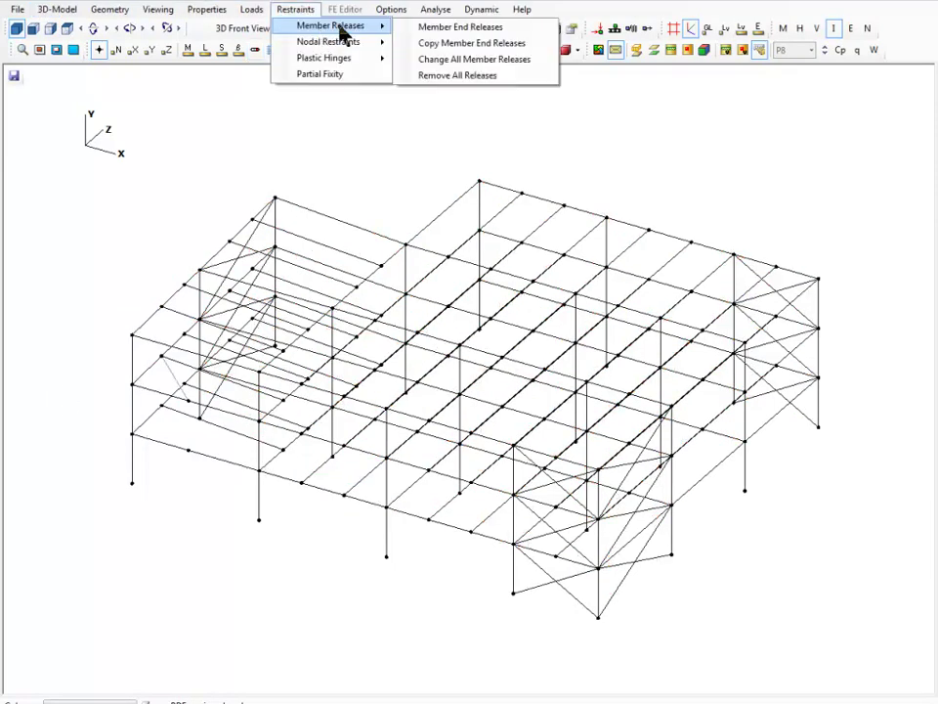
pyautogui.click(466, 29)
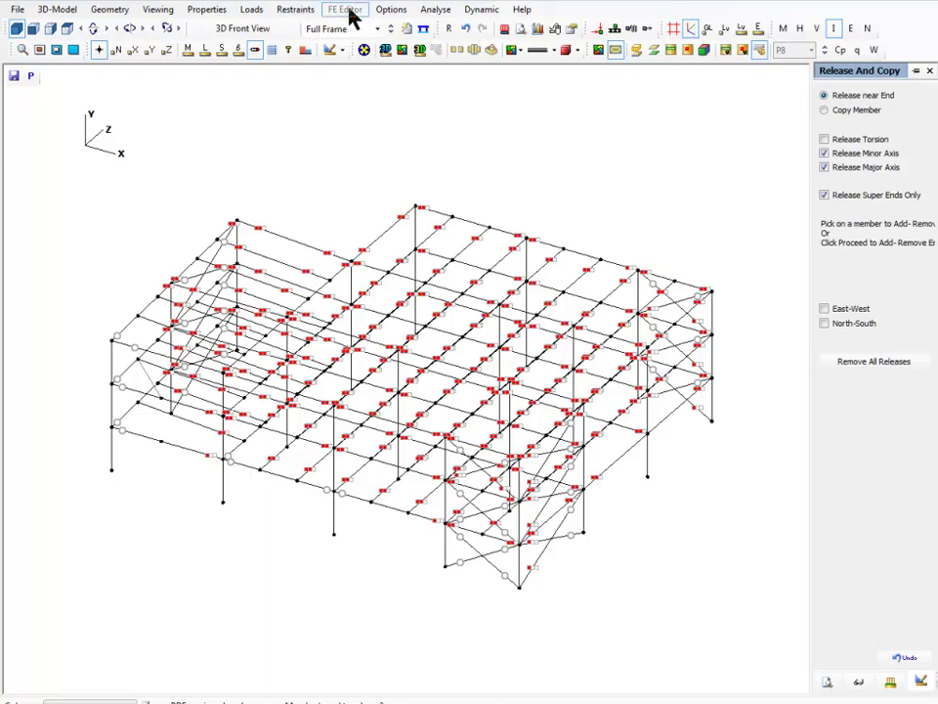
pyautogui.click(434, 12)
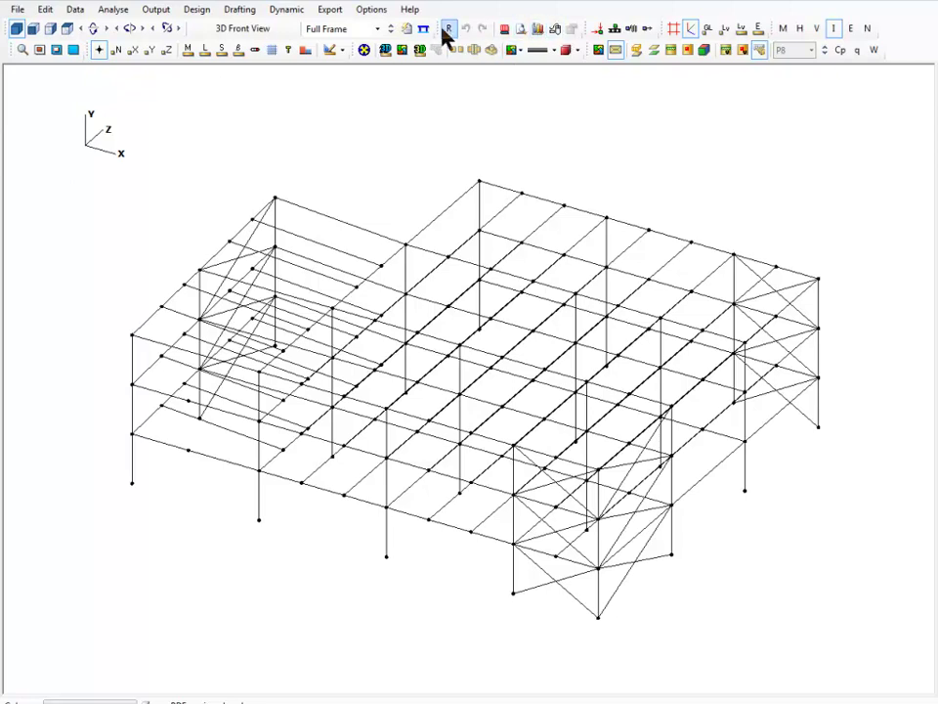
# Examine the member releases and column-base supports across the full frame, then hide the releases
pyautogui.click(255, 50)
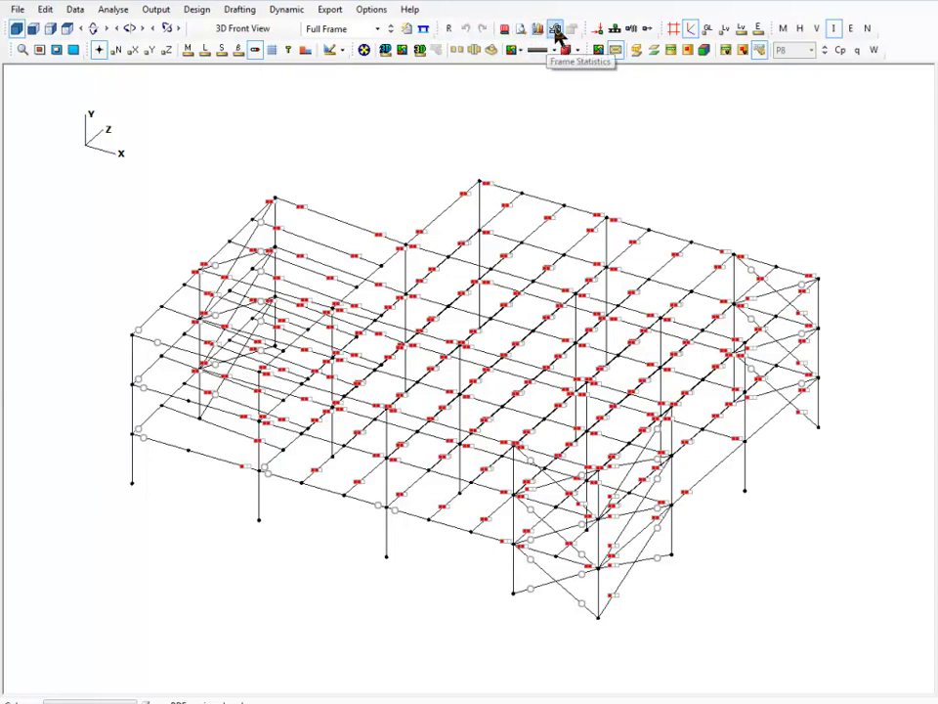
pyautogui.click(615, 29)
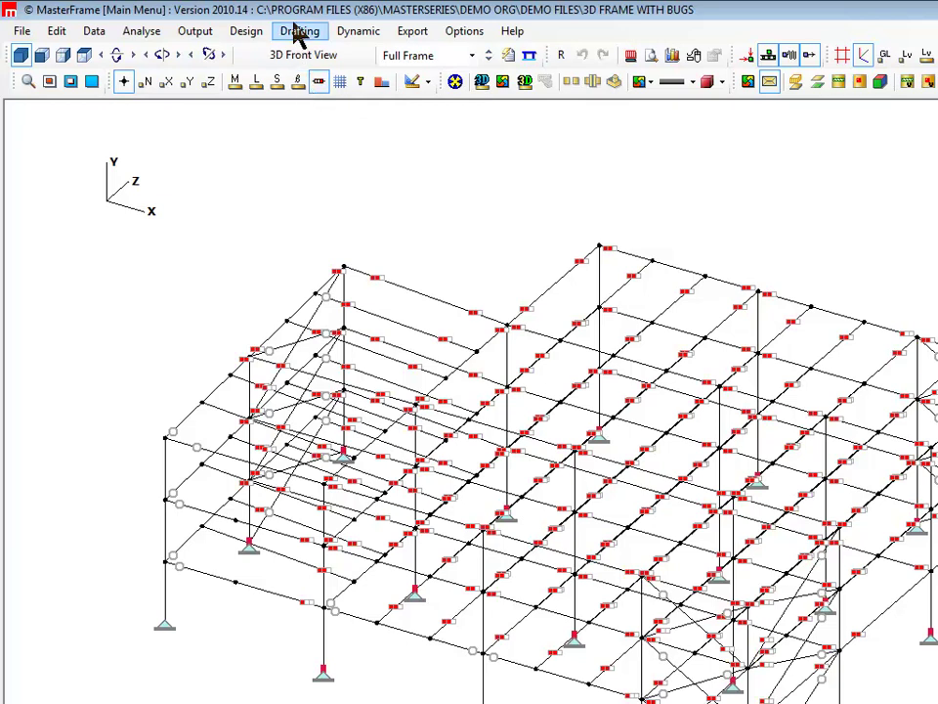
pyautogui.click(314, 88)
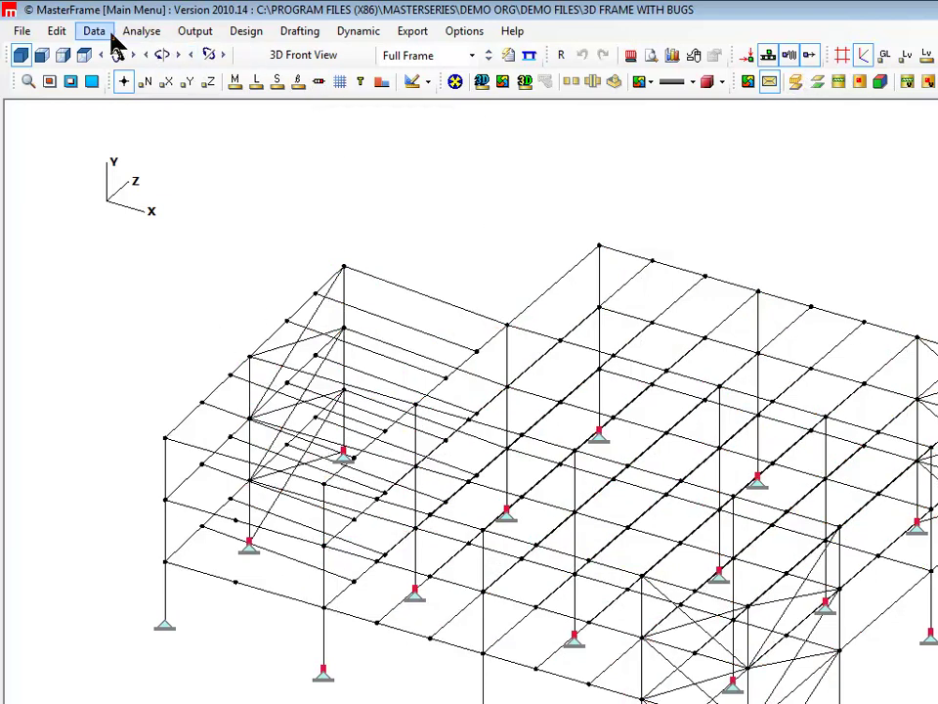
# Open the frame for editing and isolate the ground-storey columns with the first-floor beams in the front view, returning to 3D
pyautogui.click(57, 30)
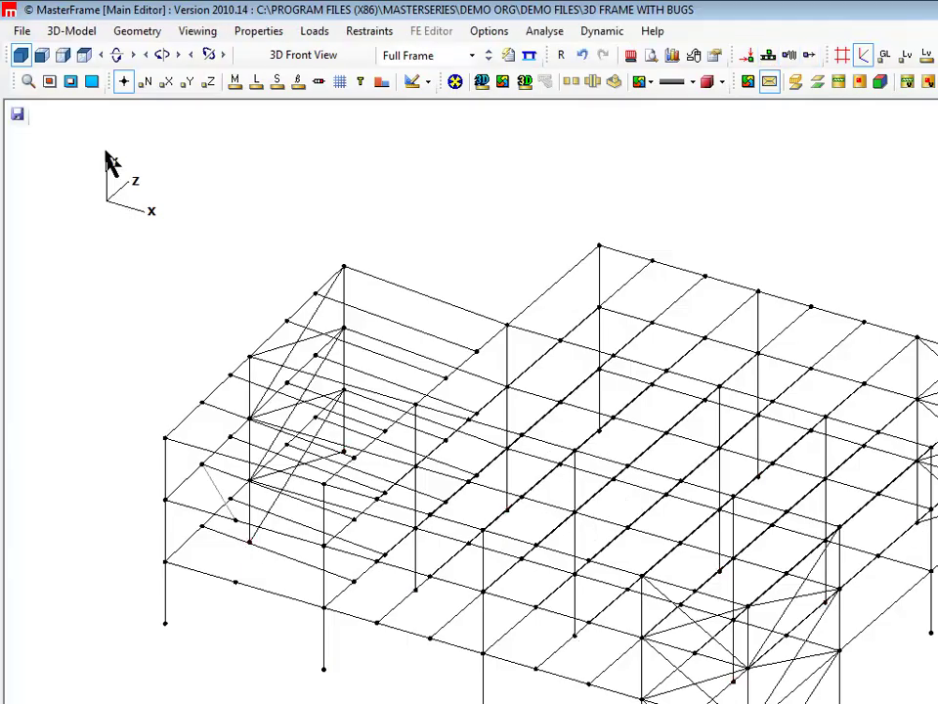
pyautogui.click(127, 31)
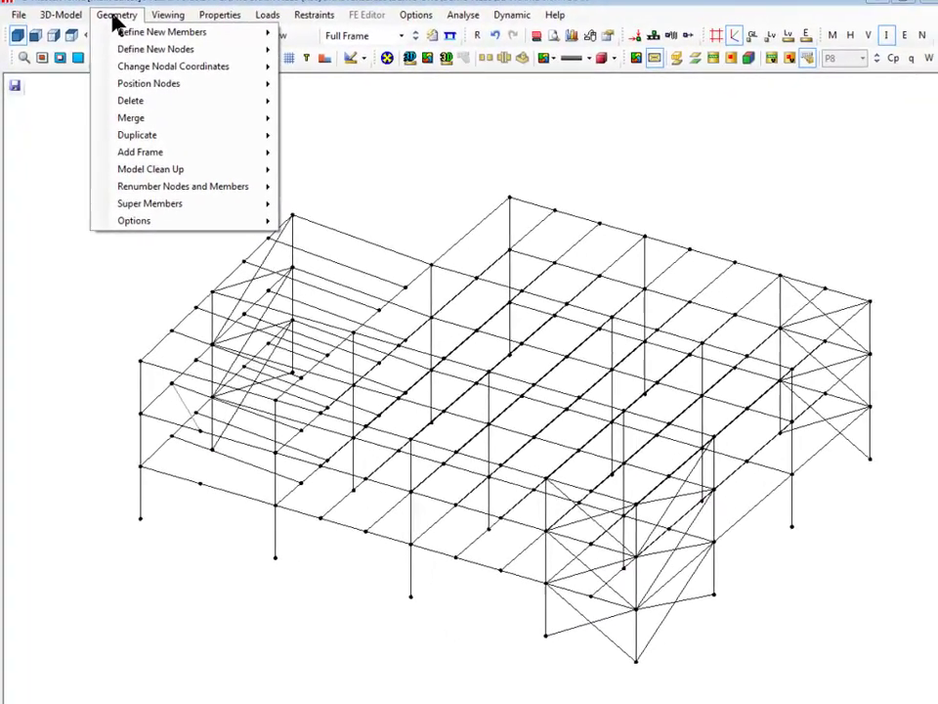
pyautogui.click(381, 149)
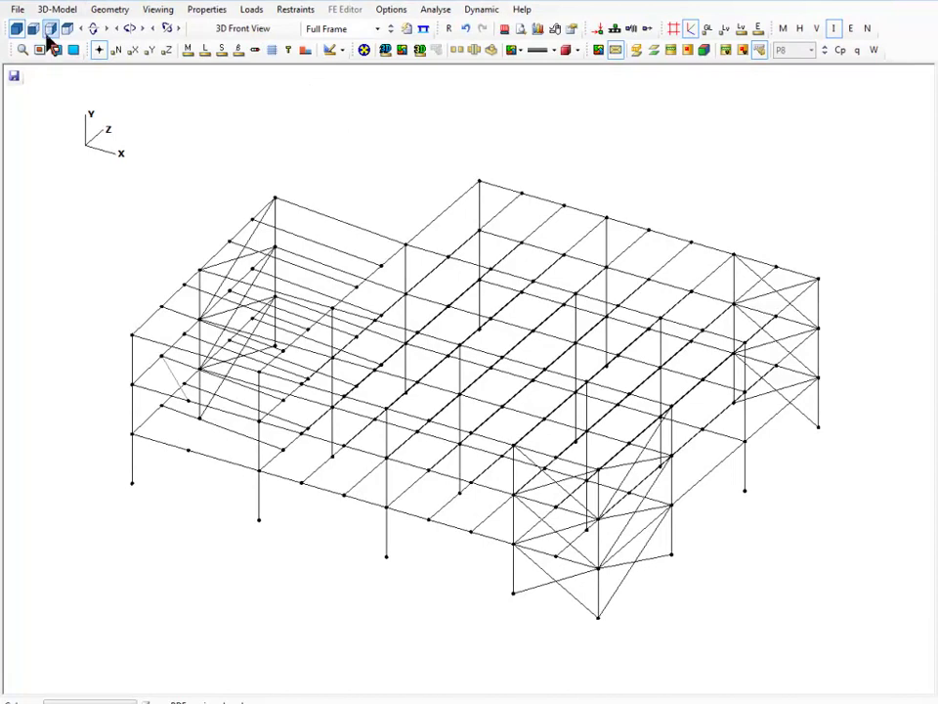
pyautogui.moveTo(33, 29); pyautogui.dragTo(39, 49)
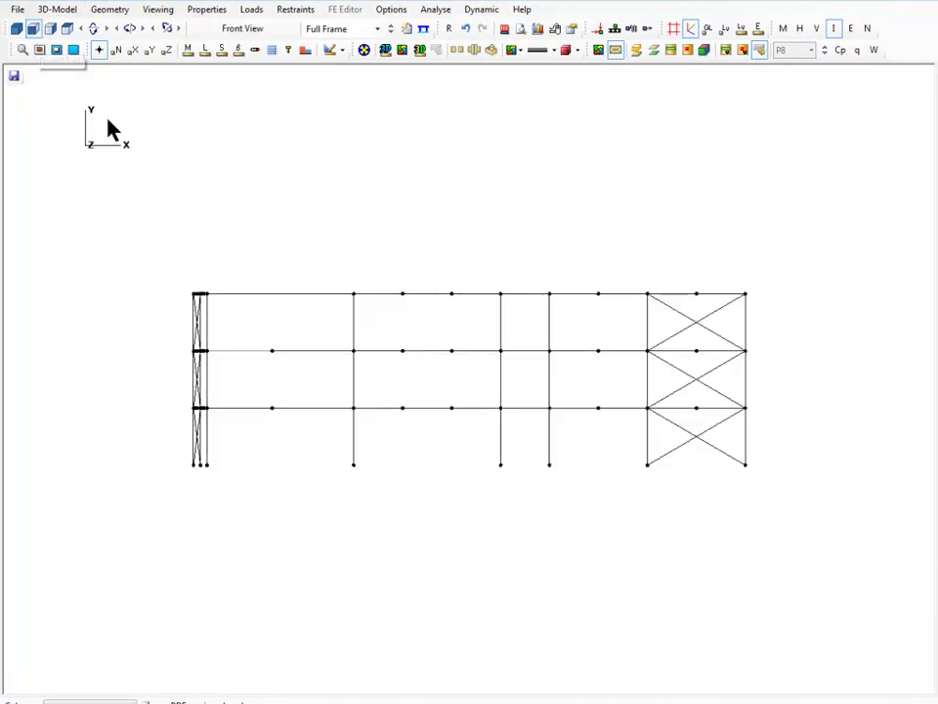
pyautogui.click(23, 50)
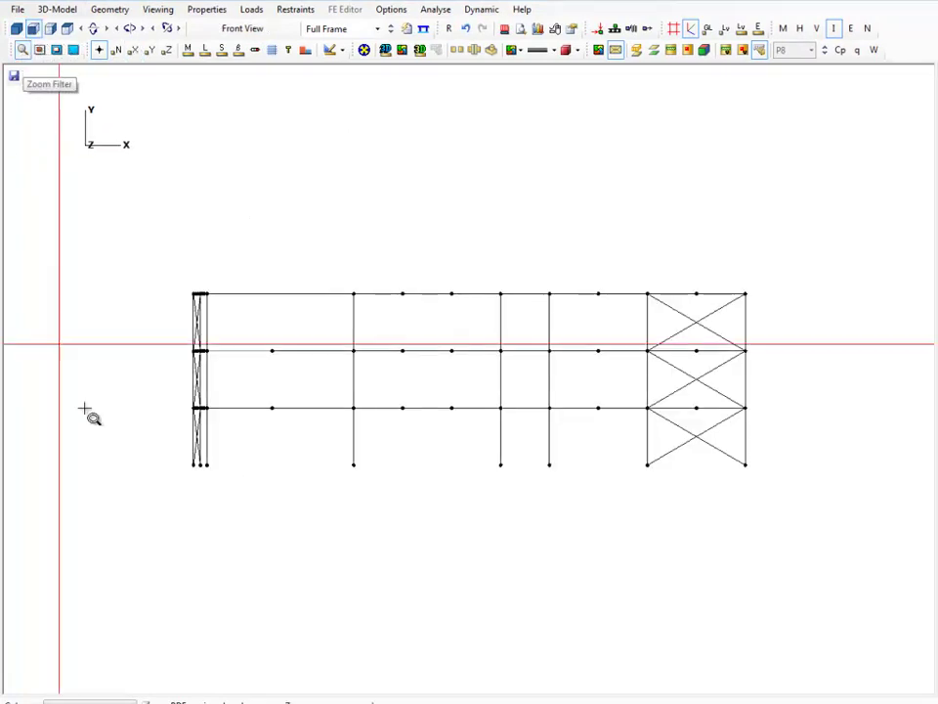
pyautogui.moveTo(130, 509); pyautogui.dragTo(774, 402)
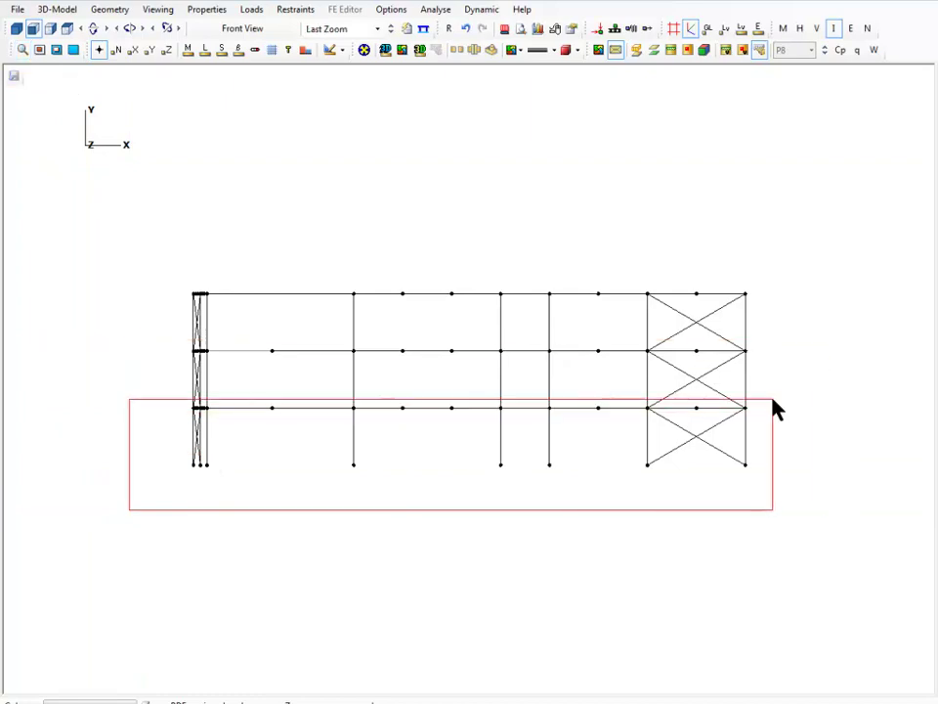
pyautogui.click(18, 29)
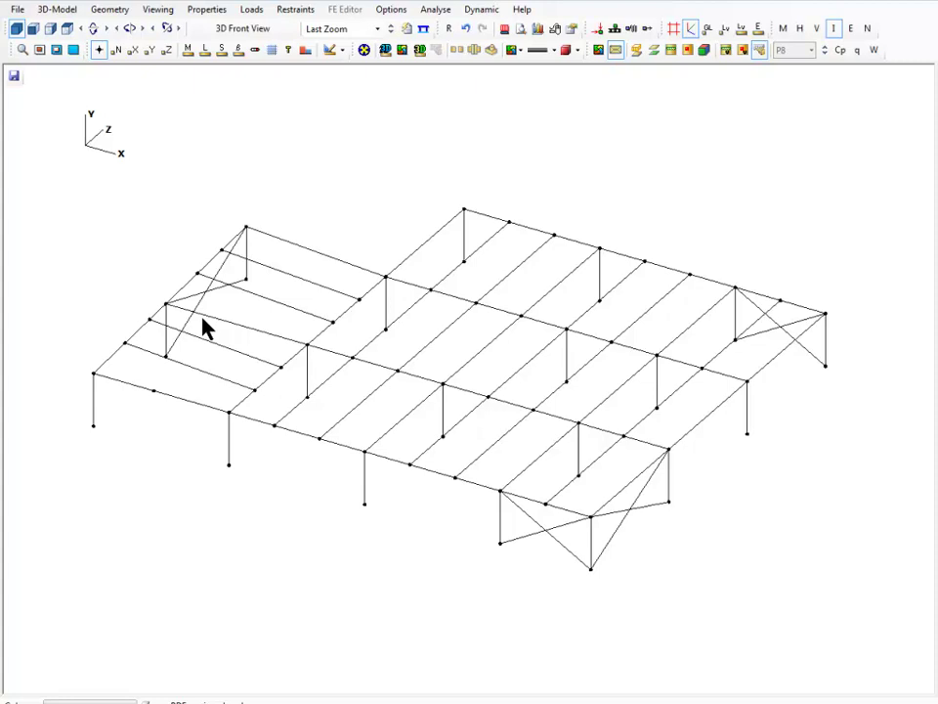
# Open member loading and examine the loads on the front edge beam segment beside the third column, with member releases displayed
pyautogui.click(154, 391)
pyautogui.click(112, 10)
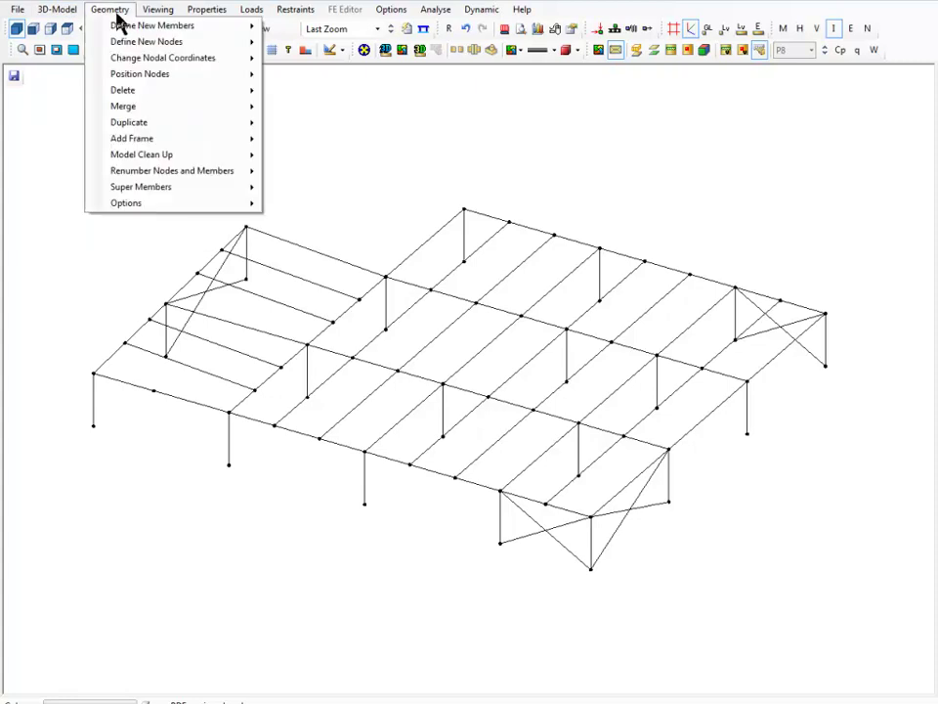
pyautogui.click(117, 12)
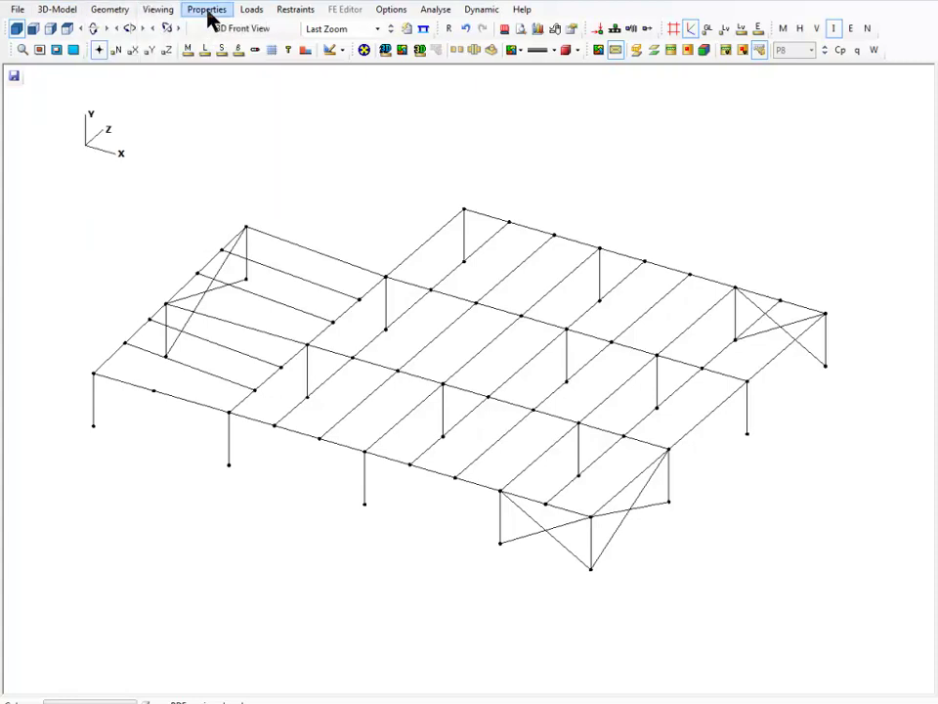
pyautogui.click(207, 11)
pyautogui.moveTo(252, 14)
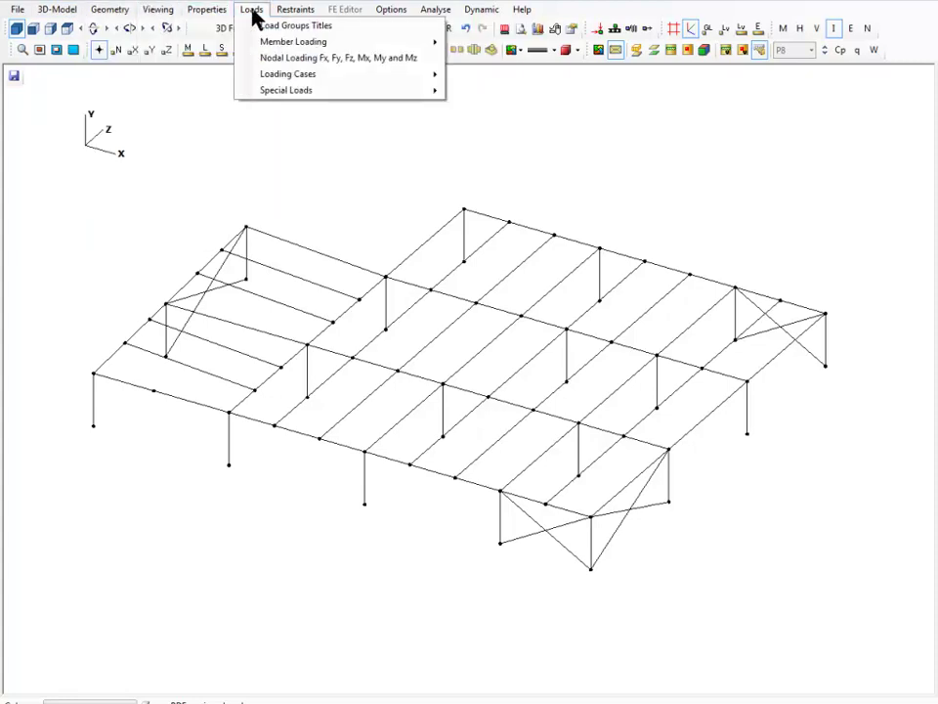
pyautogui.moveTo(274, 91)
pyautogui.click(283, 46)
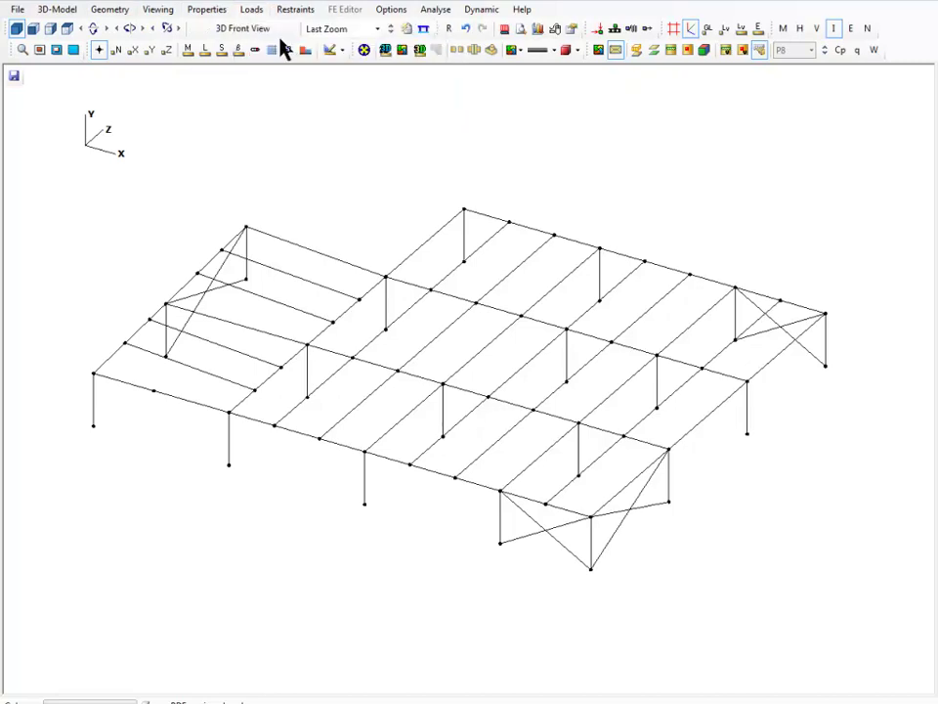
pyautogui.click(251, 10)
pyautogui.moveTo(287, 45)
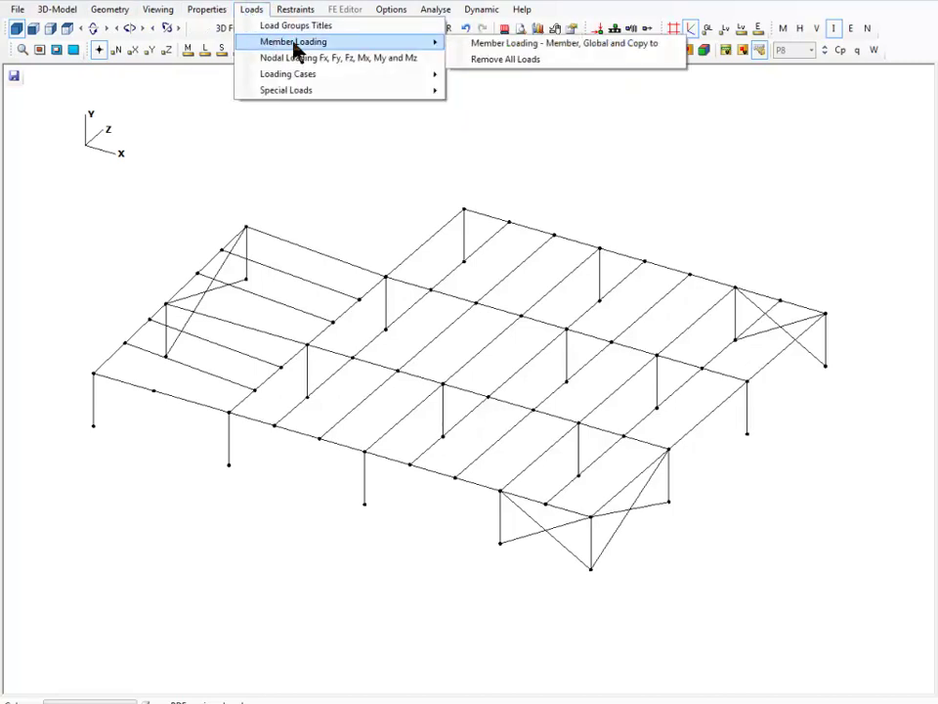
pyautogui.click(490, 45)
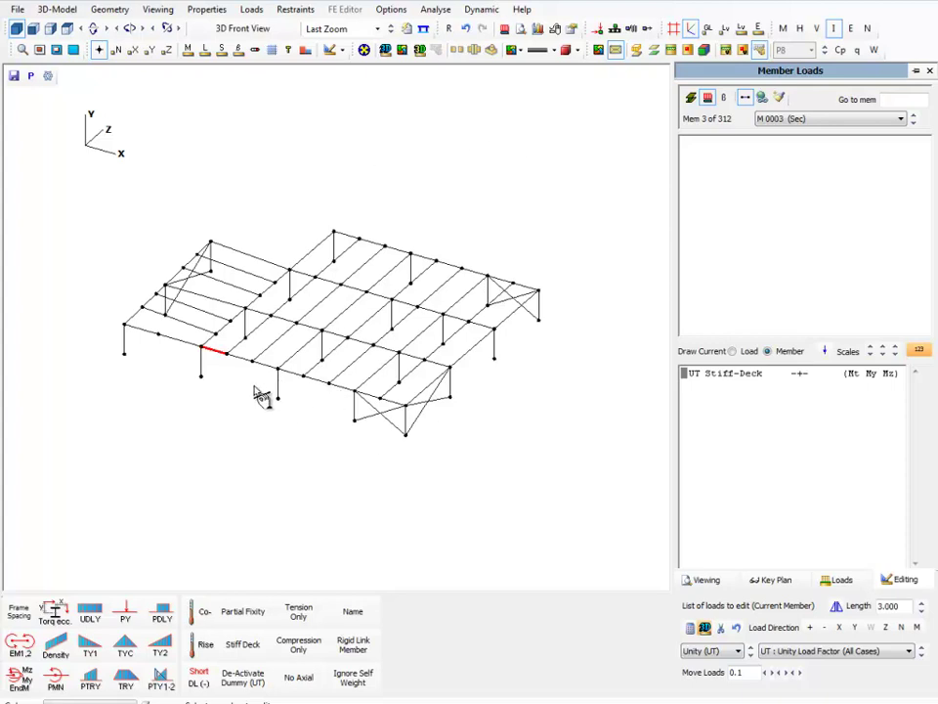
pyautogui.click(289, 375)
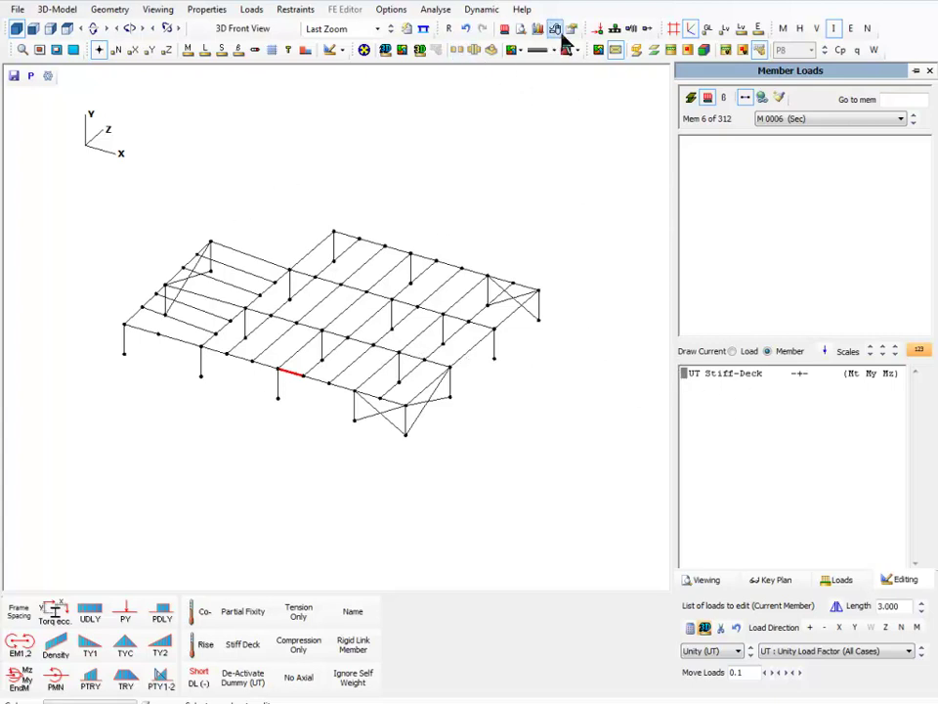
pyautogui.click(255, 50)
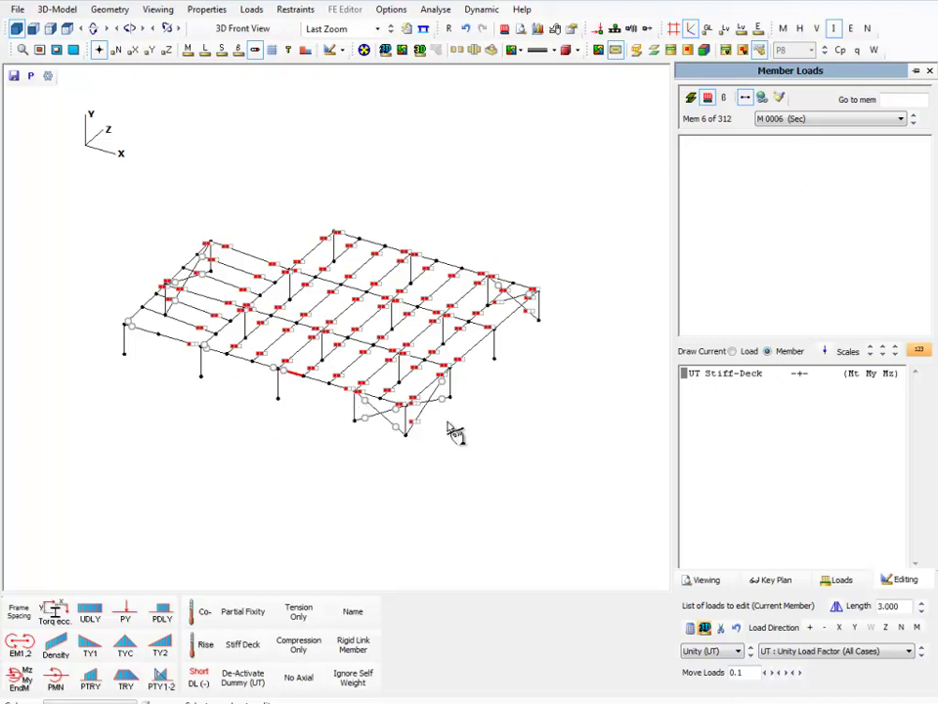
# Highlight all members carrying the UT Stiff-Deck single load with the releases hidden, then close member loading
pyautogui.click(762, 97)
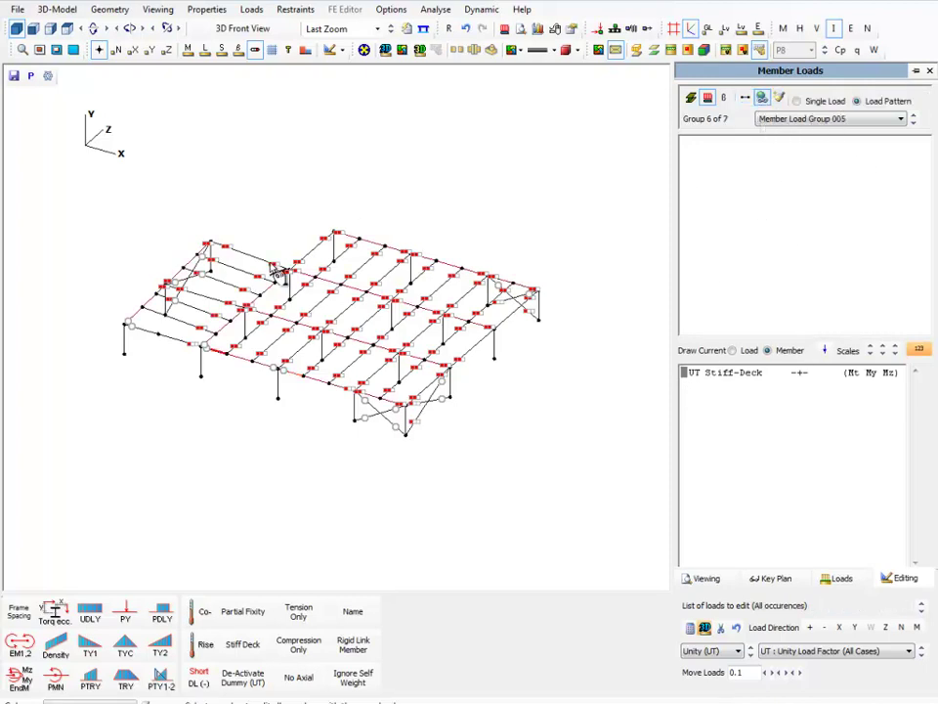
pyautogui.click(252, 45)
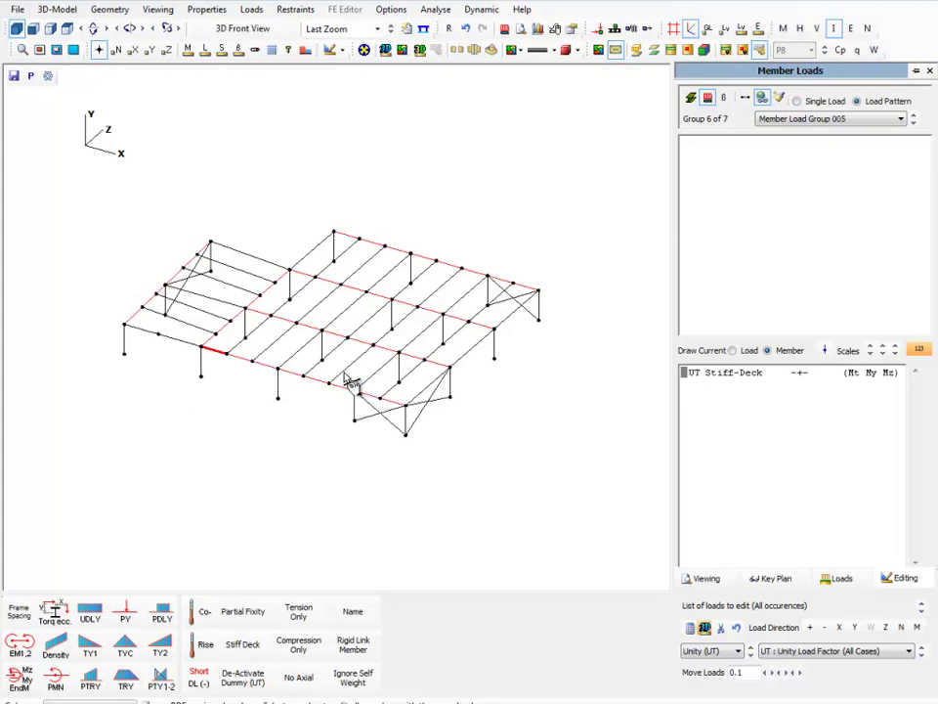
pyautogui.click(810, 102)
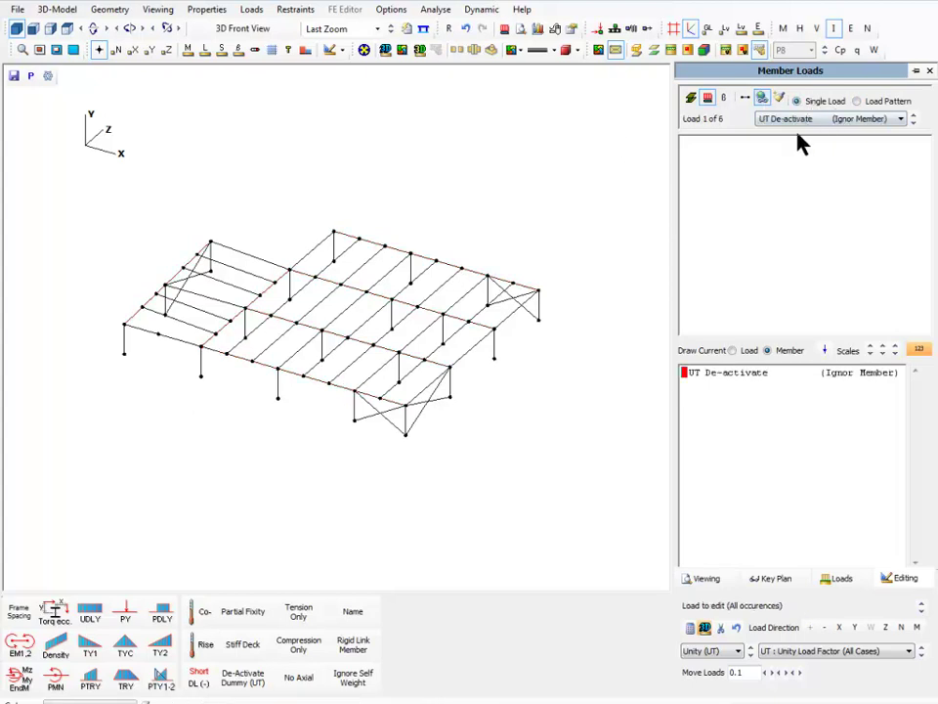
pyautogui.click(809, 121)
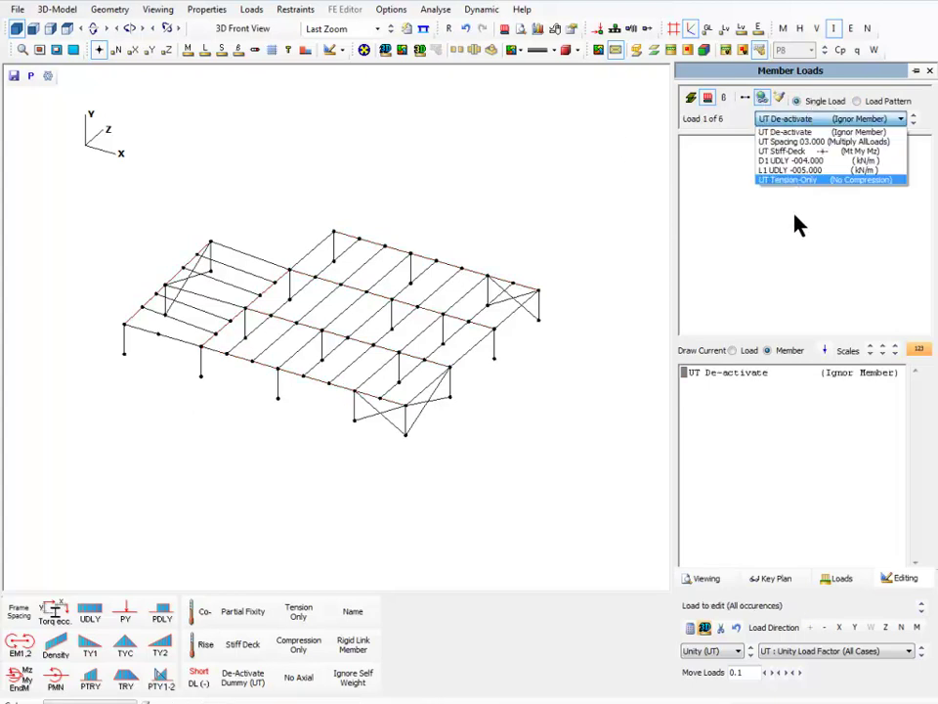
pyautogui.click(787, 151)
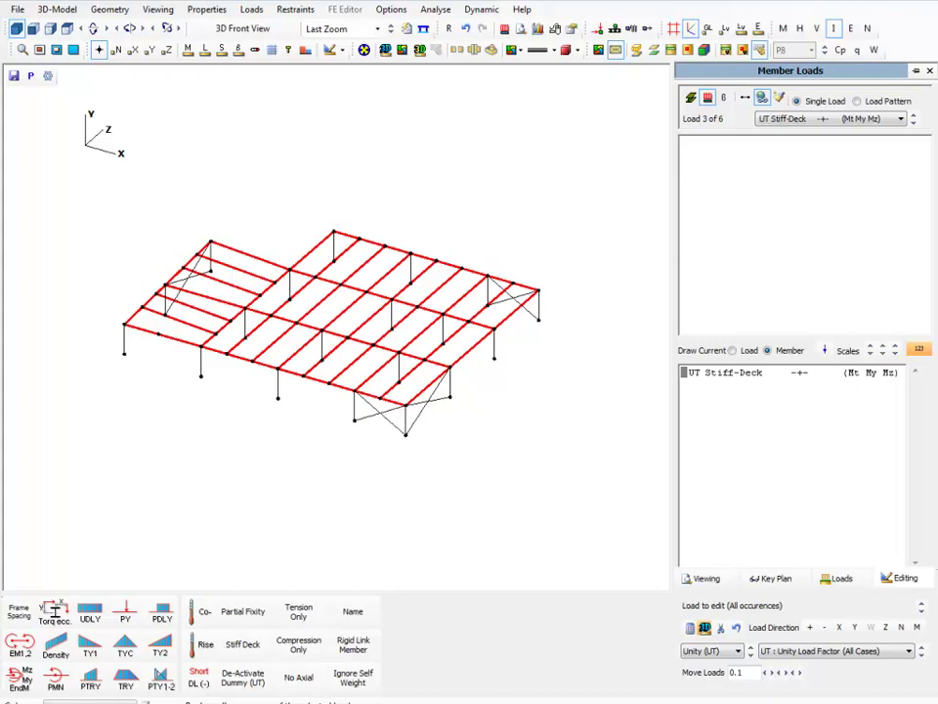
pyautogui.click(929, 71)
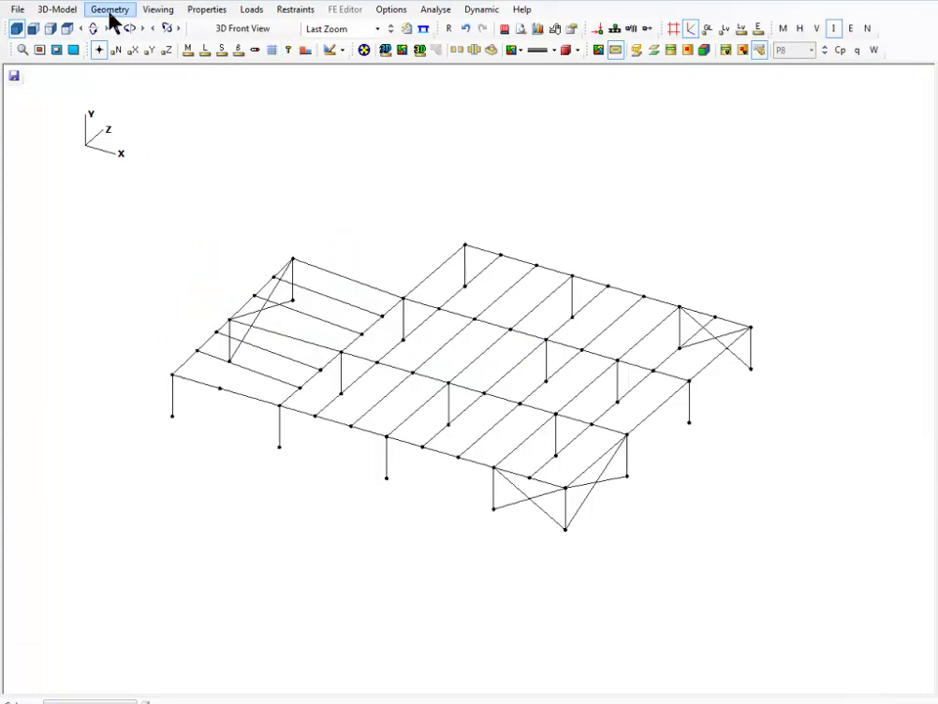
pyautogui.click(294, 8)
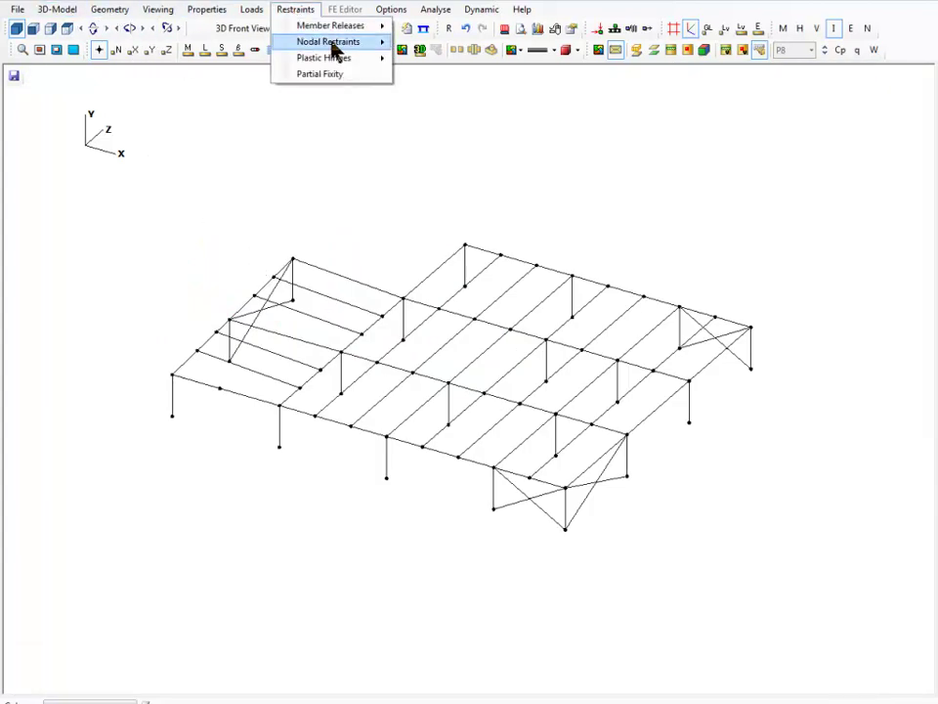
pyautogui.click(341, 27)
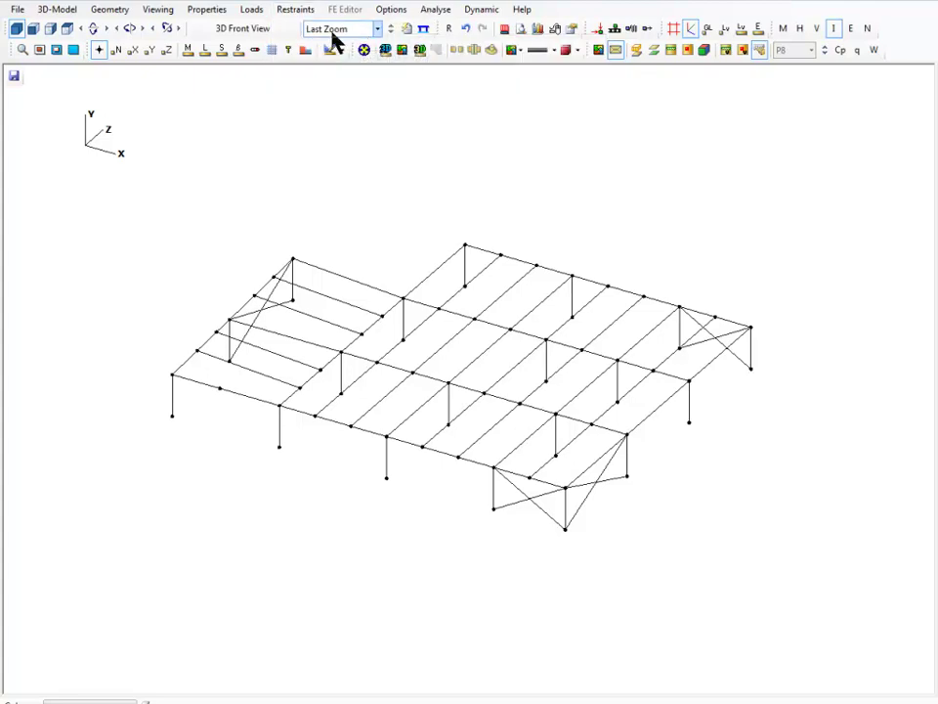
pyautogui.click(293, 8)
pyautogui.click(451, 6)
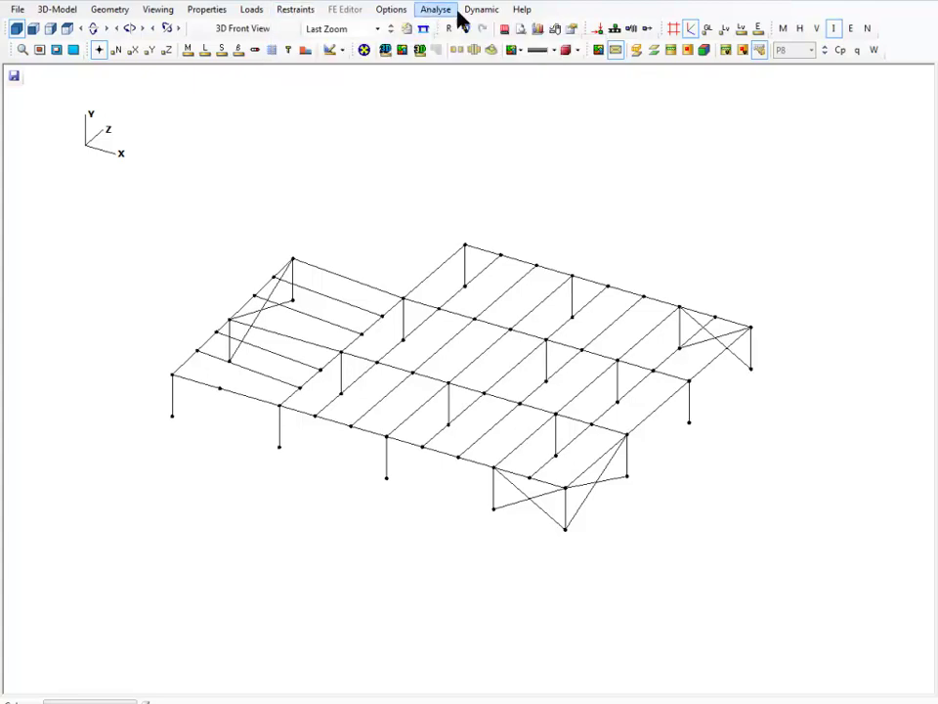
# Release the front edge beam ends at the first three columns about the minor and major axes without torsion, and analyse the frame
pyautogui.click(294, 12)
pyautogui.click(467, 33)
pyautogui.click(301, 8)
pyautogui.moveTo(311, 27)
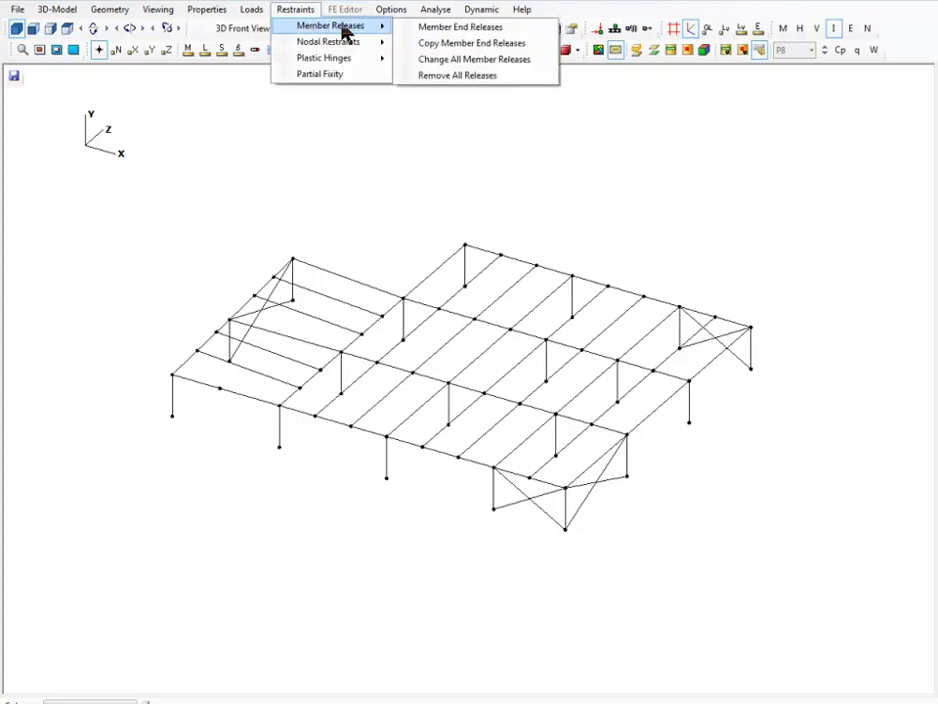
pyautogui.click(451, 29)
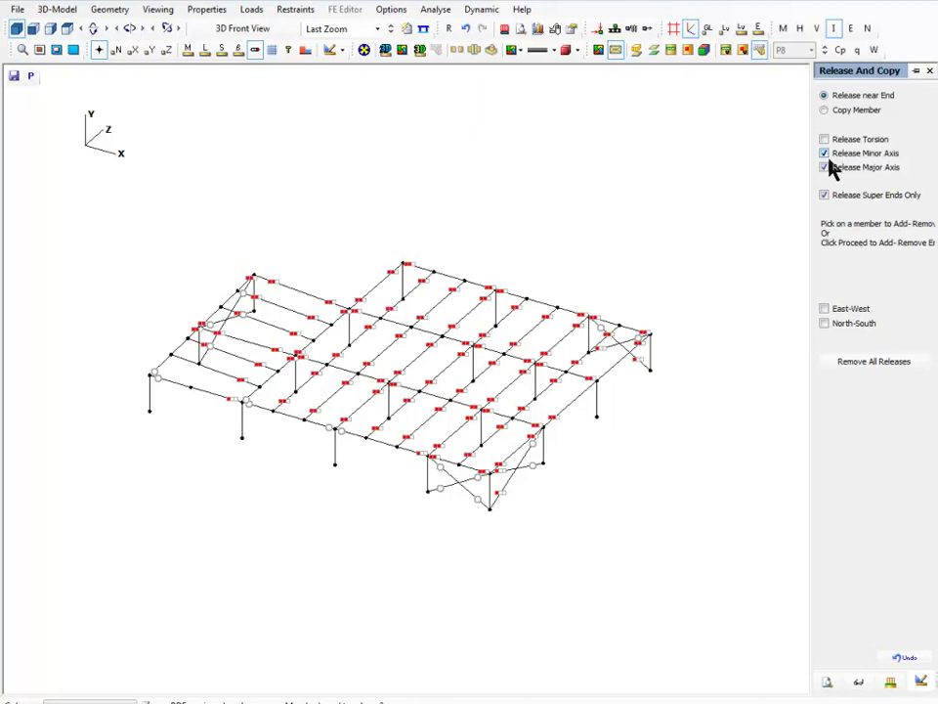
pyautogui.click(824, 195)
pyautogui.click(153, 381)
pyautogui.click(824, 167)
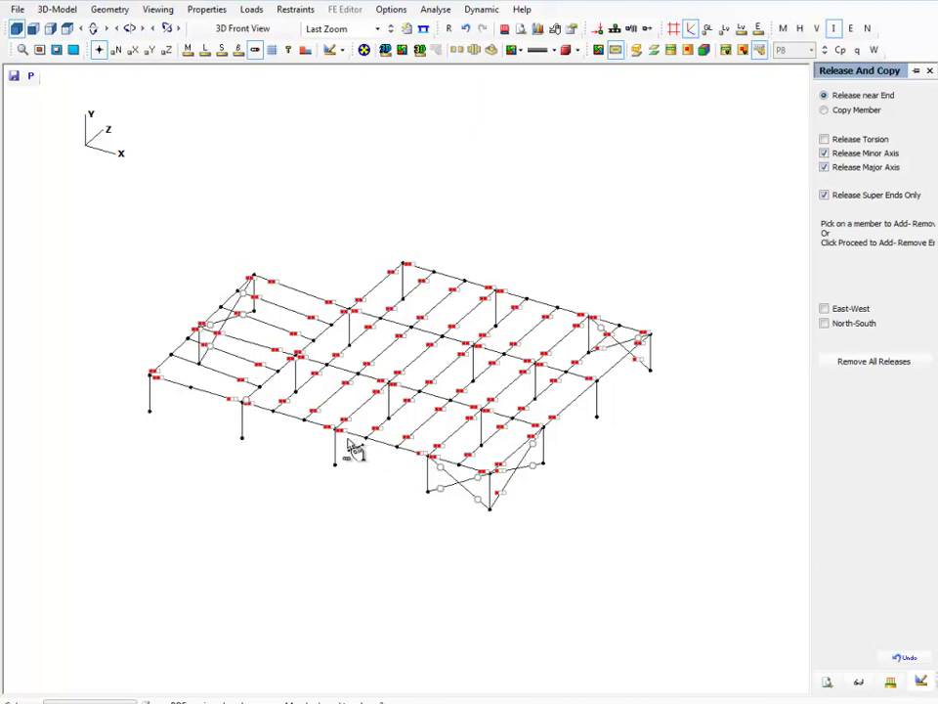
pyautogui.click(823, 196)
pyautogui.click(823, 167)
pyautogui.click(436, 9)
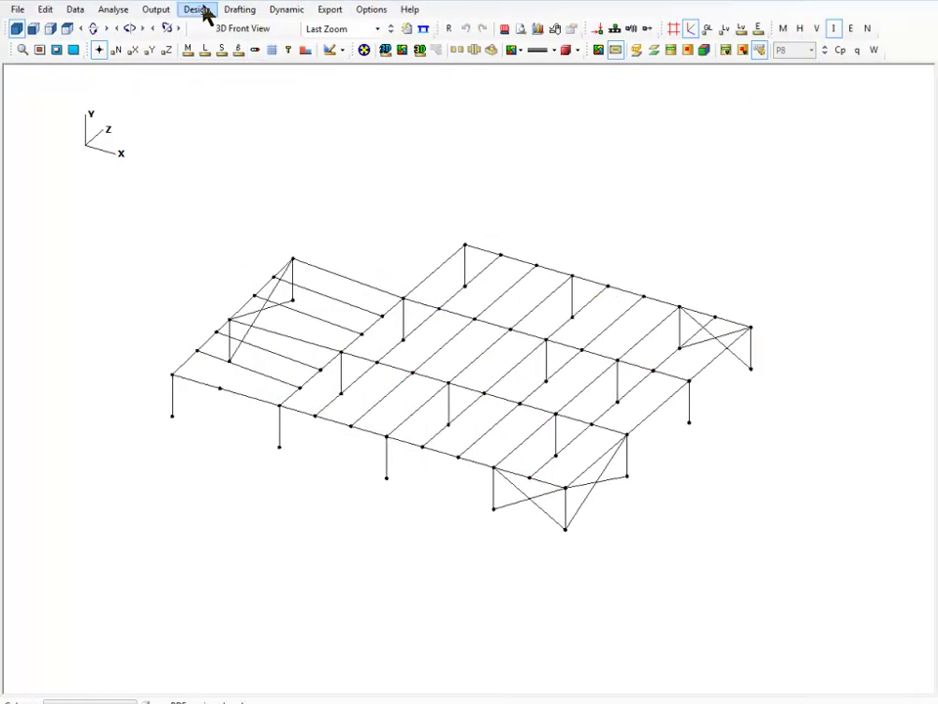
# Display the analysed frame's deflected shape over its geometry at a magnification of 20
pyautogui.click(167, 12)
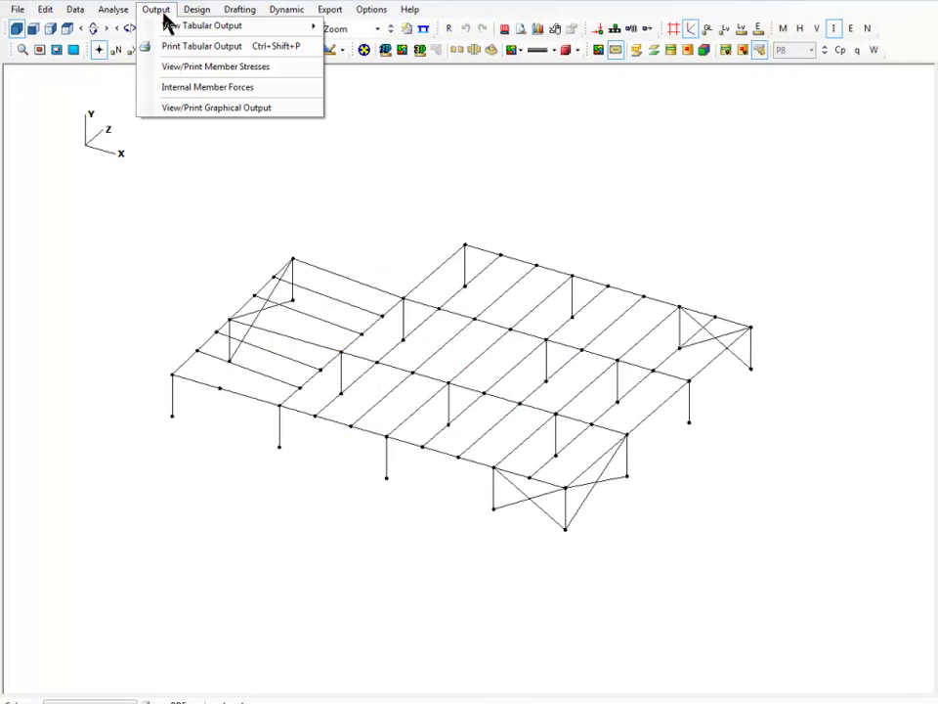
pyautogui.click(226, 109)
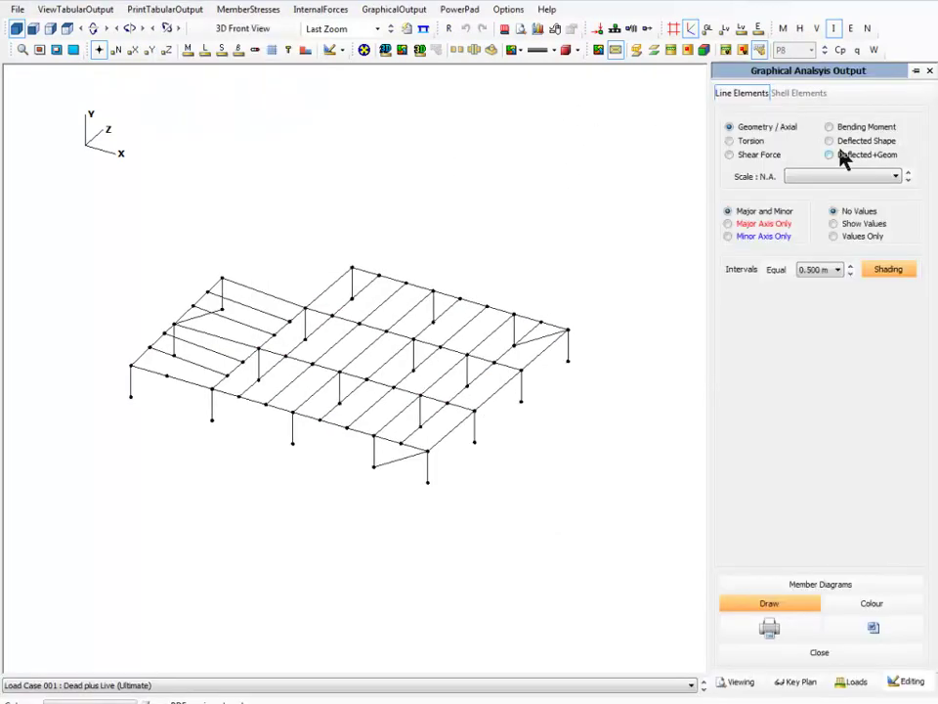
pyautogui.click(844, 156)
pyautogui.click(908, 177)
pyautogui.click(908, 173)
pyautogui.click(908, 173)
pyautogui.click(908, 173)
pyautogui.click(908, 173)
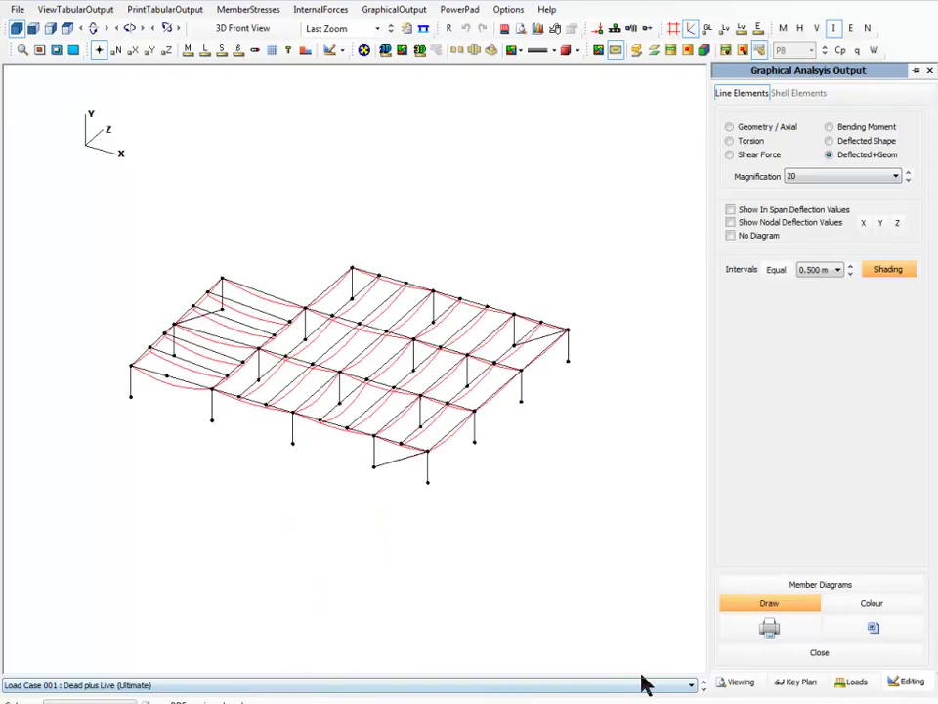
# Step through the load cases to view the deflection under load case 005, Dead plus Wind (1.0 D1 + 1.4 W3)
pyautogui.click(704, 684)
pyautogui.click(704, 684)
pyautogui.click(704, 685)
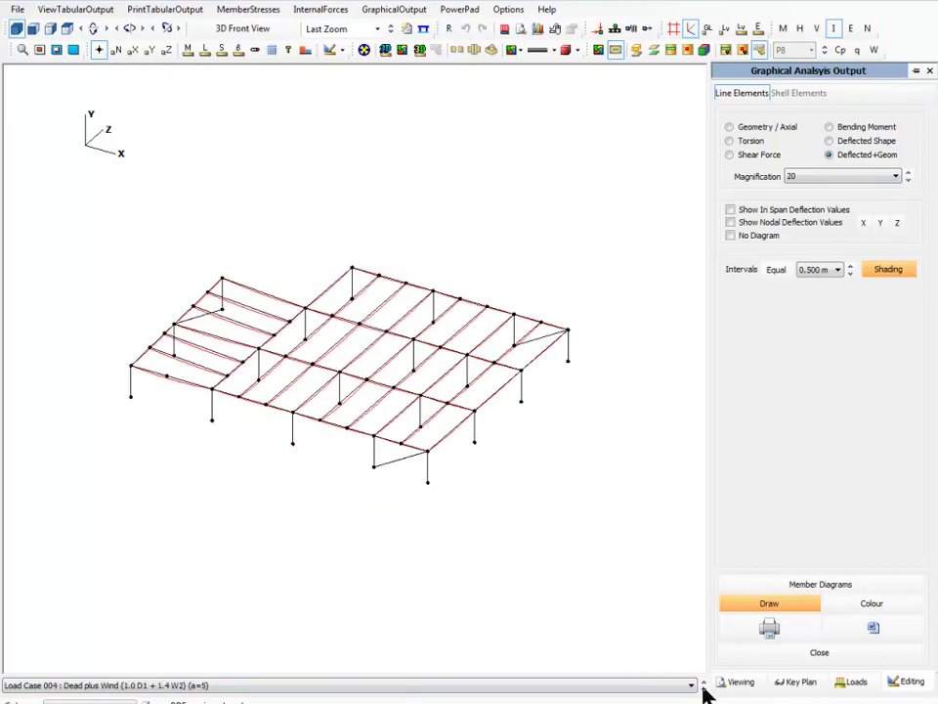
pyautogui.click(693, 685)
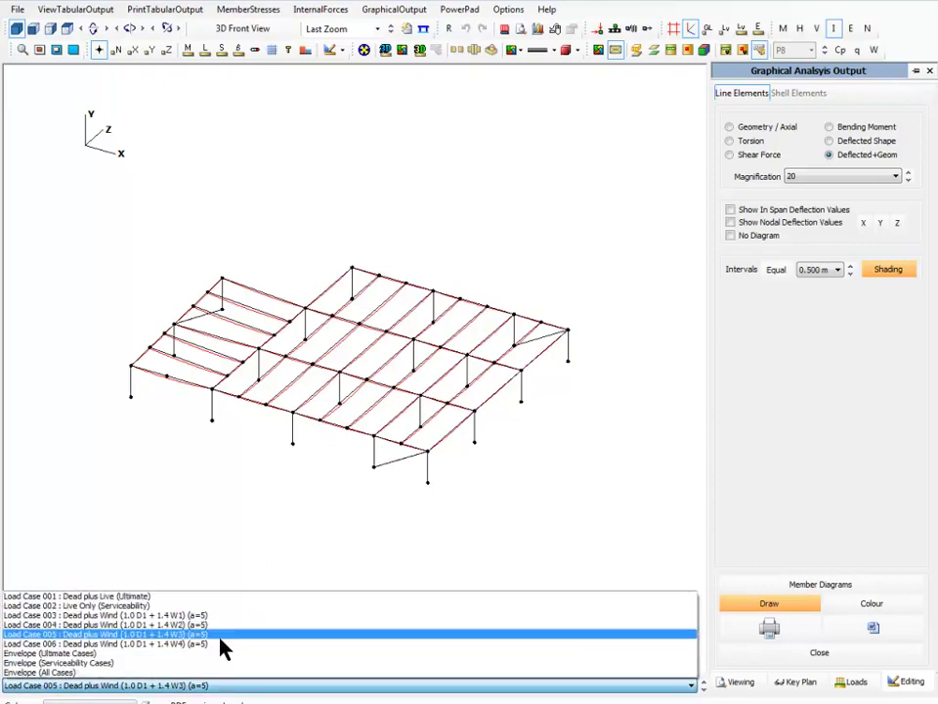
pyautogui.click(179, 635)
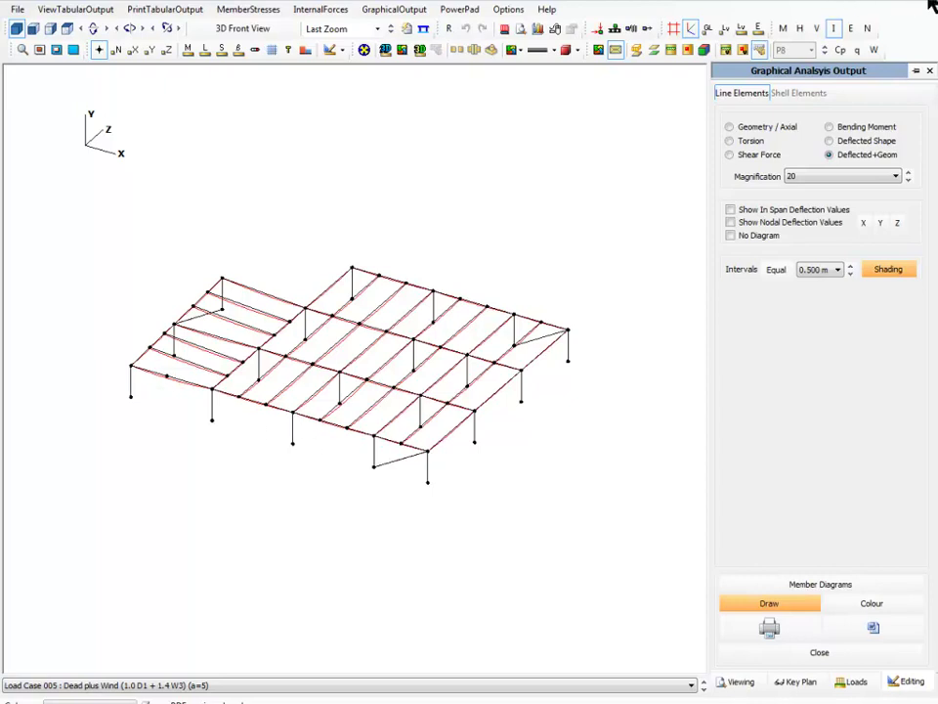
# Leave the graphical output, reopen the frame for editing and start nodal loading
pyautogui.click(403, 47)
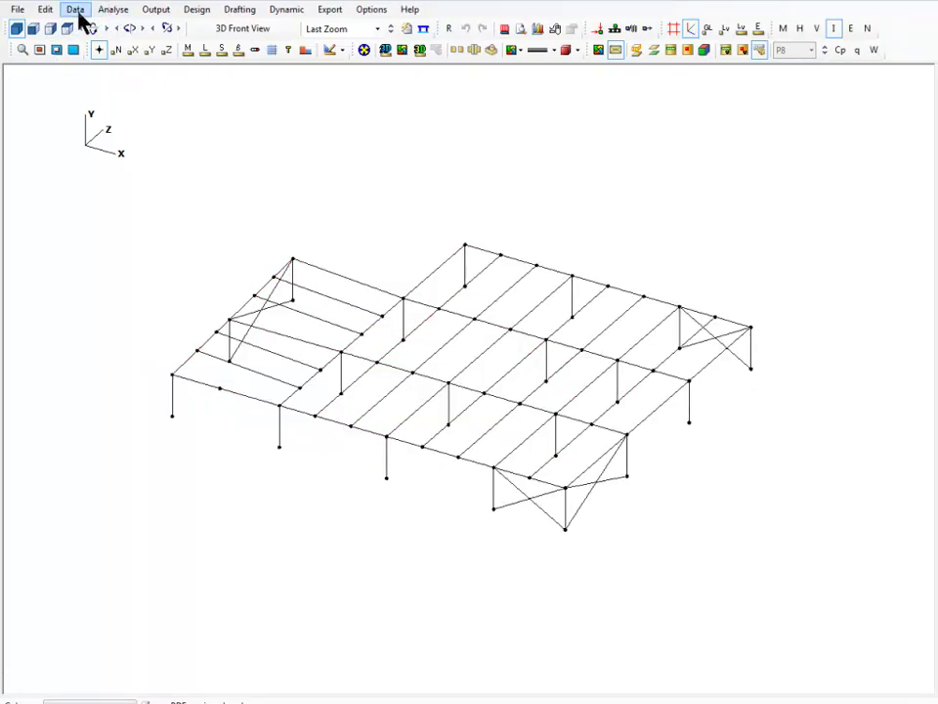
pyautogui.click(47, 11)
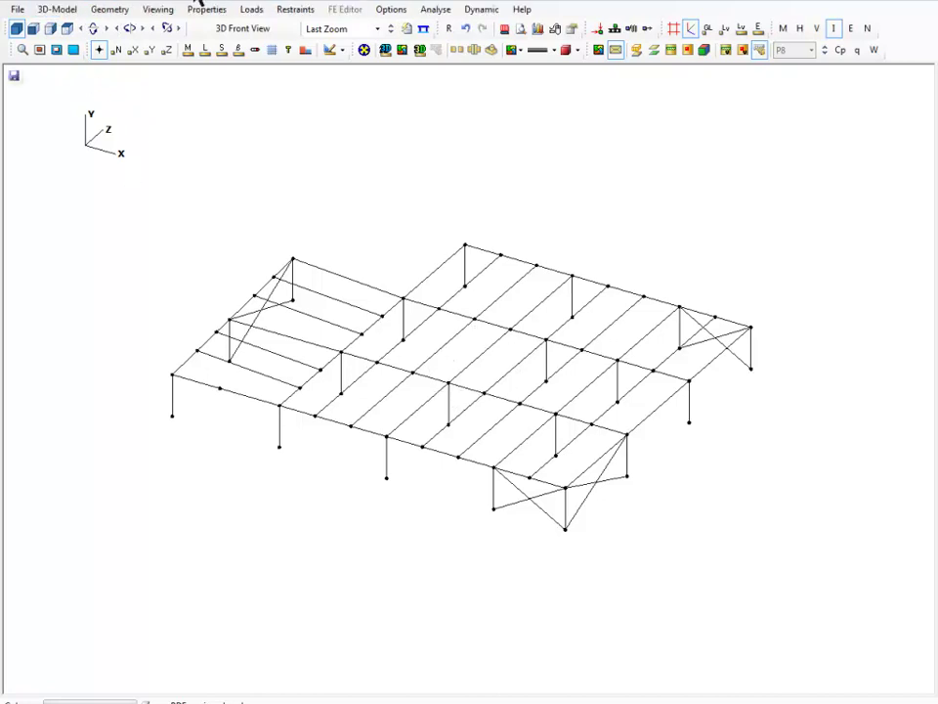
pyautogui.click(110, 12)
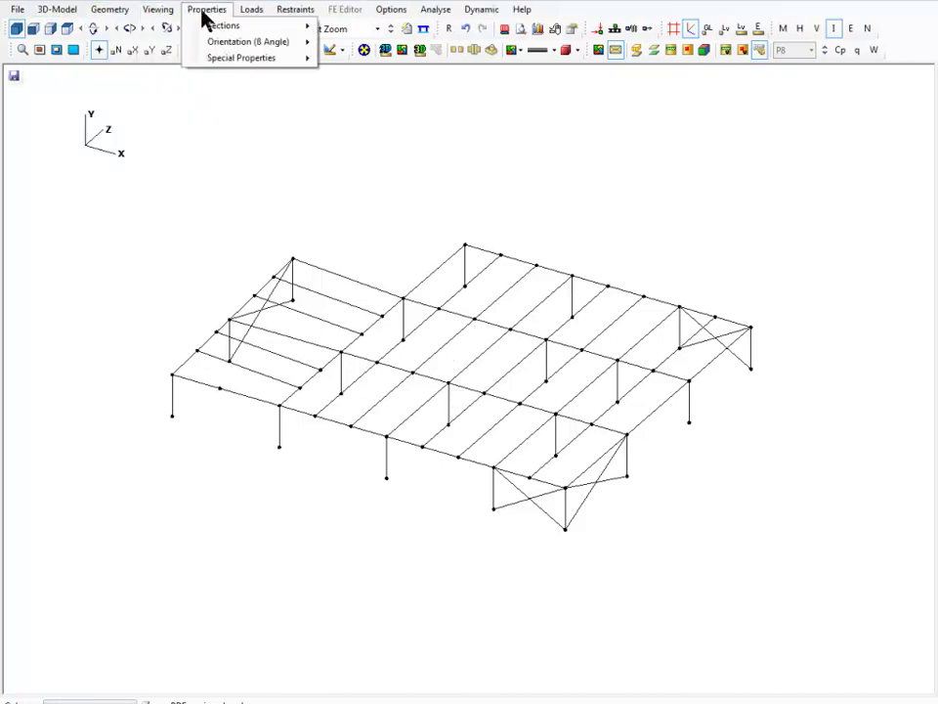
pyautogui.moveTo(240, 21)
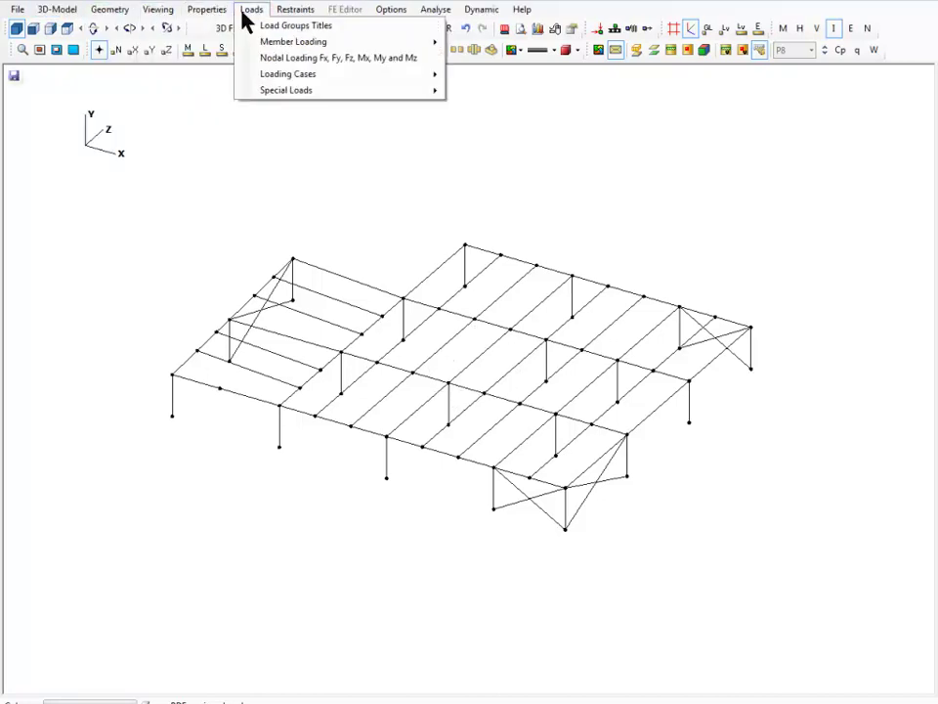
pyautogui.click(303, 59)
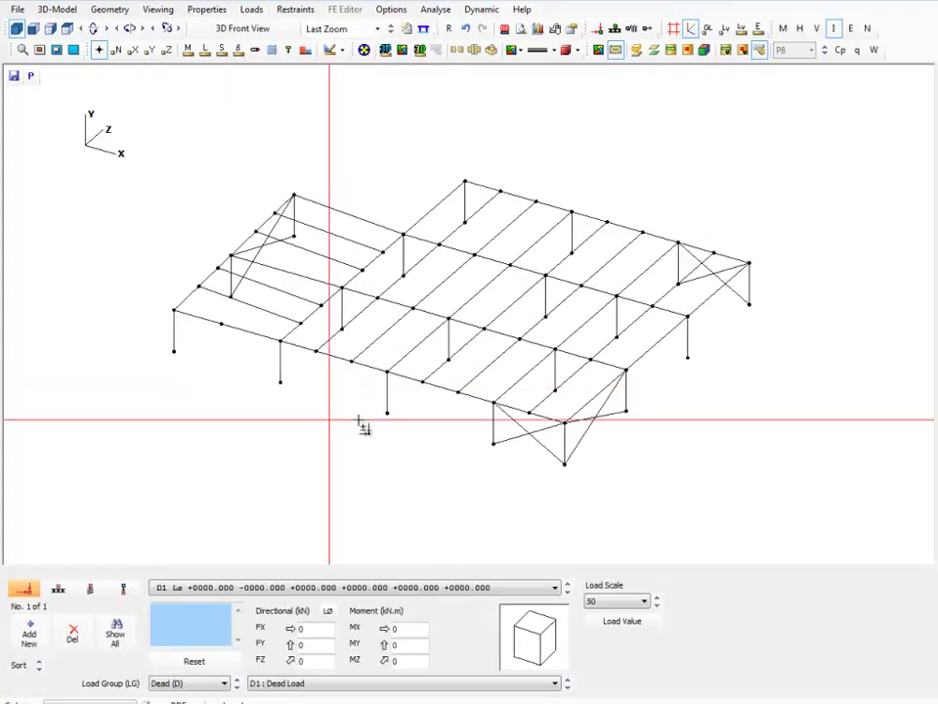
# Apply a 100 kN FZ dead load in group D1 to front edge nodes 0007 to 0016
pyautogui.click(495, 404)
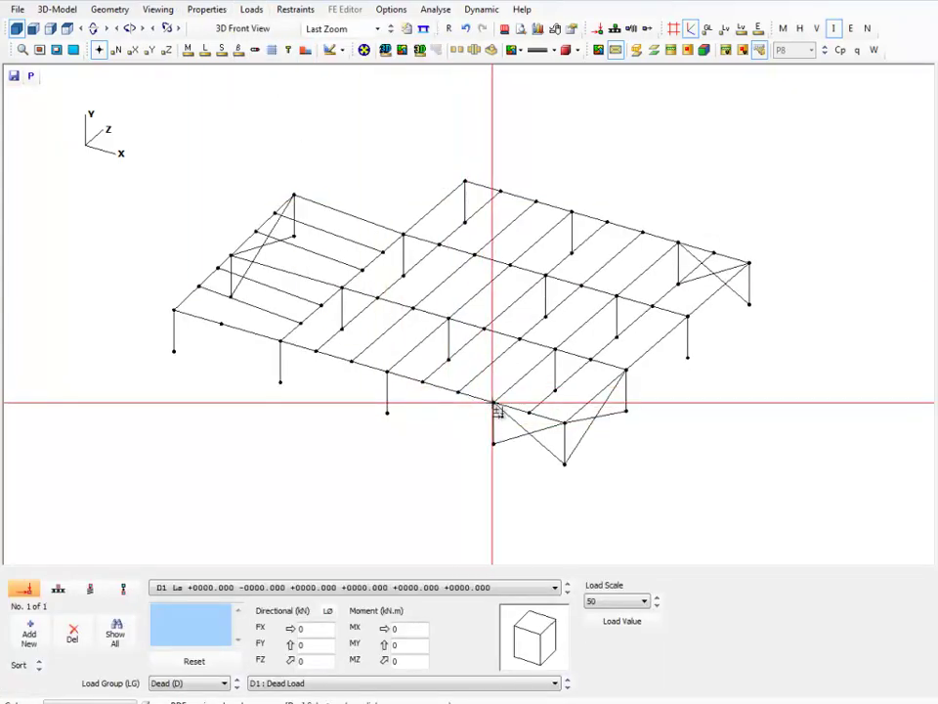
pyautogui.click(387, 372)
pyautogui.click(458, 391)
pyautogui.click(423, 381)
pyautogui.click(352, 361)
pyautogui.click(315, 350)
pyautogui.click(280, 341)
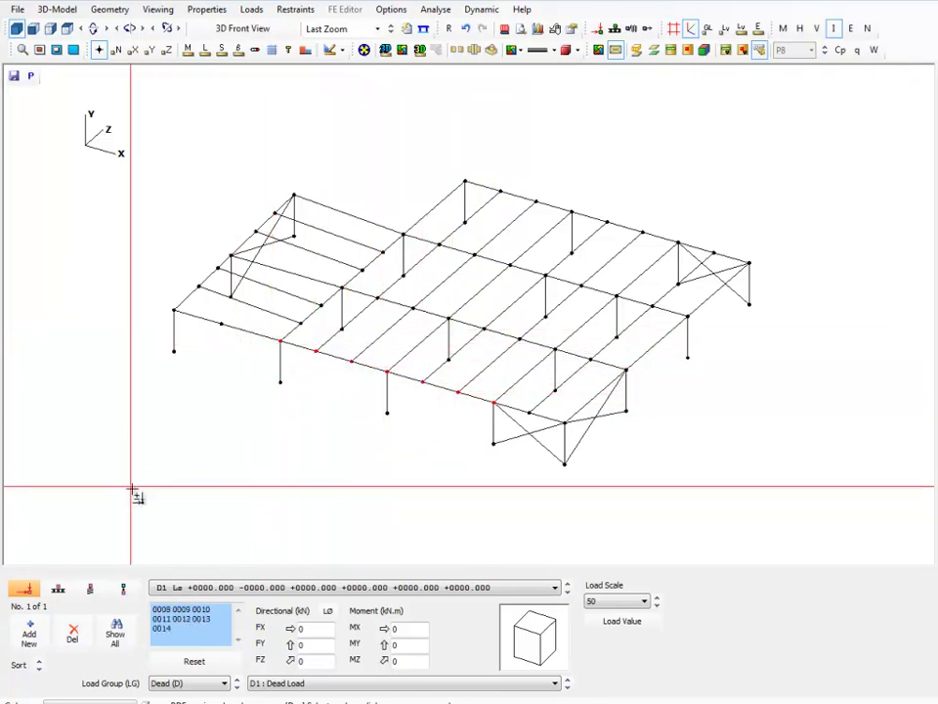
pyautogui.click(221, 324)
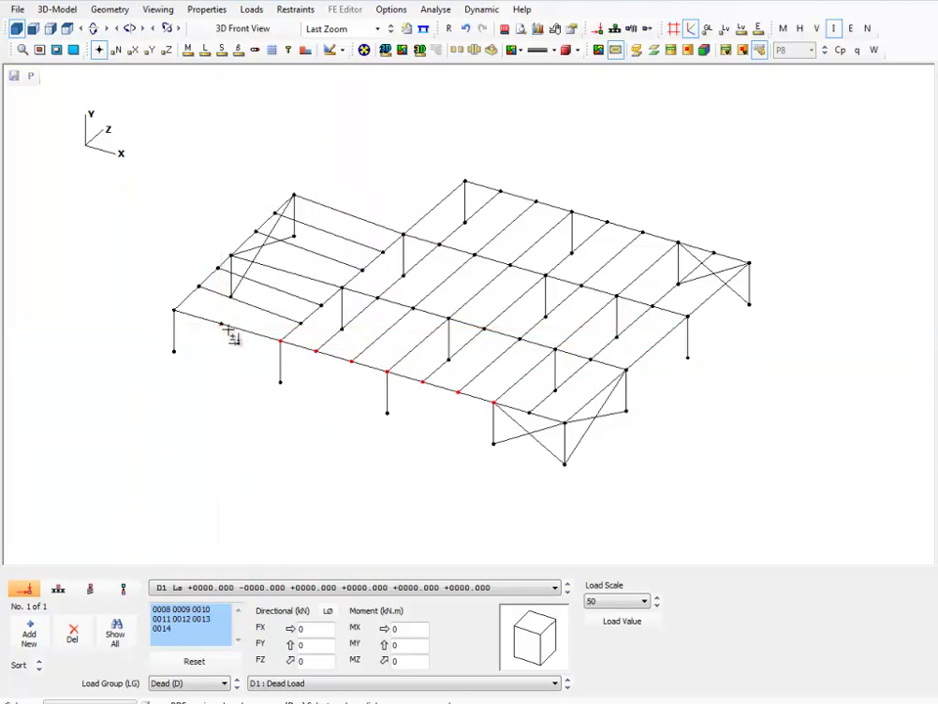
pyautogui.click(529, 414)
pyautogui.click(564, 424)
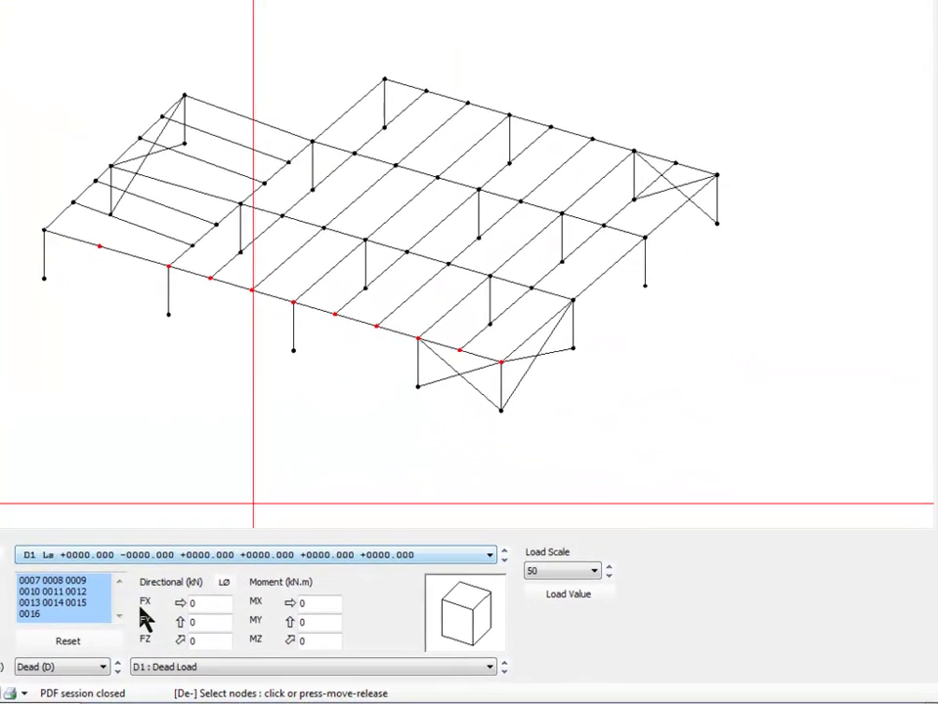
pyautogui.doubleClick(200, 640)
pyautogui.press('BackSpace')
pyautogui.write('100')
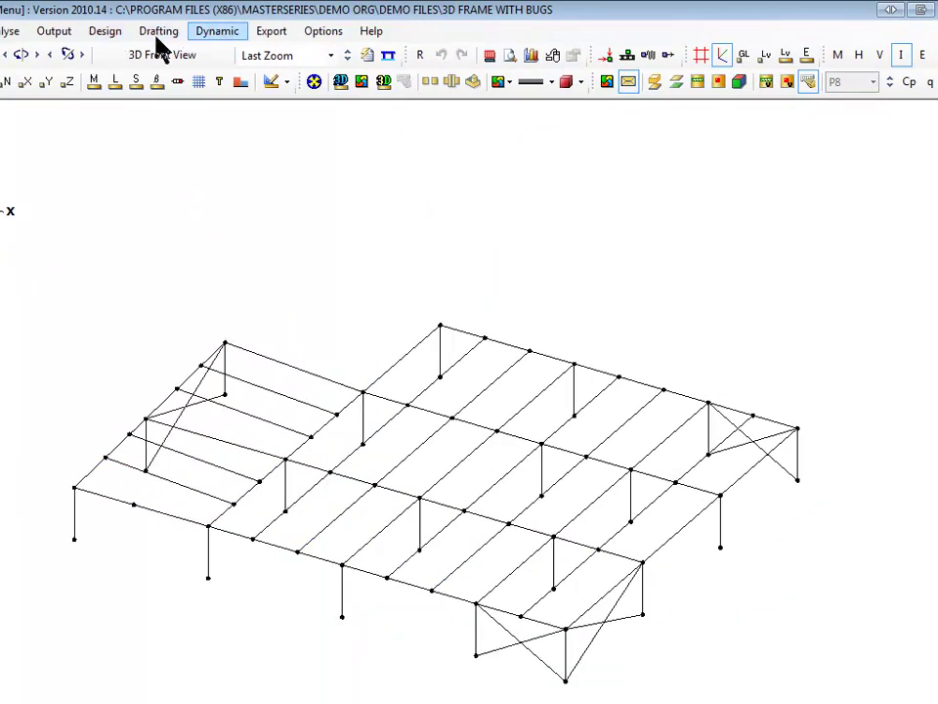
# Plot the deflected shape with geometry for the Dead plus Live case and view it in plan at a magnification of 200
pyautogui.click(59, 31)
pyautogui.click(149, 154)
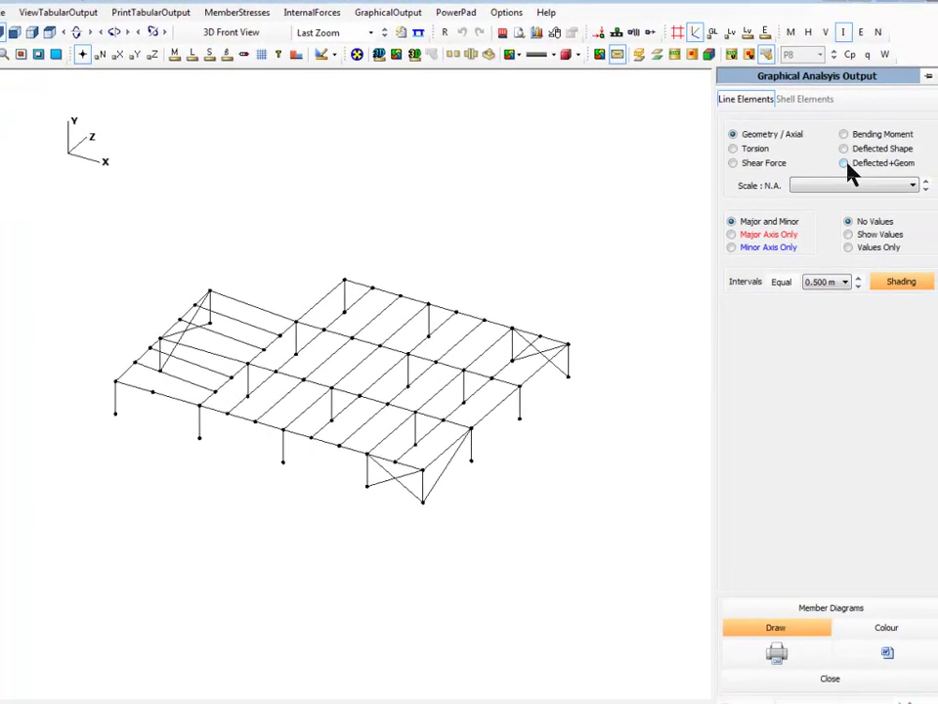
pyautogui.click(862, 178)
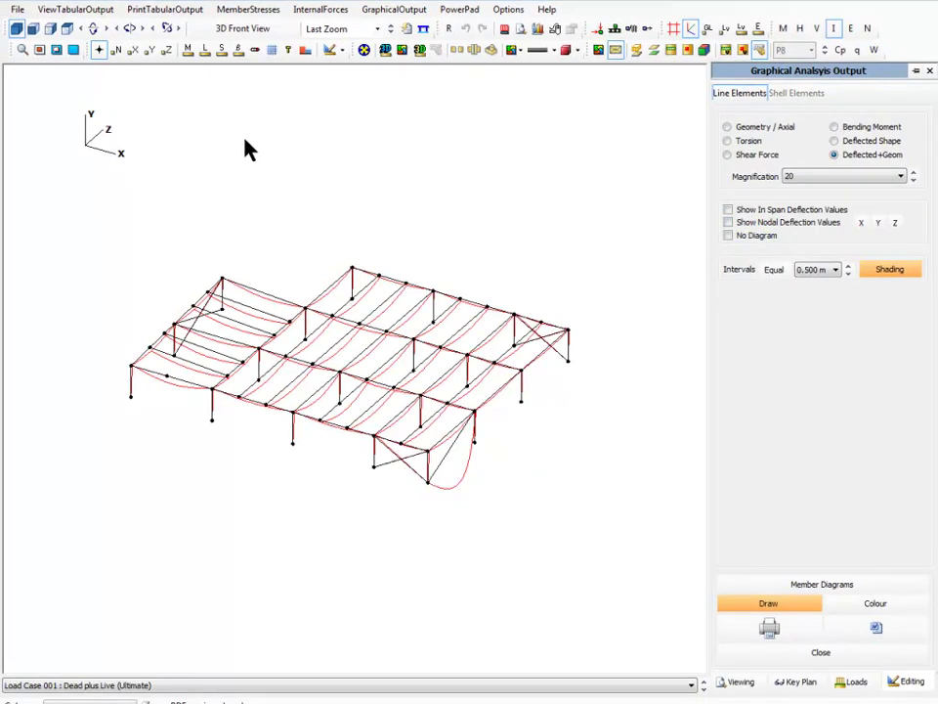
pyautogui.click(67, 27)
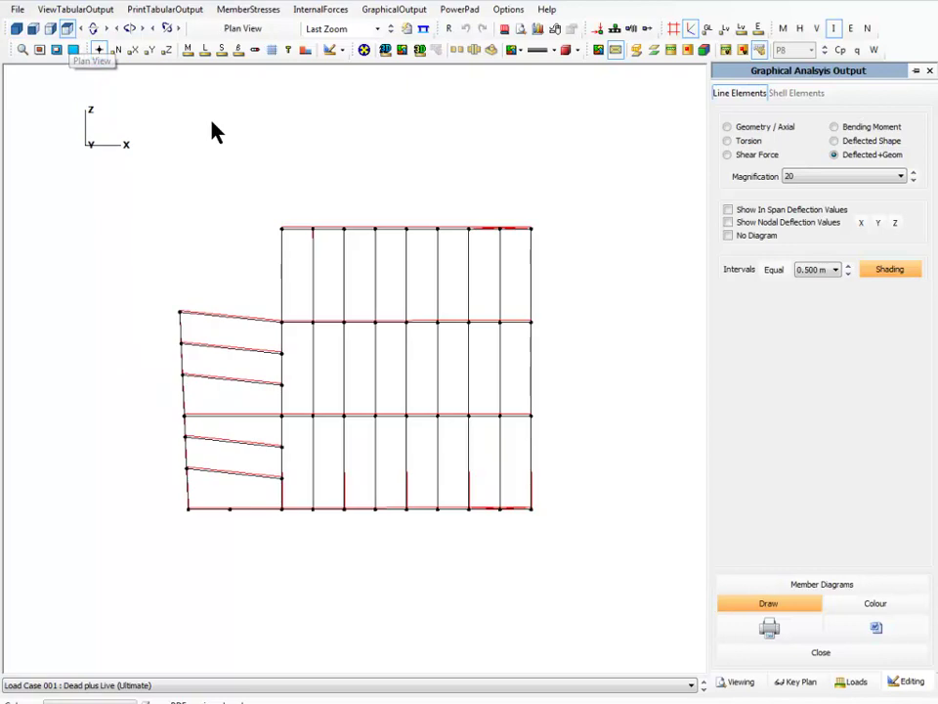
pyautogui.click(913, 180)
pyautogui.click(912, 173)
pyautogui.click(913, 173)
pyautogui.click(912, 173)
pyautogui.click(913, 173)
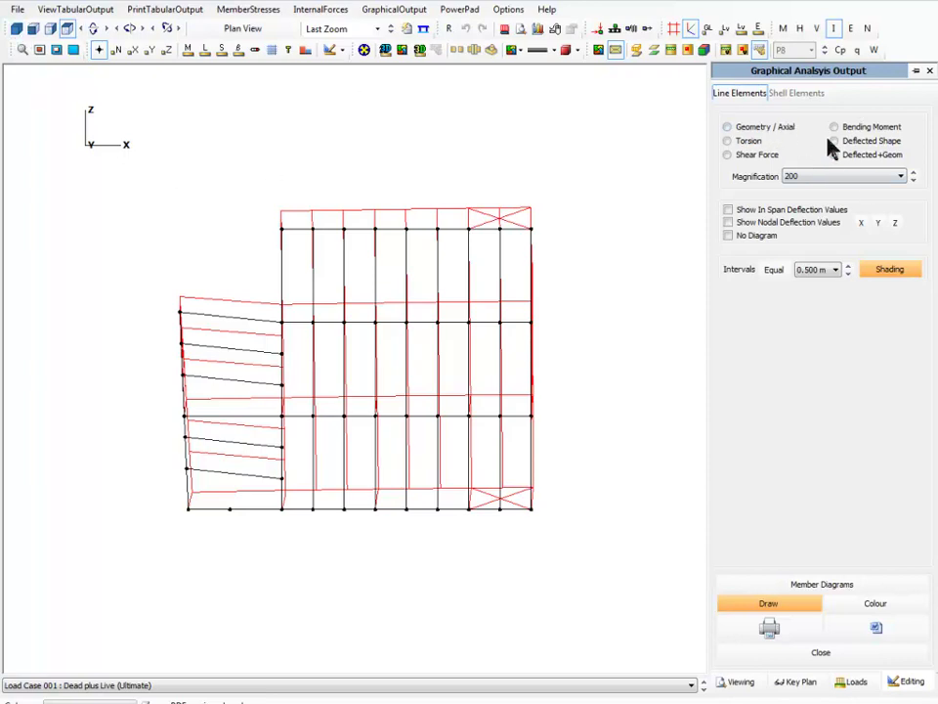
# Show the frame's bending moment diagrams in the 3D view at a scale of 500 with values displayed
pyautogui.click(17, 9)
pyautogui.click(17, 9)
pyautogui.click(854, 126)
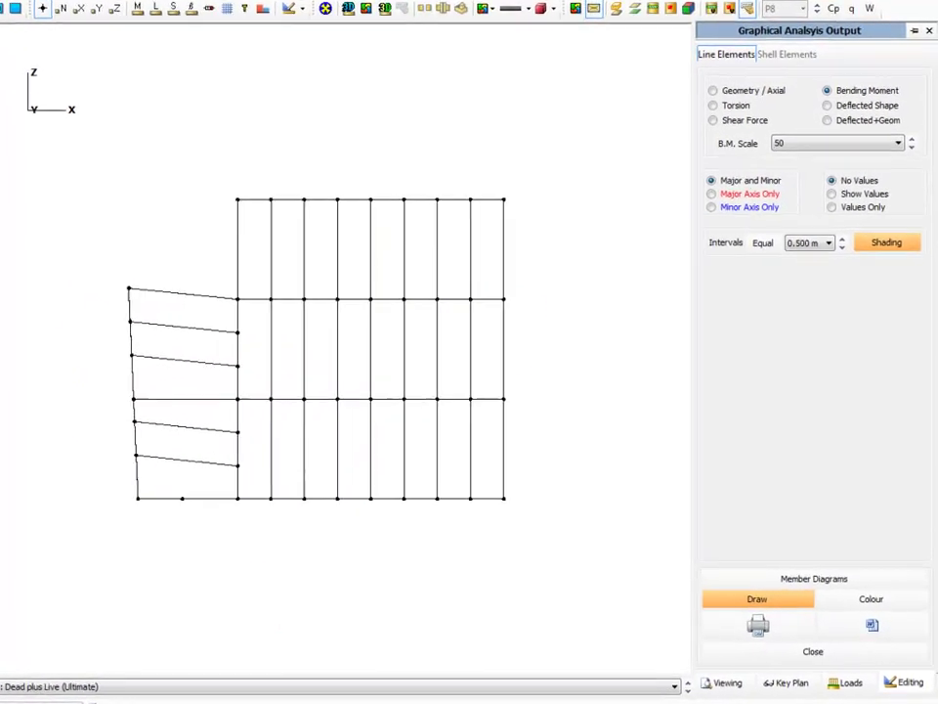
pyautogui.click(910, 104)
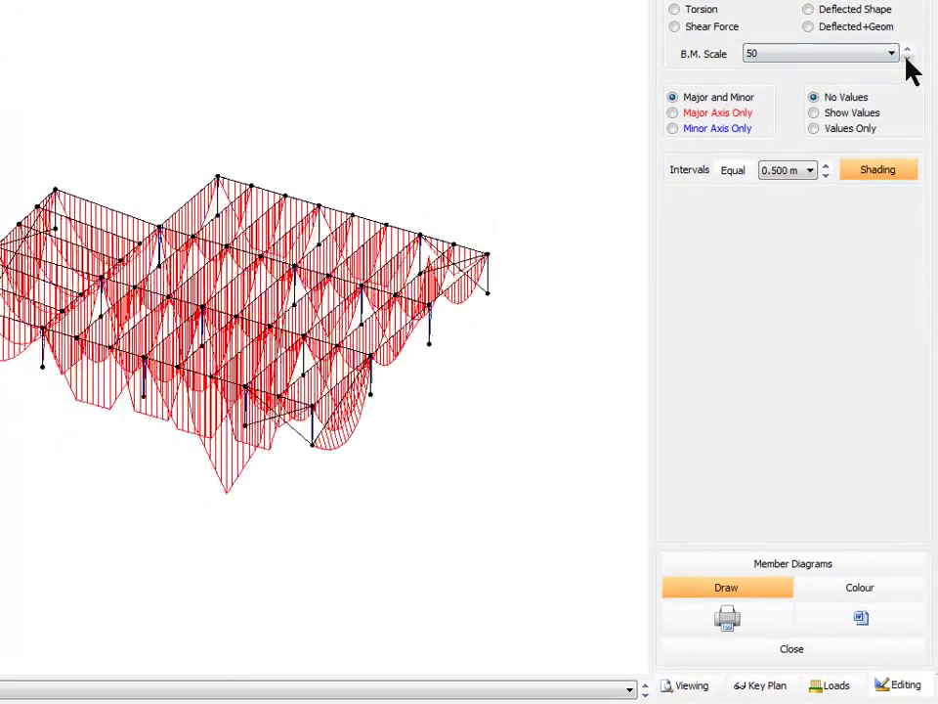
pyautogui.click(908, 56)
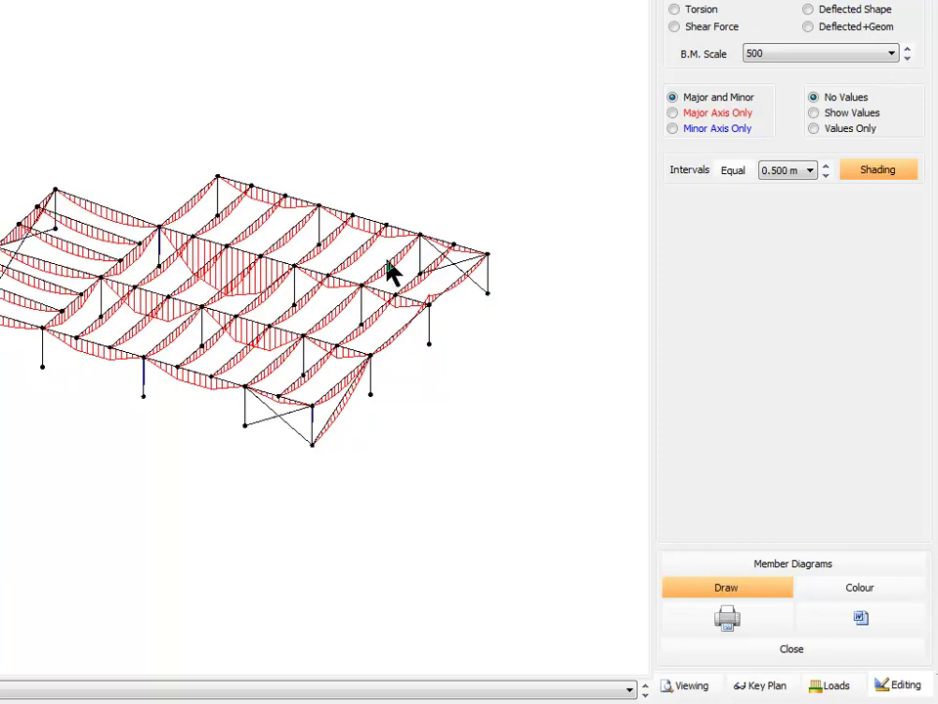
pyautogui.click(813, 114)
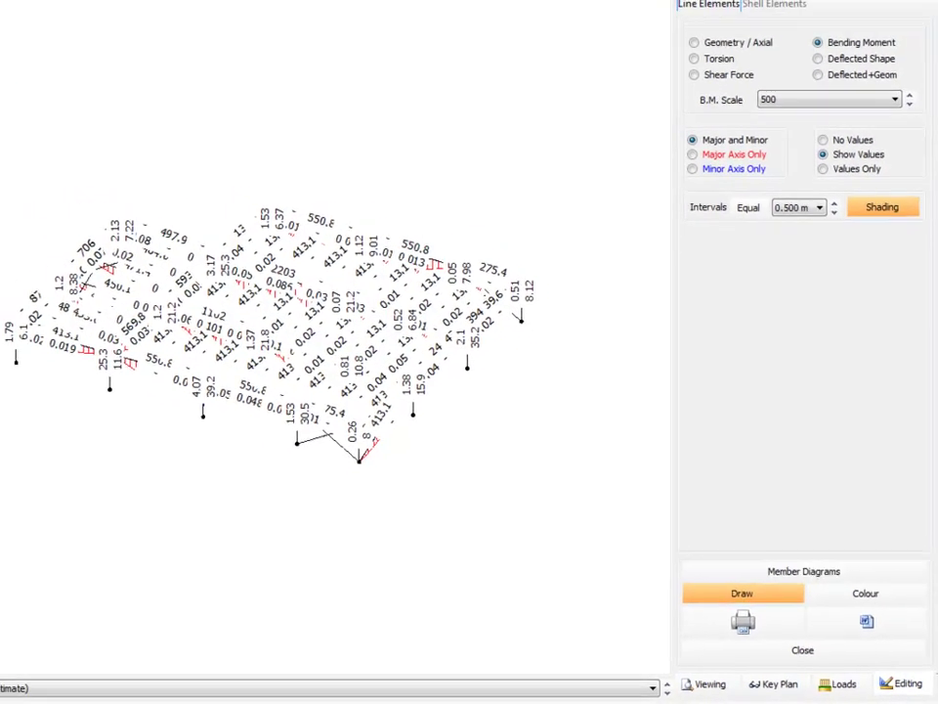
# Reduce the display font size to 7 and limit the bending moment diagrams to the major axis, examining the values closely
pyautogui.click(341, 52)
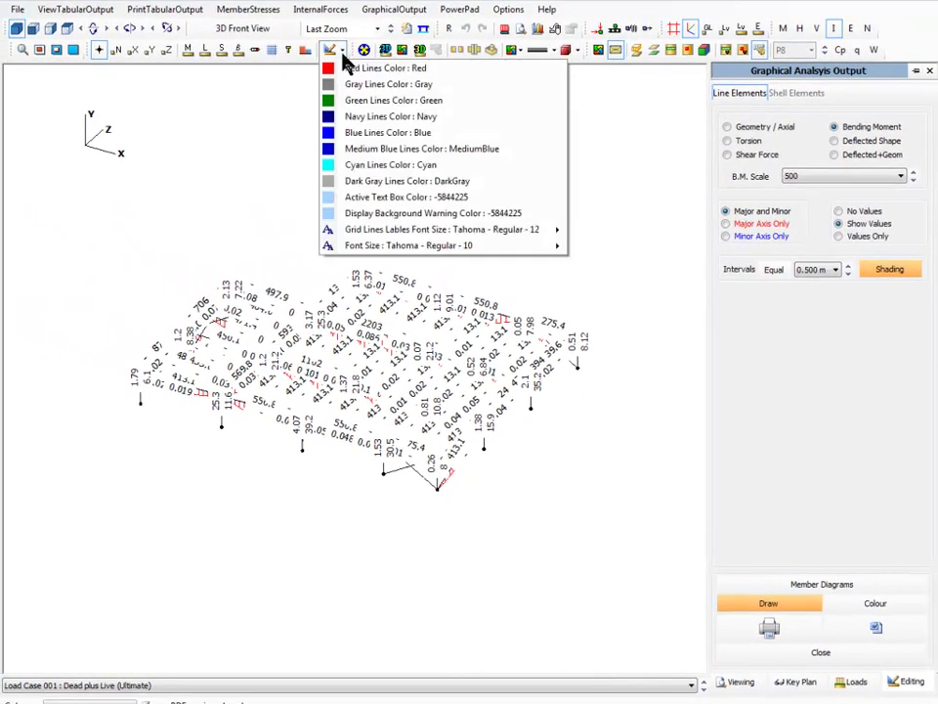
pyautogui.click(419, 231)
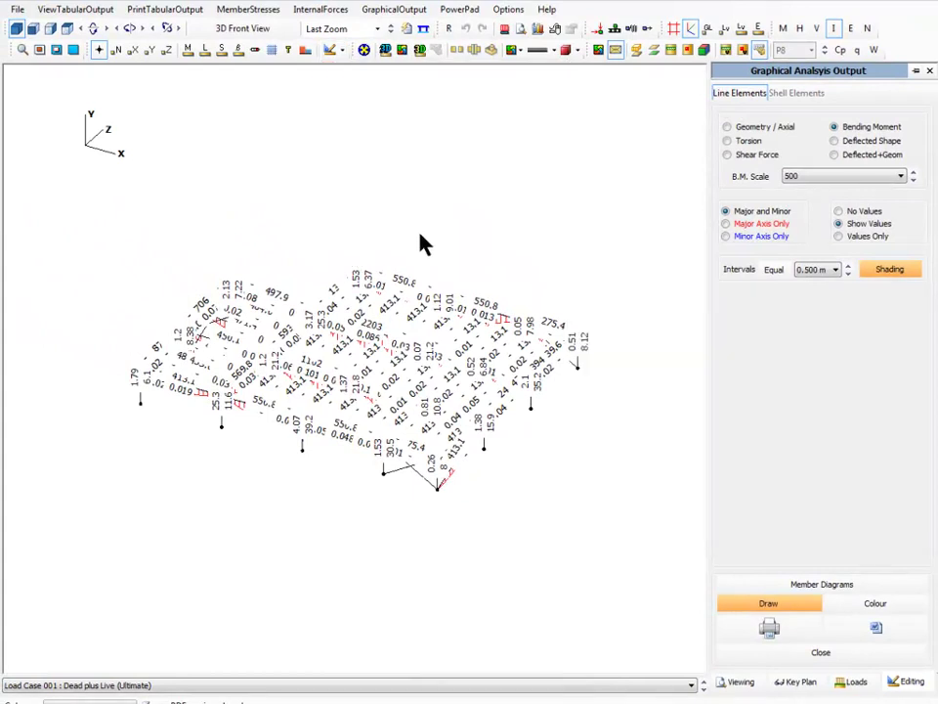
pyautogui.click(345, 54)
pyautogui.moveTo(536, 250)
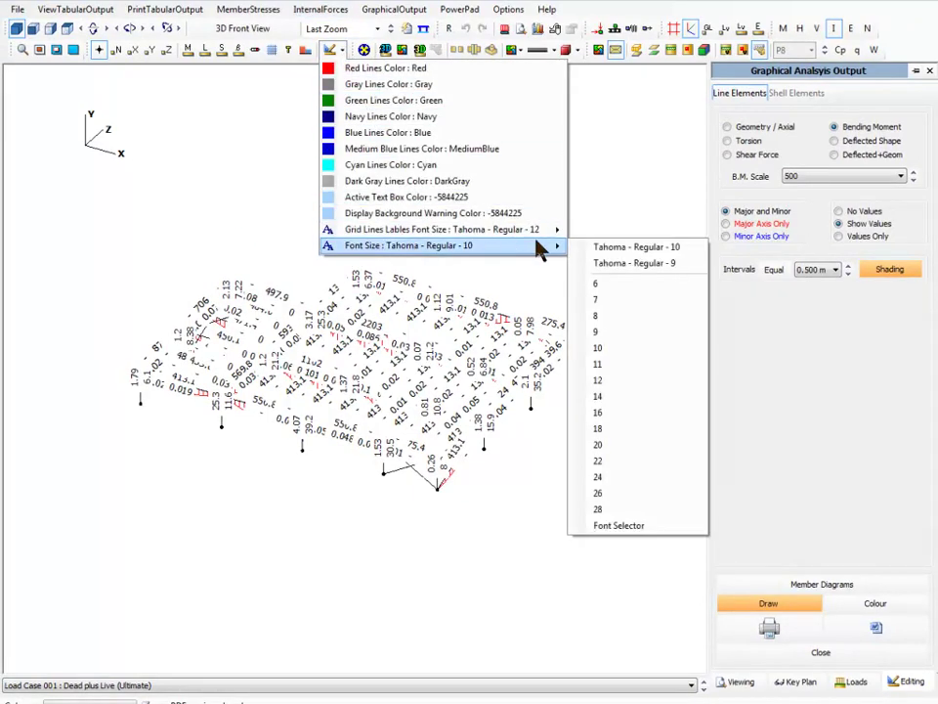
pyautogui.click(599, 303)
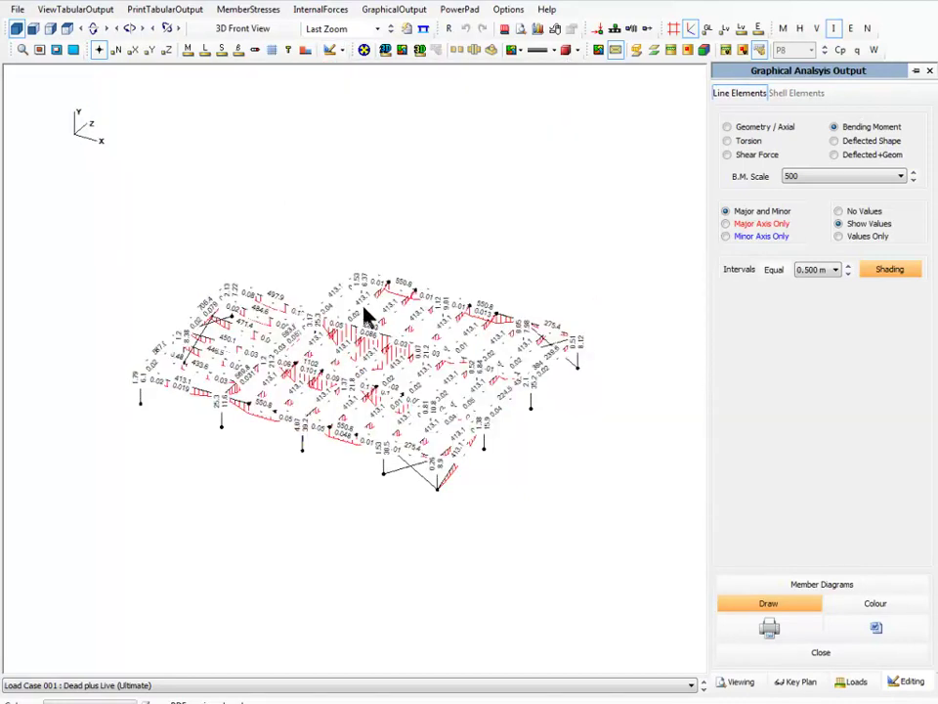
pyautogui.click(740, 223)
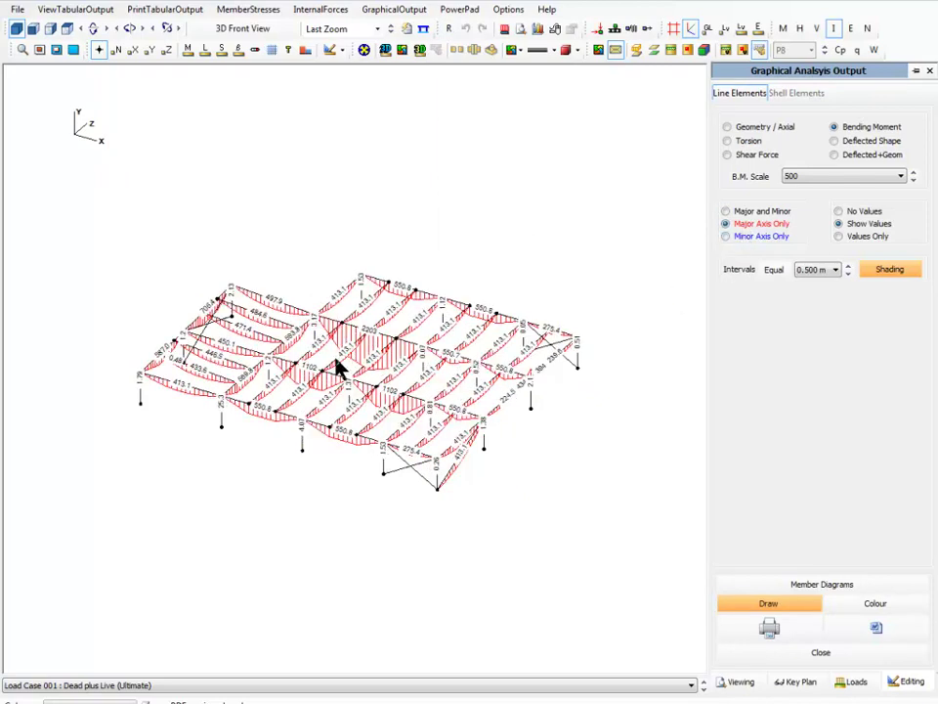
pyautogui.scroll(3, 357, 195)
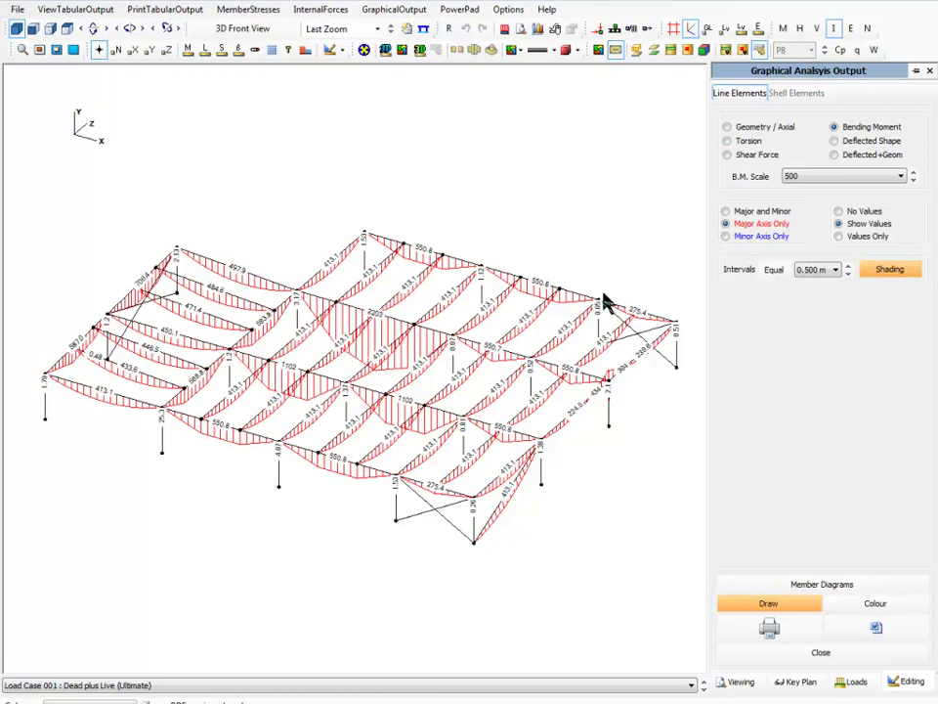
# Enable the member sections filter in the viewing options for labelling only, with 406x178 UB 74 as the selected section
pyautogui.click(739, 682)
pyautogui.click(819, 351)
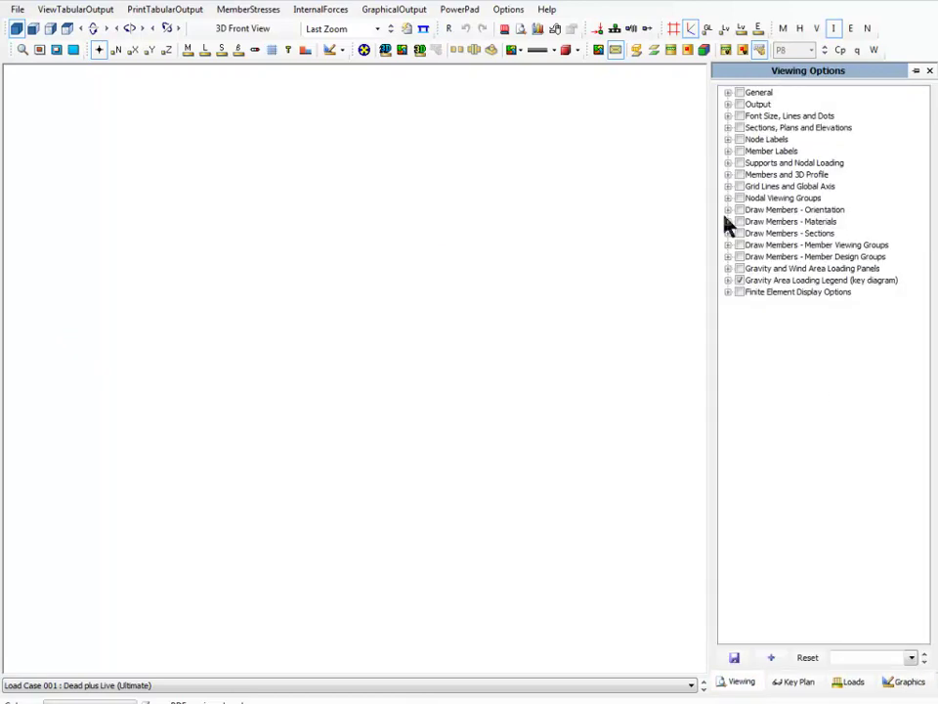
pyautogui.click(739, 245)
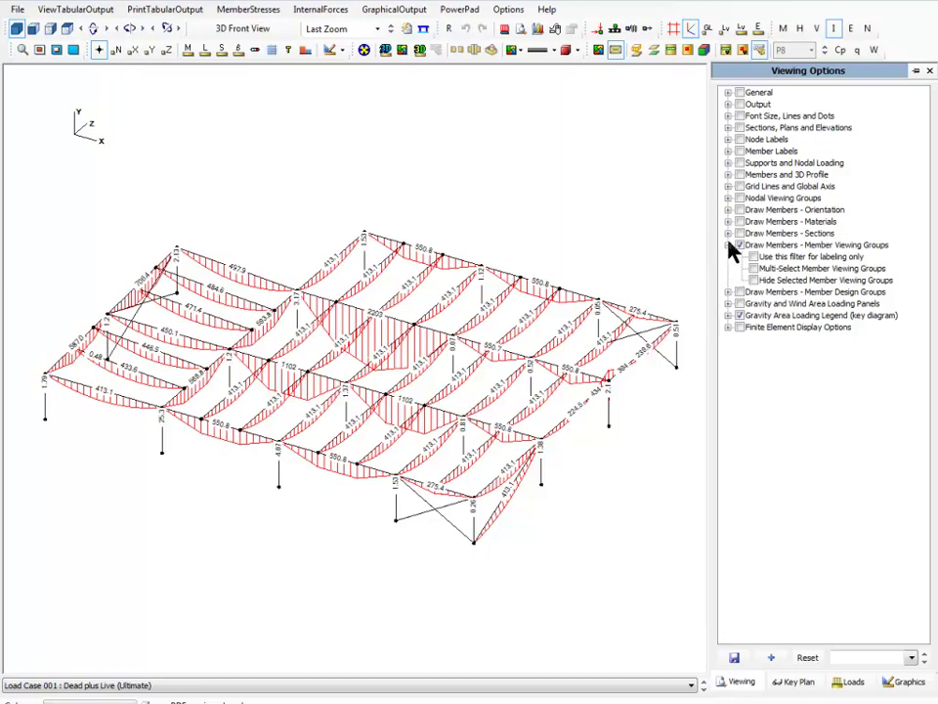
pyautogui.click(730, 235)
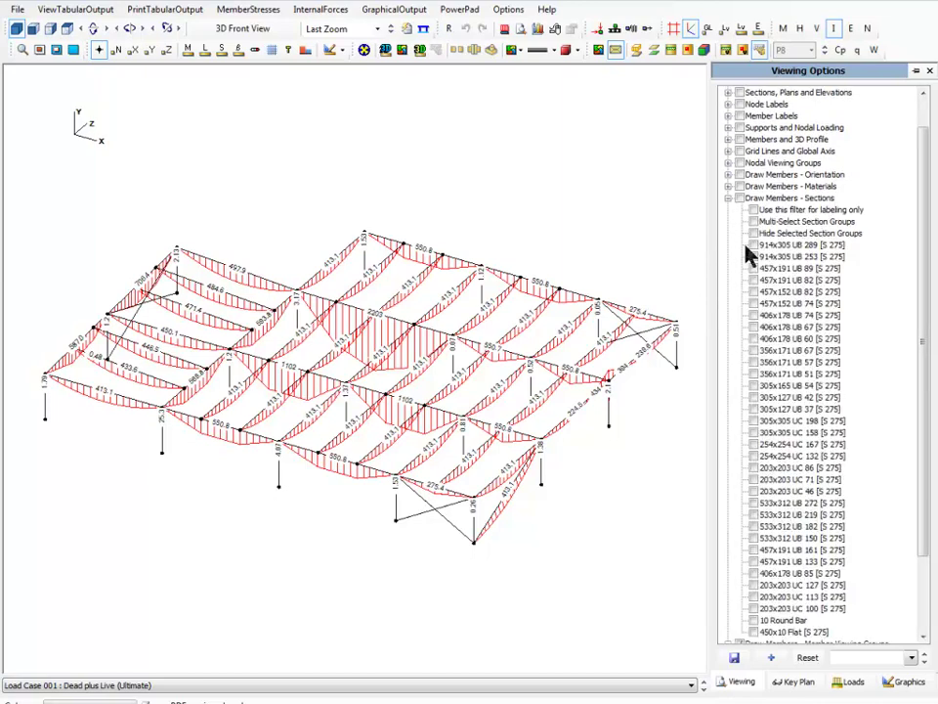
pyautogui.click(757, 315)
pyautogui.click(740, 198)
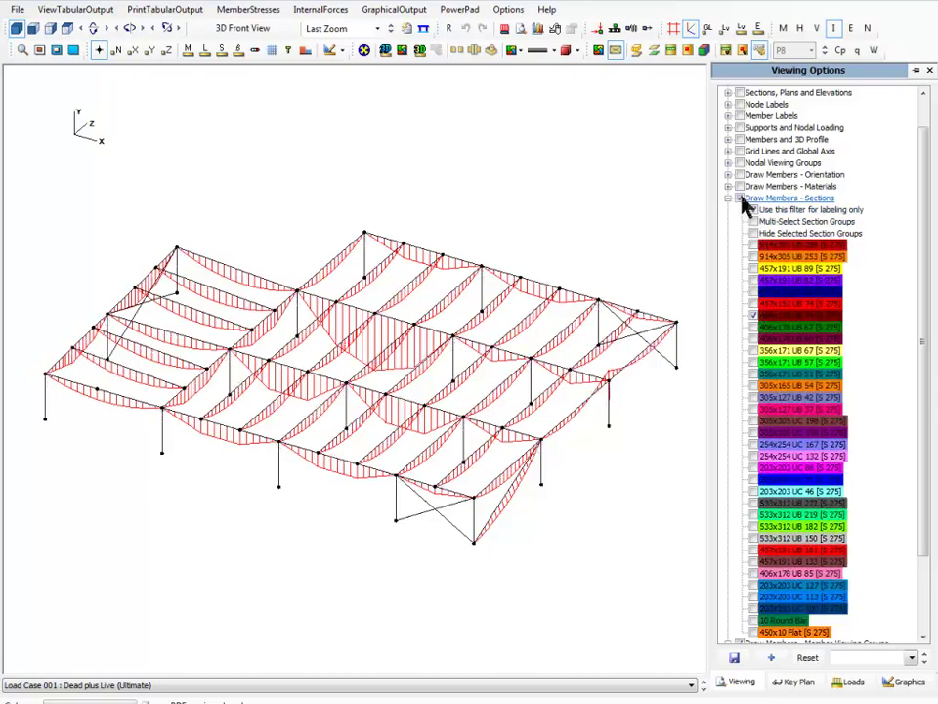
# Allow multiple section groups and label moments for 914x305 UB 253, all 457 and 406 UB sections down to 406x178 UB 60, and 356x171 UB 67
pyautogui.click(753, 256)
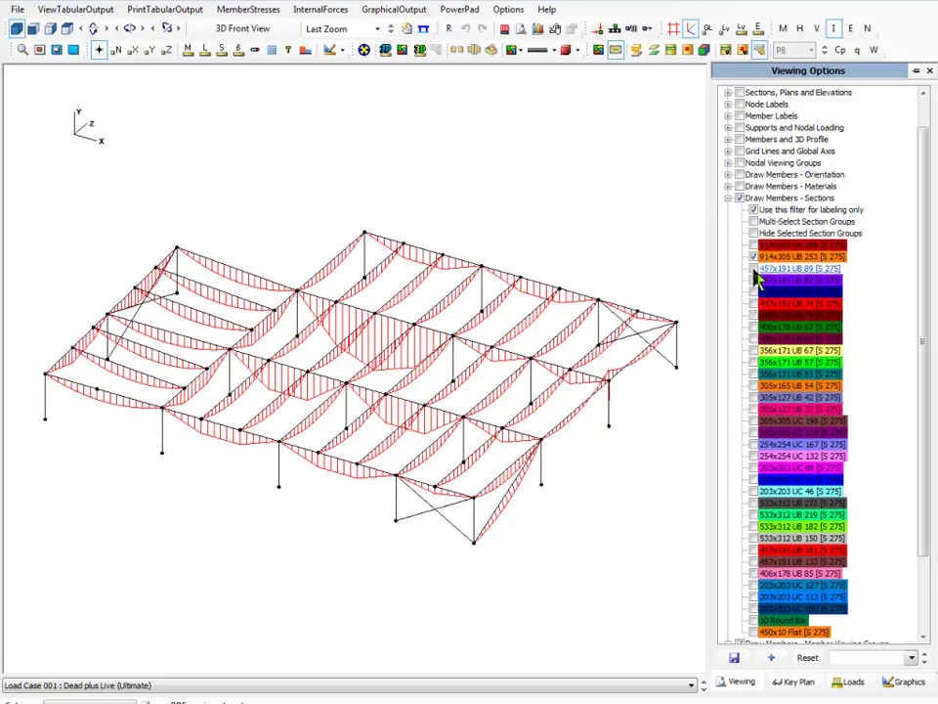
pyautogui.click(753, 221)
pyautogui.click(753, 280)
pyautogui.click(753, 292)
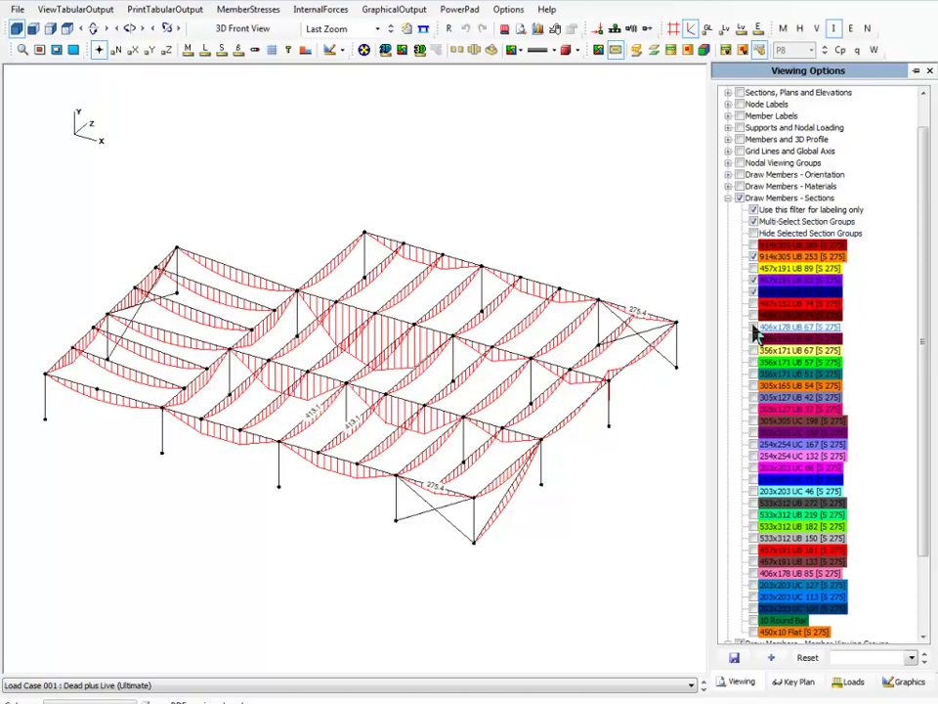
pyautogui.click(753, 303)
pyautogui.click(754, 315)
pyautogui.click(753, 326)
pyautogui.click(753, 338)
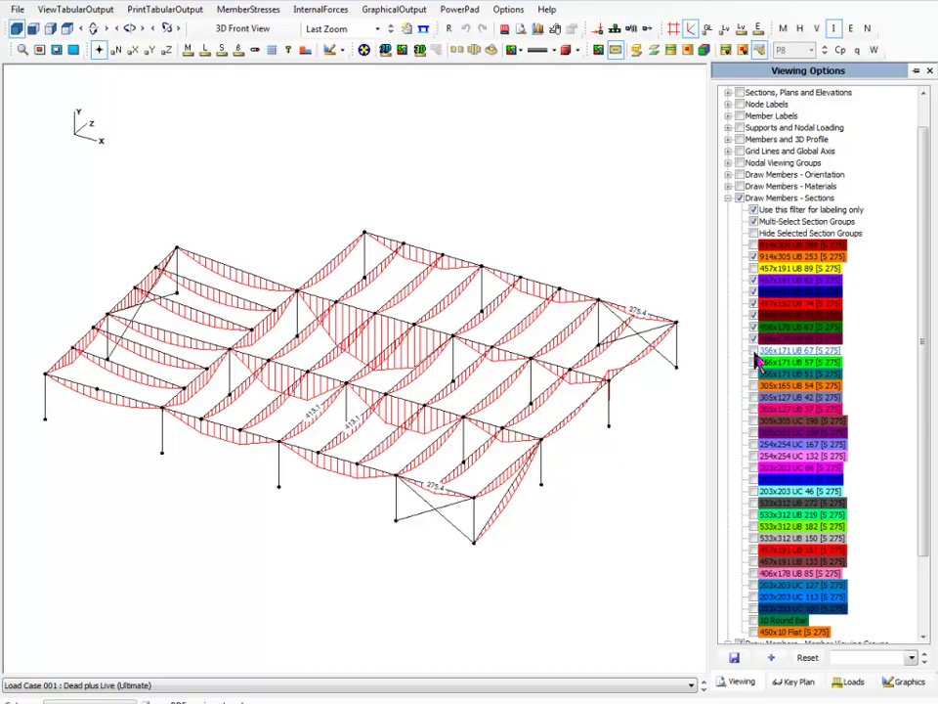
pyautogui.click(753, 268)
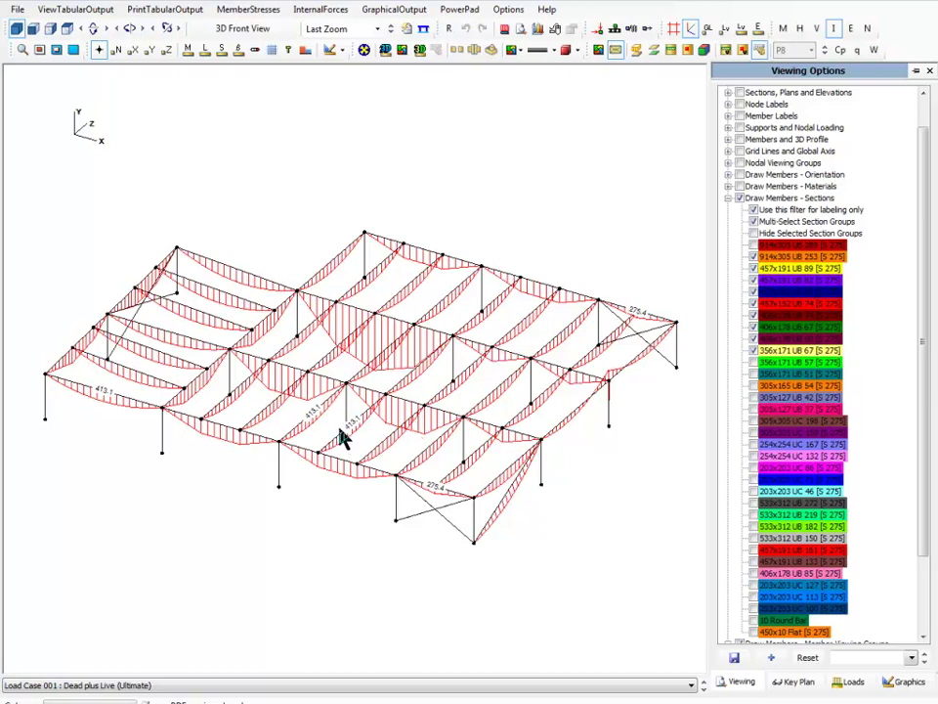
# Add 356x171 UB 57 and 51, 305x165 UB 54, 305x127 UB 42 and 37, 305x305 UC 198 and 914x305 UB 289 to the label filter
pyautogui.click(754, 363)
pyautogui.click(754, 374)
pyautogui.click(756, 385)
pyautogui.click(757, 397)
pyautogui.click(755, 409)
pyautogui.click(755, 420)
pyautogui.click(755, 432)
pyautogui.click(755, 444)
pyautogui.click(755, 455)
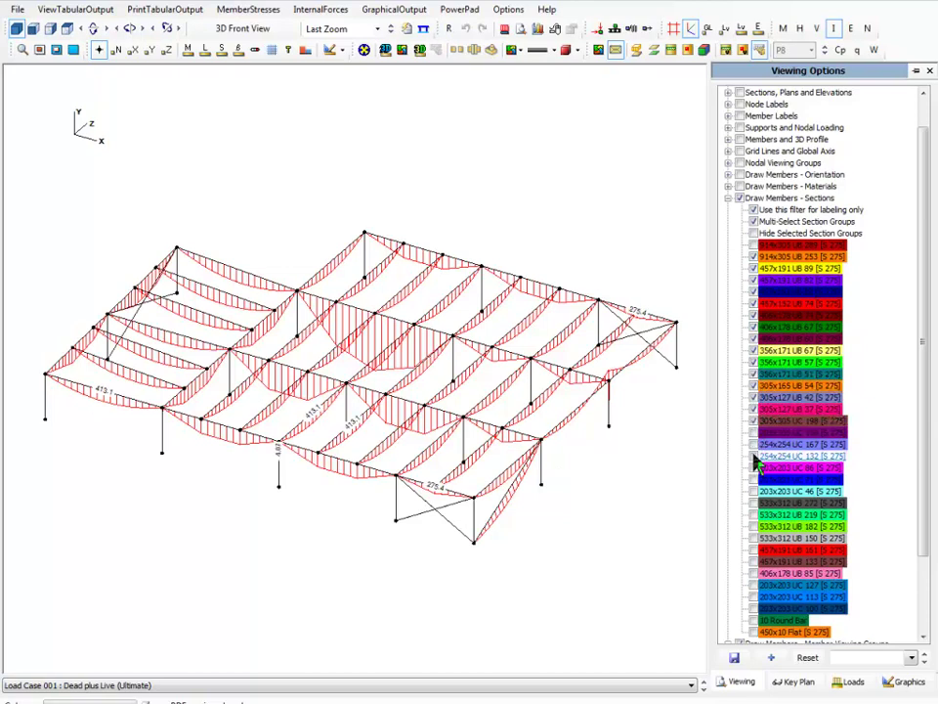
pyautogui.click(753, 245)
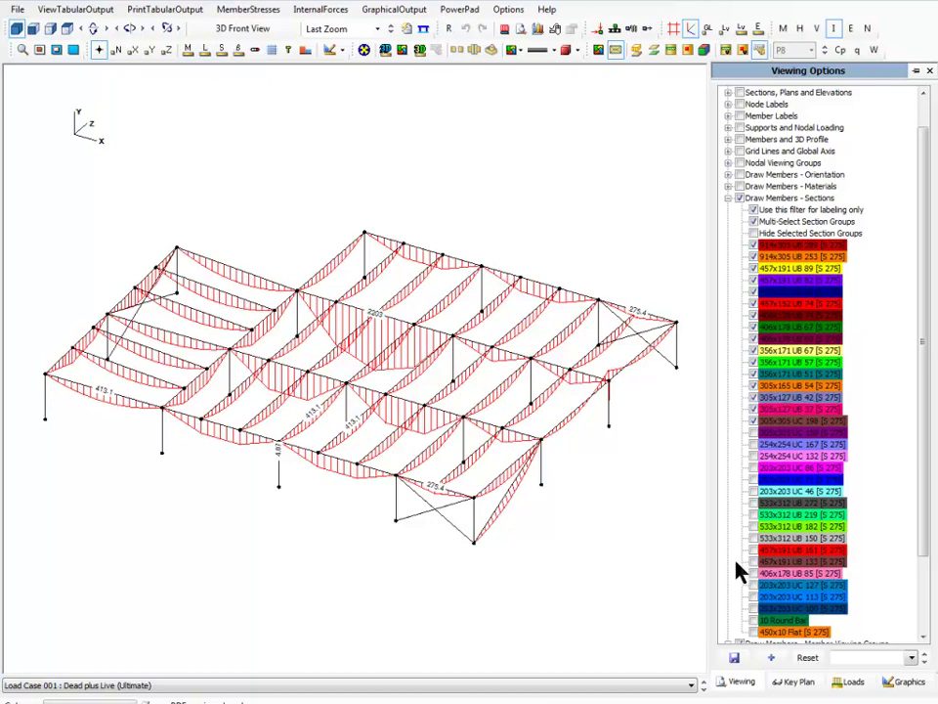
# Extend the label filter with 305x305 UC 158, 254x254 UC 167 and 132, 203x203 UC 86 and 46, and 533x312 UB 272 and 219
pyautogui.click(756, 444)
pyautogui.click(756, 433)
pyautogui.click(756, 456)
pyautogui.click(757, 467)
pyautogui.click(755, 479)
pyautogui.click(754, 490)
pyautogui.click(757, 502)
pyautogui.click(754, 514)
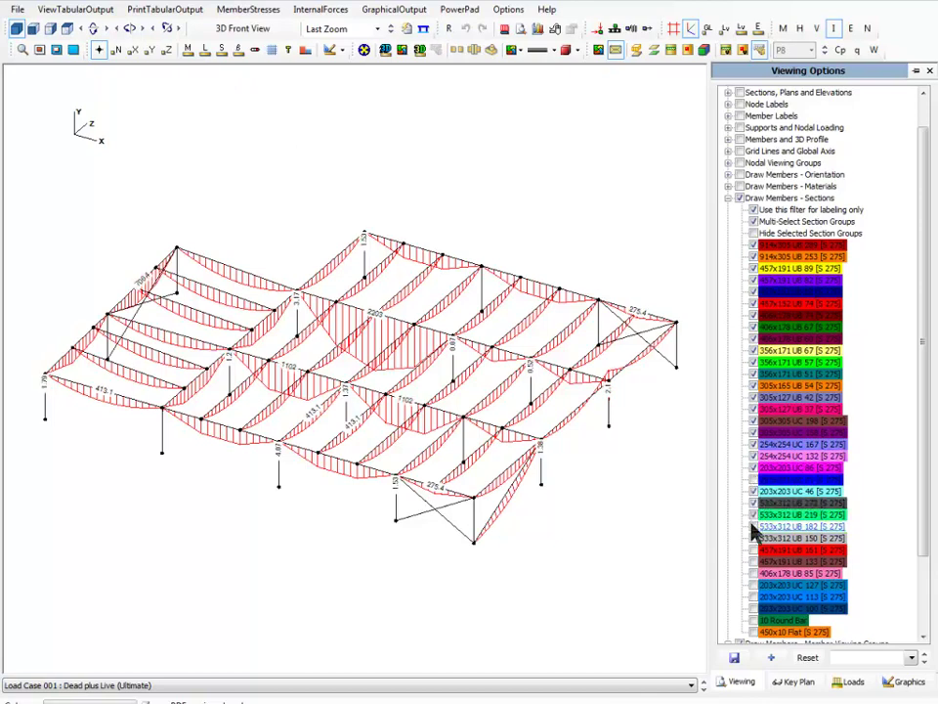
# Deselect 203x203 UC 86 and 46 and 533x312 UB 219, and turn off the member sections filter
pyautogui.click(757, 510)
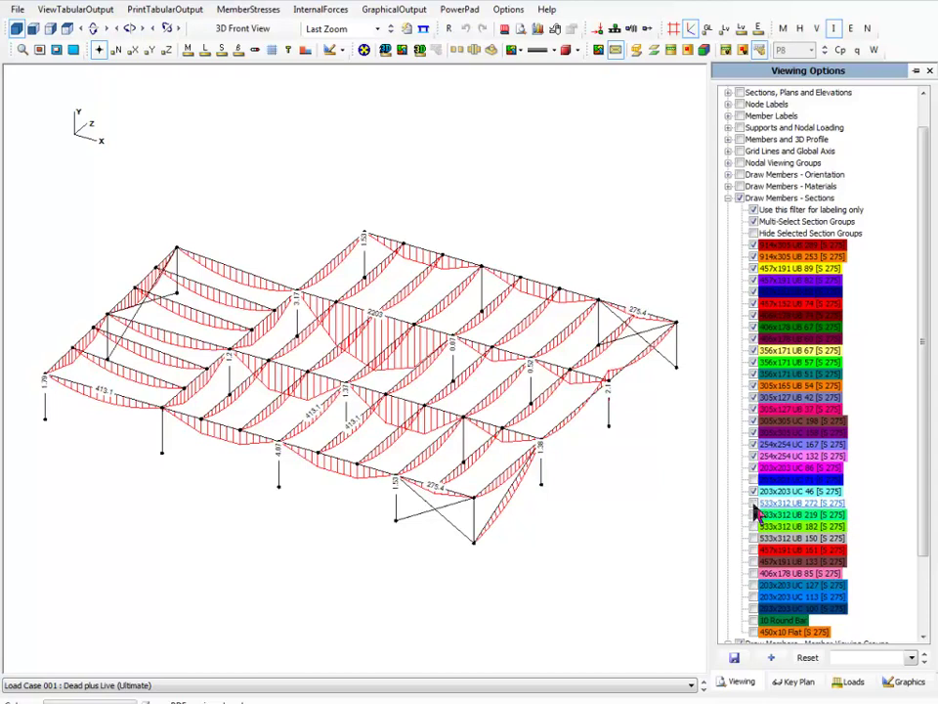
pyautogui.click(756, 495)
pyautogui.click(757, 479)
pyautogui.click(757, 468)
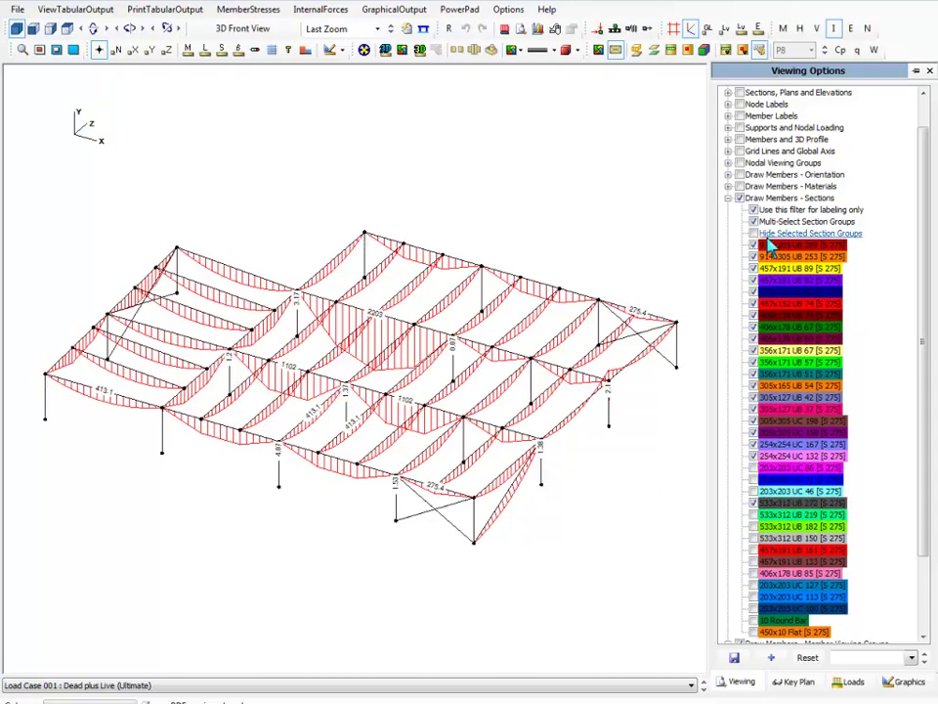
pyautogui.click(740, 199)
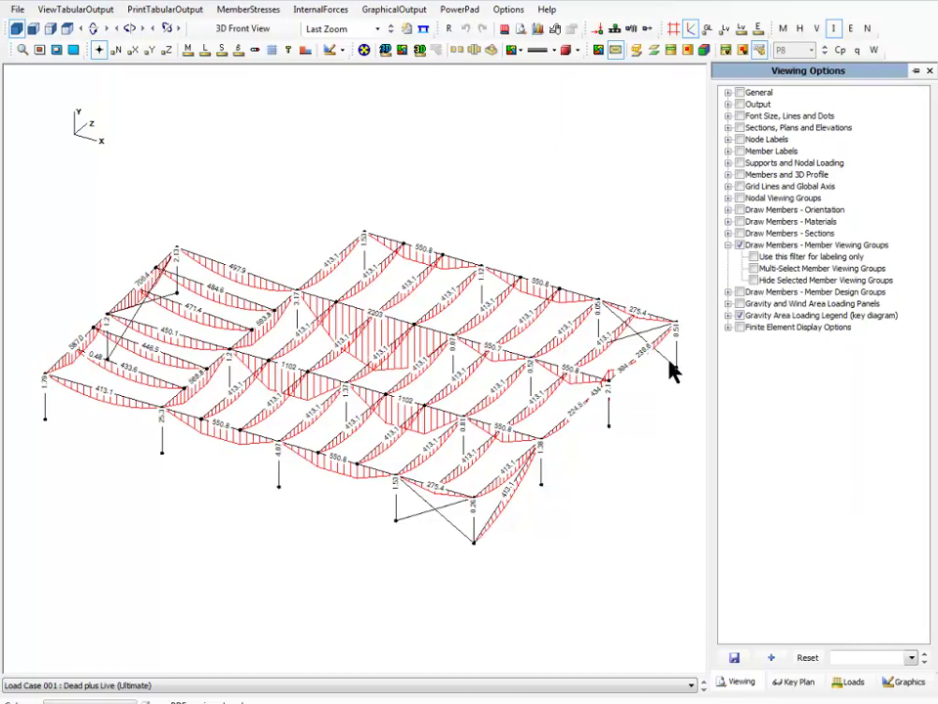
# Limit the moment value labels to horizontal East-West members using the orientation filter for labelling only
pyautogui.click(728, 210)
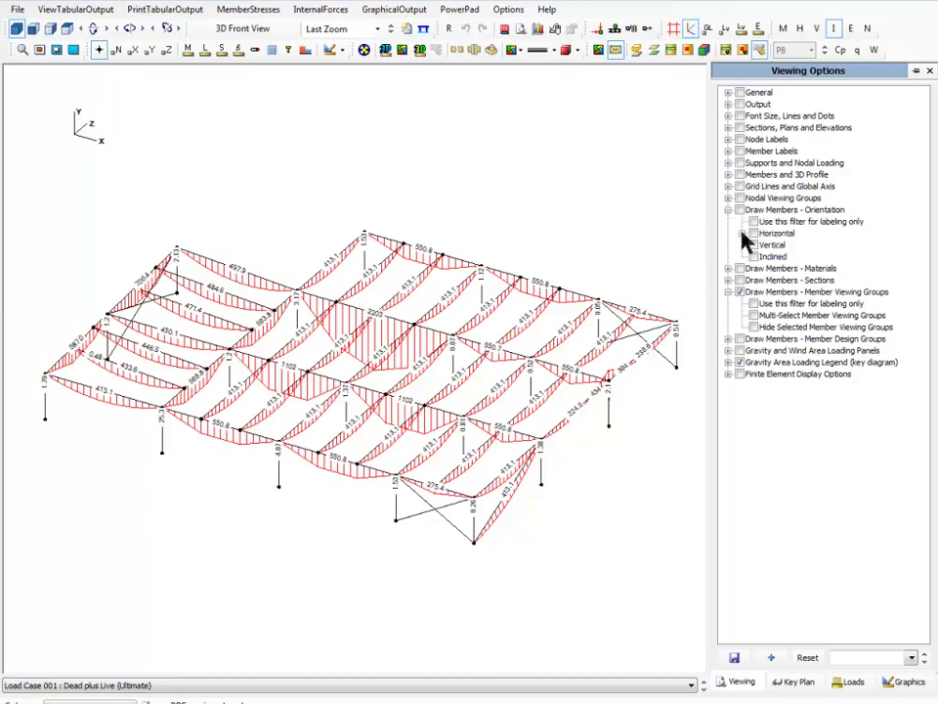
pyautogui.click(753, 223)
pyautogui.click(756, 245)
pyautogui.click(743, 234)
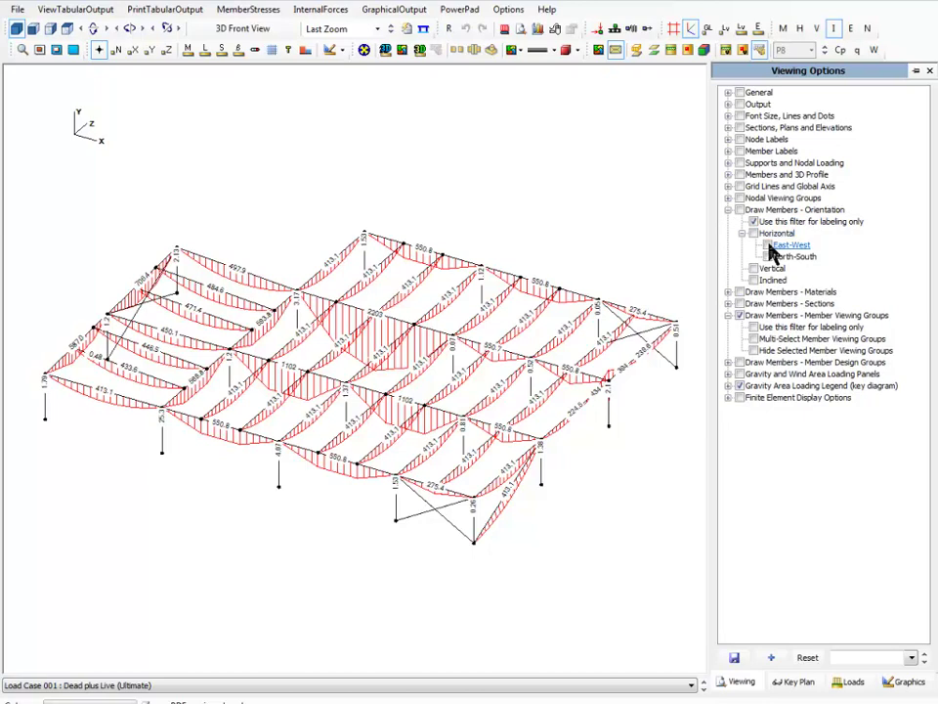
pyautogui.click(768, 245)
pyautogui.click(755, 233)
pyautogui.click(740, 210)
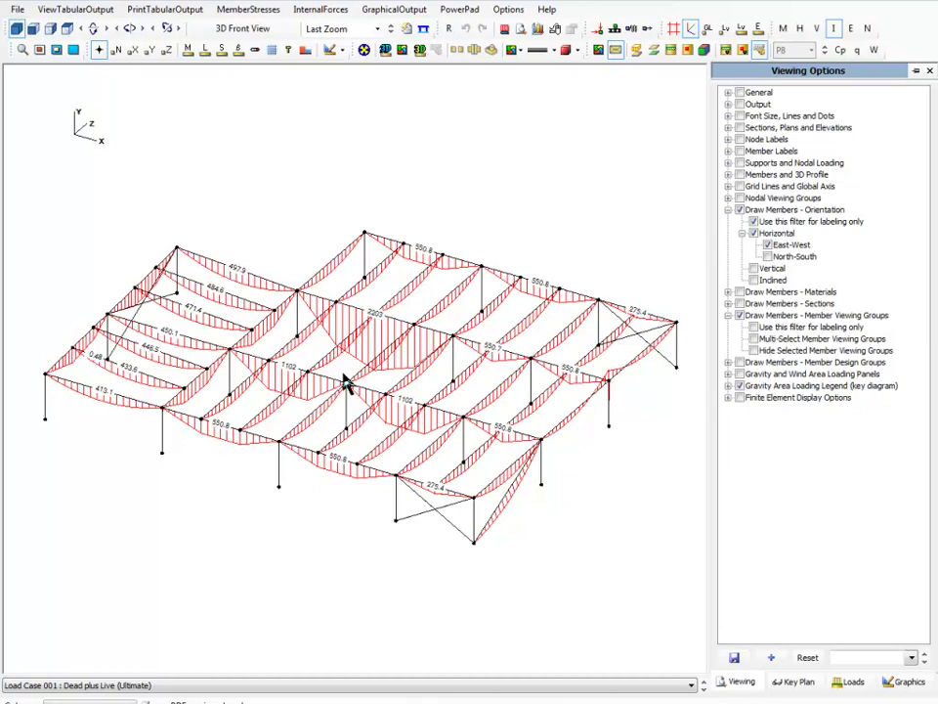
# View the moment labels for horizontal North-South members only, and turn off the orientation filter and close the viewing options
pyautogui.click(771, 257)
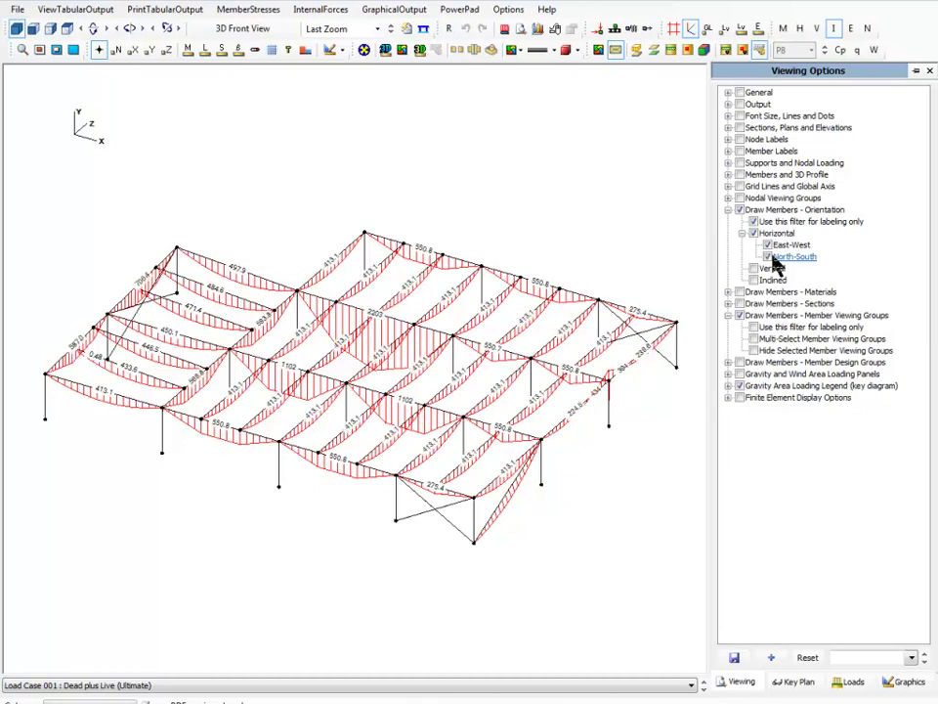
pyautogui.click(771, 246)
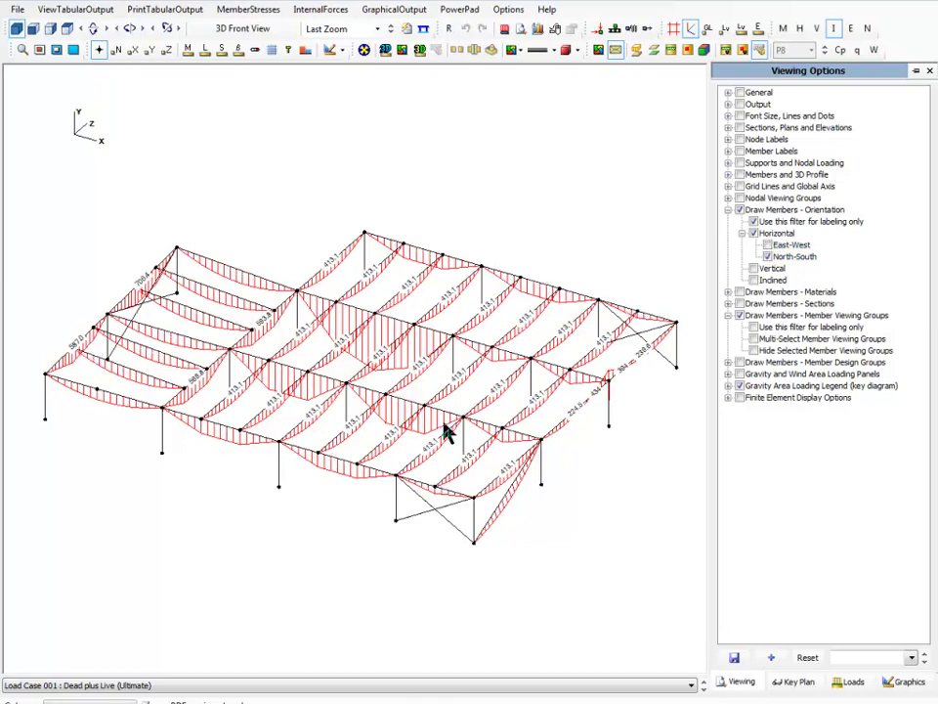
pyautogui.click(757, 234)
pyautogui.click(741, 210)
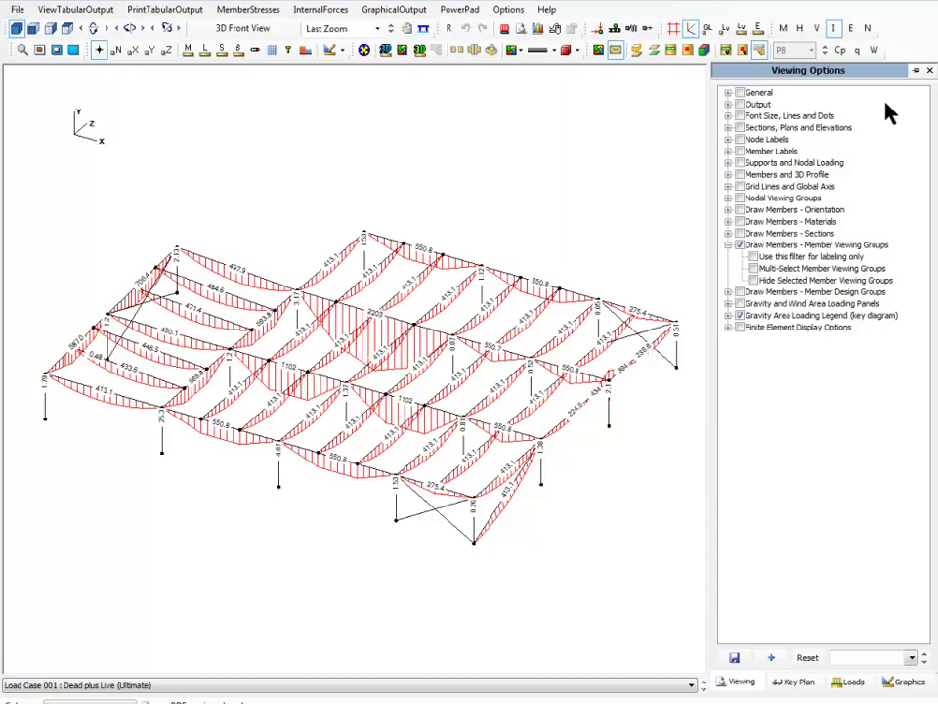
pyautogui.click(929, 71)
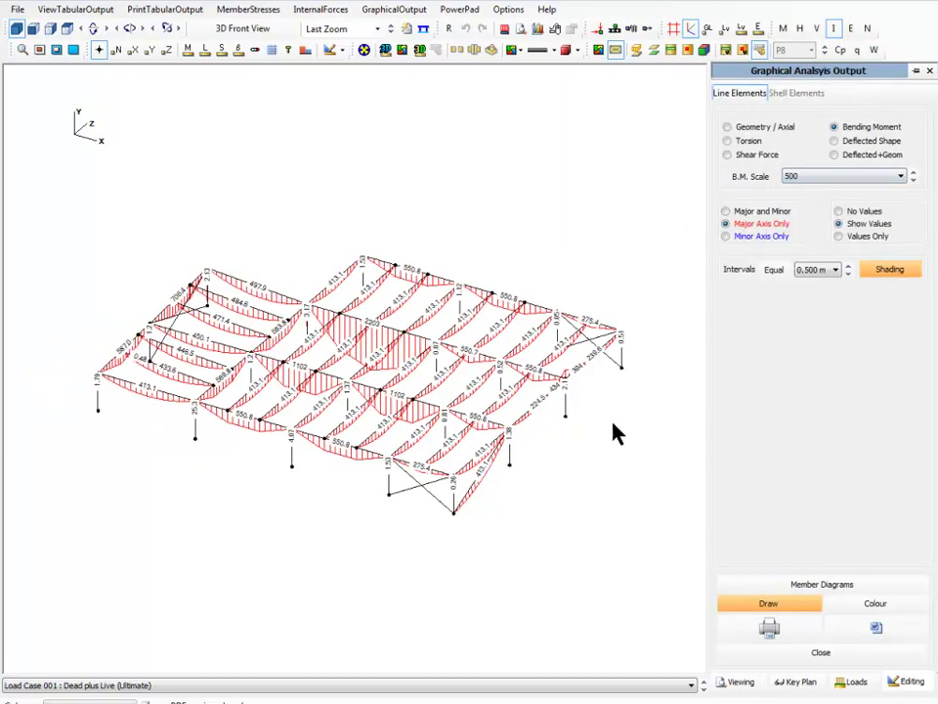
# Plot the deflected shape with geometry and examine the individual member diagrams for edge beam M 0211 and interior beam M 0168
pyautogui.click(853, 158)
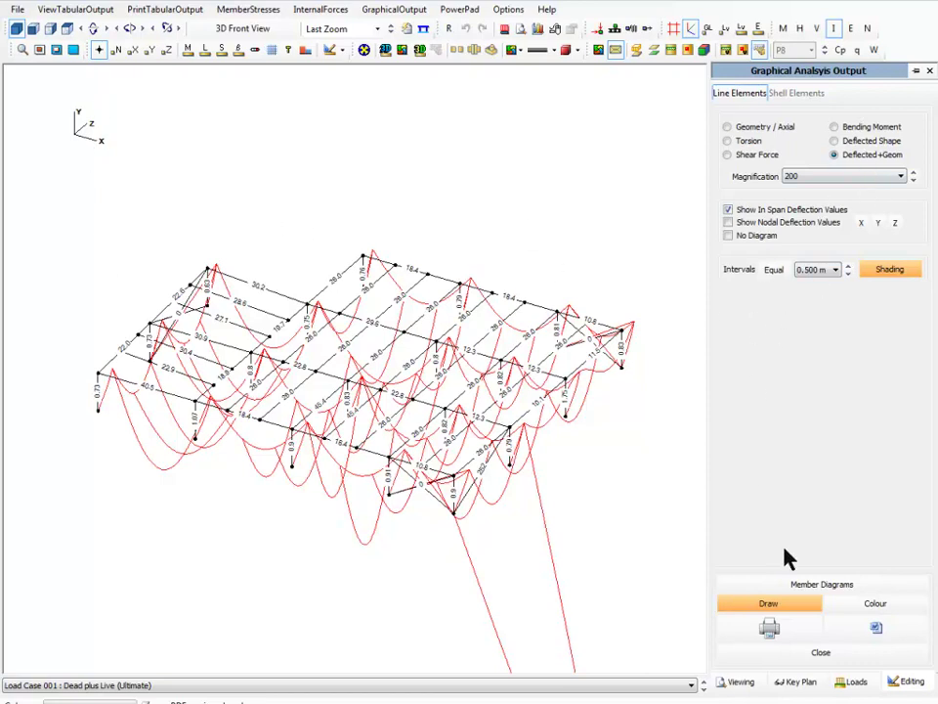
pyautogui.click(795, 585)
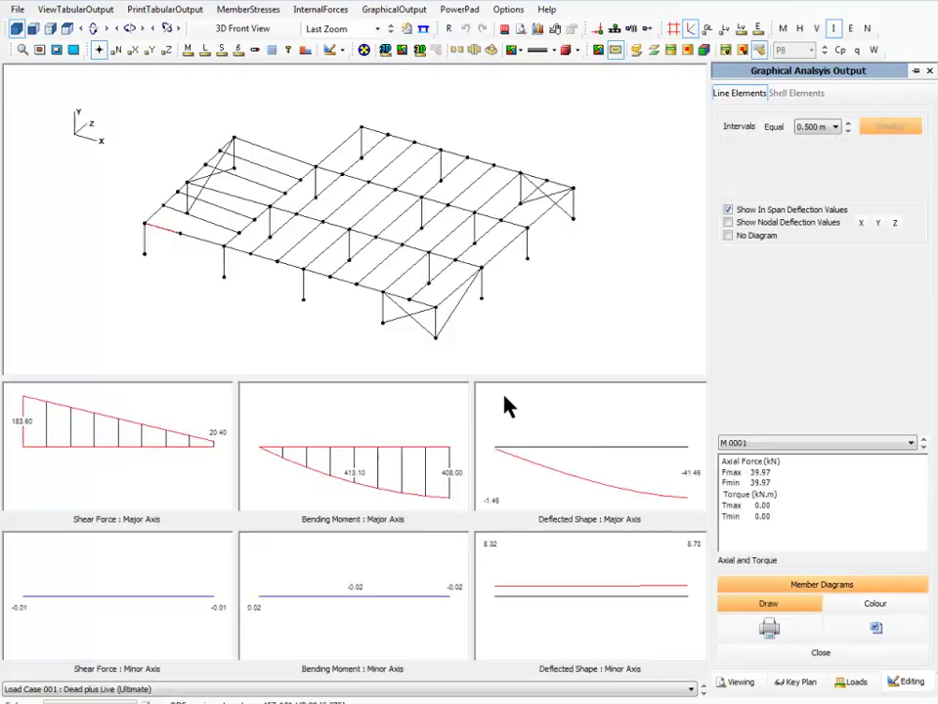
pyautogui.click(504, 251)
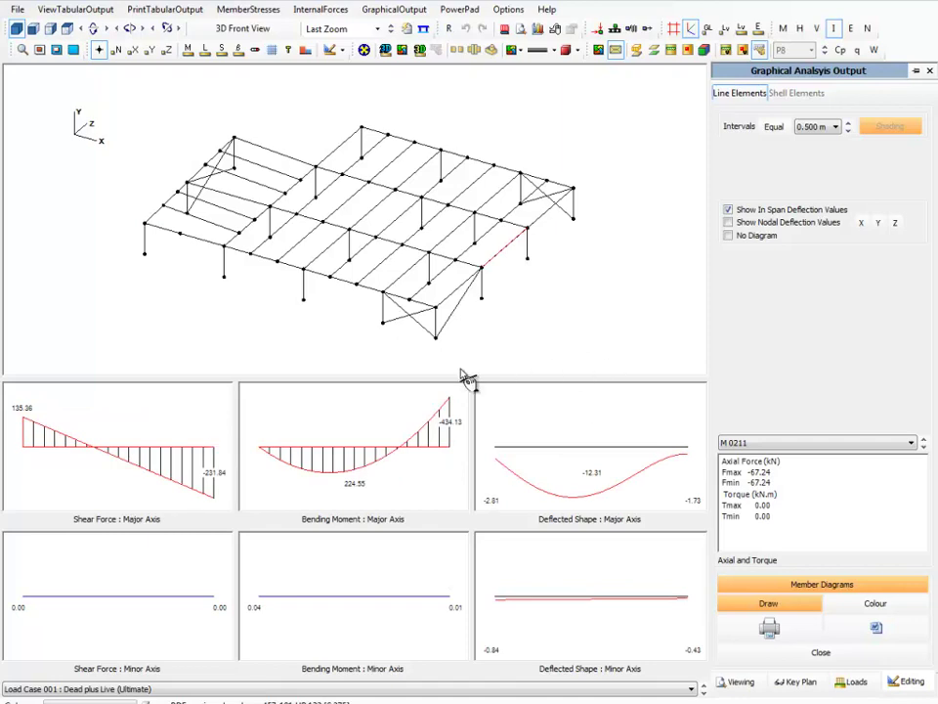
pyautogui.click(445, 239)
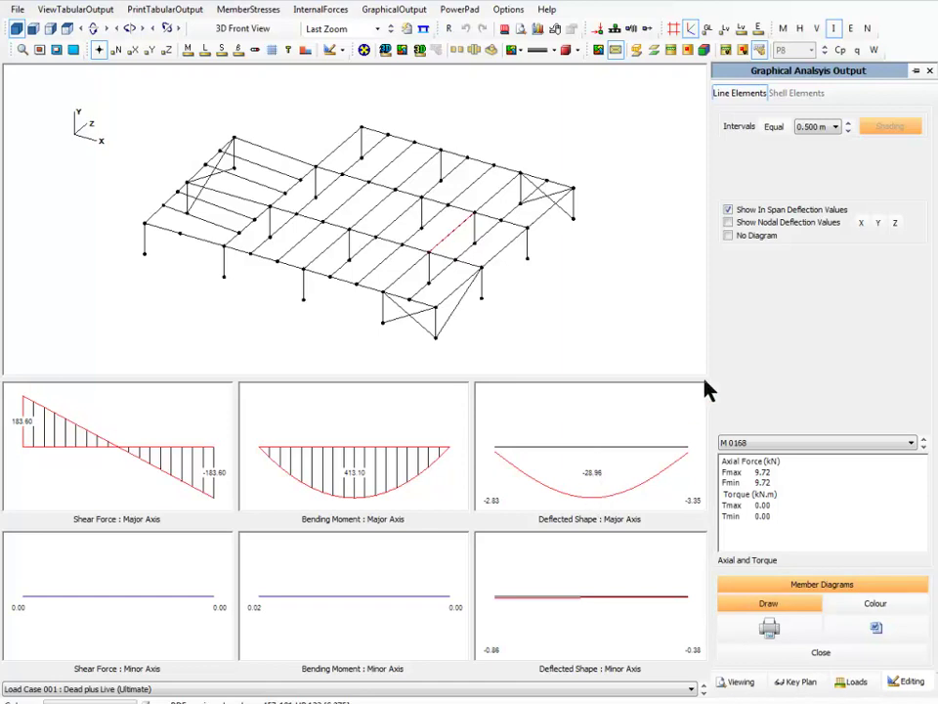
# Return to the whole-frame deflected shape and reduce its magnification until it lies close to the geometry, inspecting it from a rotated view
pyautogui.click(817, 584)
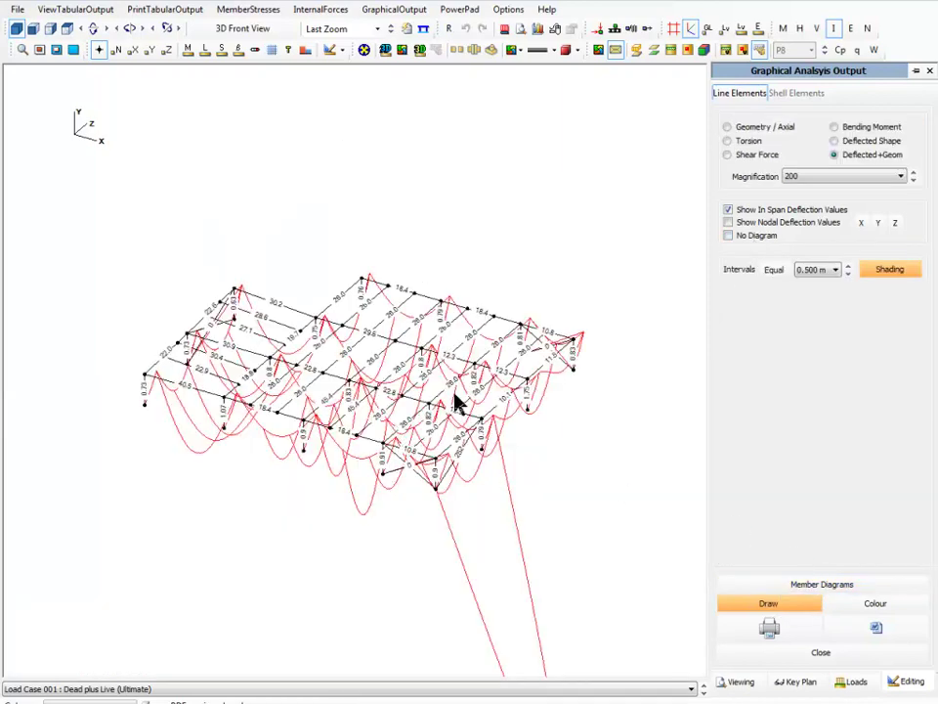
pyautogui.scroll(5, 457, 402)
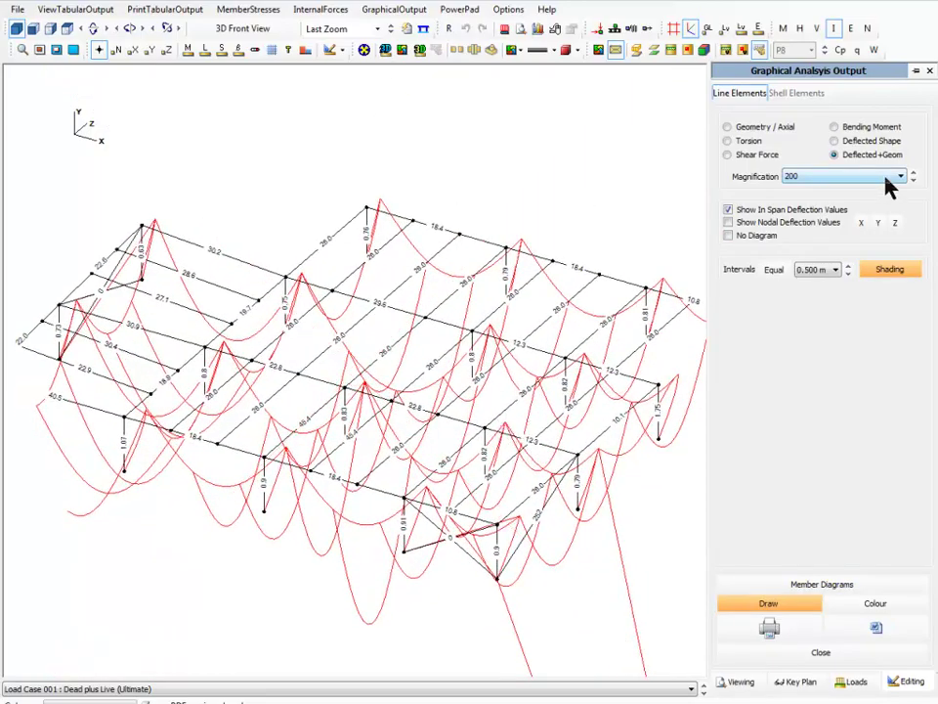
pyautogui.click(913, 174)
pyautogui.click(913, 174)
pyautogui.click(914, 180)
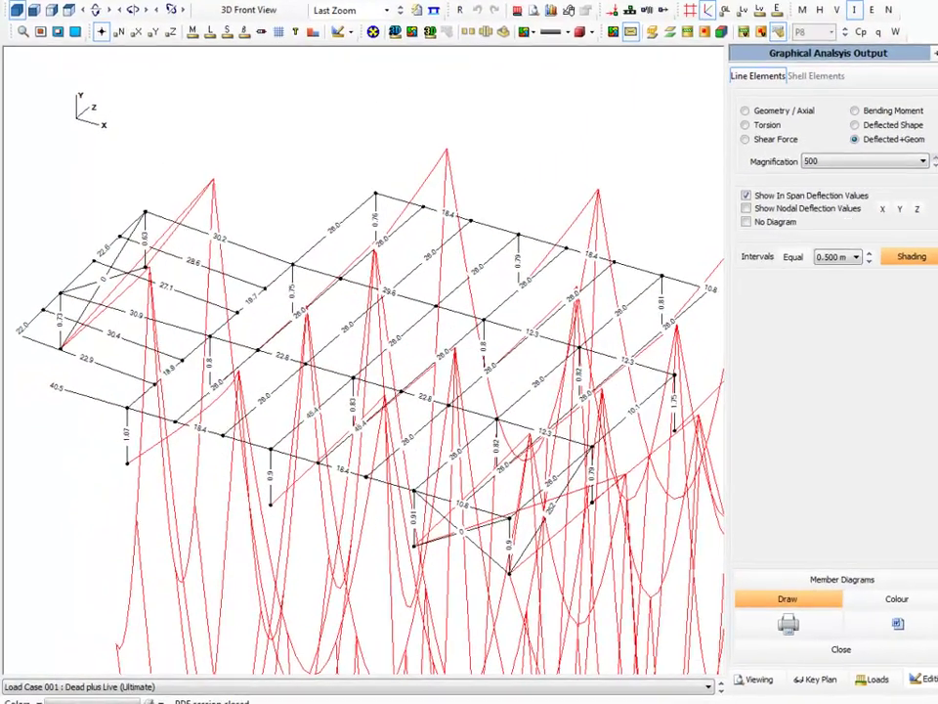
pyautogui.click(935, 165)
pyautogui.click(936, 165)
pyautogui.click(936, 165)
pyautogui.click(936, 165)
pyautogui.click(935, 165)
pyautogui.keyDown('shift'); pyautogui.moveTo(736, 252); pyautogui.dragTo(8, 309, button='middle'); pyautogui.keyUp('shift')
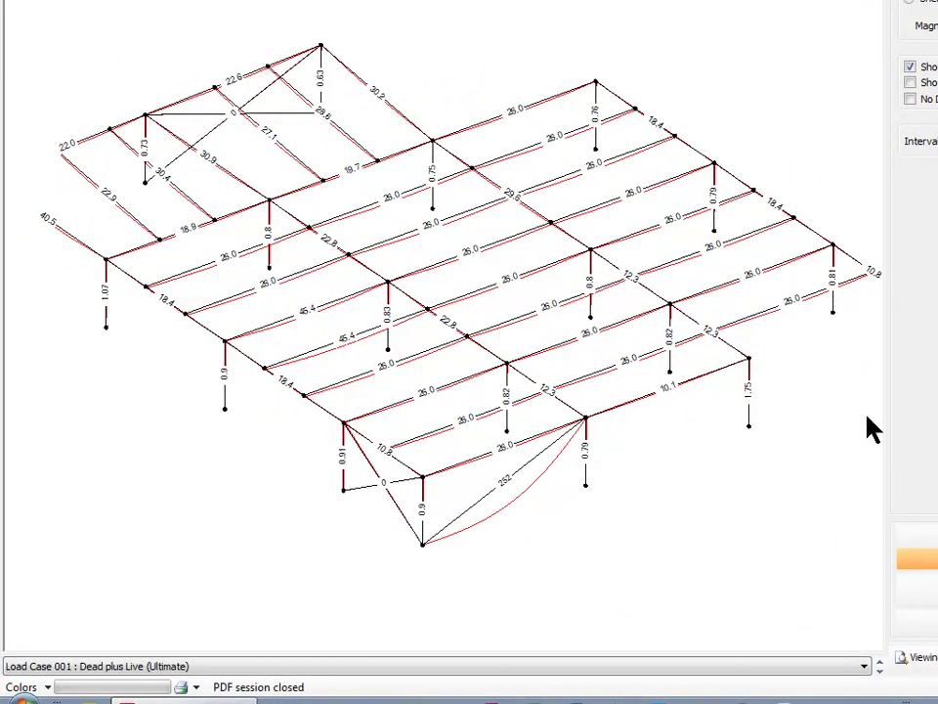
# Review the diagrams of interior beam M 0168 again and replace the graphical output with the internal member forces table
pyautogui.click(935, 535)
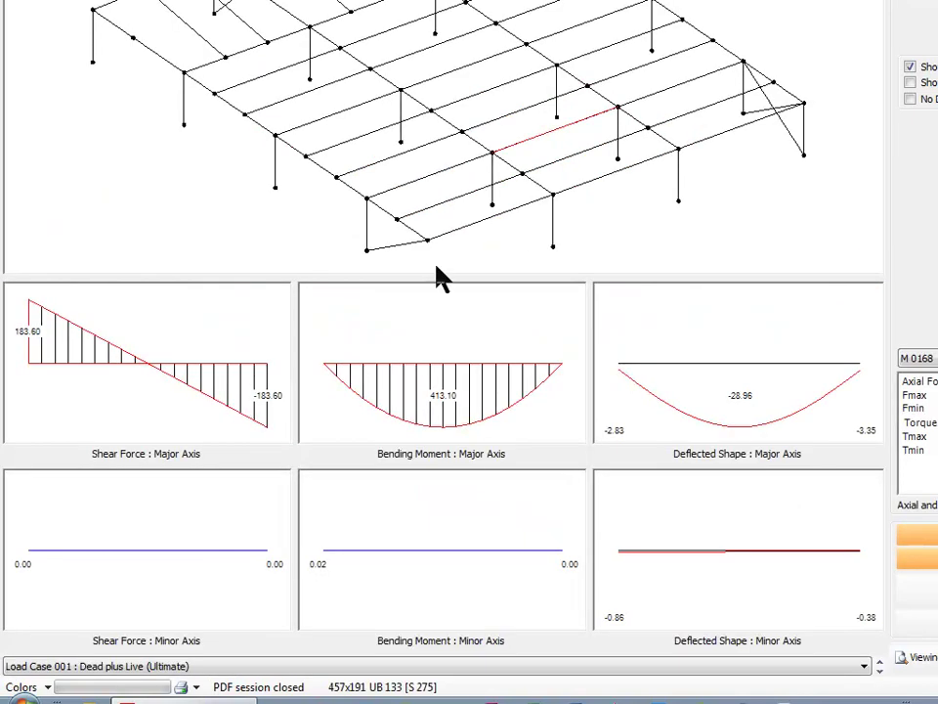
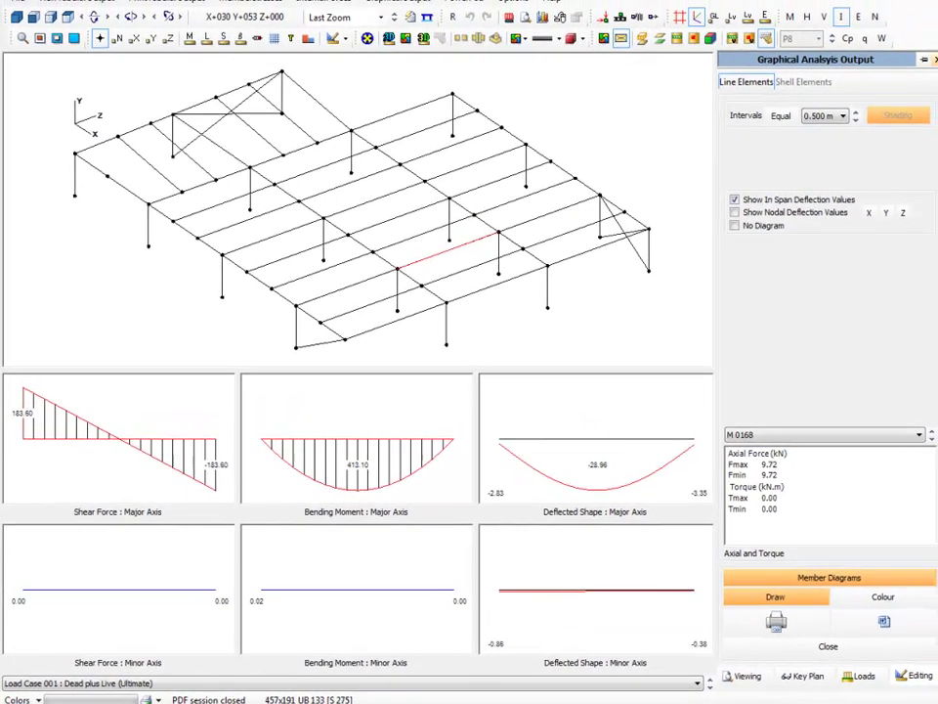
pyautogui.click(930, 66)
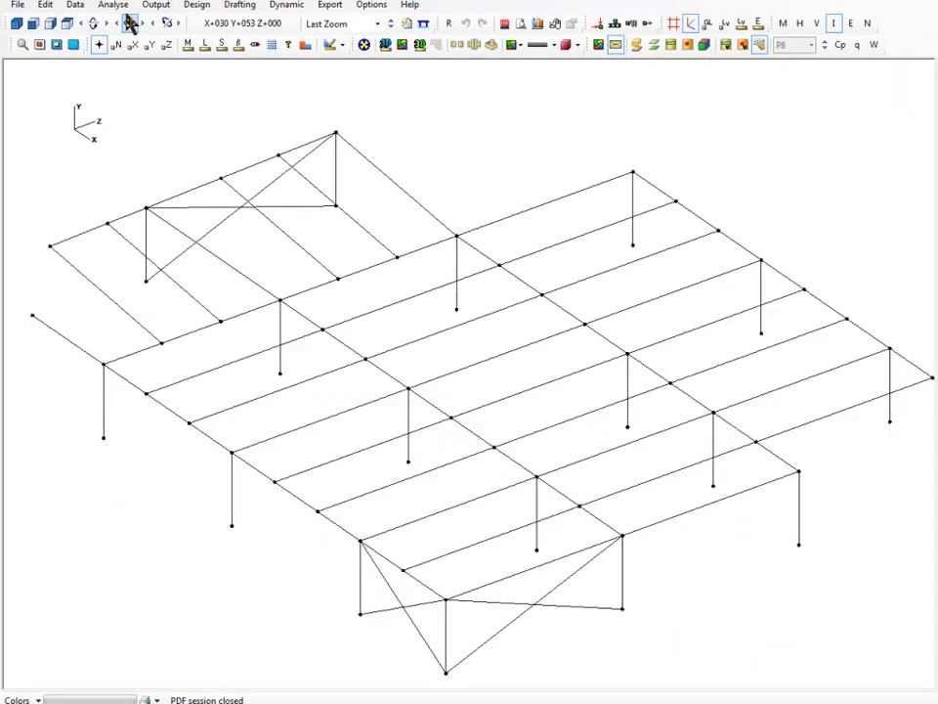
pyautogui.click(158, 6)
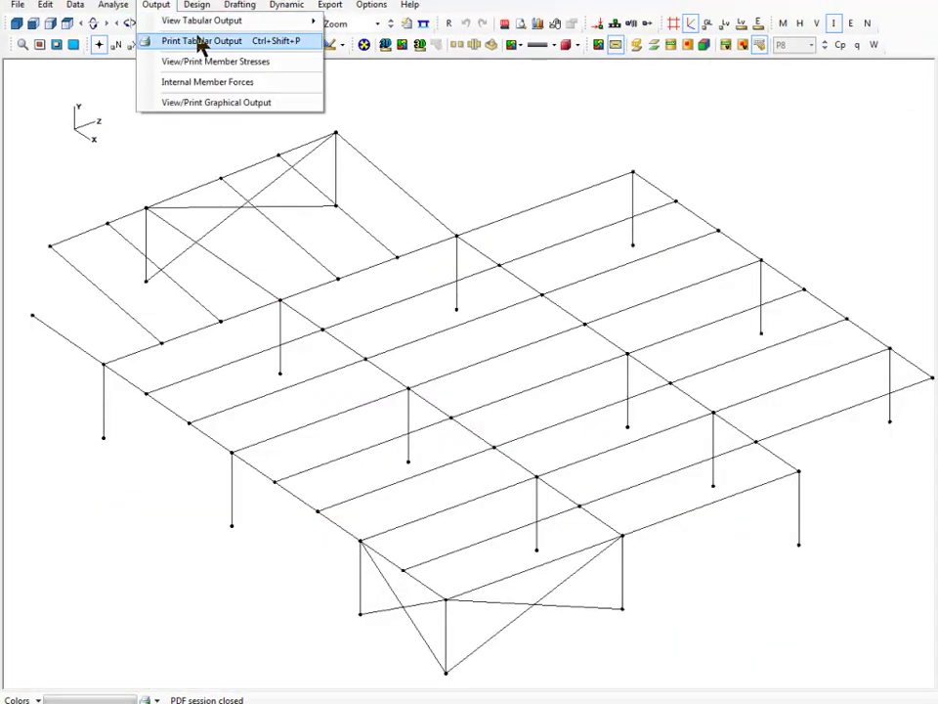
pyautogui.moveTo(203, 27)
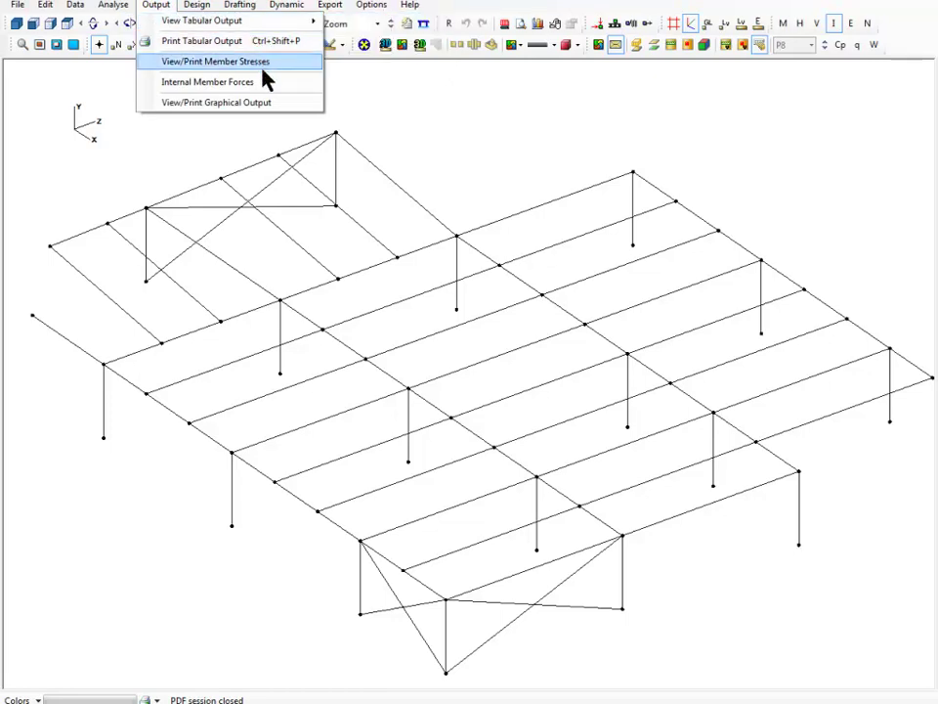
pyautogui.click(237, 85)
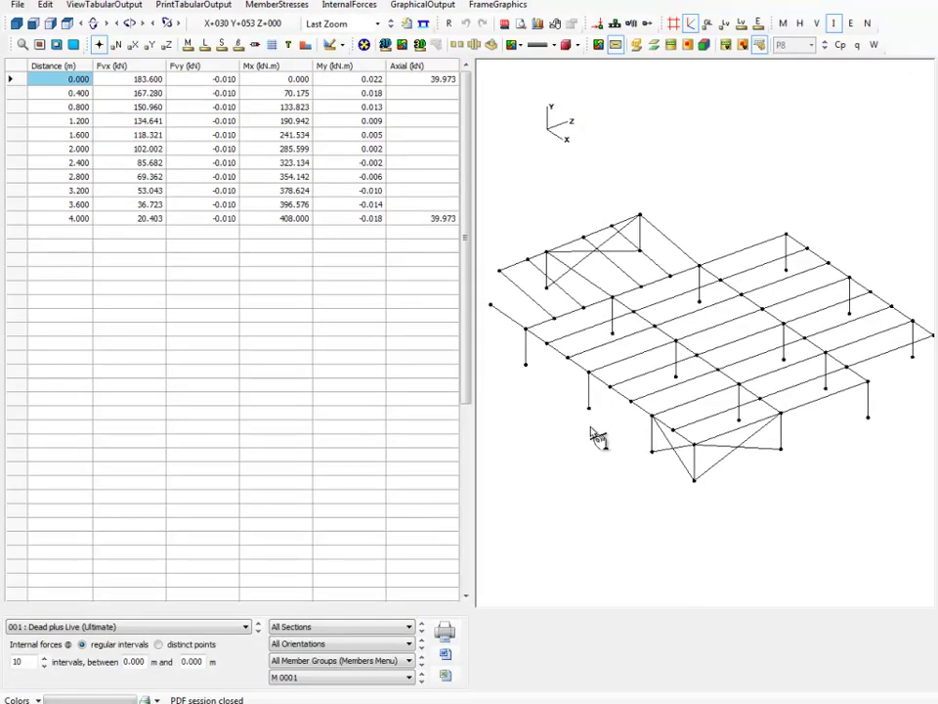
# List the internal forces of interior beam M 0166 at 20 regular intervals between 2.000 m and 4.000 m
pyautogui.moveTo(779, 361); pyautogui.dragTo(713, 304, button='middle')
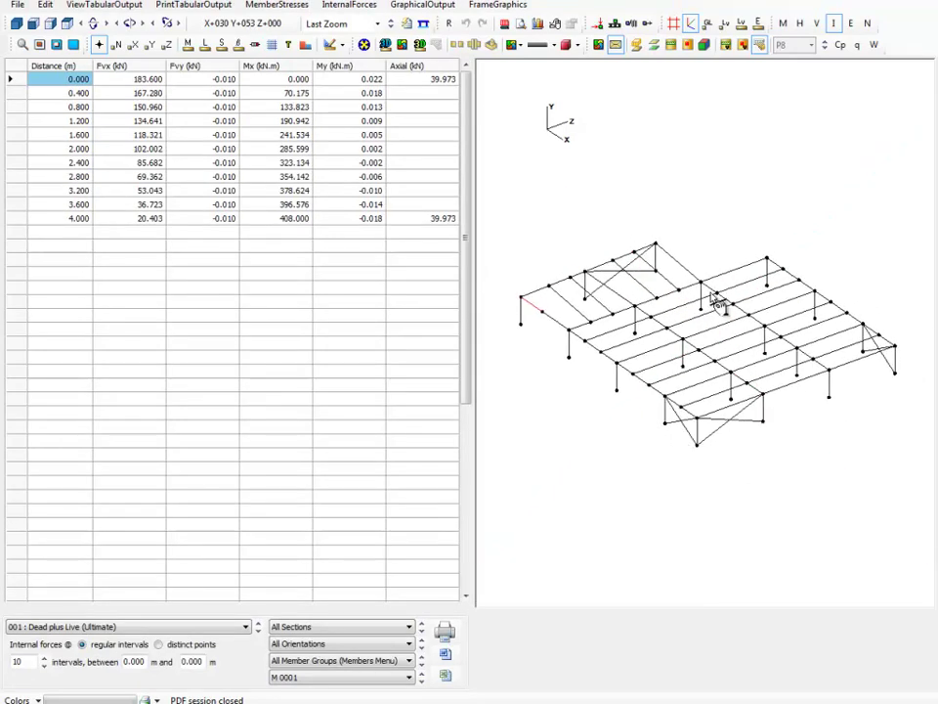
pyautogui.click(734, 341)
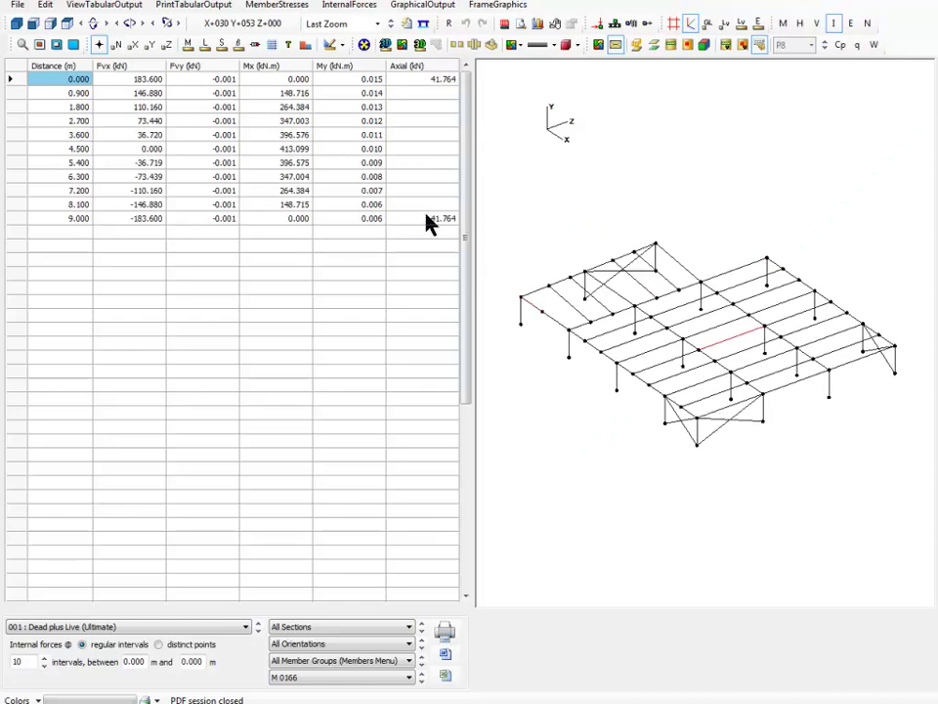
pyautogui.doubleClick(18, 661)
pyautogui.write('20')
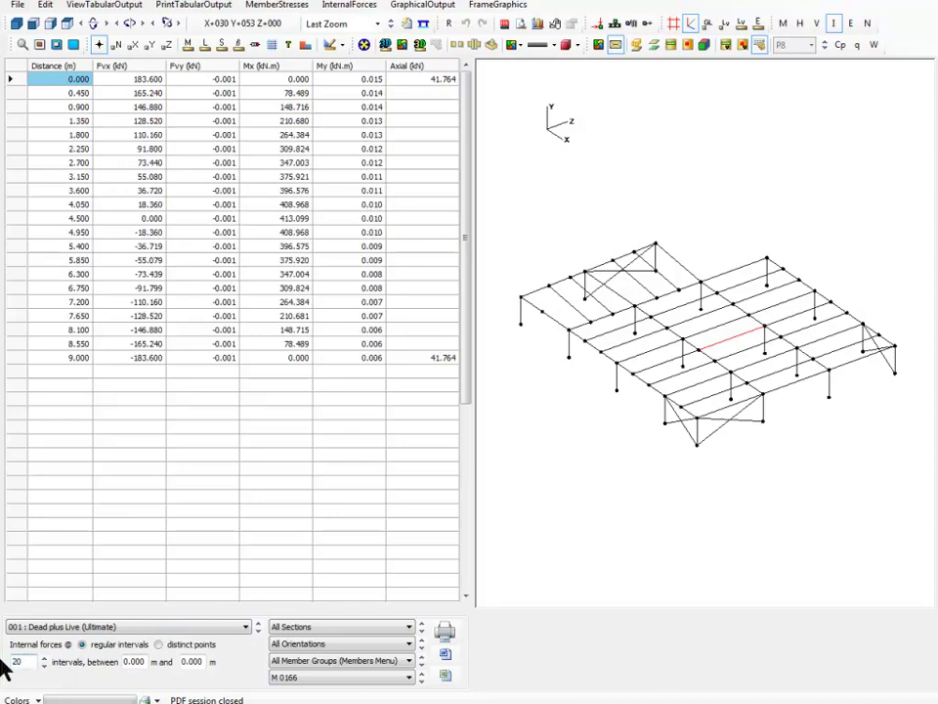
pyautogui.click(131, 661)
pyautogui.write('2')
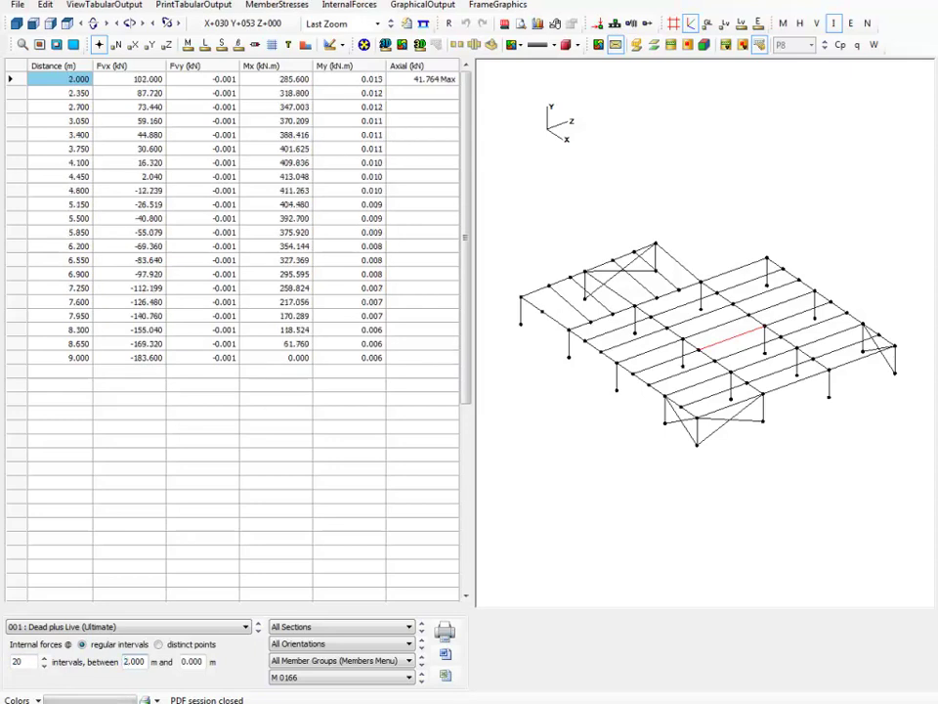
pyautogui.click(182, 662)
pyautogui.write('4')
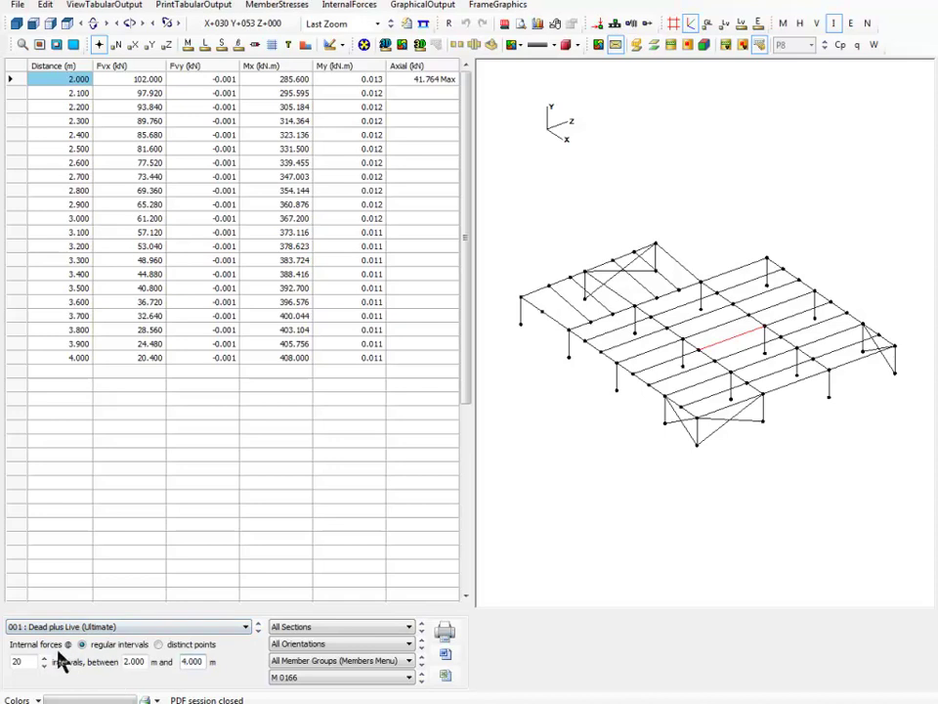
# Switch the internal forces listing to distinct points and enter the successive spacings 1;1;2;.5 for beam M 0166
pyautogui.click(158, 644)
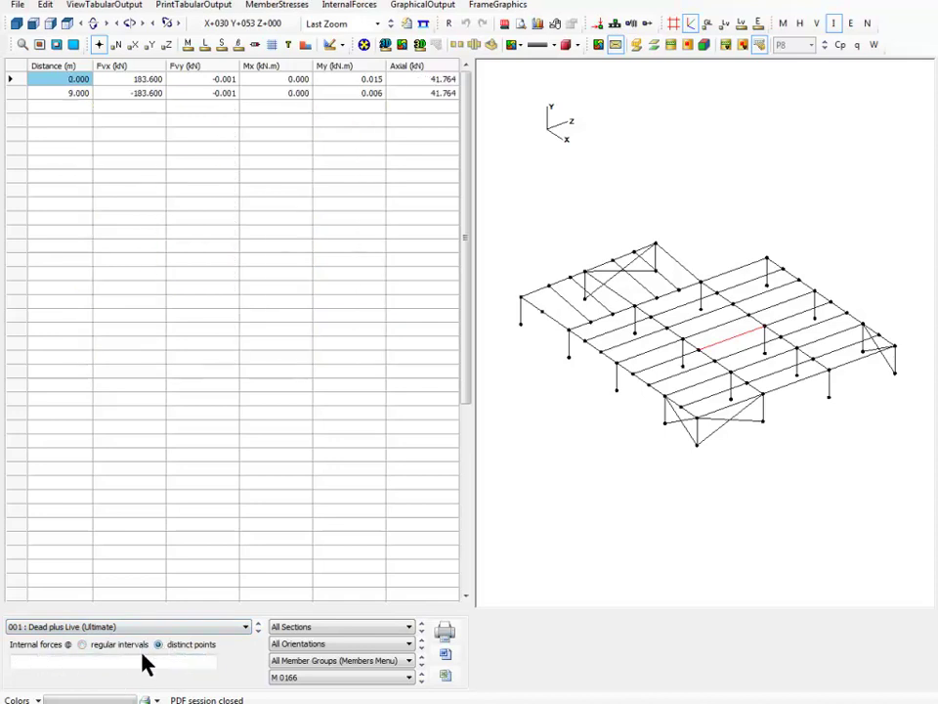
pyautogui.click(70, 660)
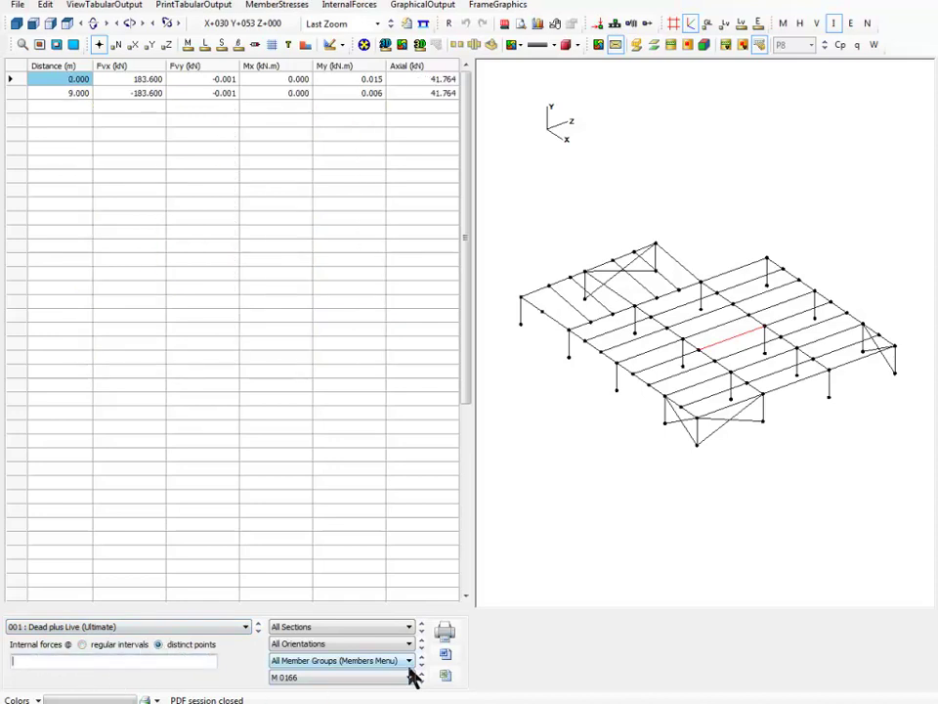
pyautogui.write('1;3')
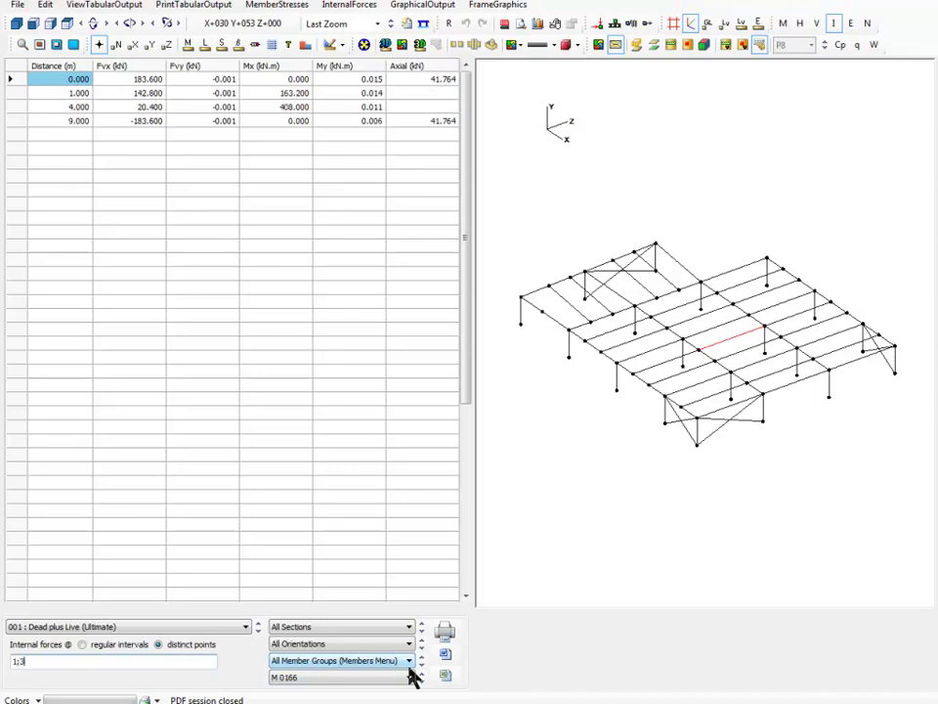
pyautogui.press('BackSpace')
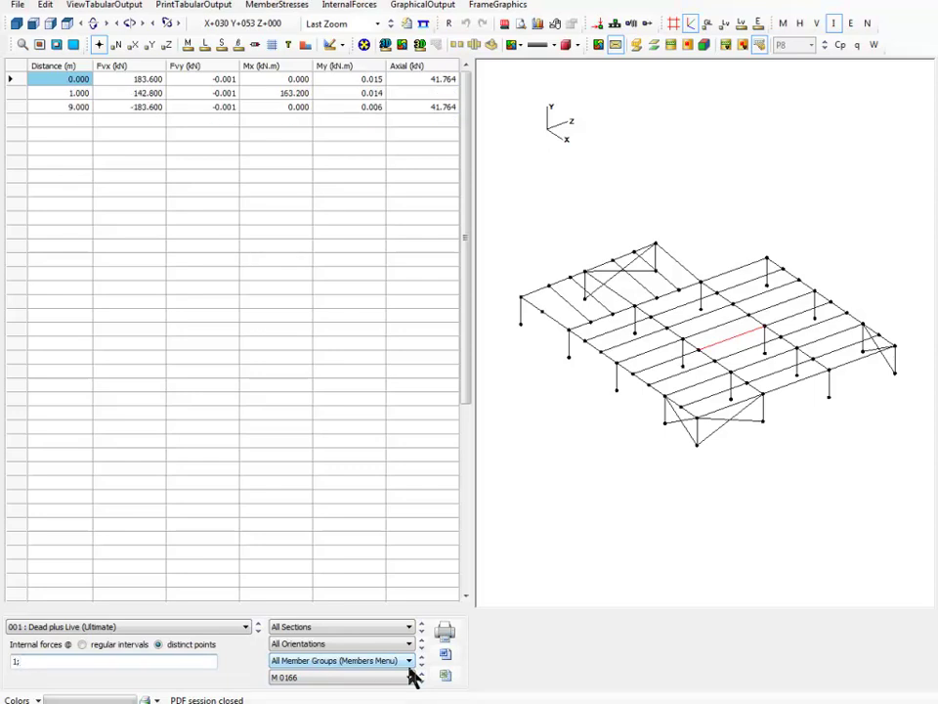
pyautogui.write('2')
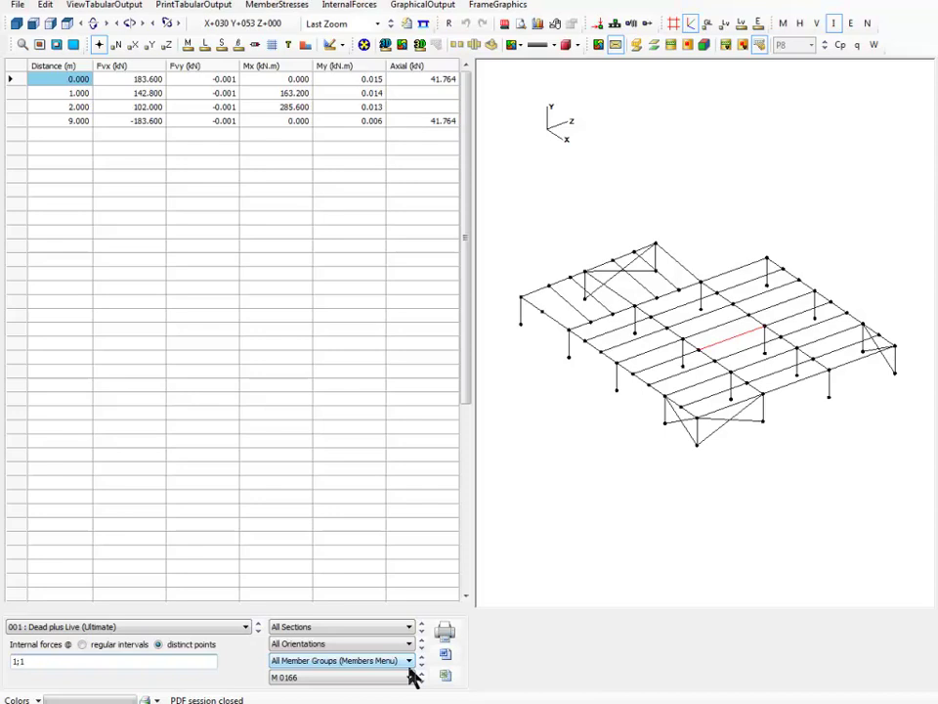
pyautogui.write(';')
pyautogui.write('2')
pyautogui.write(';4;4')
pyautogui.write('.5')
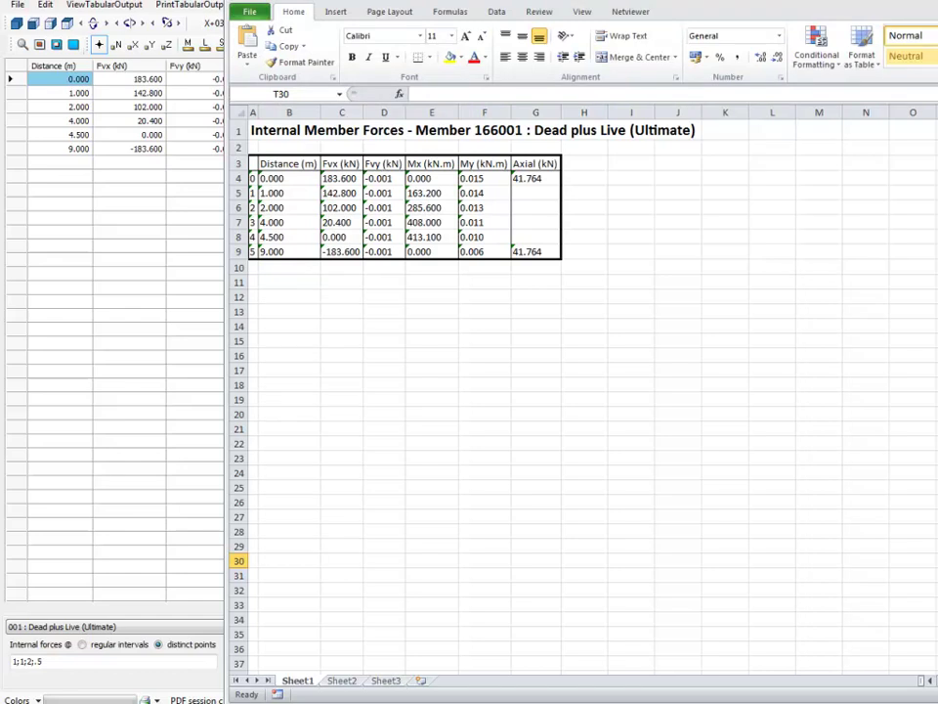
# Close the exported Excel workbook of member forces without saving it, and leave the internal member forces output
pyautogui.moveTo(936, 2); pyautogui.dragTo(836, 35)
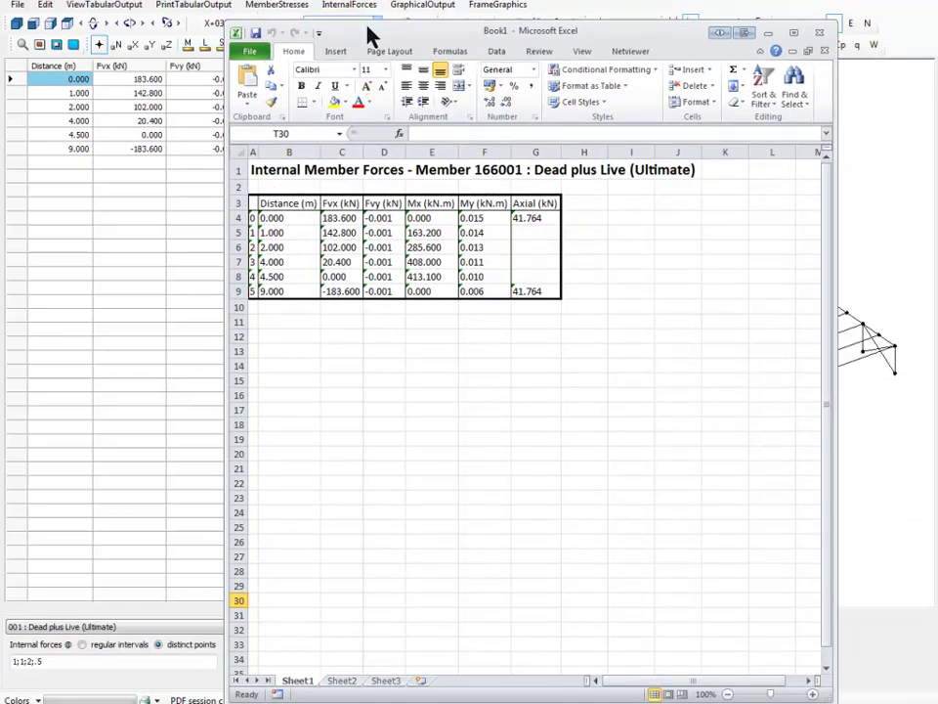
pyautogui.click(819, 35)
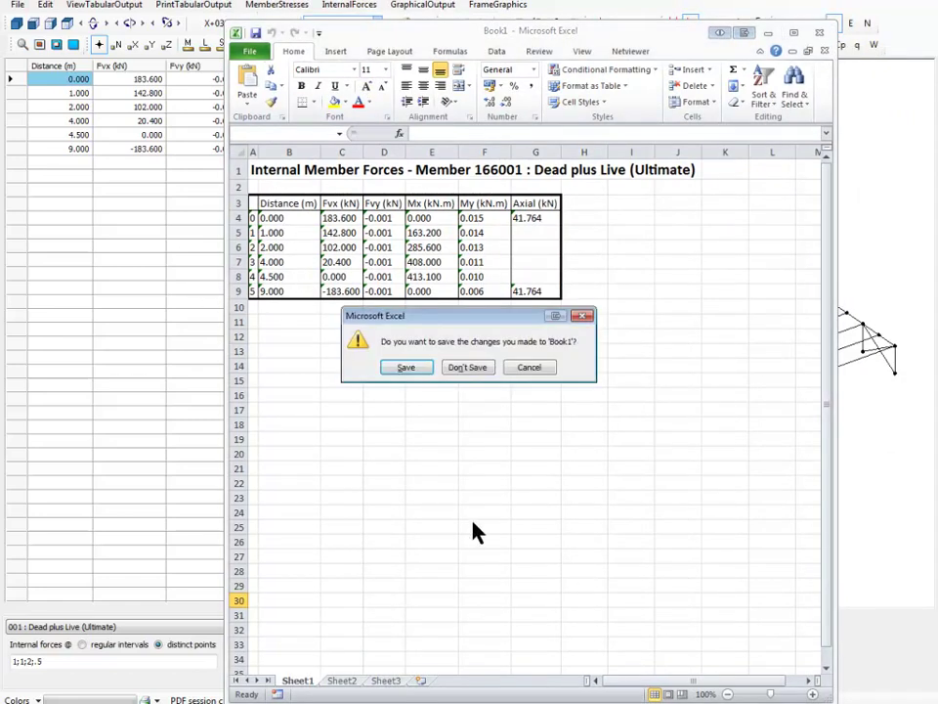
pyautogui.click(407, 367)
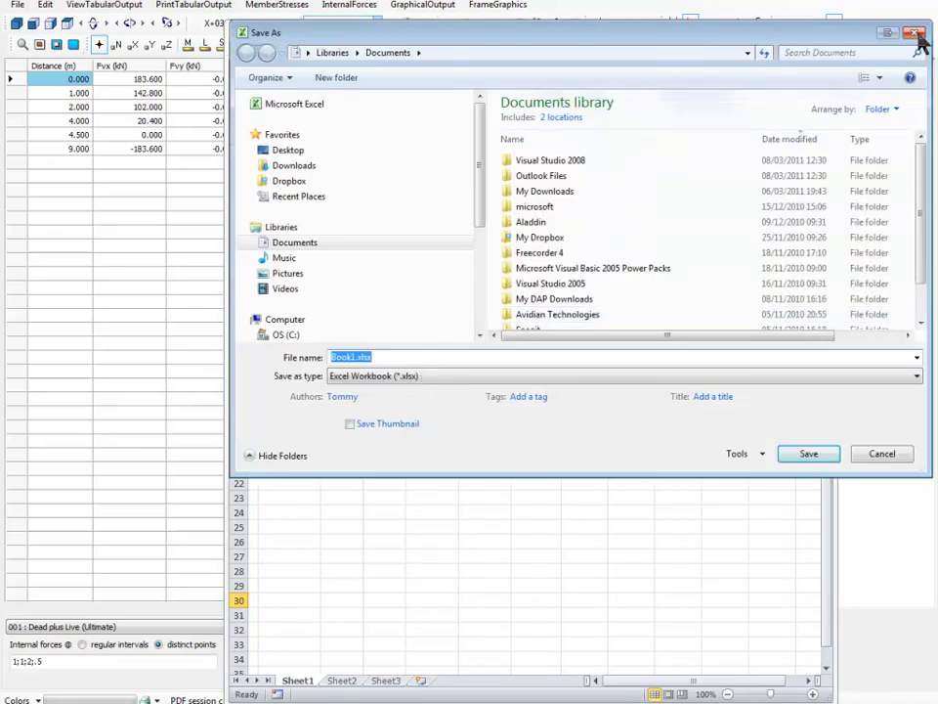
pyautogui.click(913, 34)
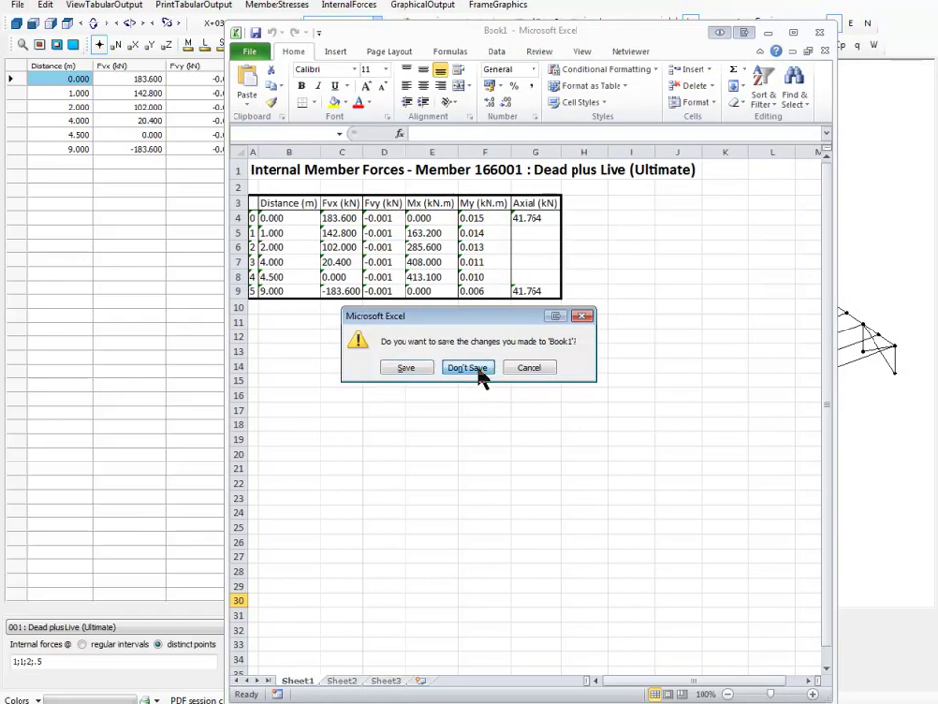
pyautogui.click(478, 370)
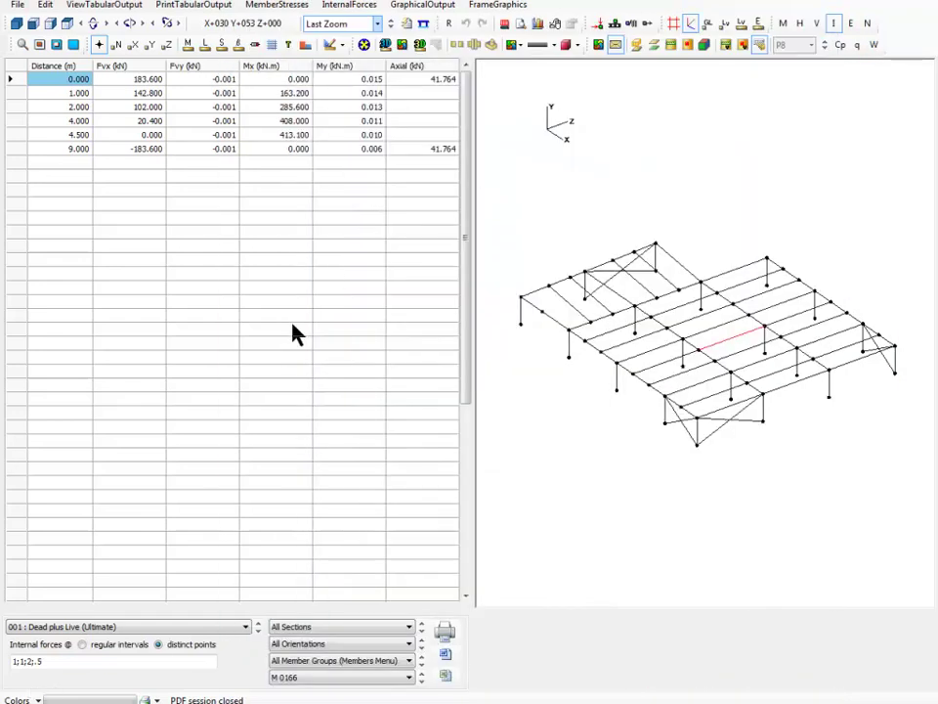
pyautogui.click(926, 1)
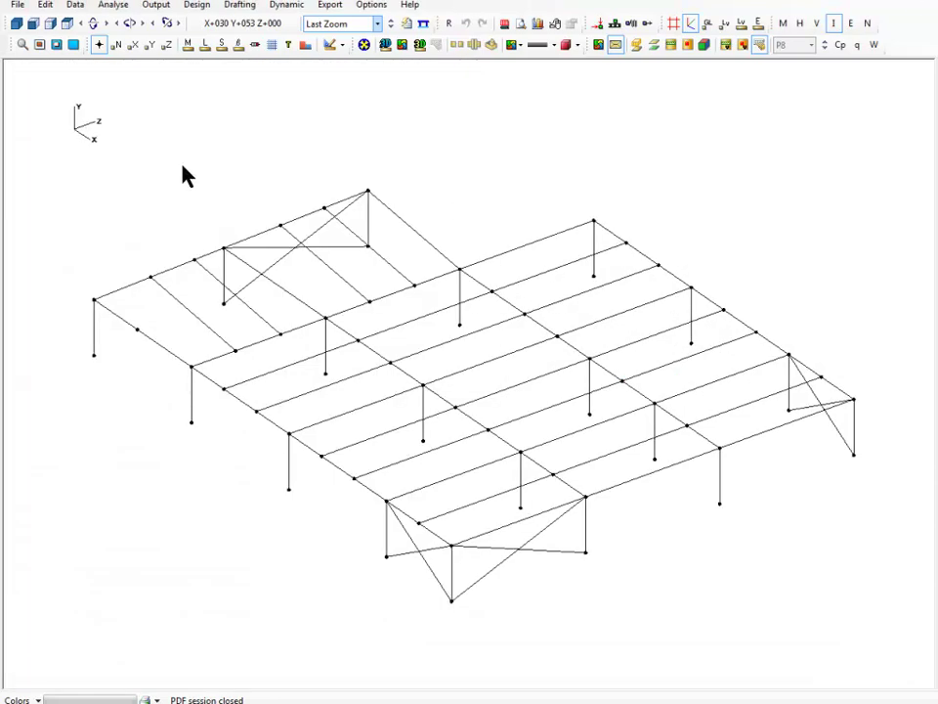
# Print the frame graphics to the PDF session with PDFCreator as the printer, in A4 portrait
pyautogui.click(14, 7)
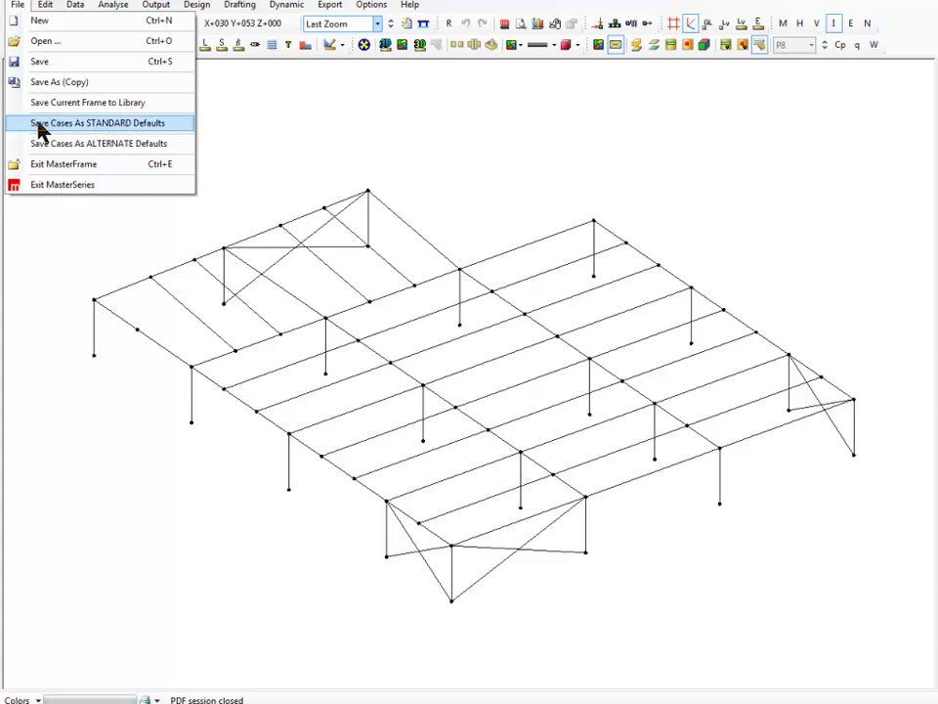
pyautogui.moveTo(77, 12)
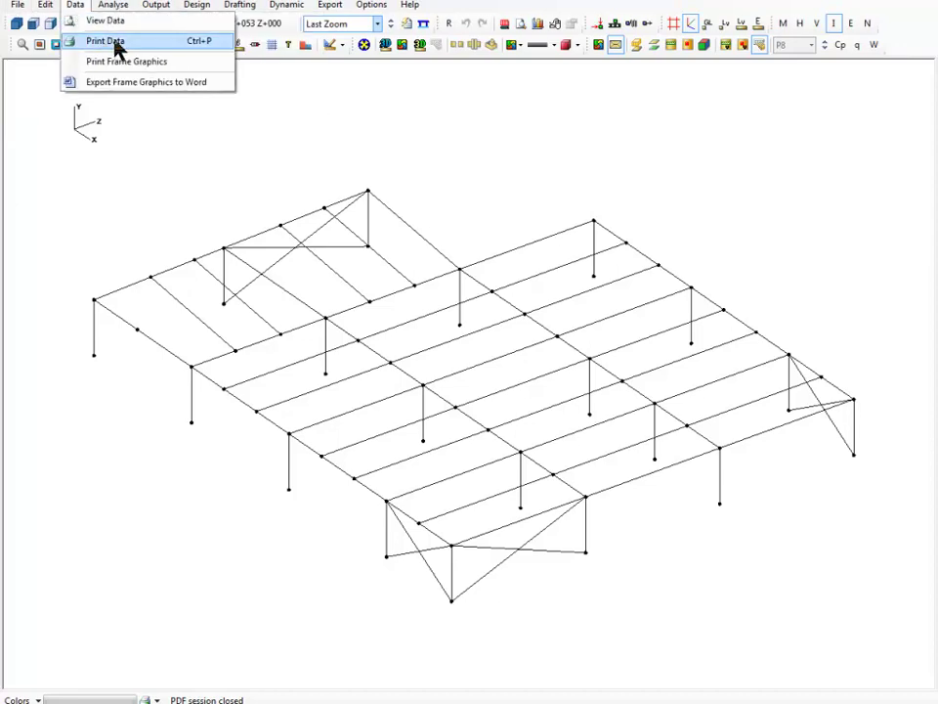
pyautogui.click(122, 62)
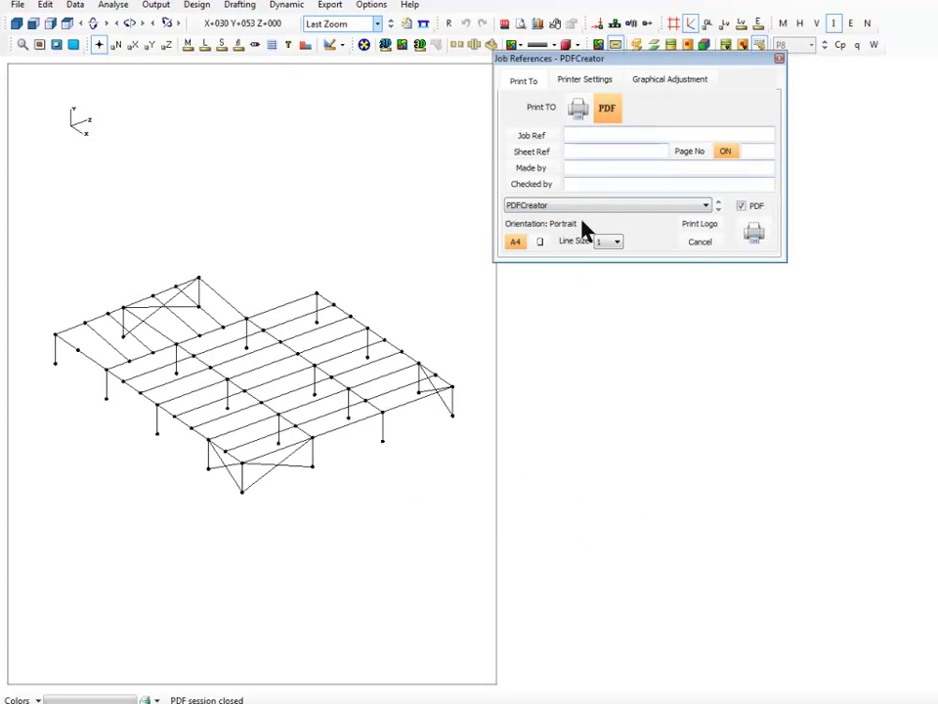
pyautogui.click(705, 206)
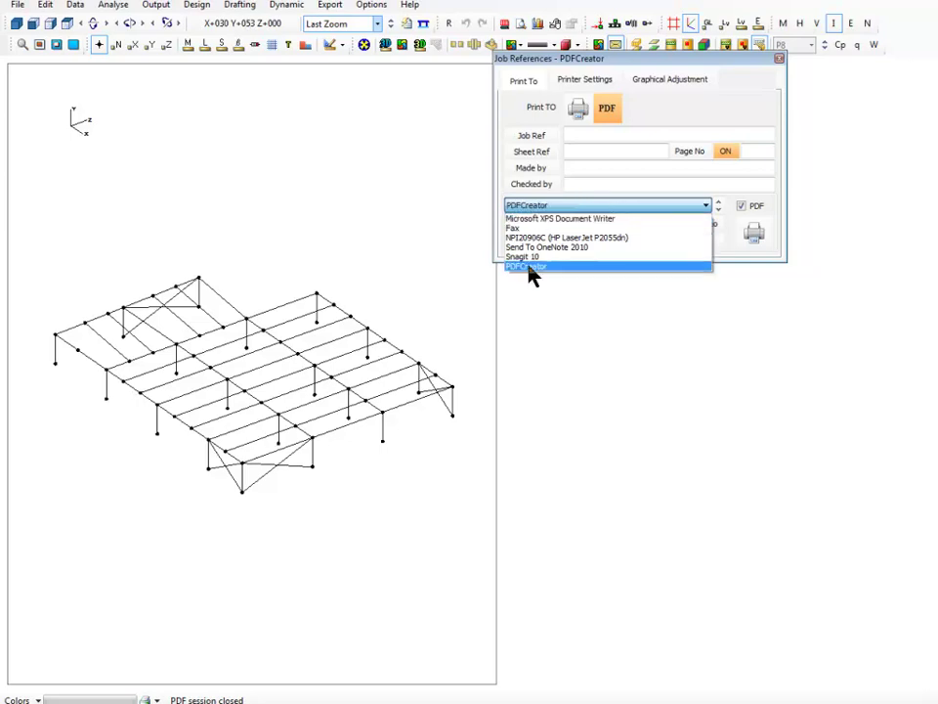
pyautogui.click(532, 267)
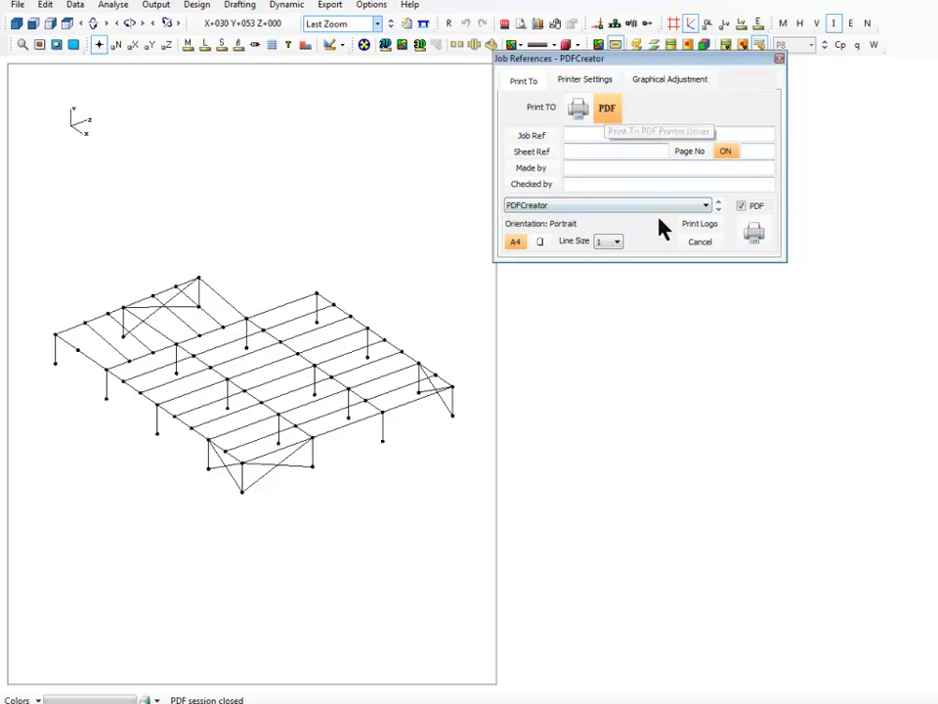
pyautogui.click(757, 236)
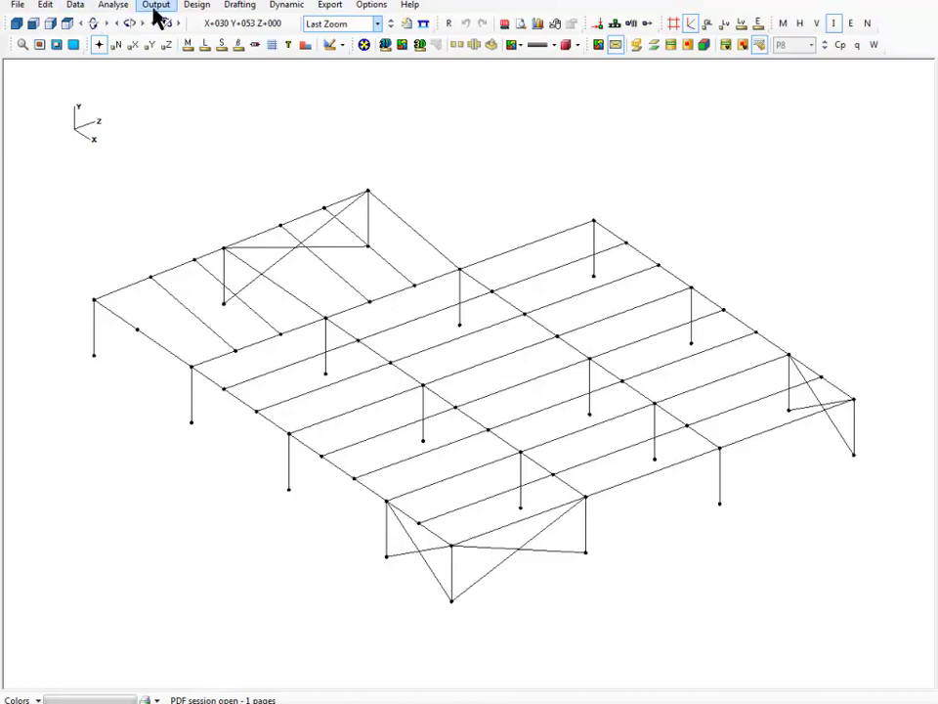
# Print the full frame data listing with all print options to the PDF session, and close the data listing
pyautogui.click(74, 6)
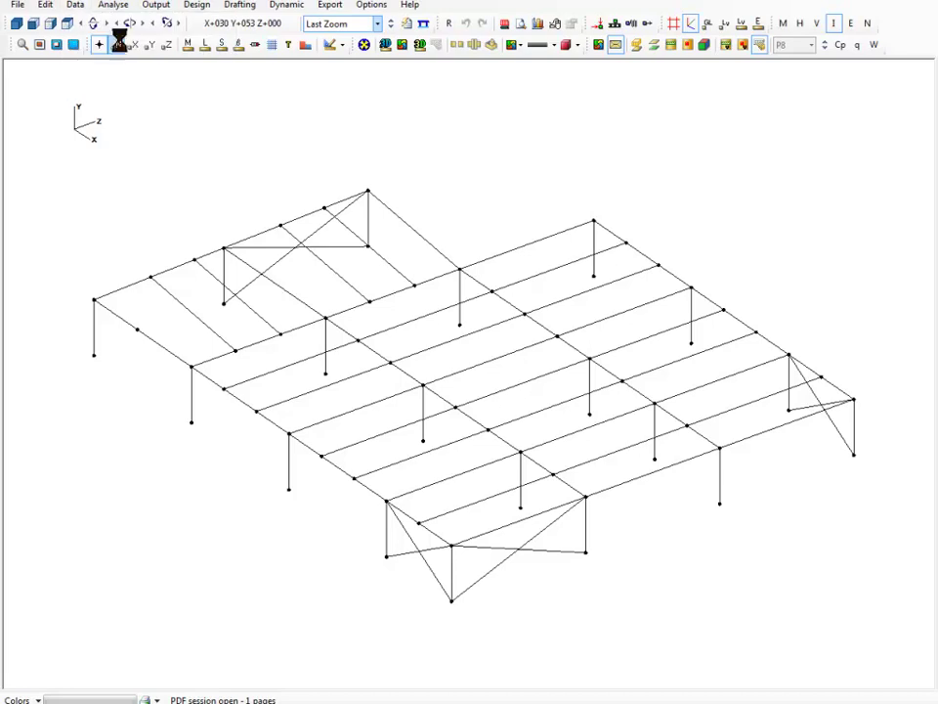
pyautogui.click(108, 44)
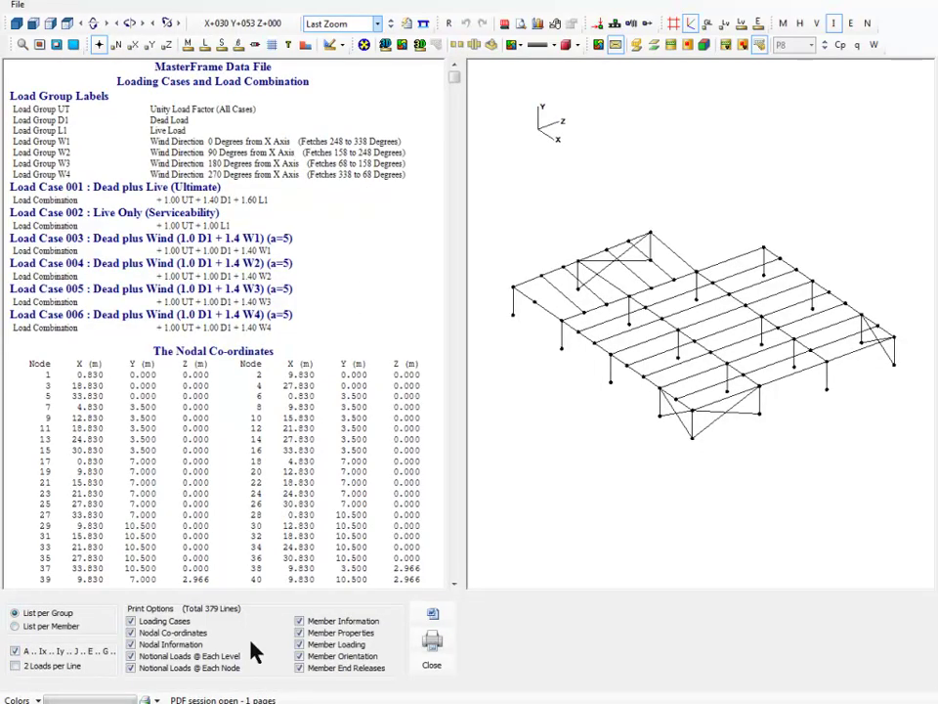
pyautogui.click(432, 640)
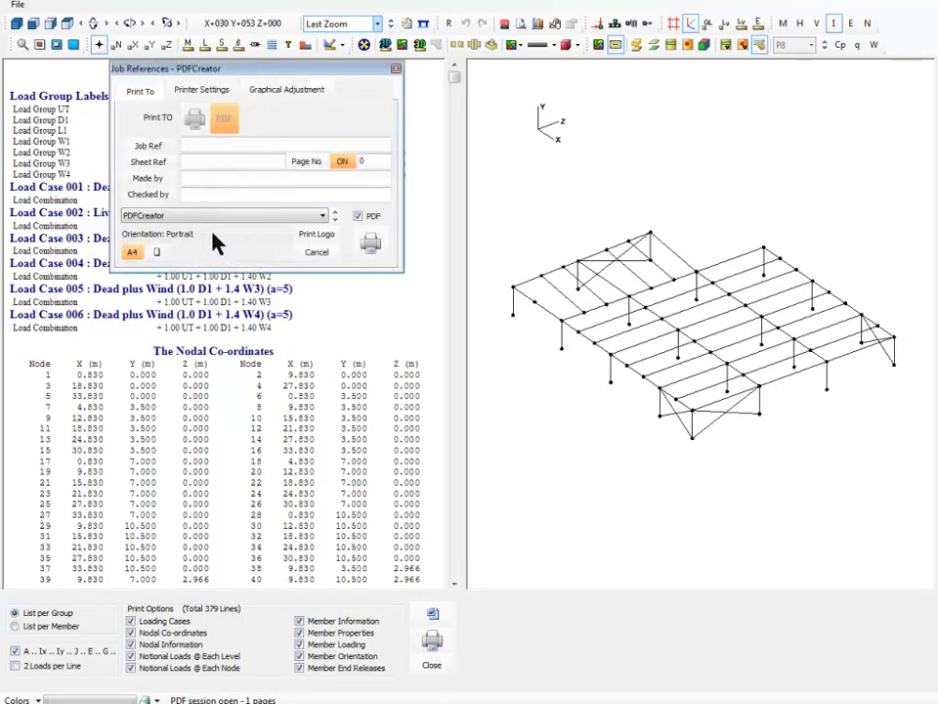
pyautogui.click(370, 244)
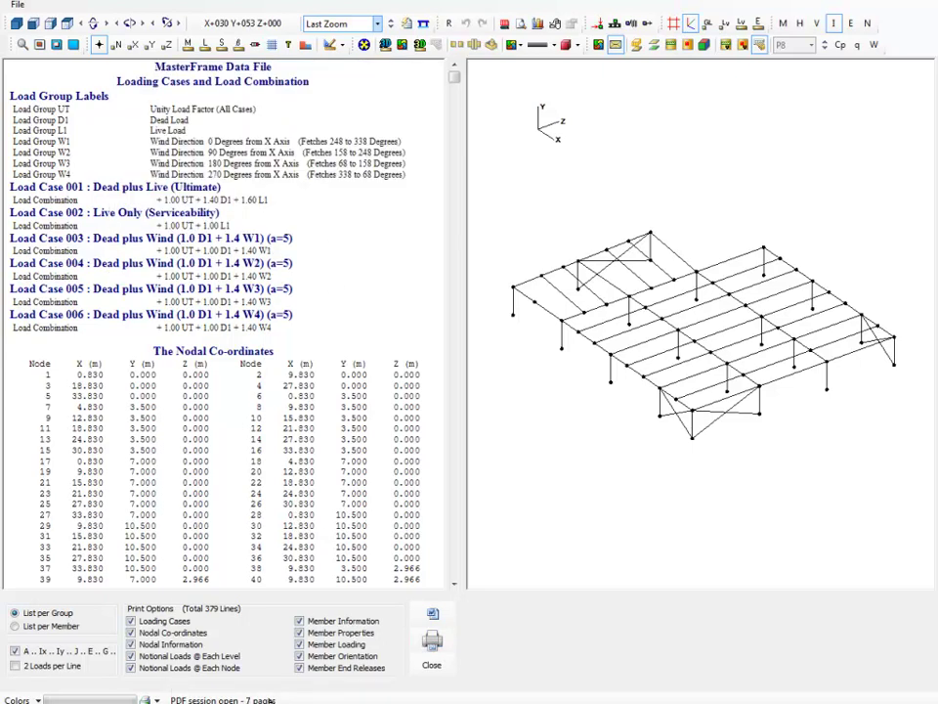
pyautogui.click(433, 668)
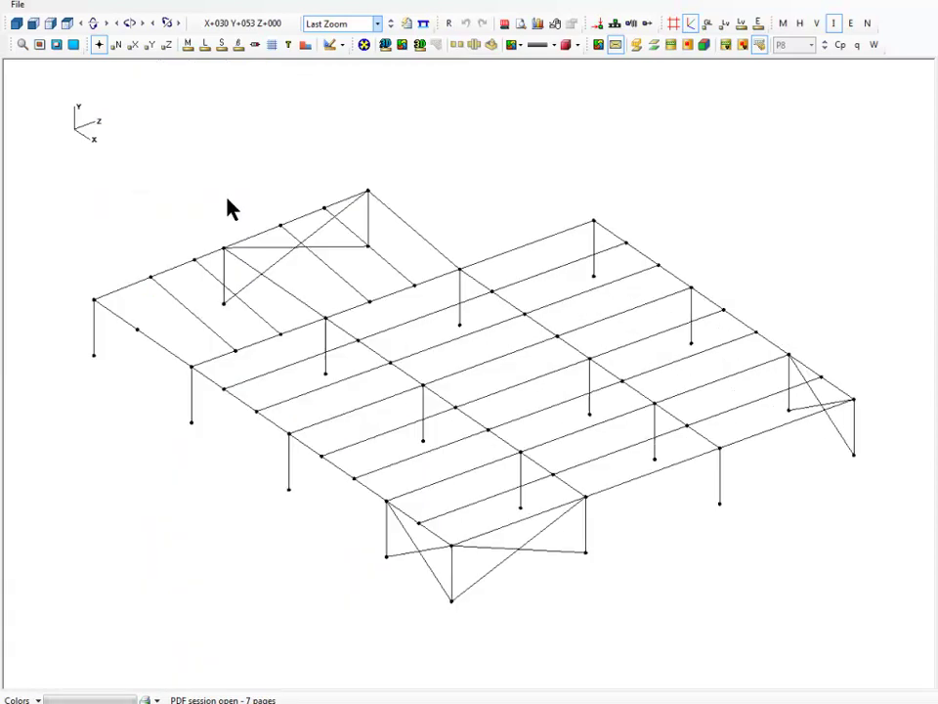
# Reopen the graphical analysis output and plot the frame's bending moment diagrams with their values shown
pyautogui.click(148, 7)
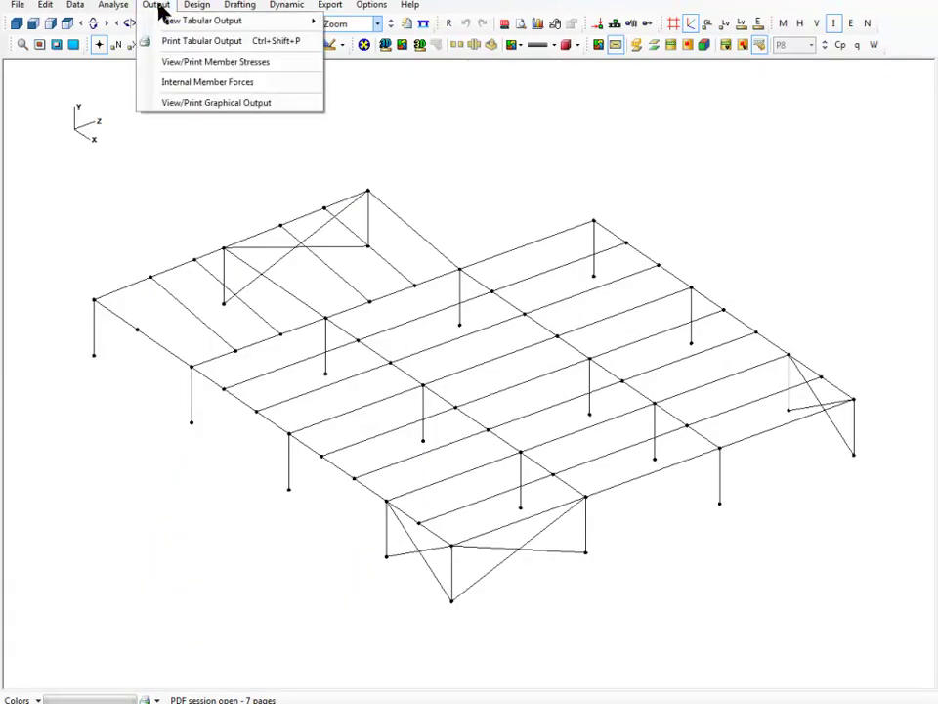
pyautogui.click(241, 101)
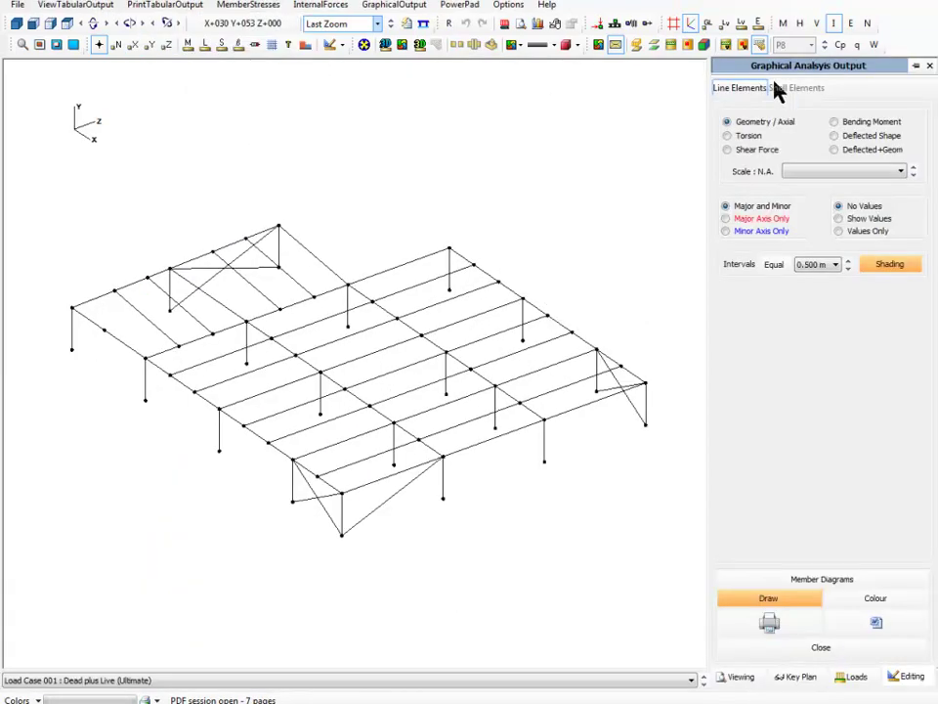
pyautogui.click(841, 121)
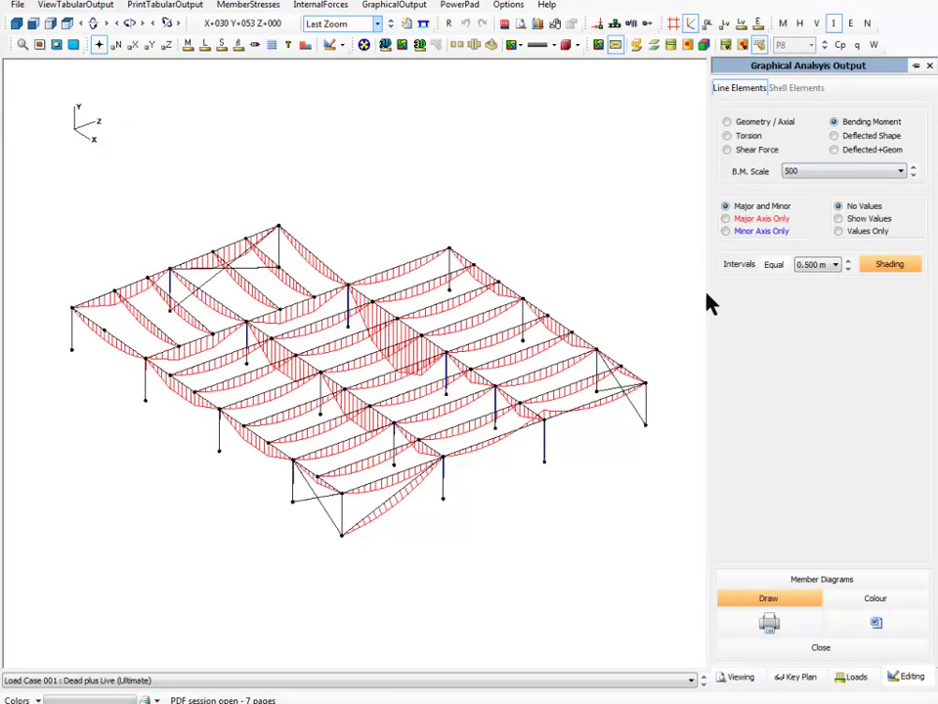
pyautogui.click(862, 219)
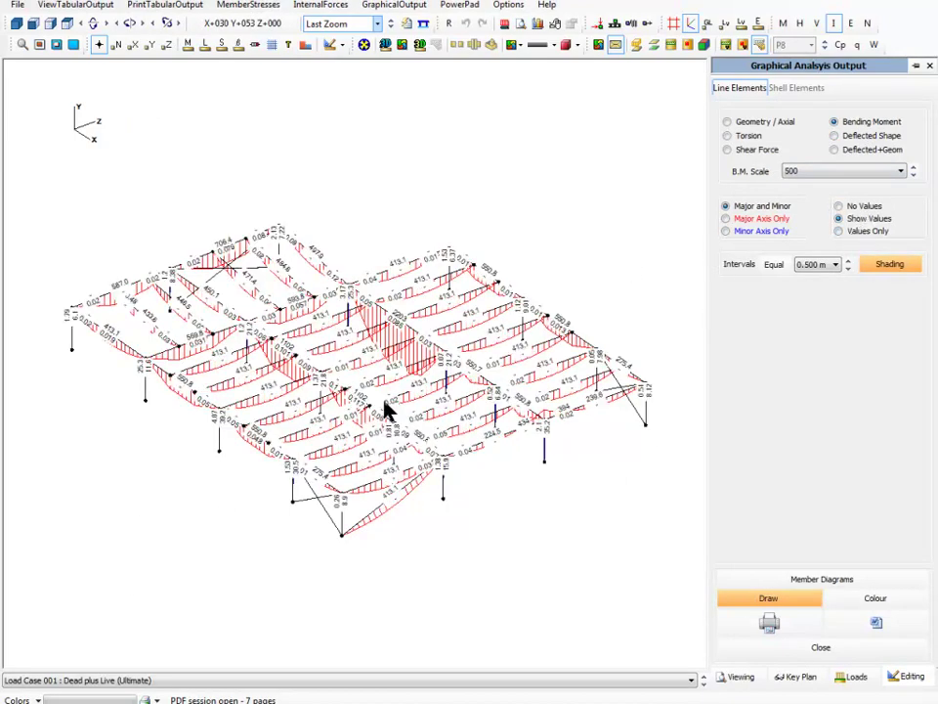
# Print the labelled bending moment graphics to the open PDF session
pyautogui.rightClick(380, 357)
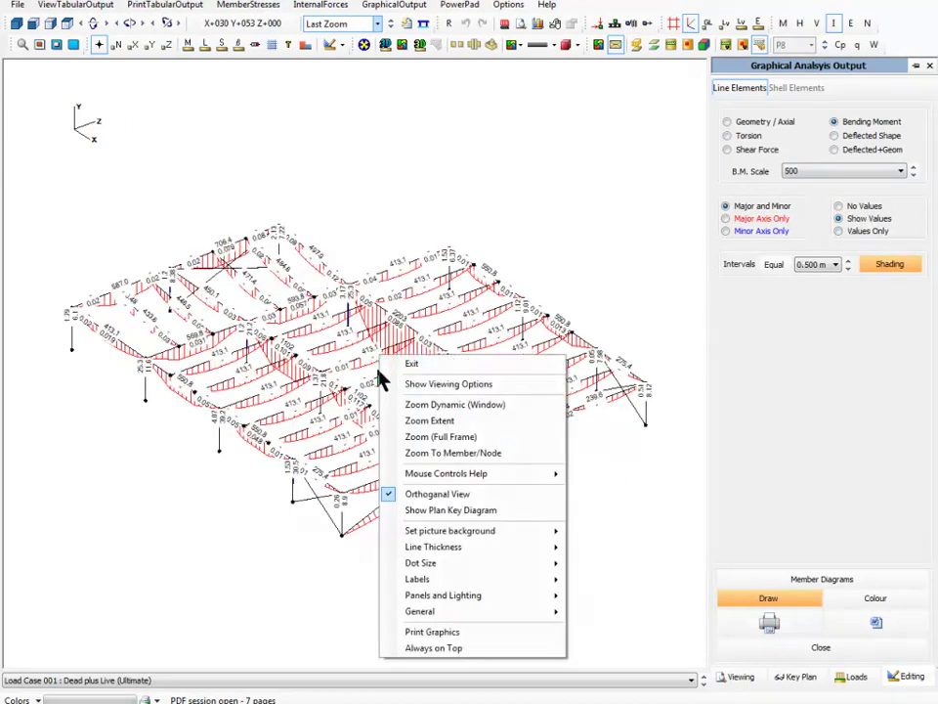
pyautogui.click(433, 631)
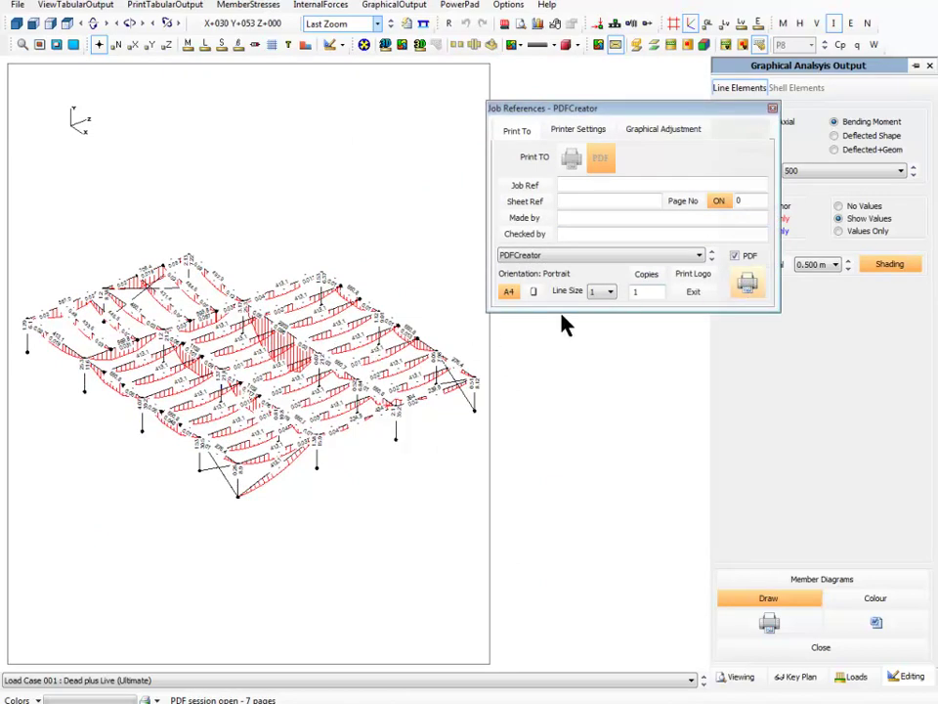
pyautogui.click(748, 286)
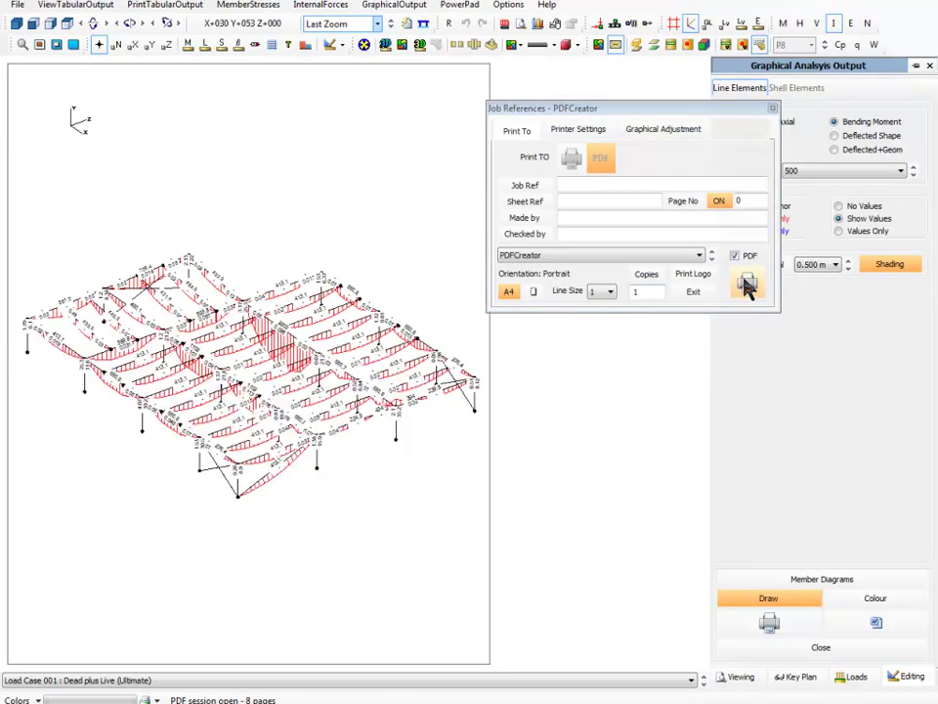
# Close the PDF session and save the compiled report as MSPROGWD2005.pdf in the 2011-03-08-MF-Pt3 folder
pyautogui.click(772, 110)
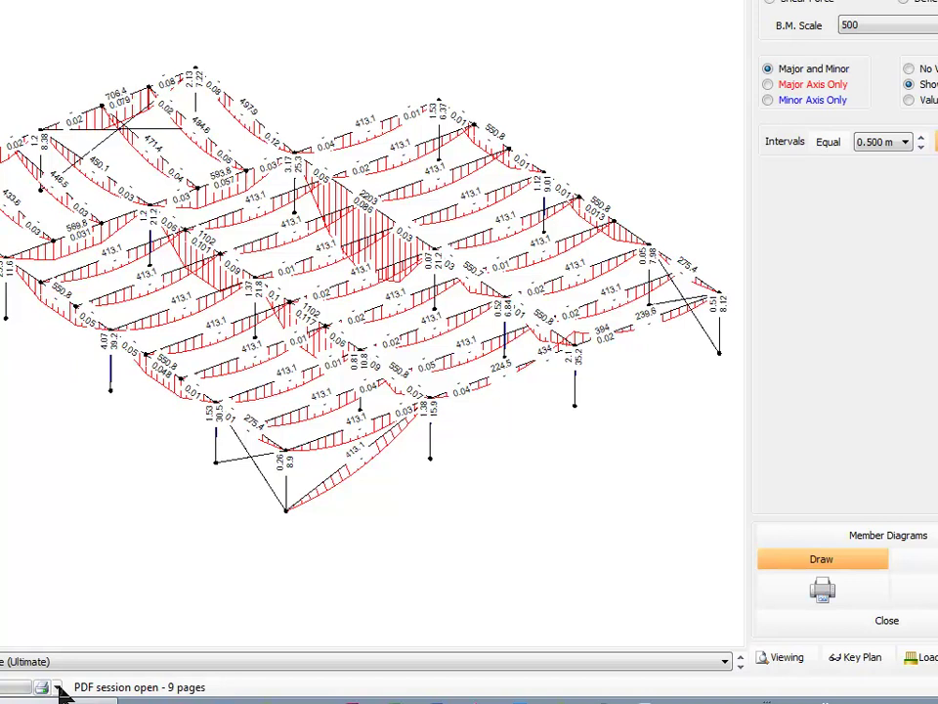
pyautogui.click(58, 688)
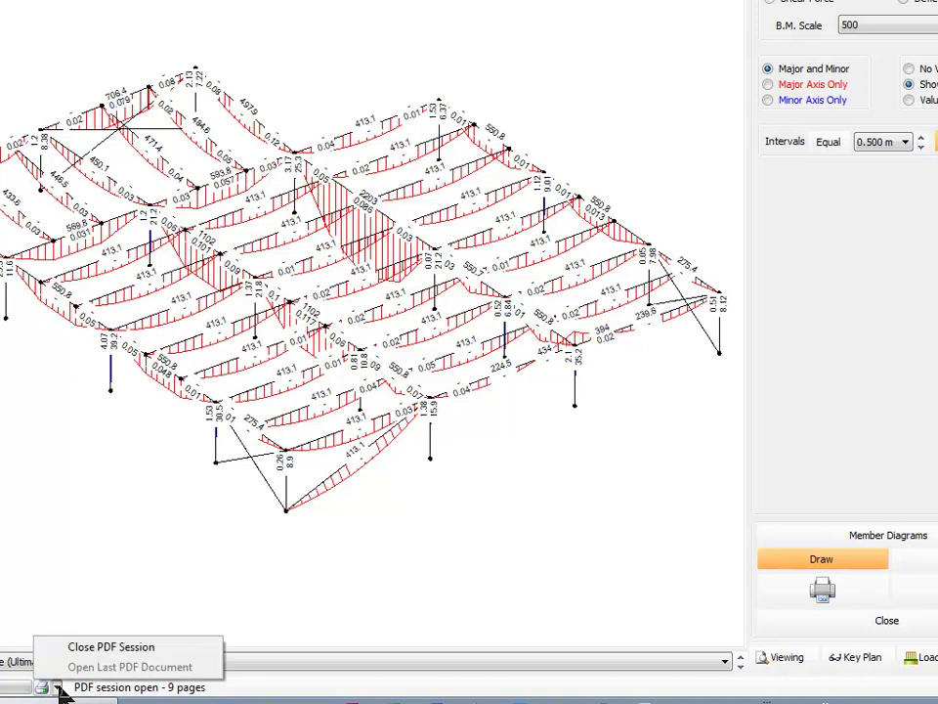
pyautogui.click(134, 654)
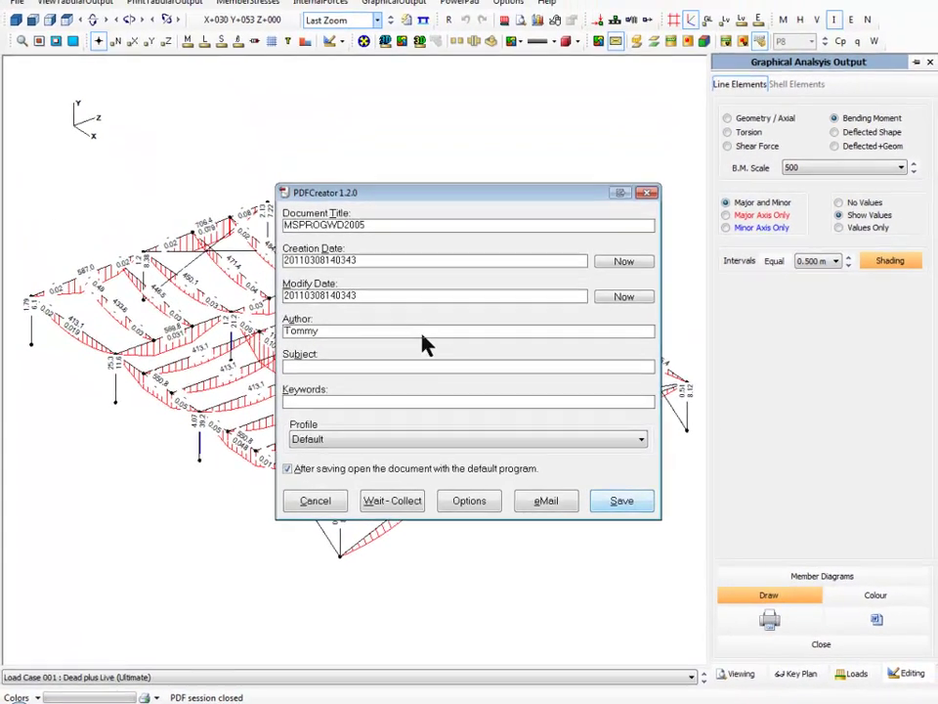
pyautogui.press('Return')
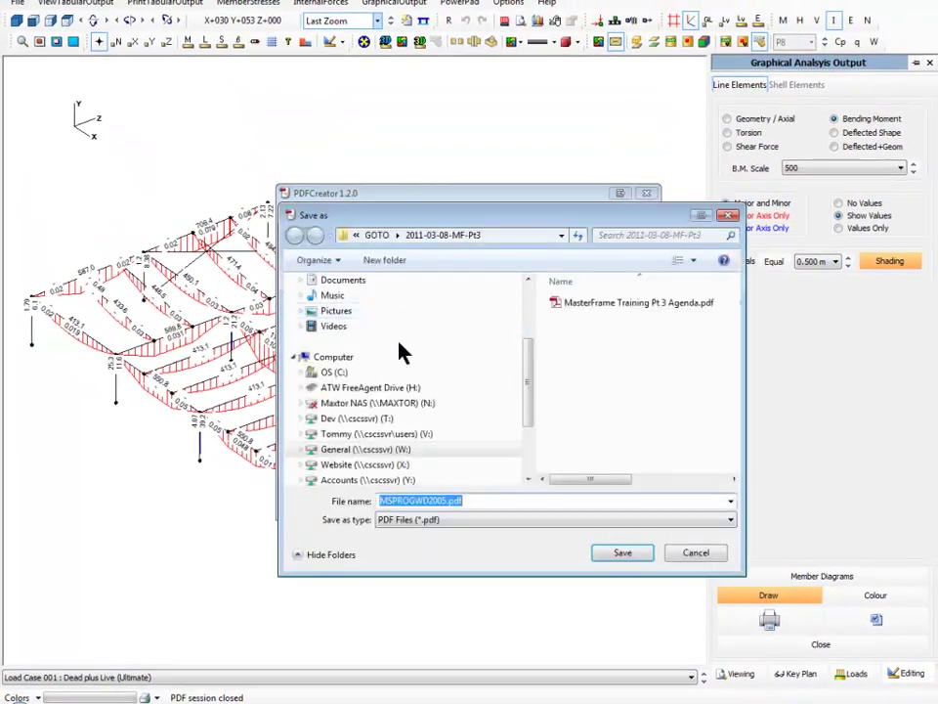
pyautogui.click(630, 563)
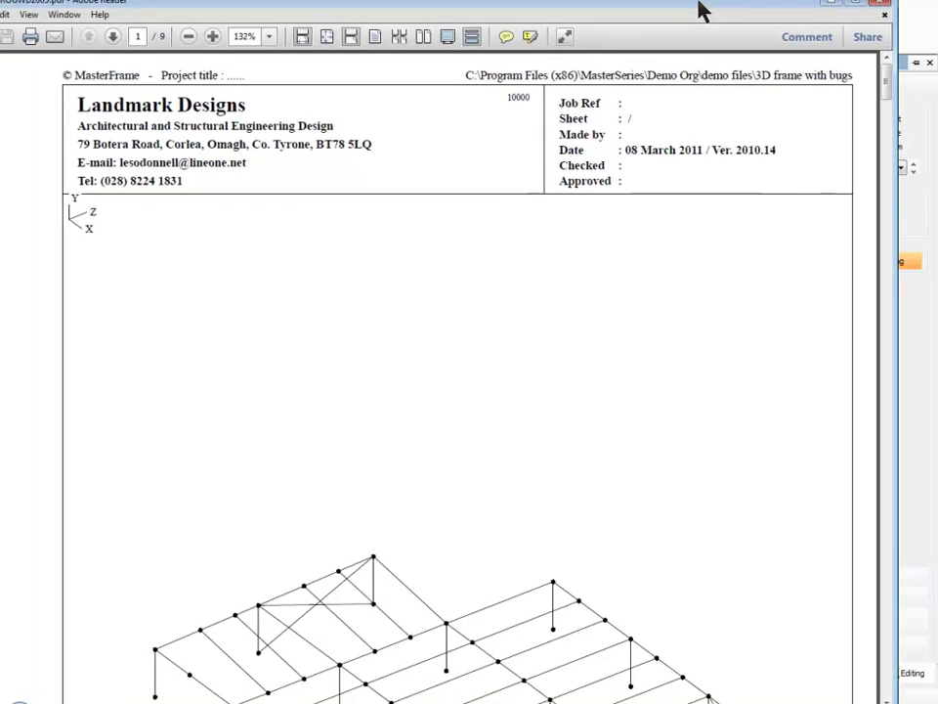
# Examine the saved PDF report from the frame graphics through the data listings to the bending moment diagram, and close it
pyautogui.doubleClick(702, 12)
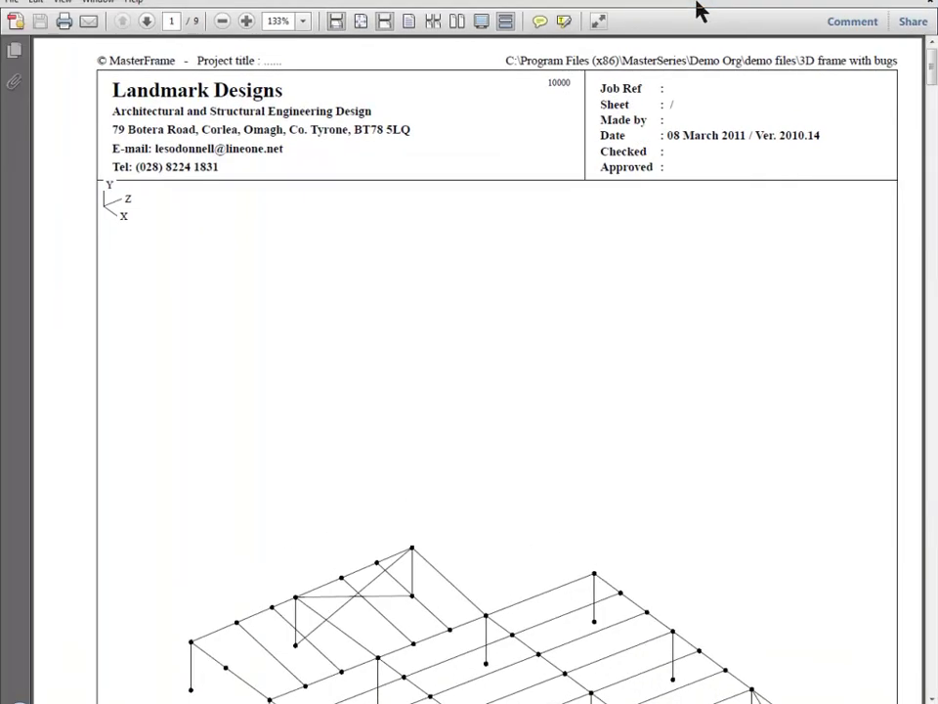
pyautogui.scroll(-6, 375, 324)
pyautogui.scroll(-3, 377, 326)
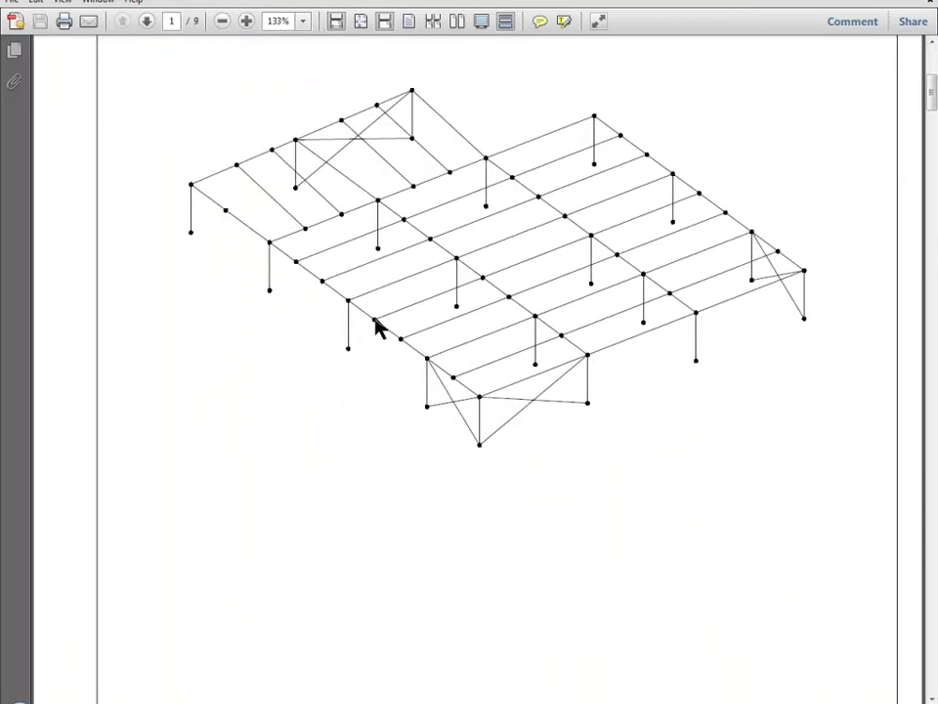
pyautogui.scroll(-20, 380, 328)
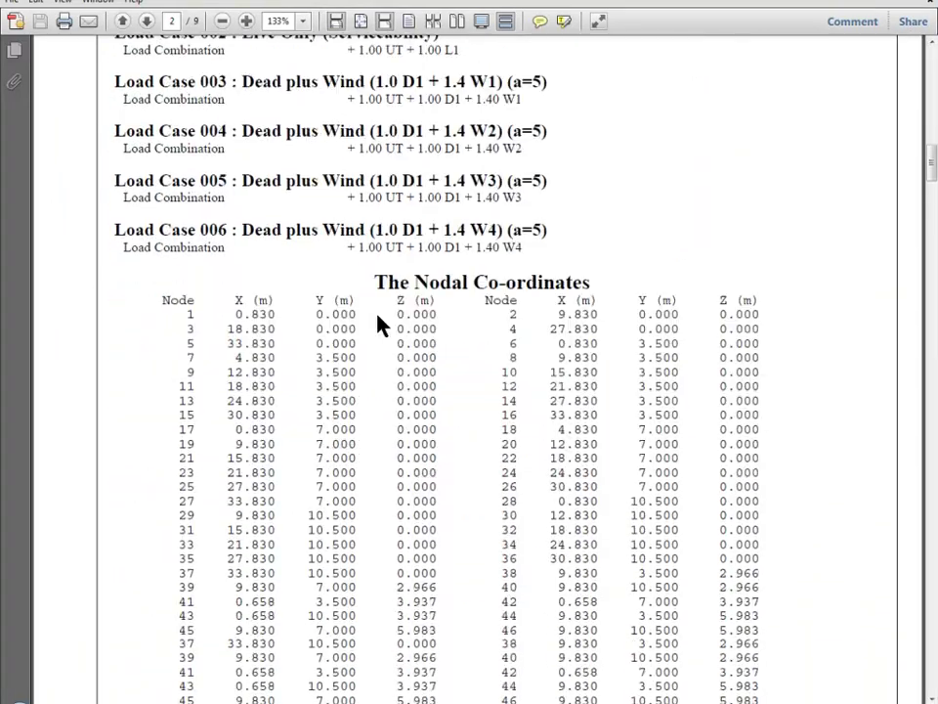
pyautogui.scroll(-20, 377, 315)
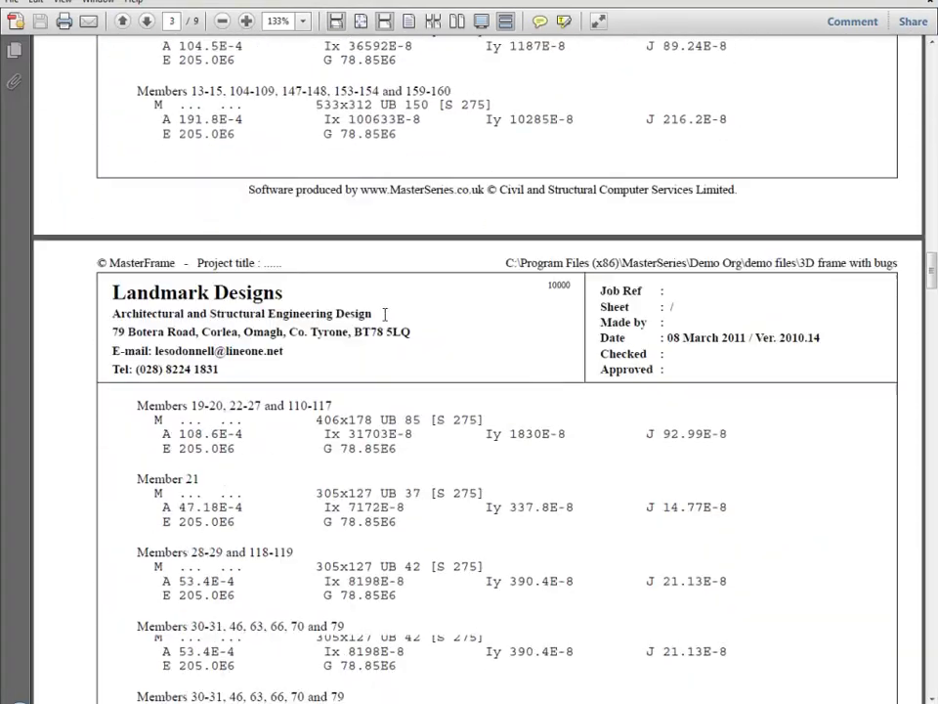
pyautogui.scroll(-20, 386, 312)
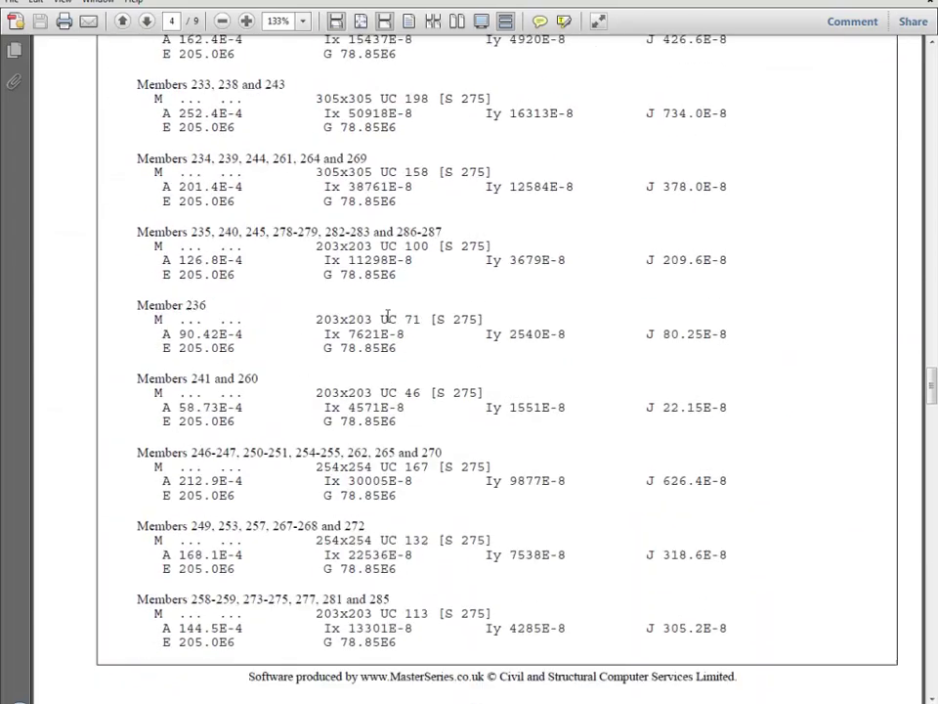
pyautogui.scroll(-20, 388, 316)
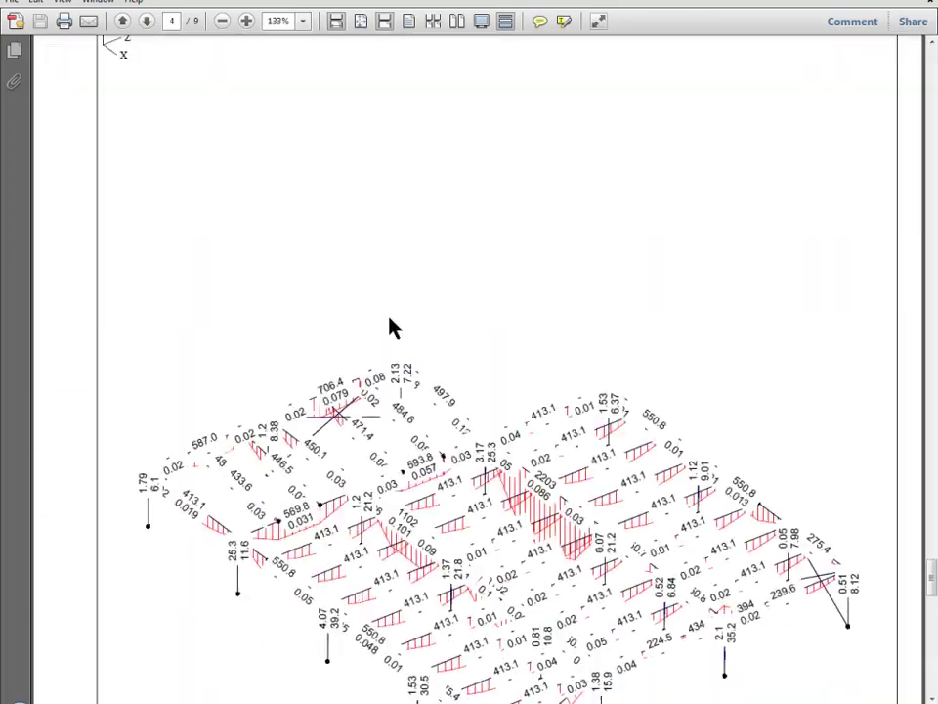
pyautogui.scroll(-16, 390, 318)
pyautogui.scroll(9, 390, 319)
pyautogui.scroll(-20, 390, 324)
pyautogui.scroll(9, 747, 79)
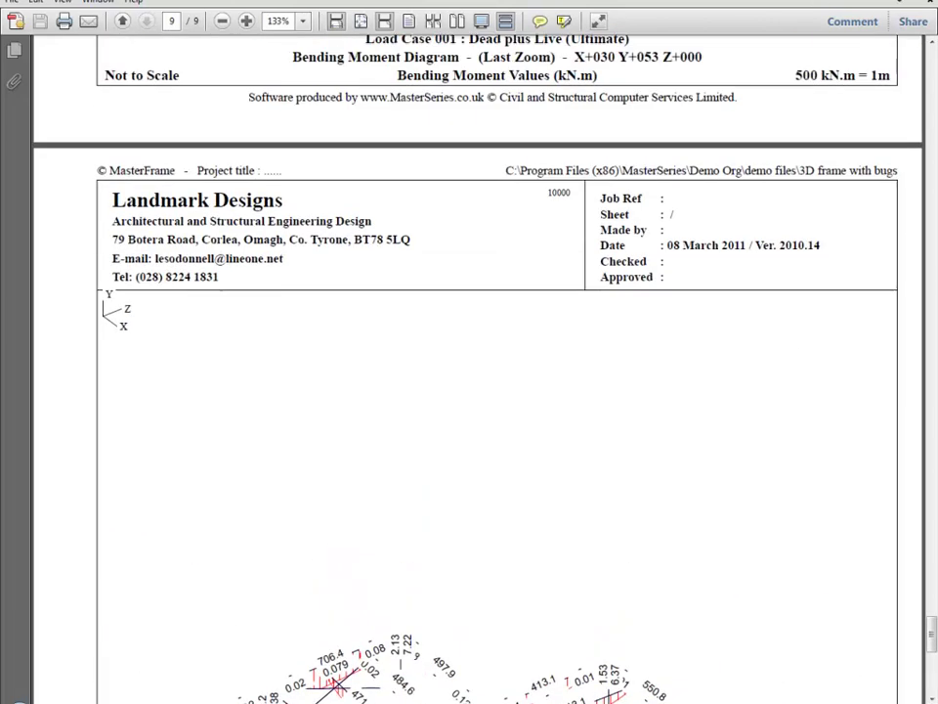
pyautogui.hotkey('ctrl', 'q')
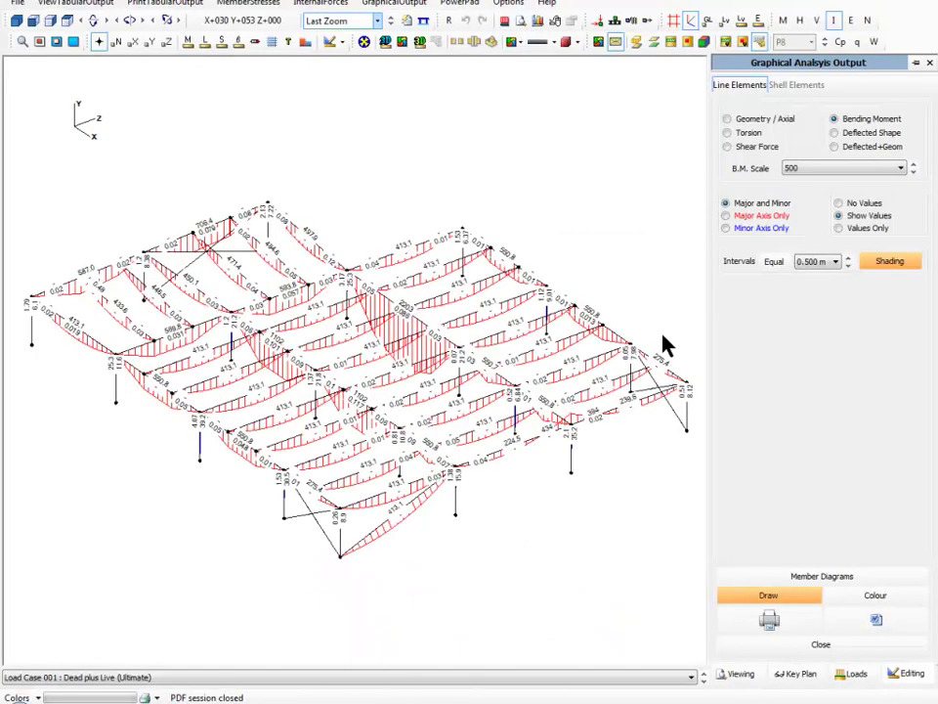
# Close the graphical analysis output, exit MasterFrame to the MasterSeries start page and open MasterSeries Customization
pyautogui.scroll(-1, 663, 344)
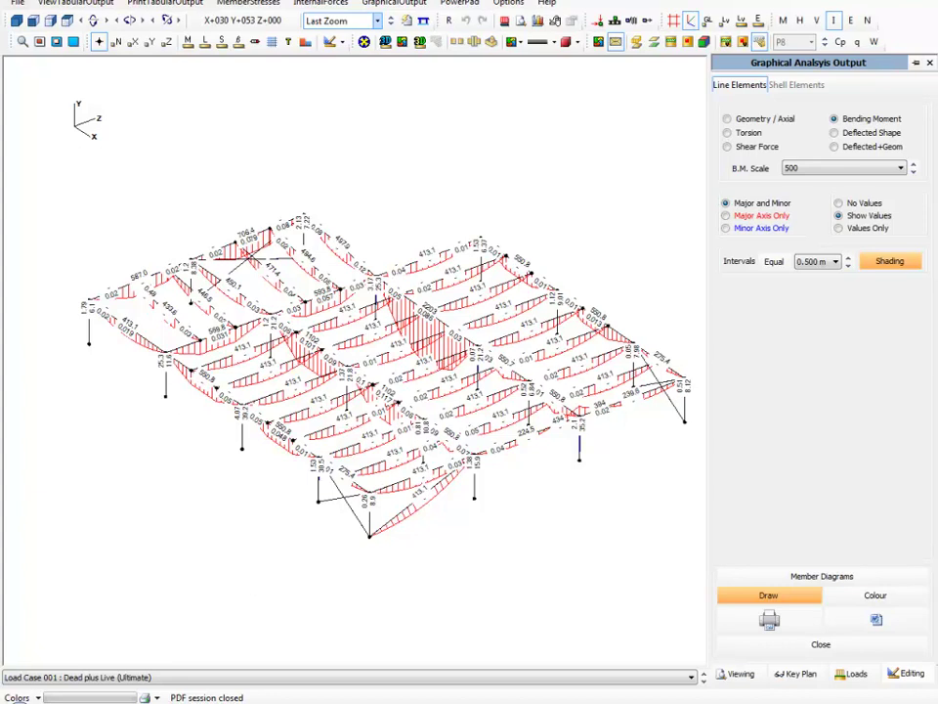
pyautogui.click(928, 5)
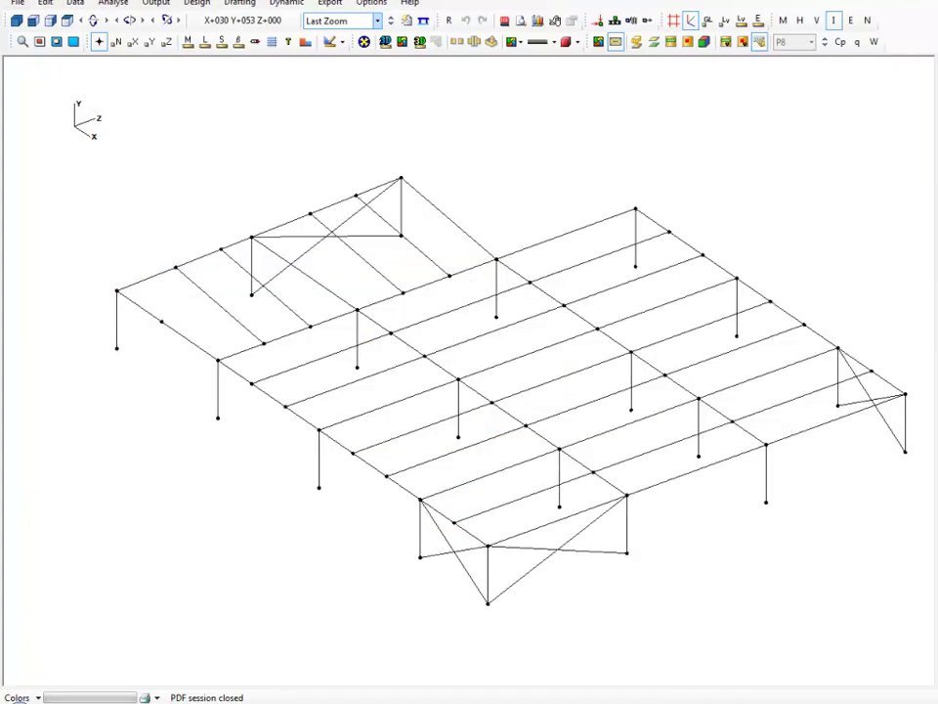
pyautogui.click(18, 4)
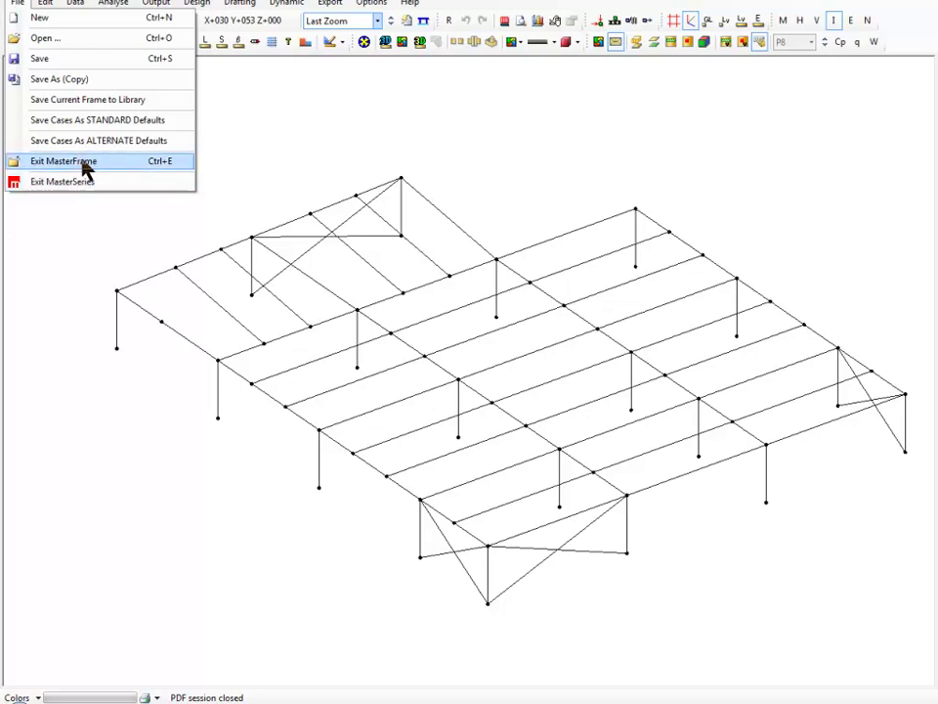
pyautogui.click(78, 162)
pyautogui.click(51, 4)
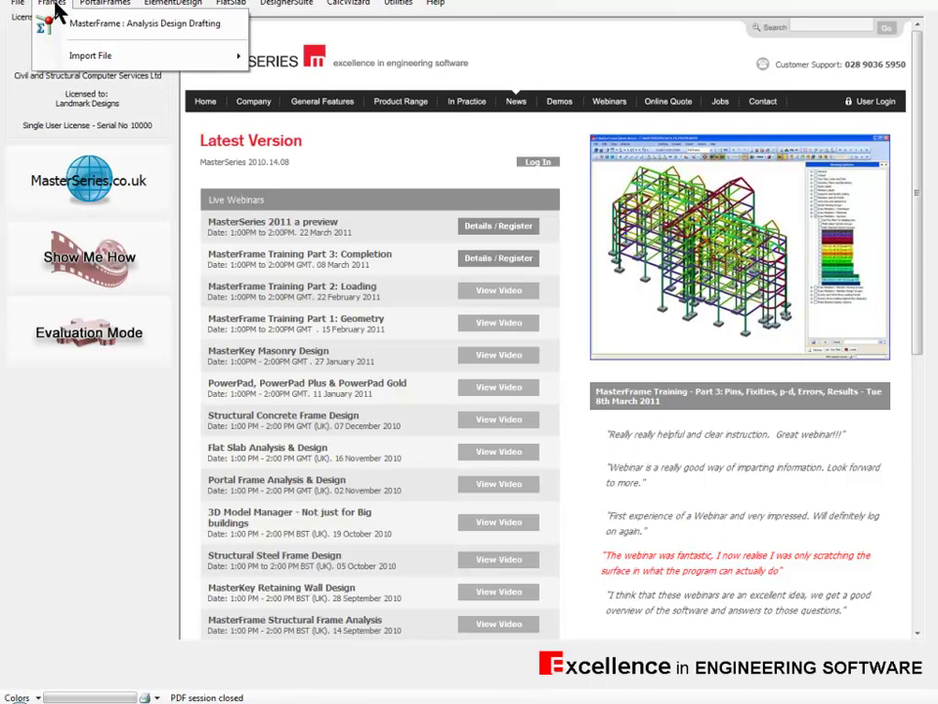
pyautogui.click(18, 4)
pyautogui.click(17, 4)
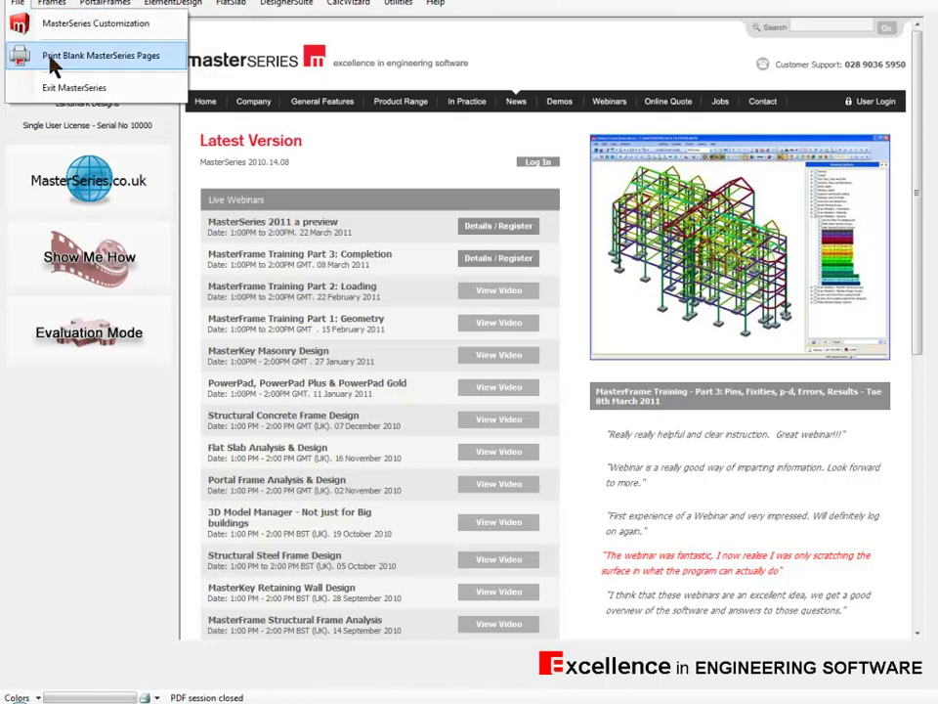
pyautogui.click(82, 33)
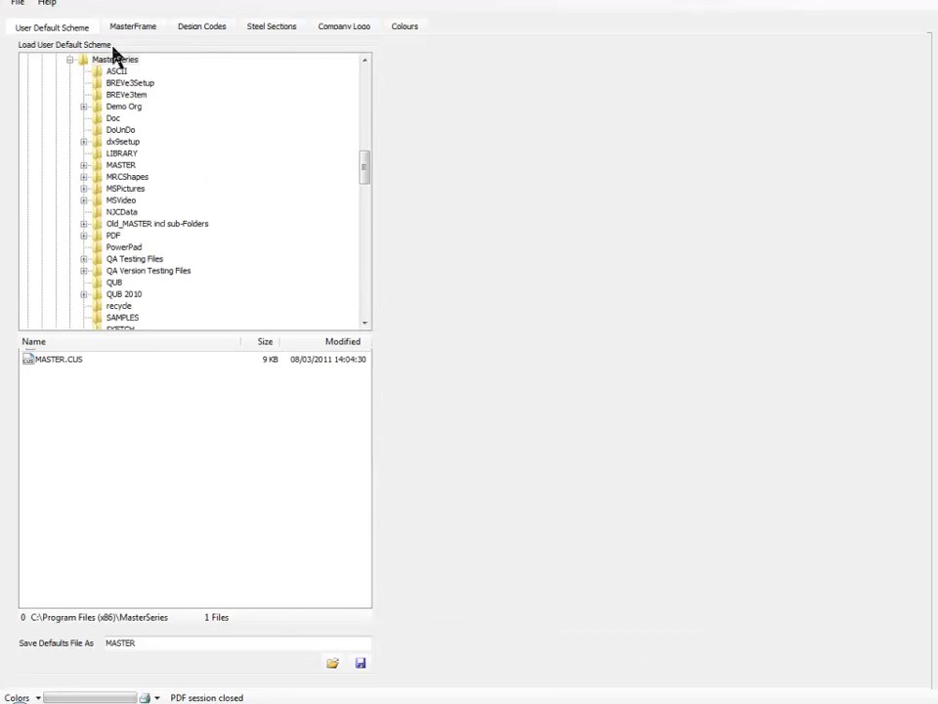
# Review the MasterFrame and design code defaults, trying BS EN 1996-1-1:2005 masonry and Eurocode before restoring BS 5628 : 1992 and British
pyautogui.click(125, 28)
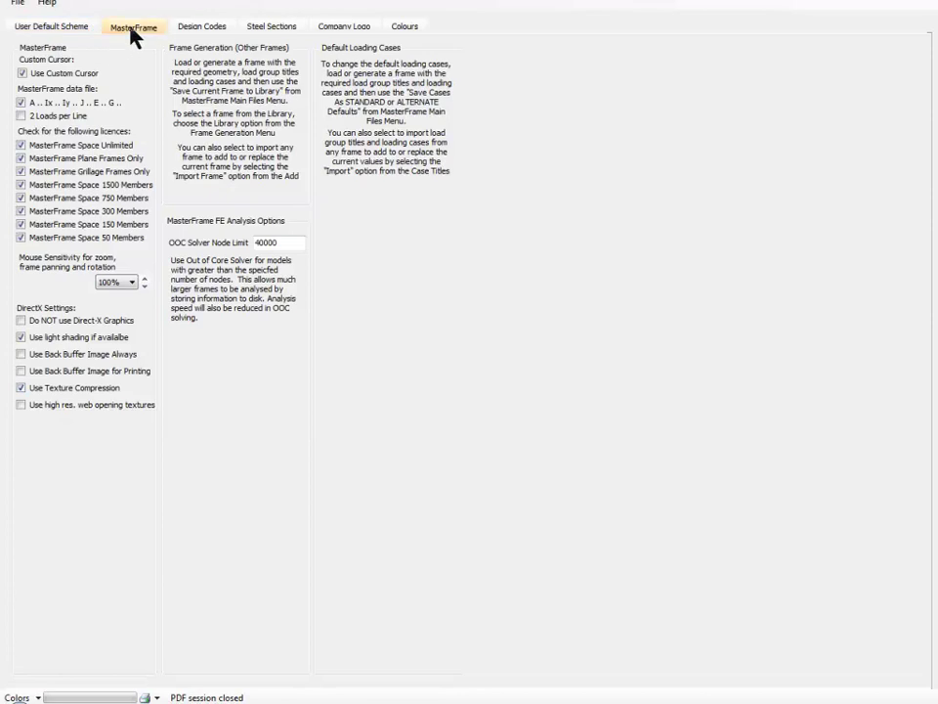
pyautogui.click(196, 27)
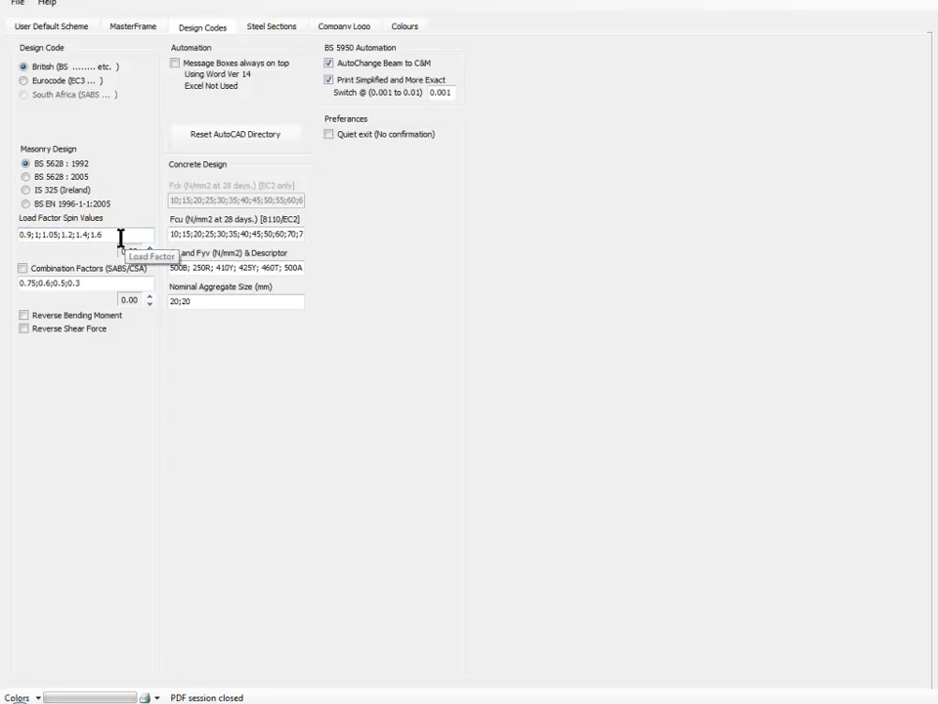
pyautogui.click(24, 204)
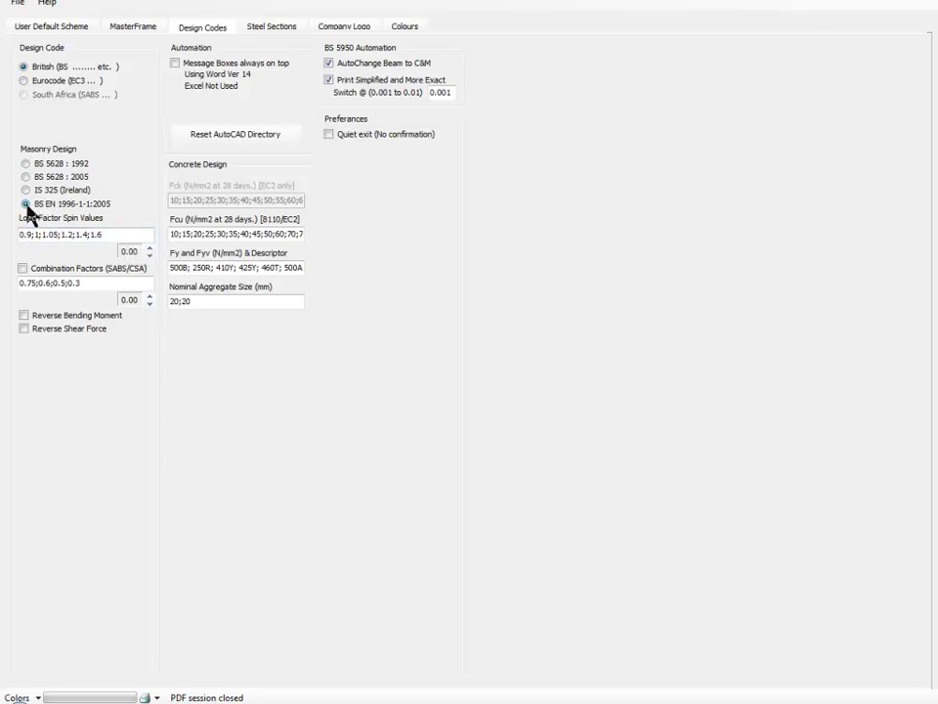
pyautogui.click(25, 163)
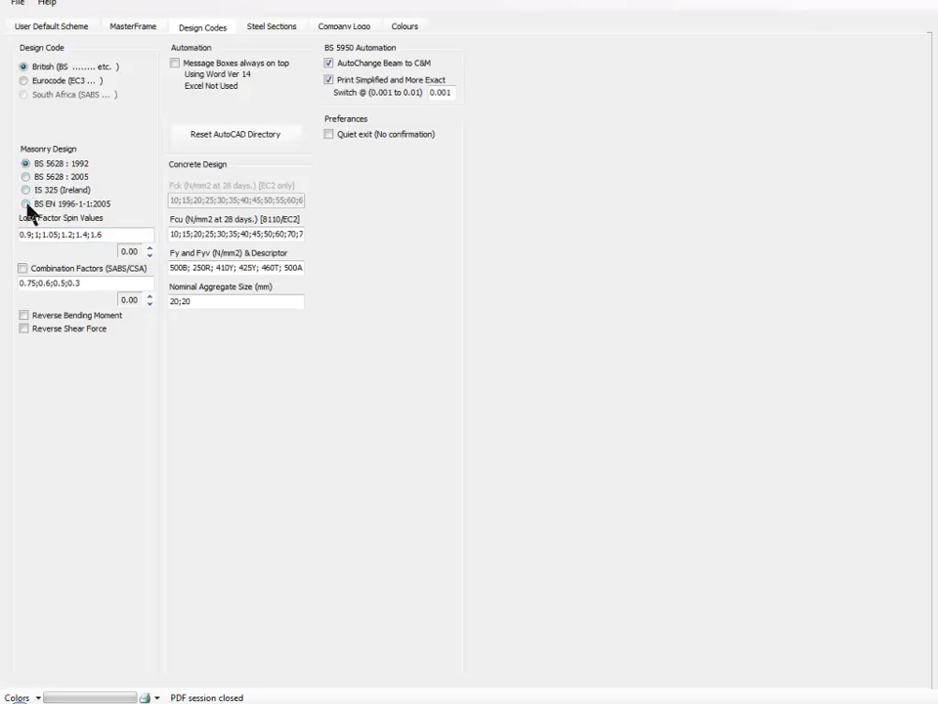
pyautogui.click(47, 82)
pyautogui.click(25, 68)
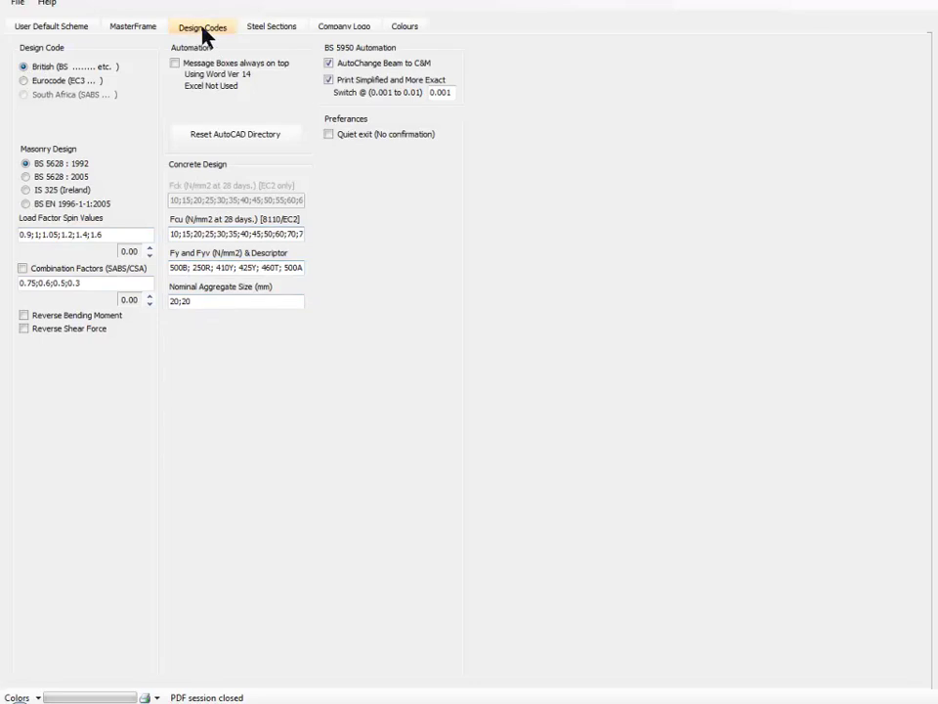
# In the steel section defaults, exclude grades St 37-2, Grade 43, Grade 50 and Grade 55, and set the default steel grade to S 275
pyautogui.click(280, 31)
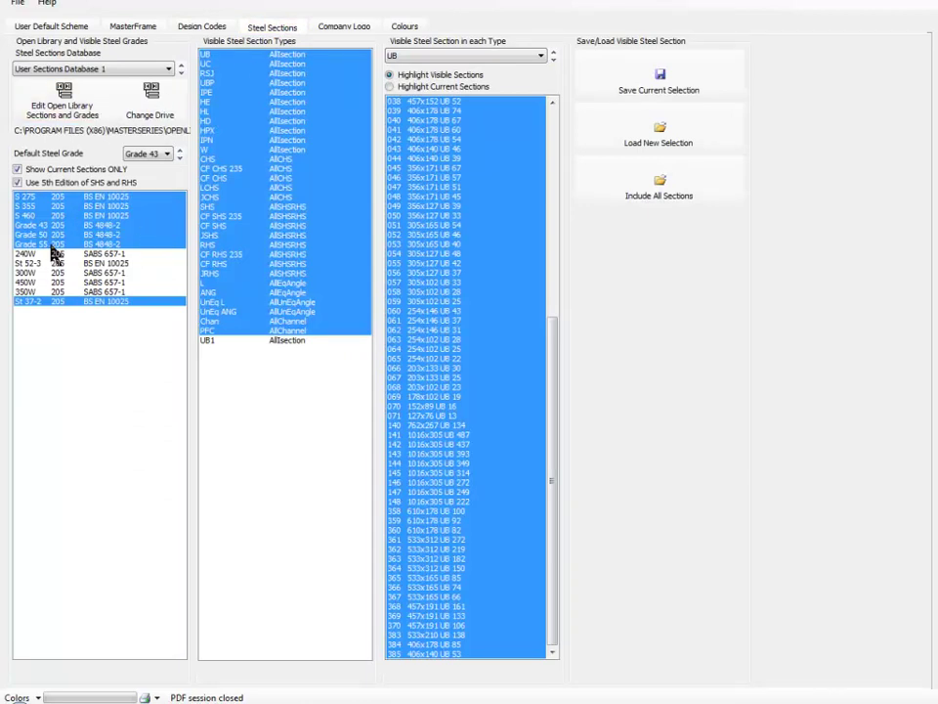
pyautogui.keyDown('ctrl'); pyautogui.click(50, 309); pyautogui.keyUp('ctrl')
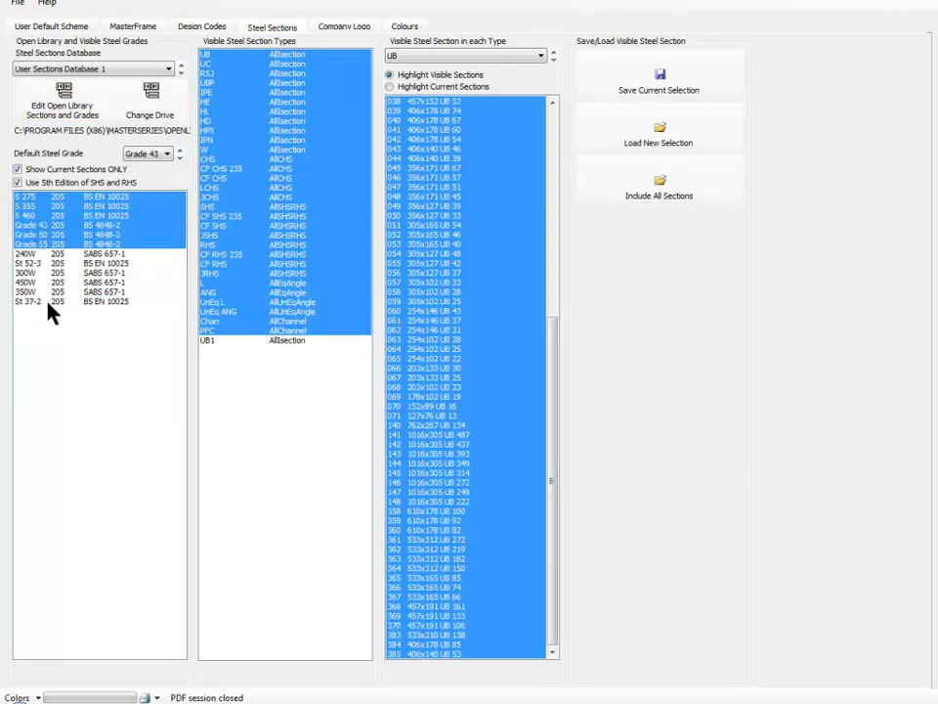
pyautogui.keyDown('ctrl'); pyautogui.click(40, 225); pyautogui.keyUp('ctrl')
pyautogui.keyDown('ctrl'); pyautogui.click(40, 234); pyautogui.keyUp('ctrl')
pyautogui.keyDown('ctrl'); pyautogui.click(42, 245); pyautogui.keyUp('ctrl')
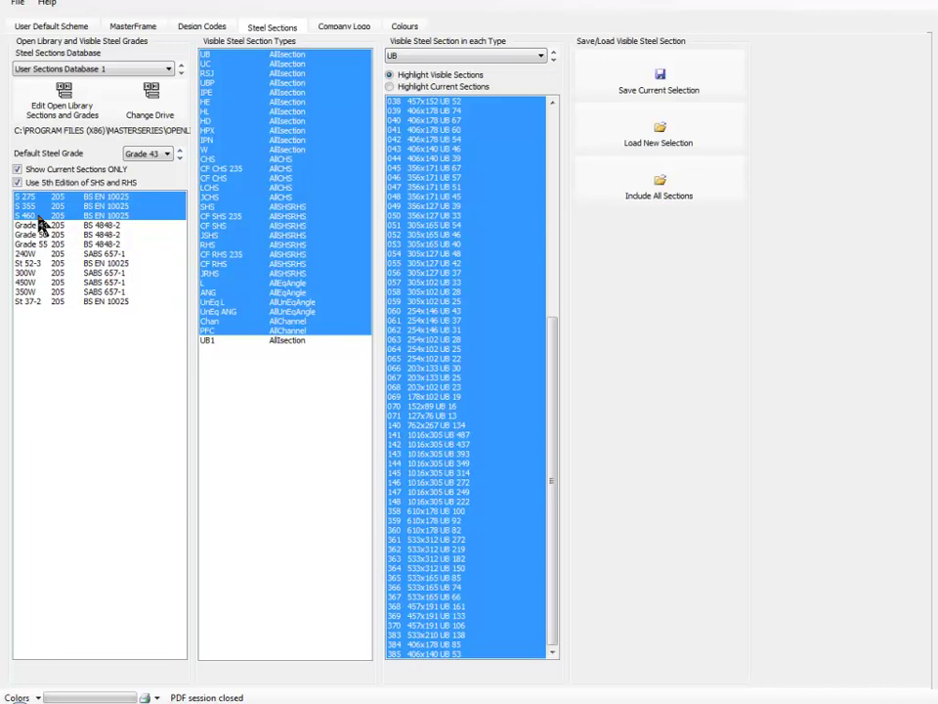
pyautogui.click(162, 155)
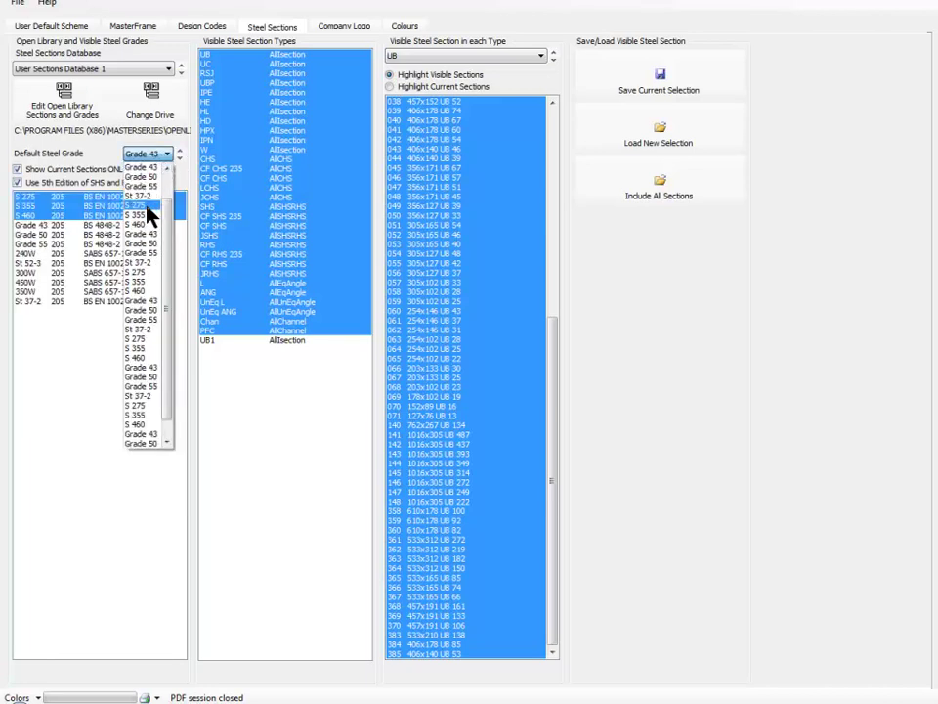
pyautogui.click(141, 207)
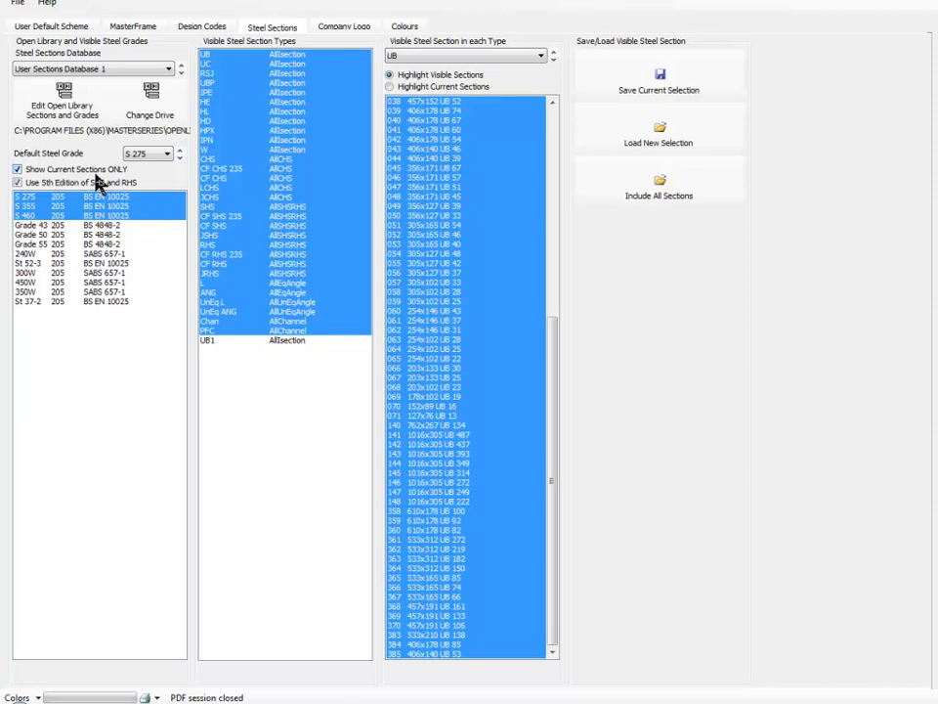
# Exclude the UBP, IPE, HE, HL, HD, HPX, IPN and W types from the visible steel section types
pyautogui.click(213, 92)
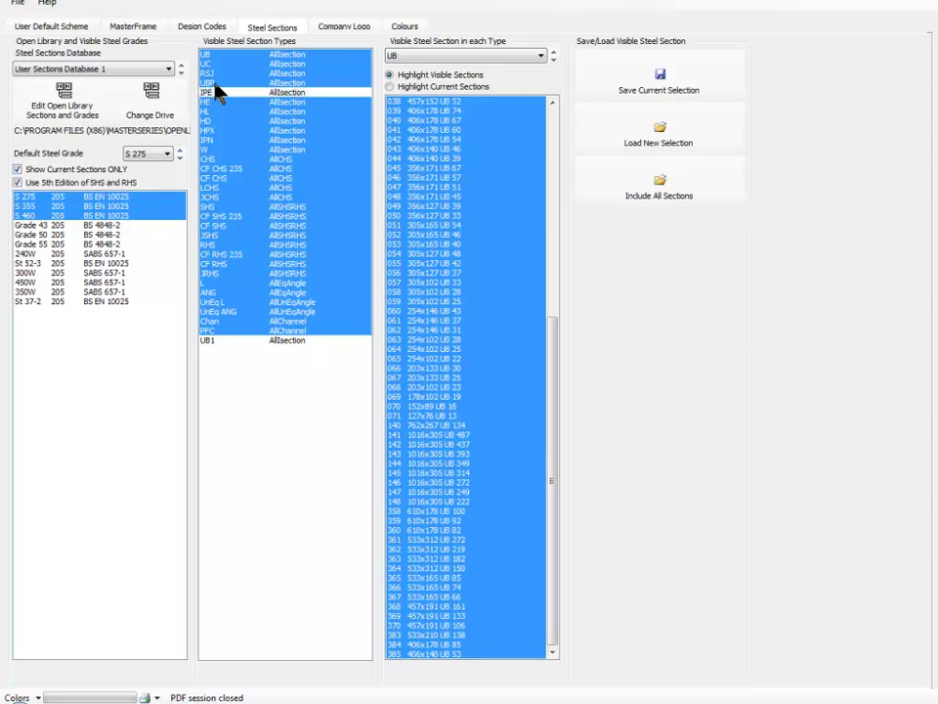
pyautogui.click(215, 83)
pyautogui.click(213, 102)
pyautogui.click(213, 111)
pyautogui.click(213, 121)
pyautogui.click(213, 130)
pyautogui.click(214, 140)
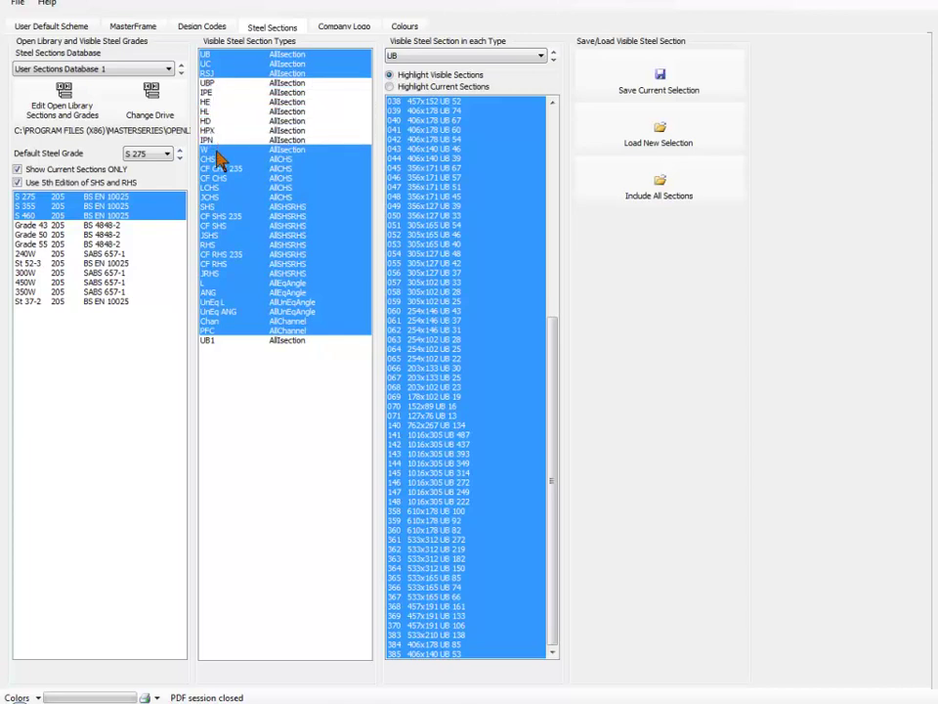
pyautogui.click(215, 148)
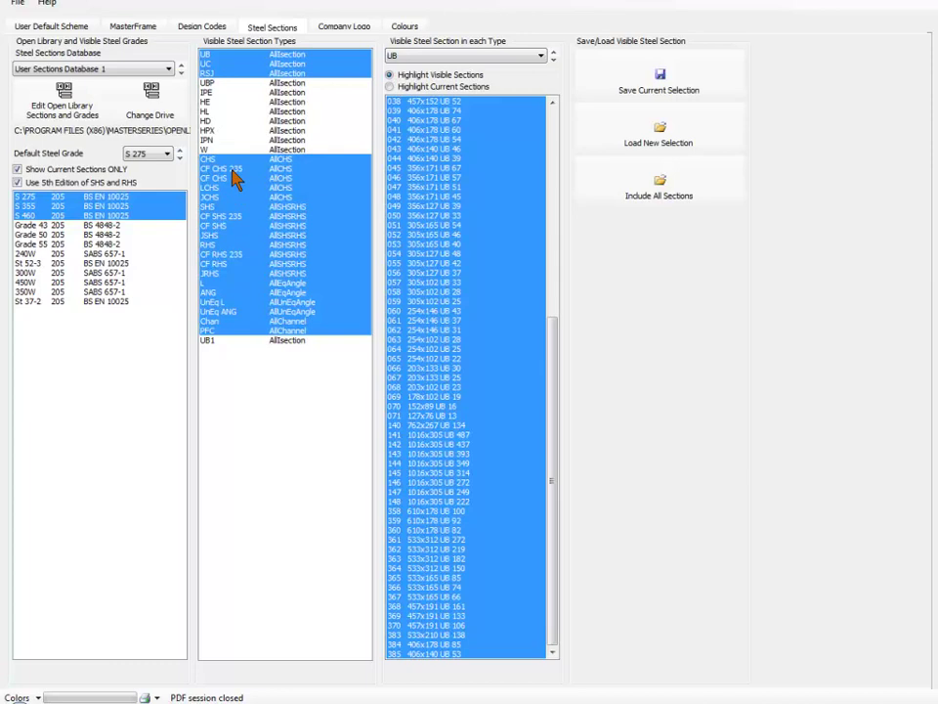
# Exclude the CF CHS 235, CF SHS 235, CF RHS 235, CF RHS, CF SHS, CF CHS and LCHS types from the visible steel section types
pyautogui.click(234, 171)
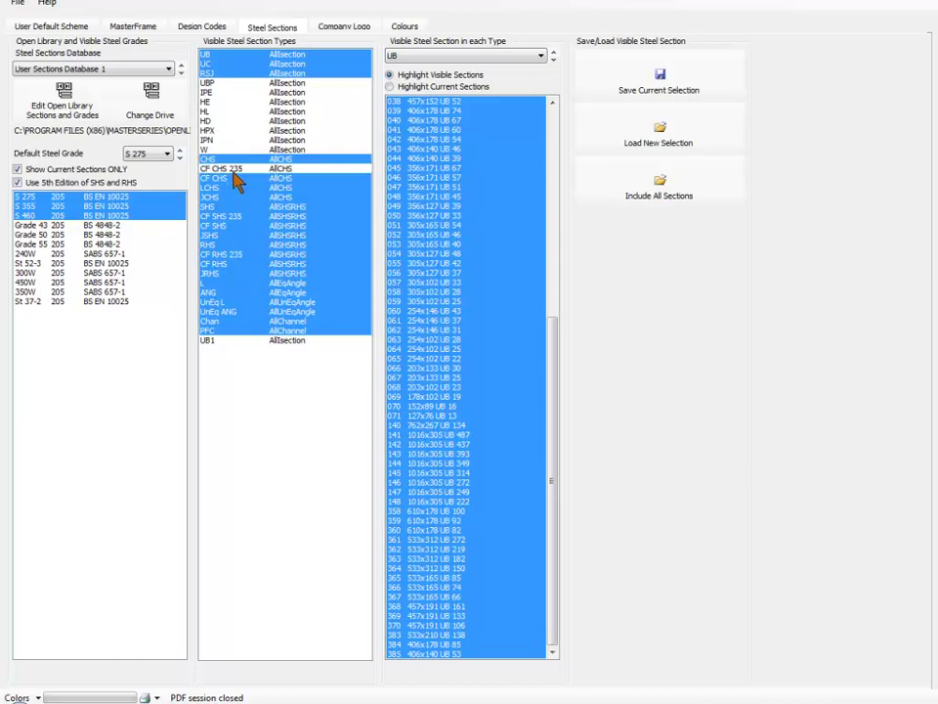
pyautogui.click(227, 216)
pyautogui.click(233, 254)
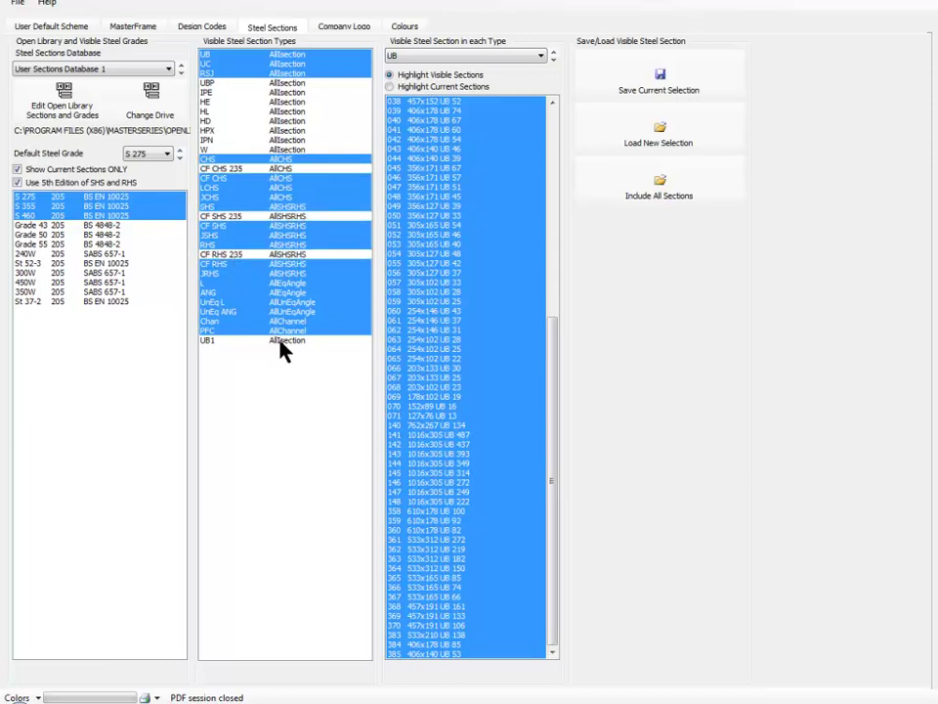
pyautogui.click(215, 264)
pyautogui.click(215, 225)
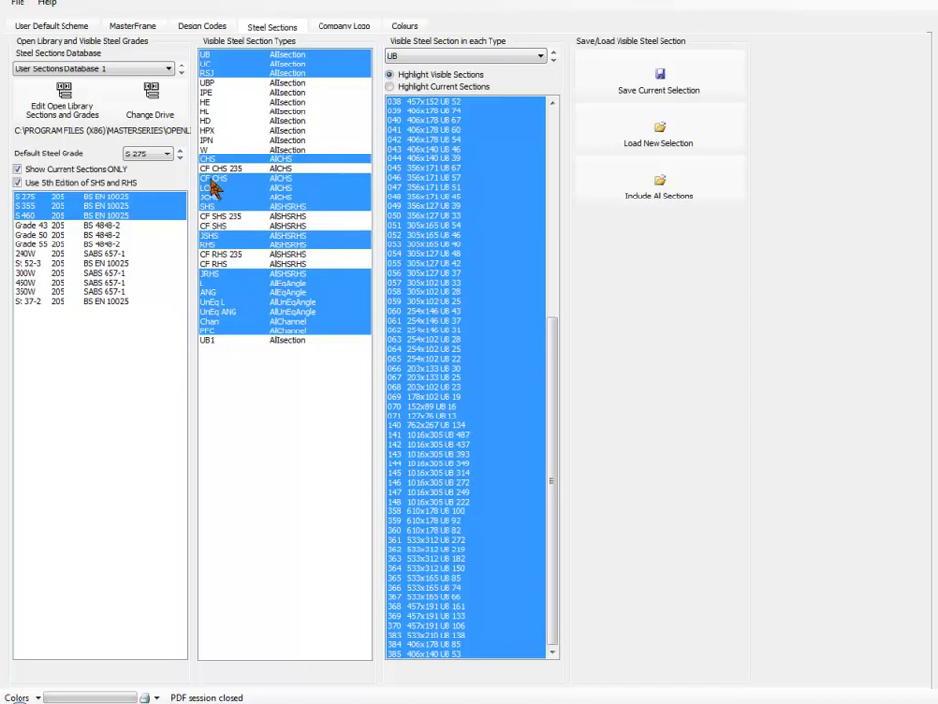
pyautogui.click(215, 178)
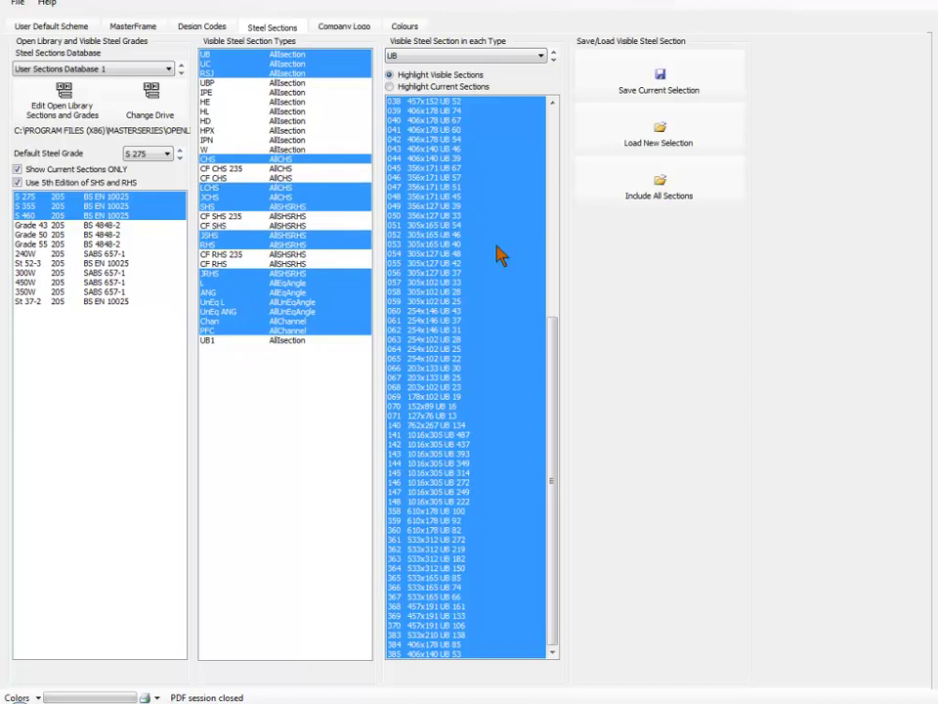
pyautogui.keyDown('ctrl'); pyautogui.click(210, 187); pyautogui.keyUp('ctrl')
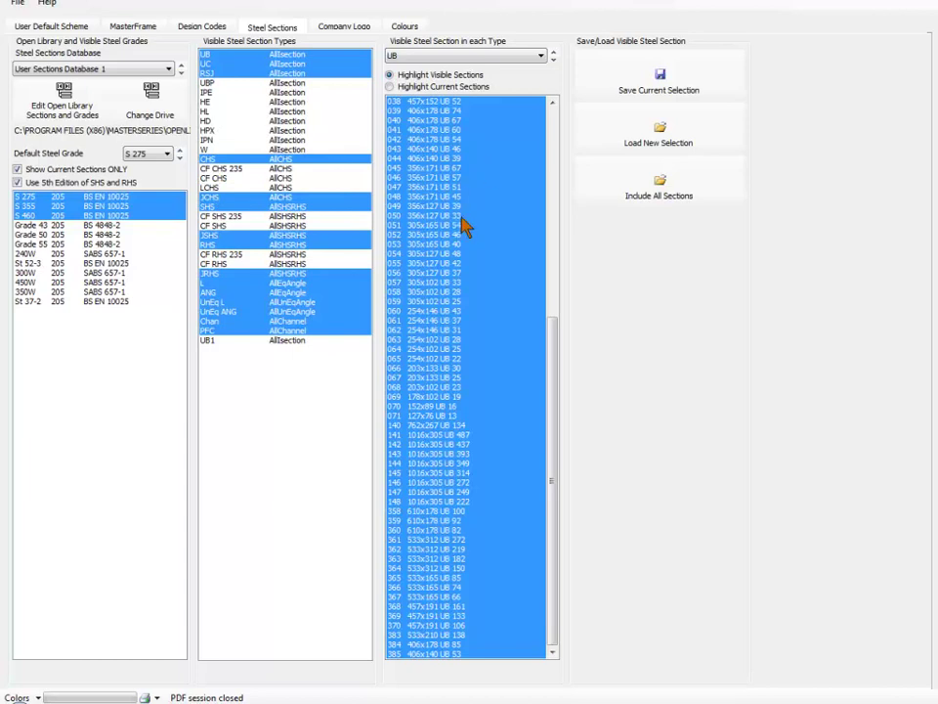
# Hide 203x102 UB 23, all three 305x102 UB sections and all three 305x127 UB sections from the visible UB list
pyautogui.keyDown('ctrl'); pyautogui.click(426, 397); pyautogui.keyUp('ctrl')
pyautogui.keyDown('ctrl'); pyautogui.click(426, 387); pyautogui.keyUp('ctrl')
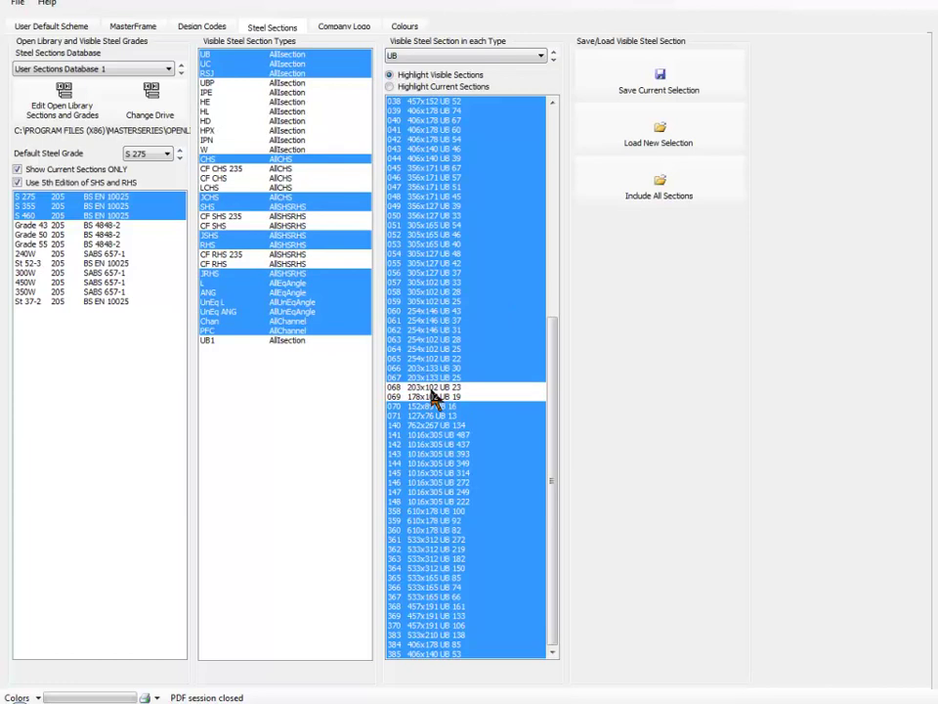
pyautogui.keyDown('ctrl'); pyautogui.click(426, 399); pyautogui.keyUp('ctrl')
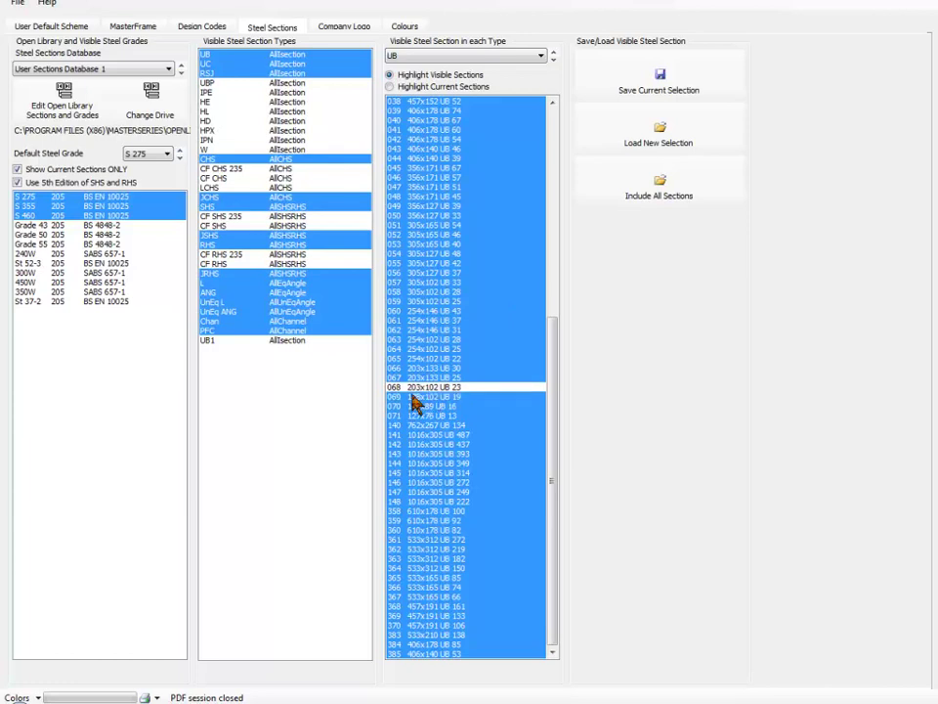
pyautogui.keyDown('ctrl'); pyautogui.click(418, 291); pyautogui.keyUp('ctrl')
pyautogui.keyDown('ctrl'); pyautogui.click(416, 282); pyautogui.keyUp('ctrl')
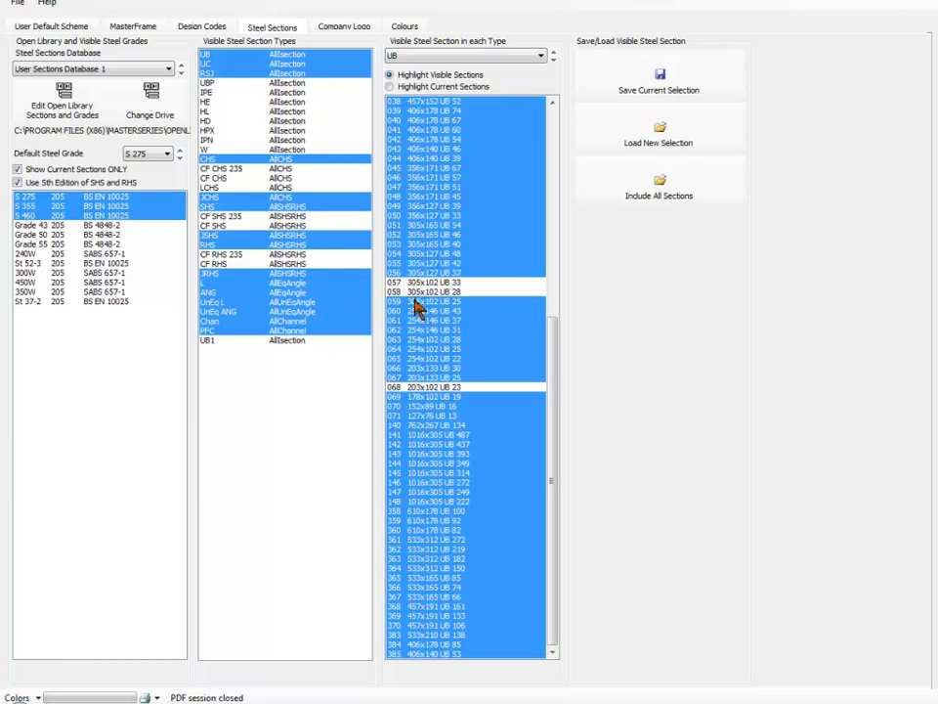
pyautogui.keyDown('ctrl'); pyautogui.click(416, 301); pyautogui.keyUp('ctrl')
pyautogui.keyDown('ctrl'); pyautogui.click(416, 273); pyautogui.keyUp('ctrl')
pyautogui.keyDown('ctrl'); pyautogui.click(418, 263); pyautogui.keyUp('ctrl')
pyautogui.keyDown('ctrl'); pyautogui.click(419, 253); pyautogui.keyUp('ctrl')
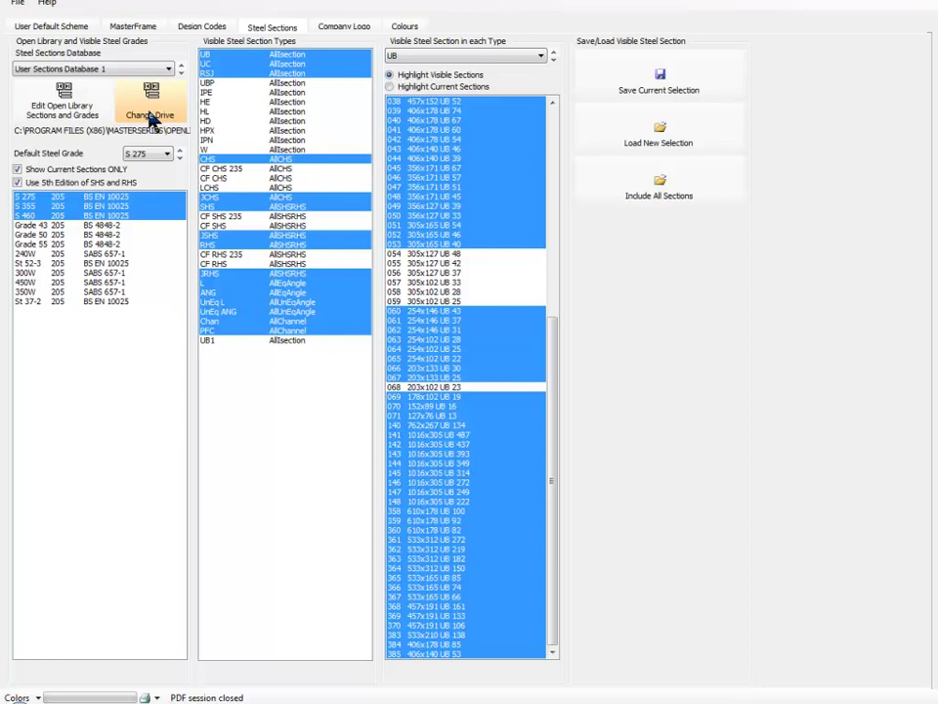
# Try the Default Sections Database with CF CHS, W, HPX and CHS excluded, and return to User Sections Database 1
pyautogui.click(83, 69)
pyautogui.click(57, 90)
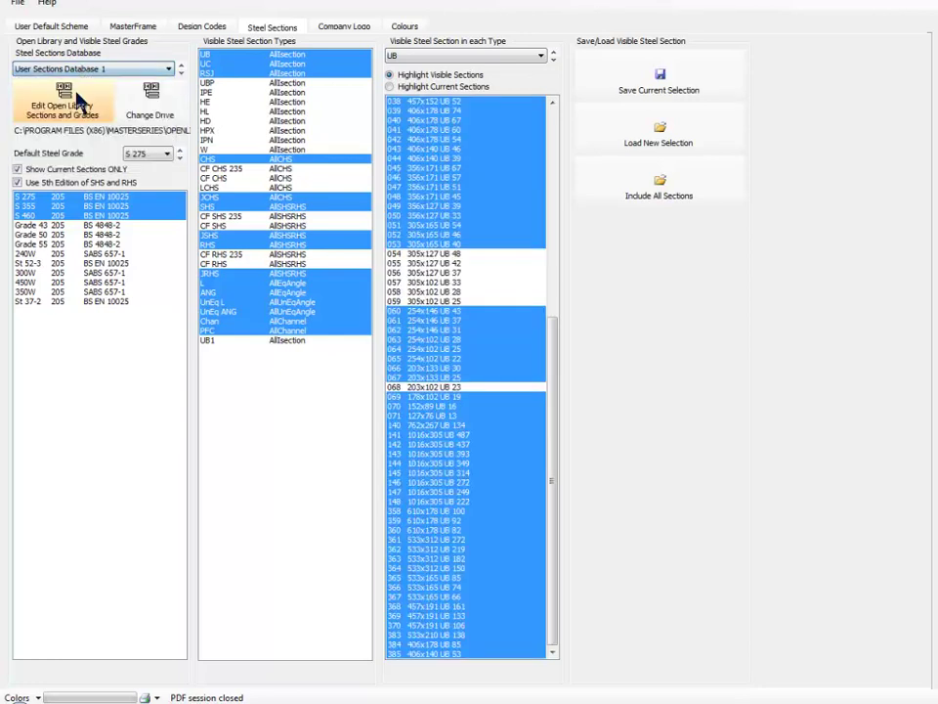
pyautogui.click(56, 69)
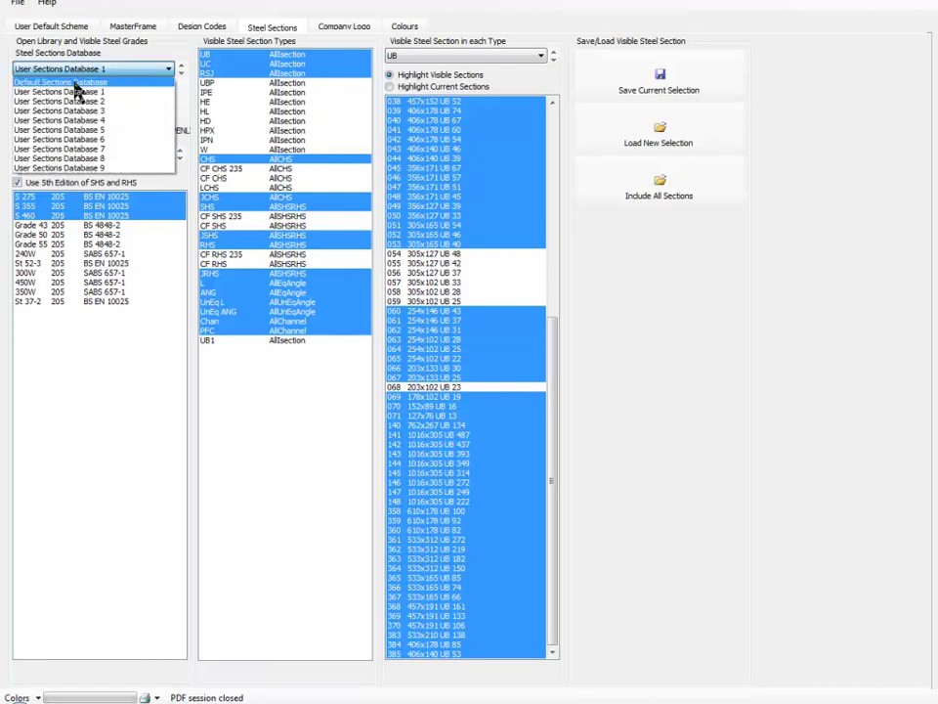
pyautogui.click(73, 82)
pyautogui.keyDown('ctrl'); pyautogui.click(272, 178); pyautogui.keyUp('ctrl')
pyautogui.keyDown('ctrl'); pyautogui.click(272, 149); pyautogui.keyUp('ctrl')
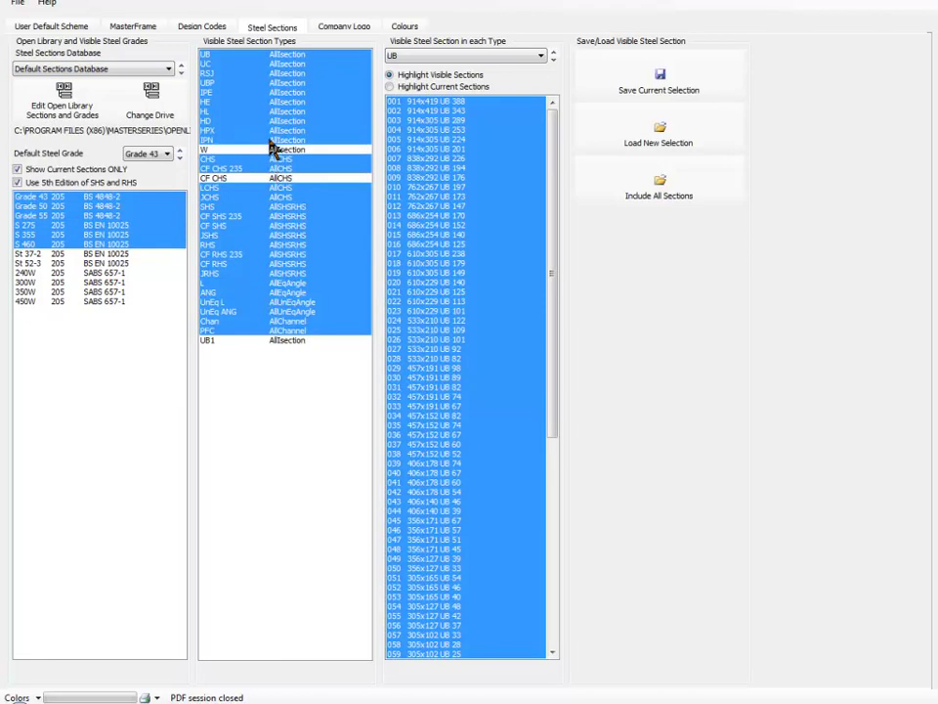
pyautogui.keyDown('ctrl'); pyautogui.click(273, 131); pyautogui.keyUp('ctrl')
pyautogui.keyDown('ctrl'); pyautogui.click(267, 160); pyautogui.keyUp('ctrl')
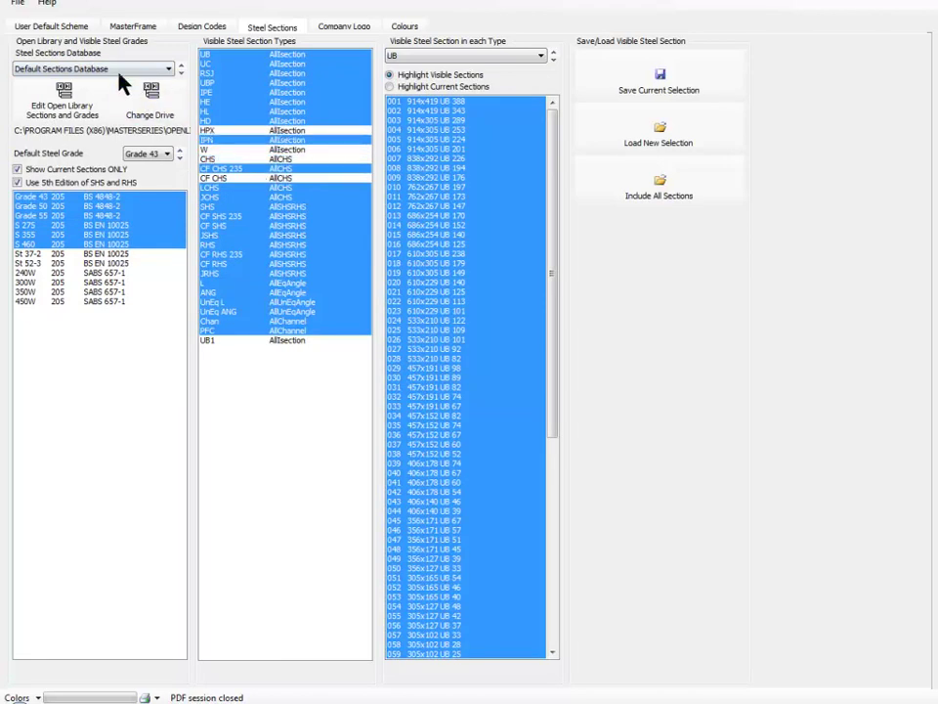
pyautogui.click(112, 71)
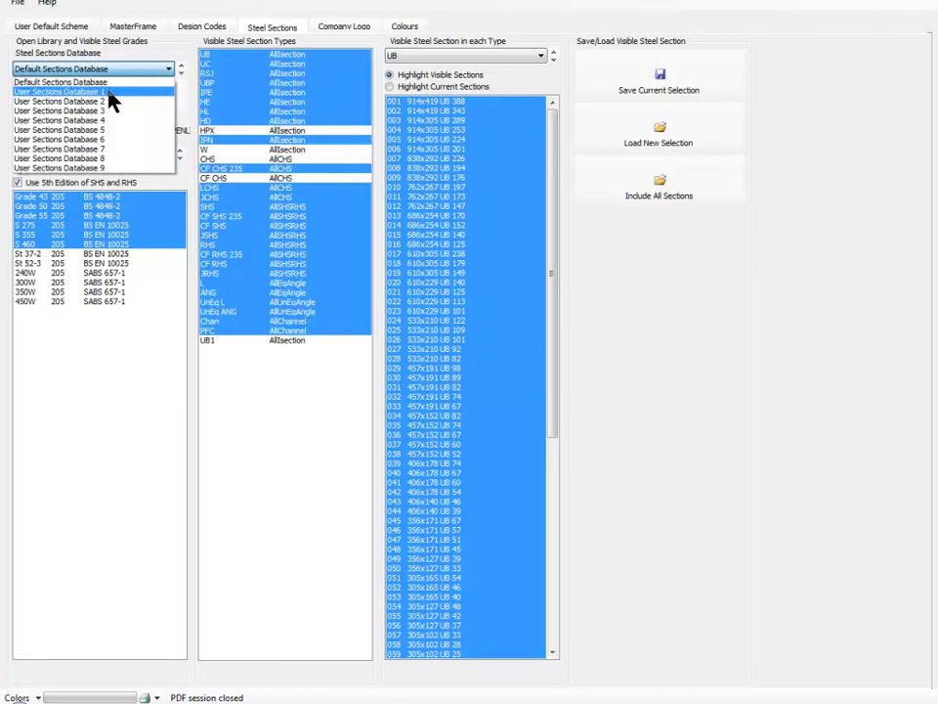
pyautogui.click(110, 92)
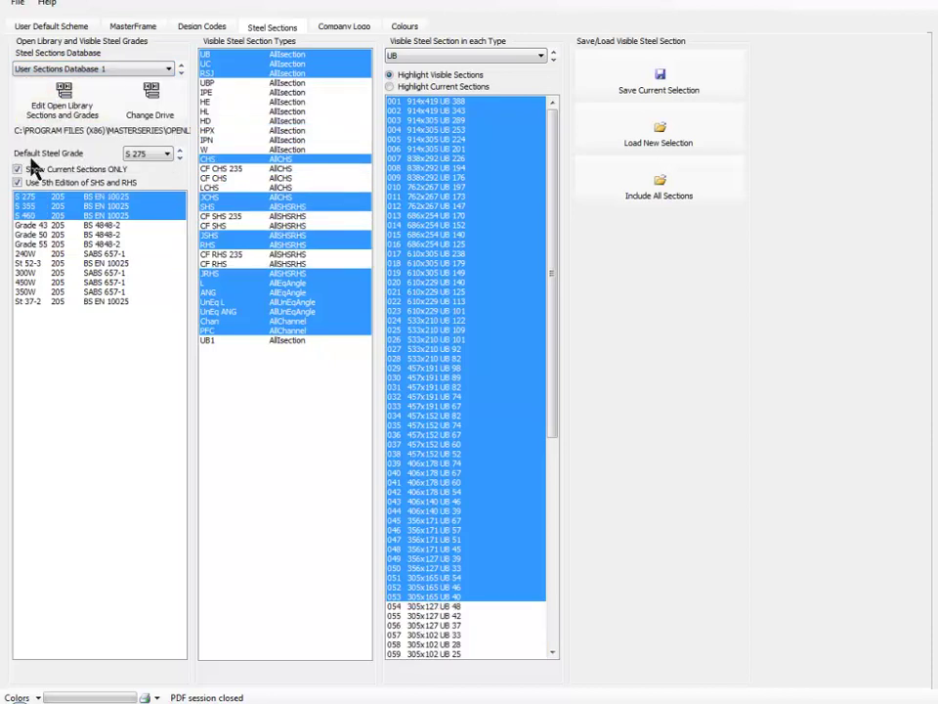
# Open the Open Library sections and grades editor to view the I-section table, and leave it
pyautogui.click(64, 103)
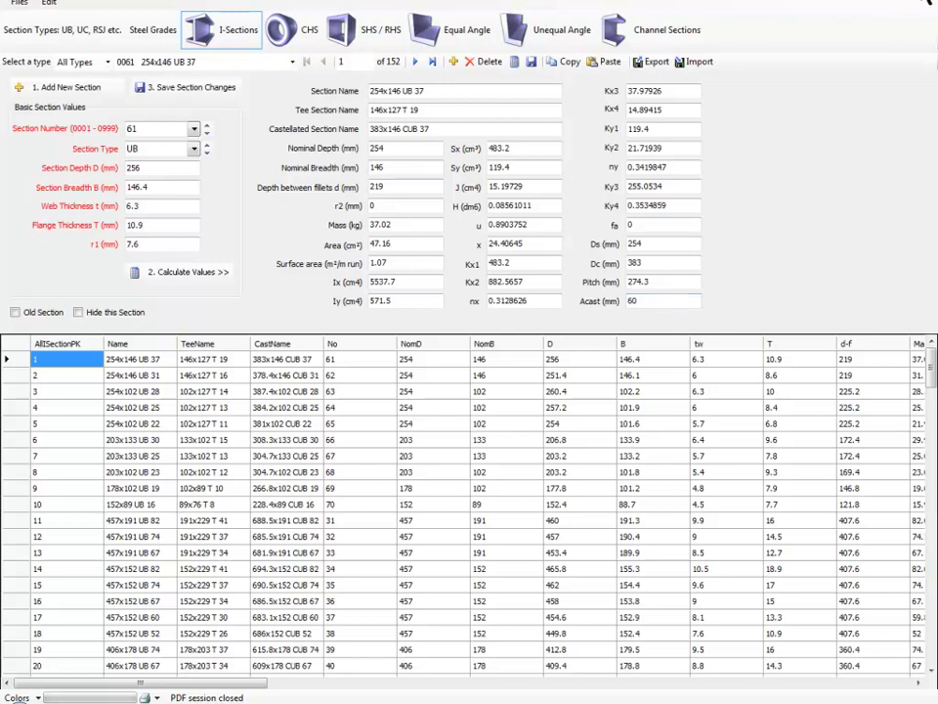
pyautogui.click(933, 3)
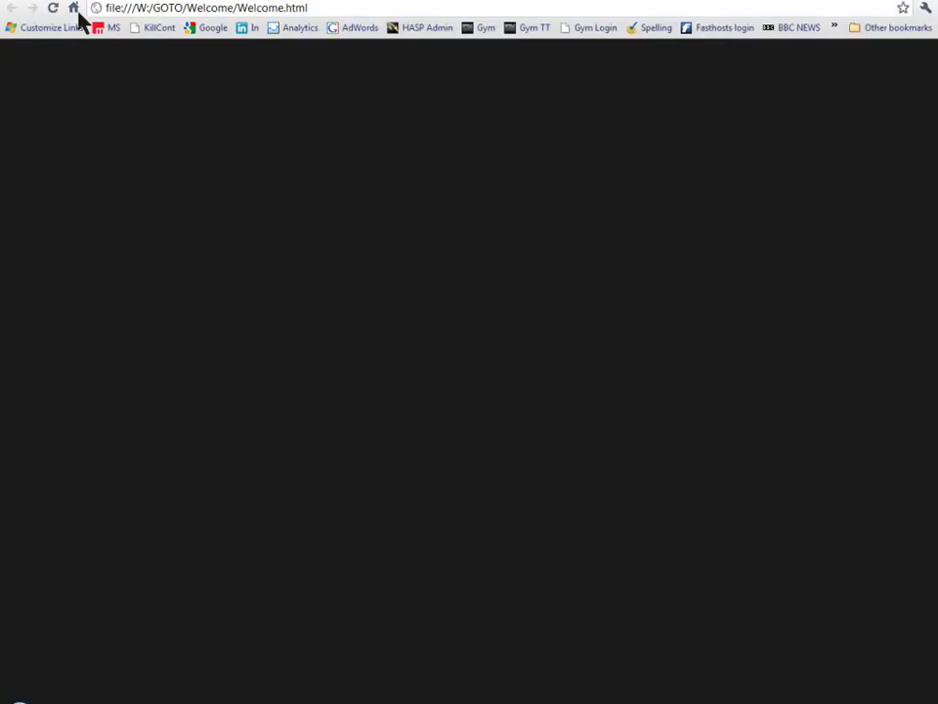
# In the web browser, go to the MasterSeries website and log in to its client area
pyautogui.click(74, 9)
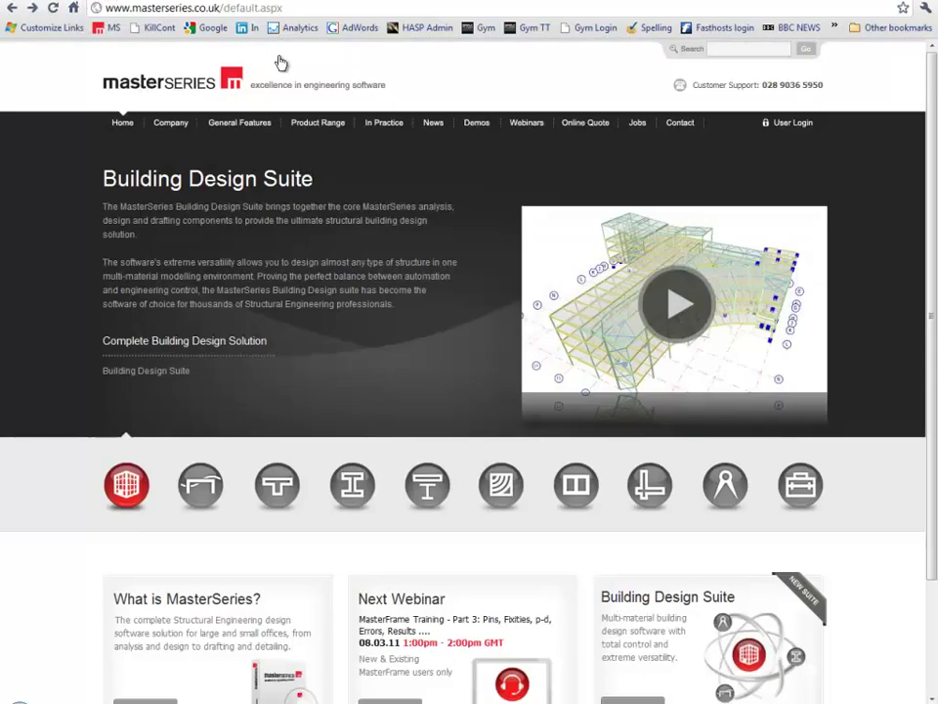
pyautogui.click(789, 123)
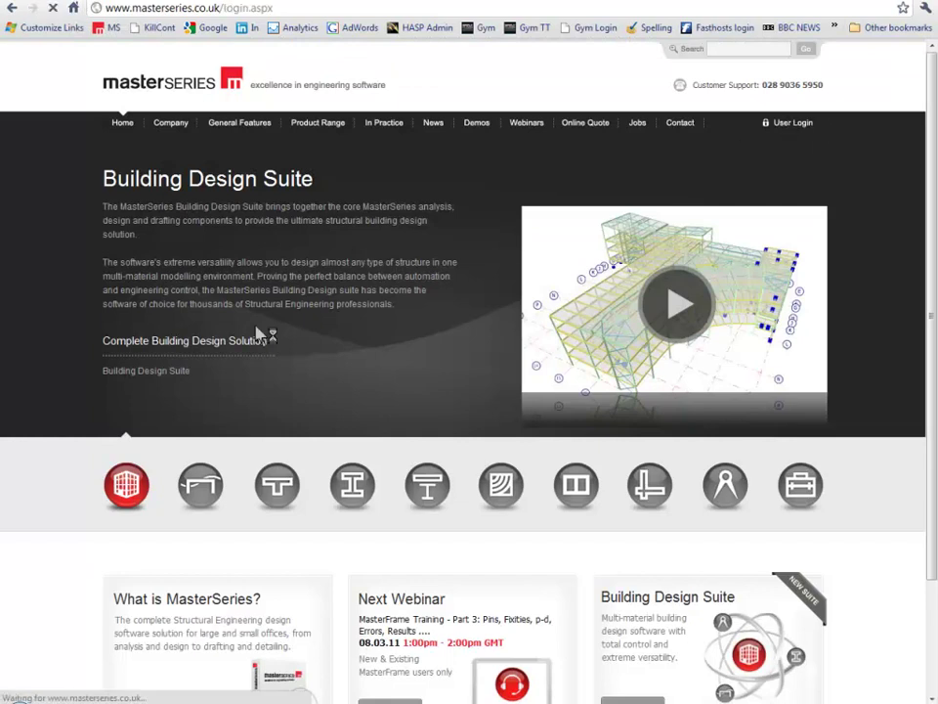
pyautogui.click(401, 337)
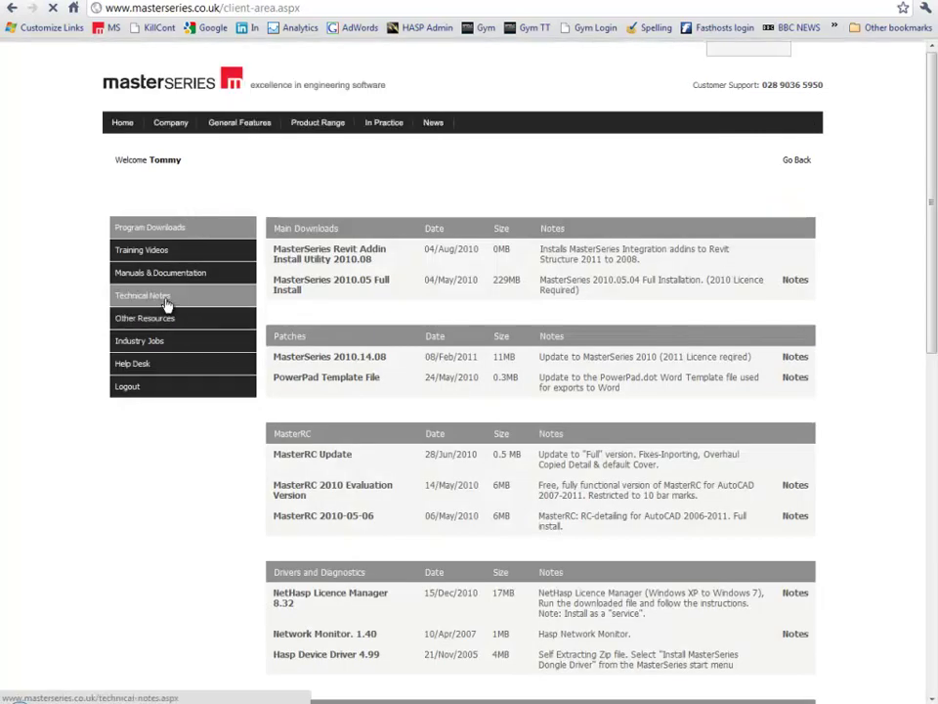
# Read the MasterFrame technical note on creating an Open library steel section, and return to the list of technical notes
pyautogui.click(166, 299)
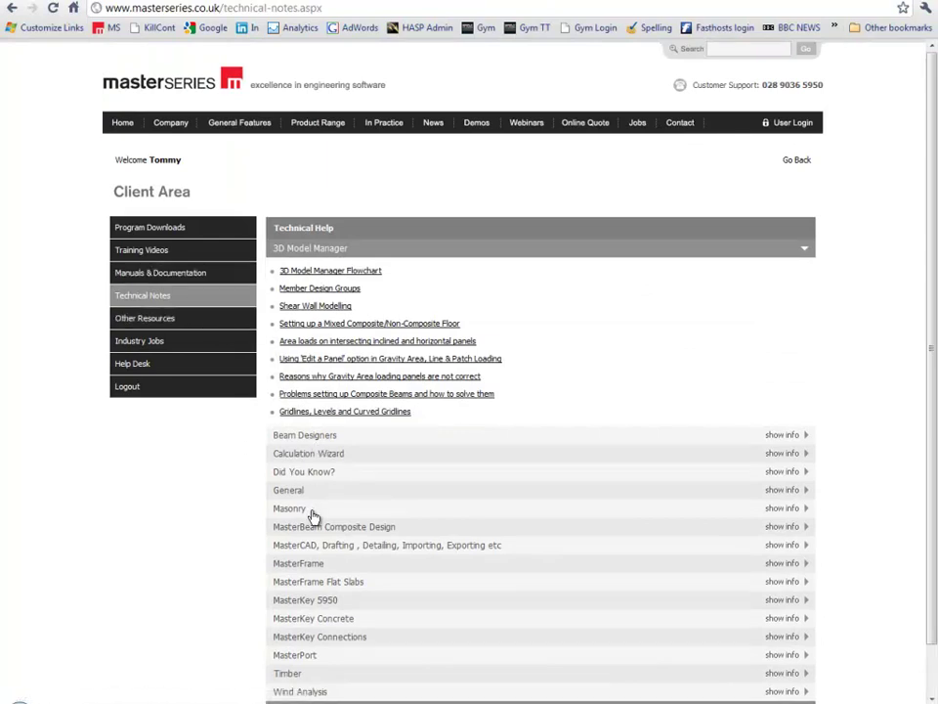
pyautogui.click(307, 567)
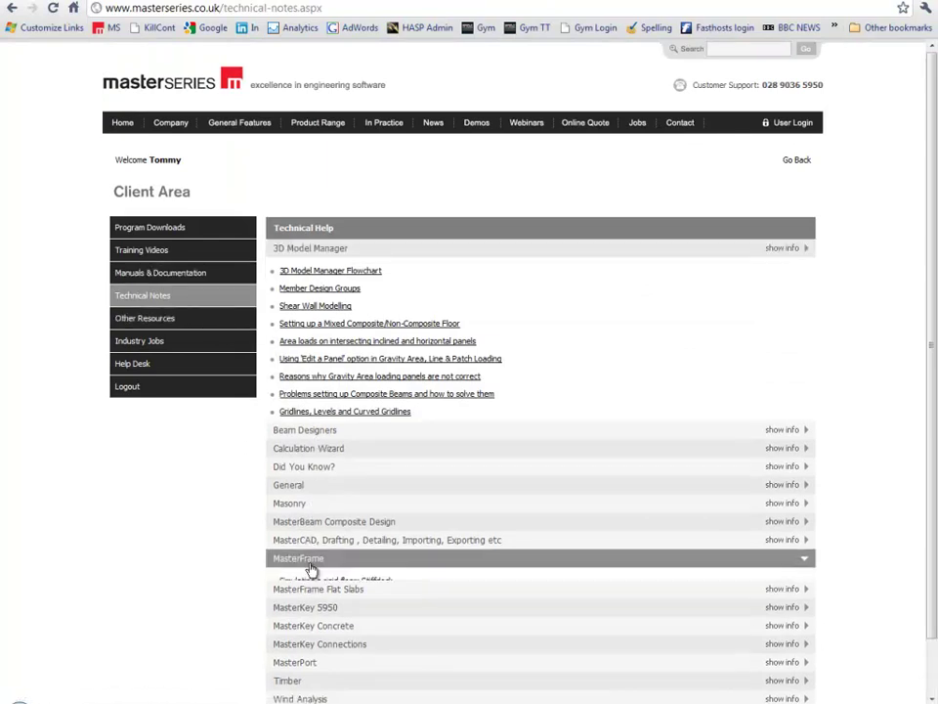
pyautogui.scroll(-3, 362, 384)
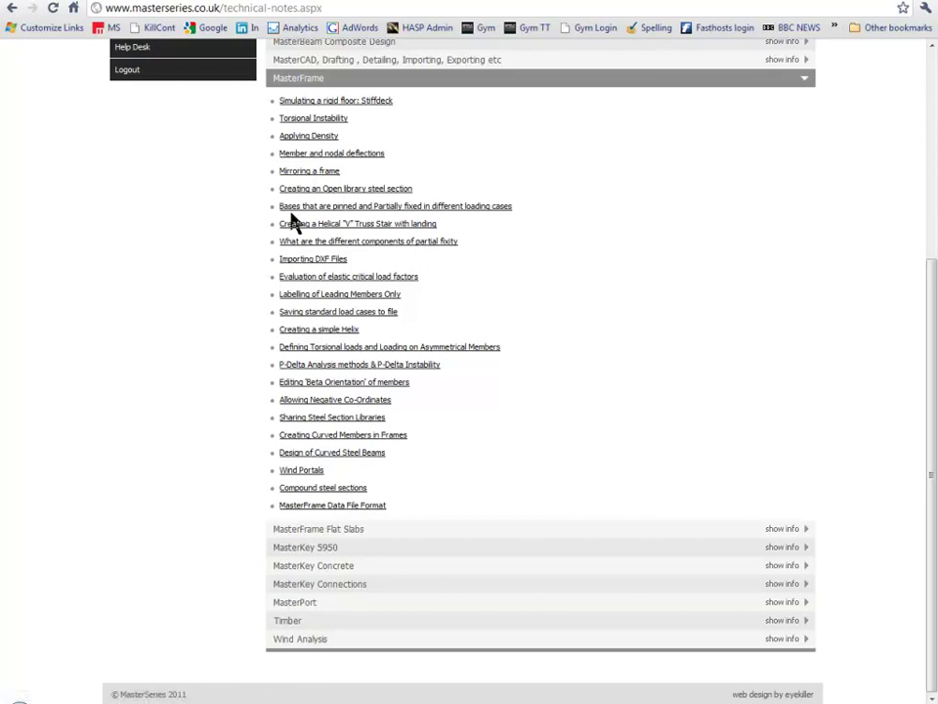
pyautogui.click(313, 193)
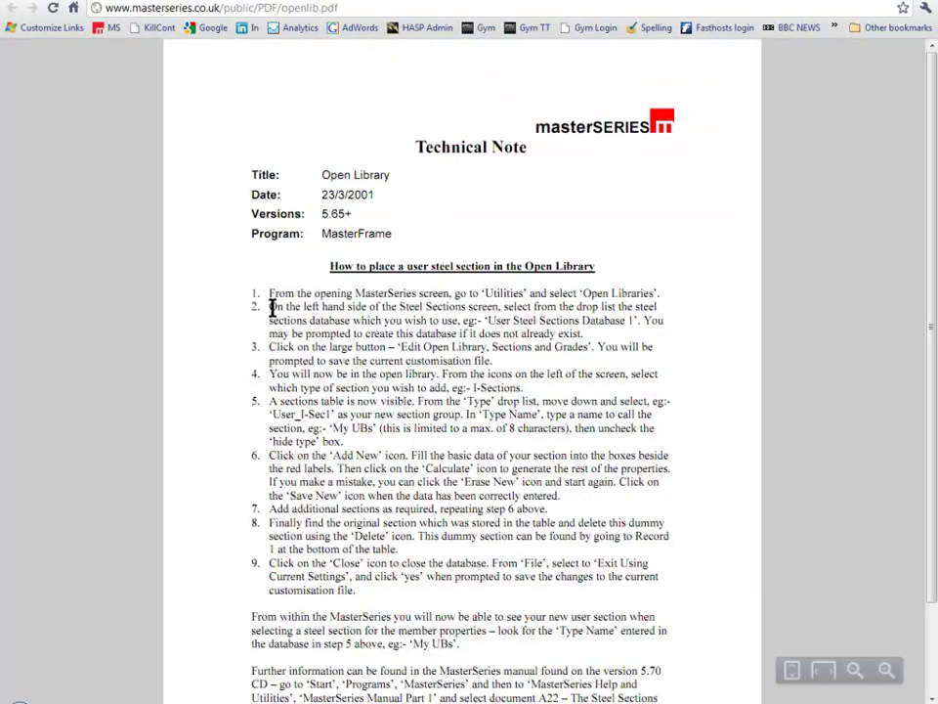
pyautogui.scroll(-2, 347, 285)
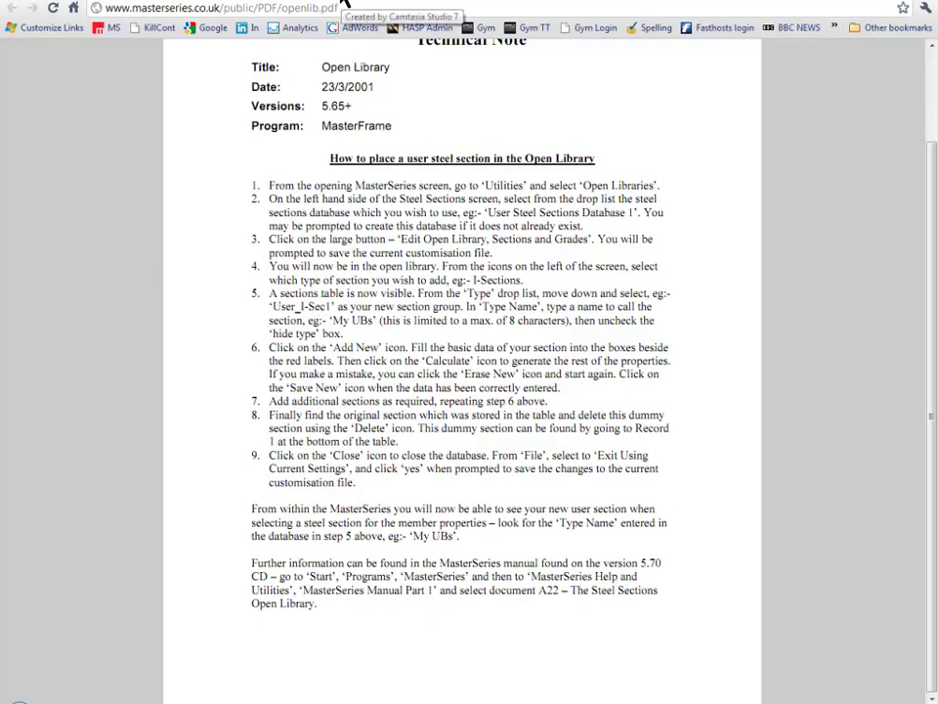
pyautogui.click(281, 1)
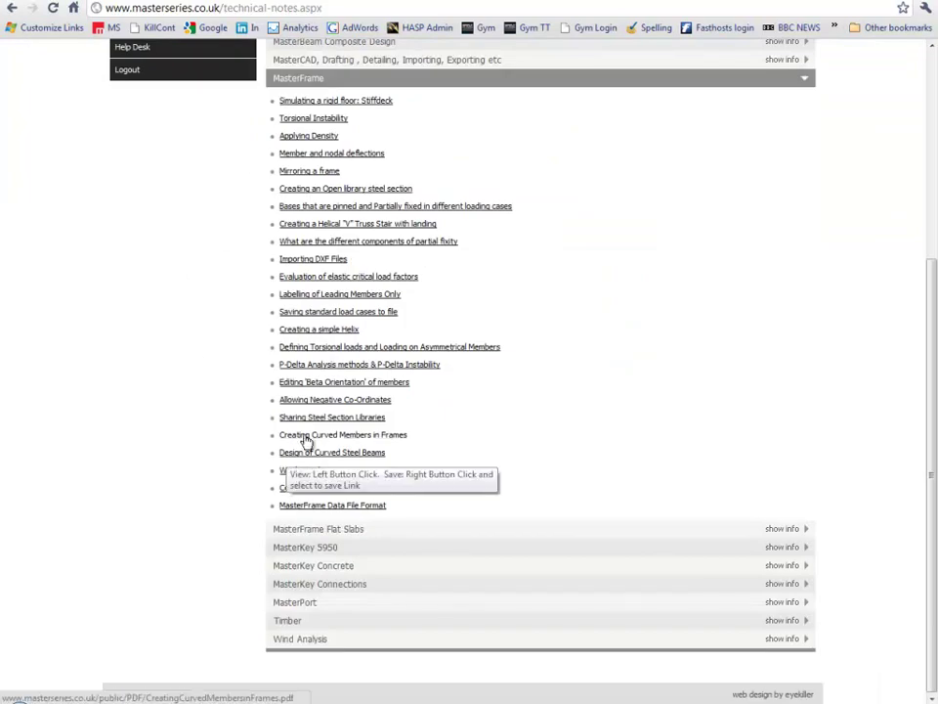